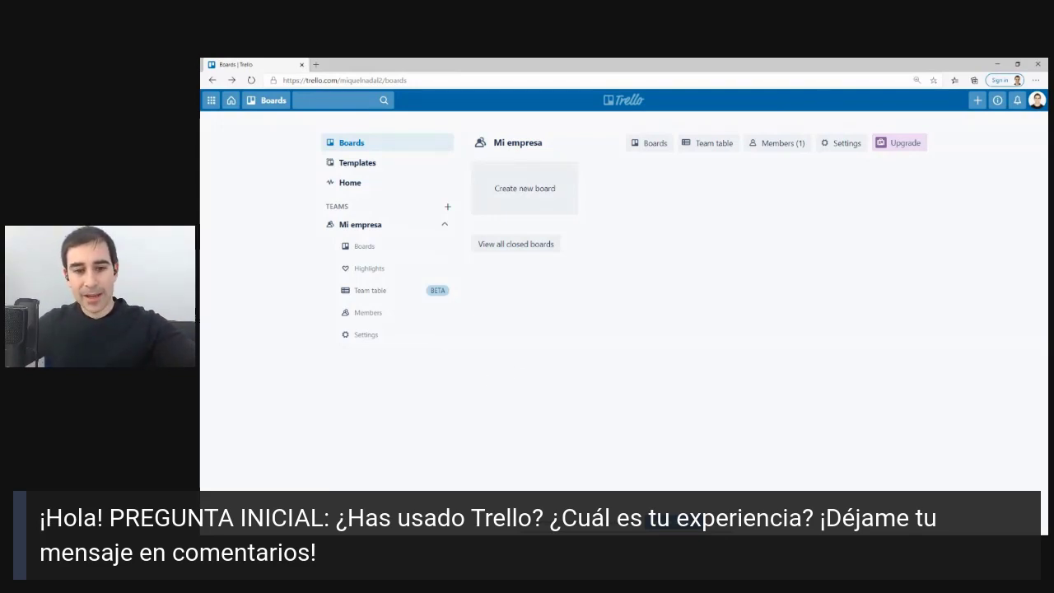
Start a new board for Mi empresa, then dismiss the form without creating it.
mouse_move(629, 114)
mouse_down()
mouse_move(669, 151)
mouse_move(478, 305)
mouse_move(963, 198)
mouse_move(825, 106)
mouse_up()
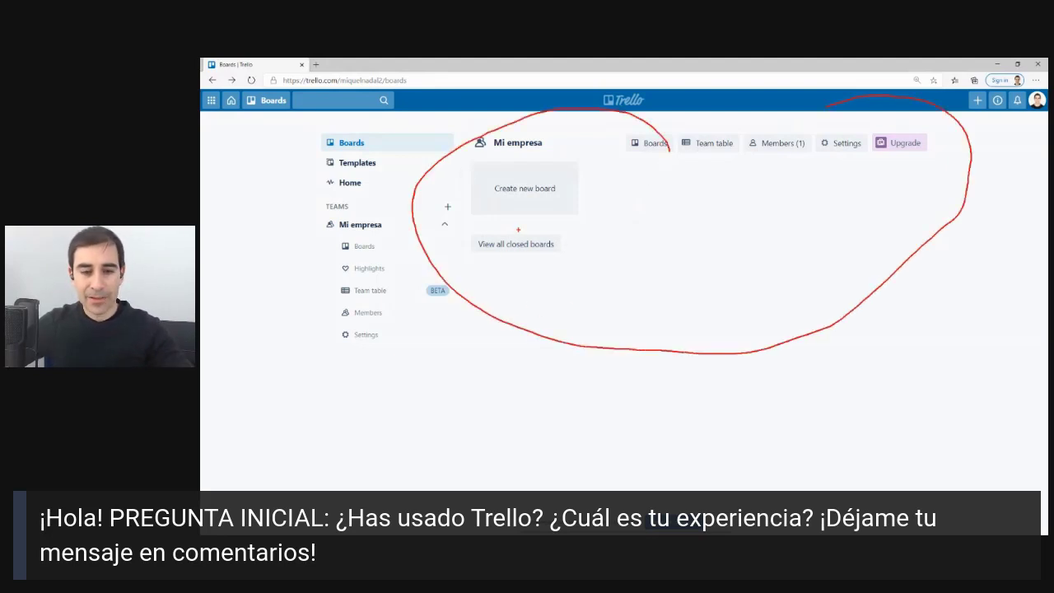
key(Escape)
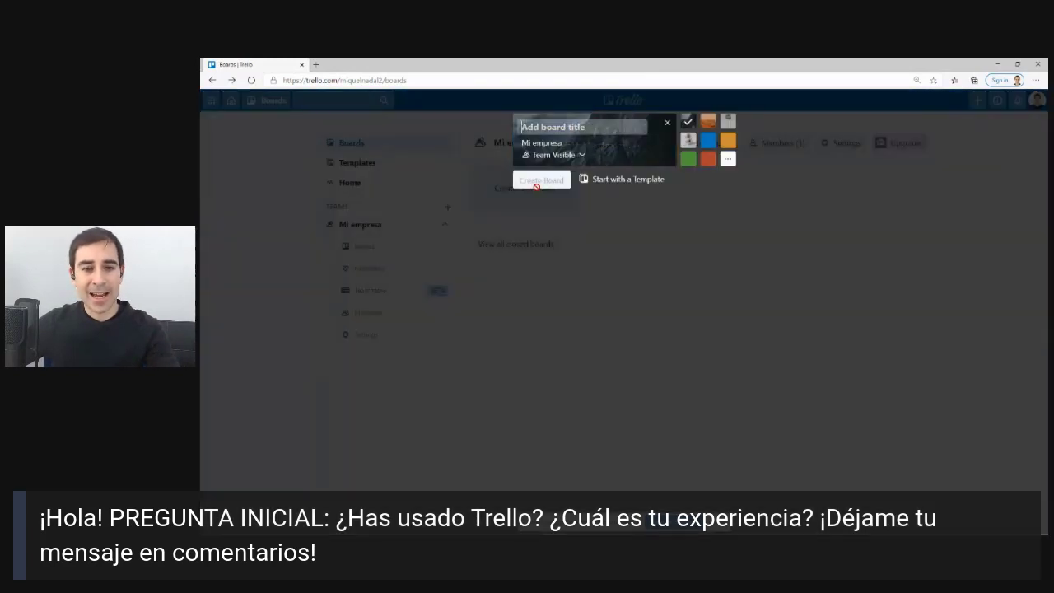
click(531, 194)
click(588, 211)
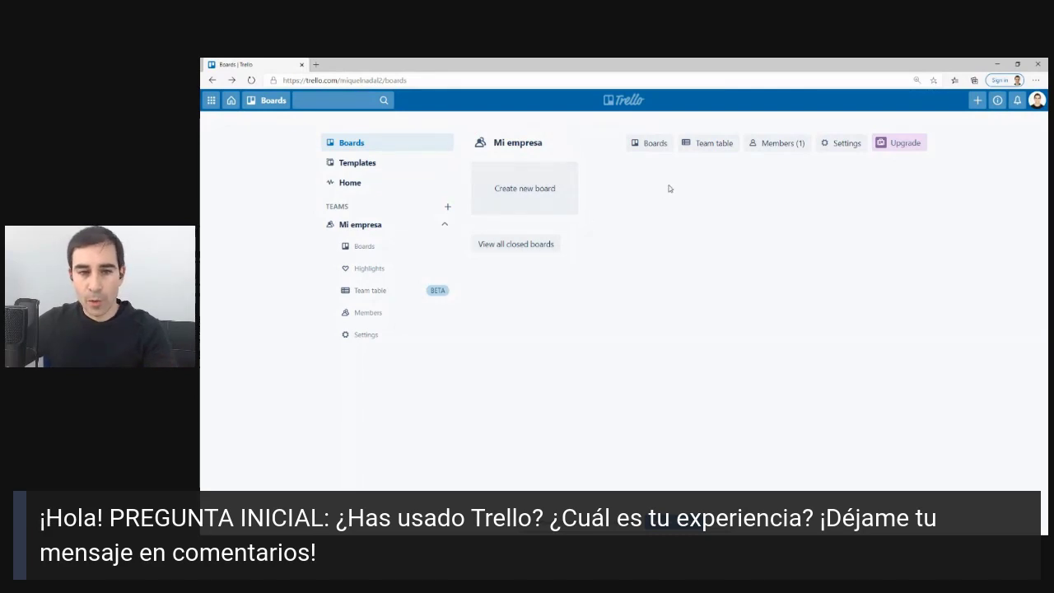
Upload the compass image as the Mi empresa team logo in its team details.
click(695, 149)
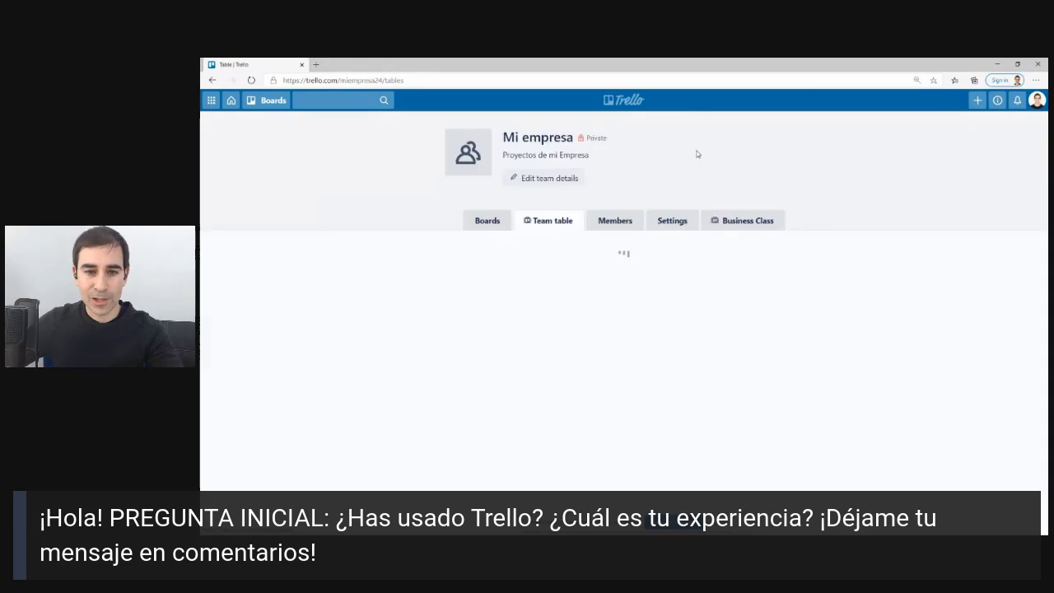
click(547, 179)
click(464, 152)
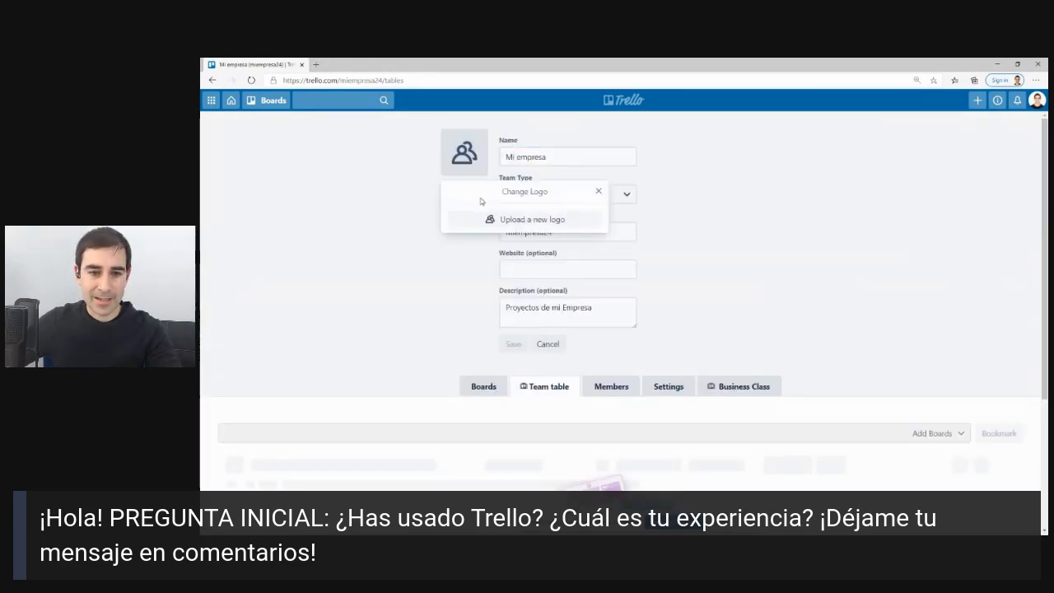
click(559, 221)
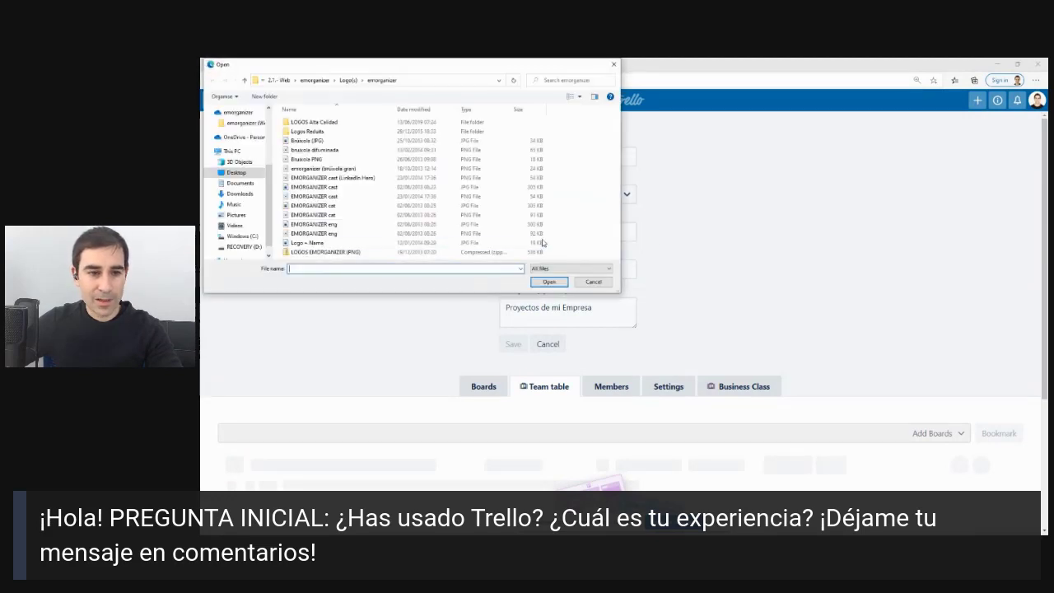
double_click(319, 170)
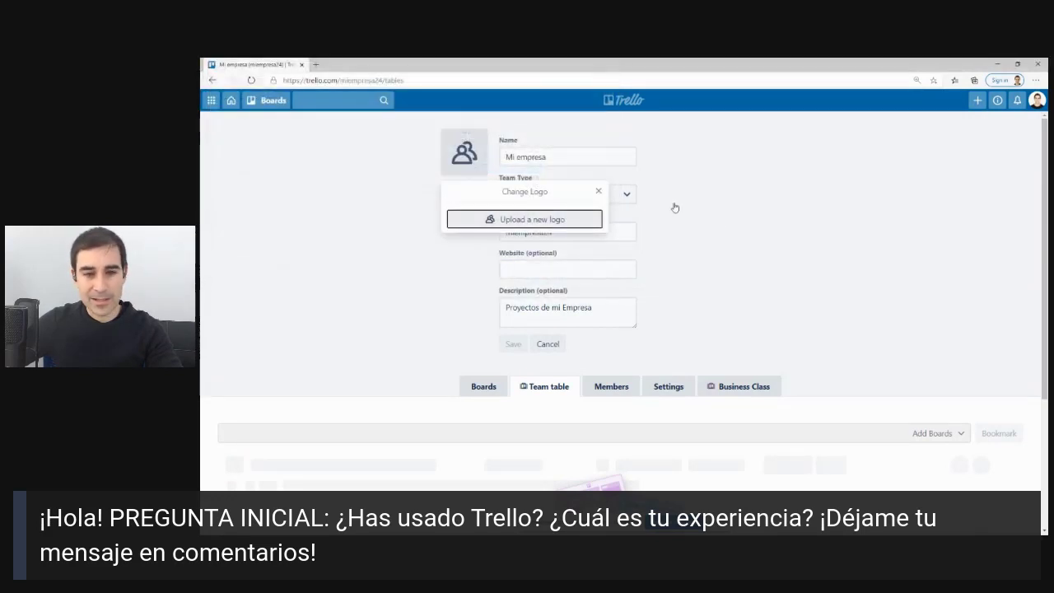
click(551, 160)
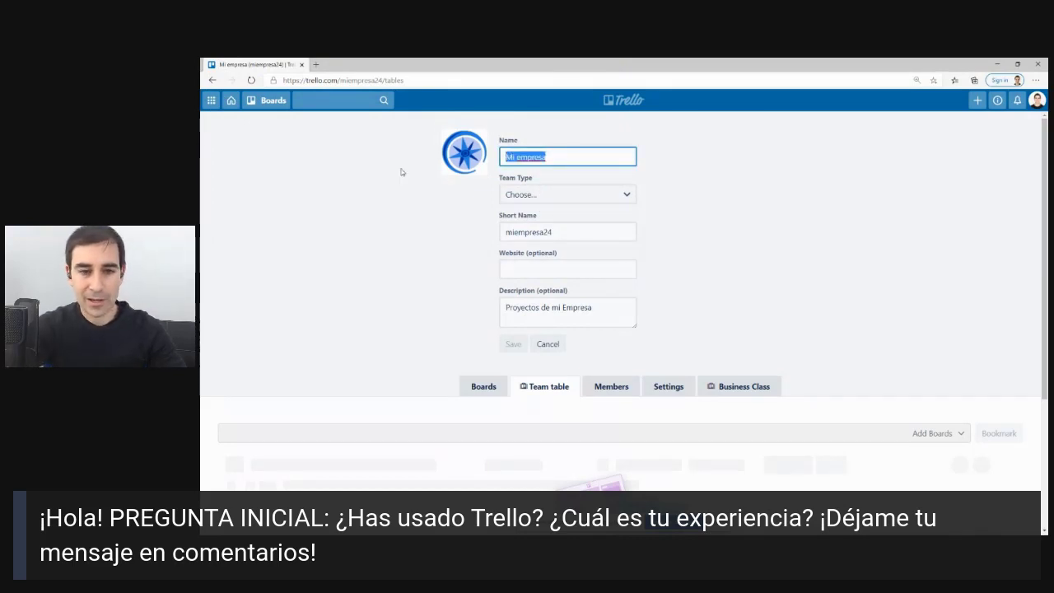
Rename the team to '1A) Espacio de Trabajo Personal' with short name espaciotrabajopersonal.
text(t)
text(A))
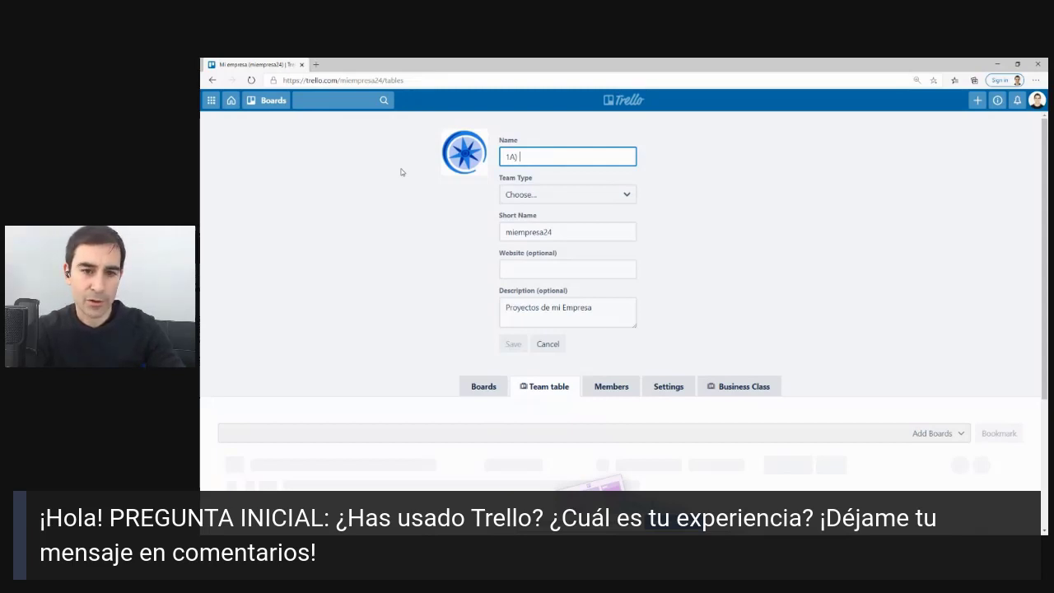
text( eST)
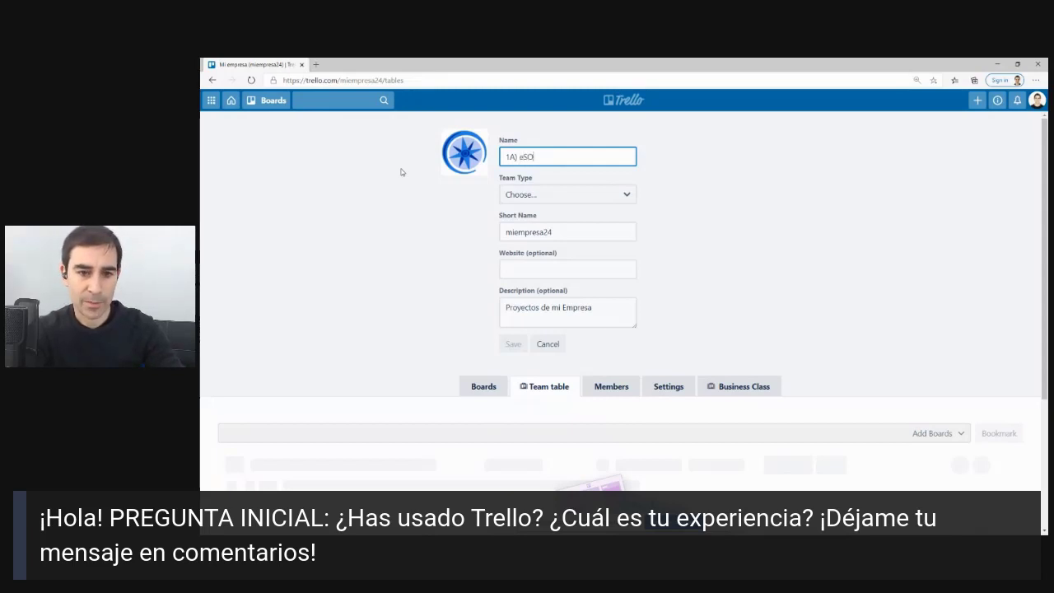
key(BackSpace)
key(BackSpace)
key(BackSpace)
text(Espac)
key(BackSpace)
key(BackSpace)
key(BackSpace)
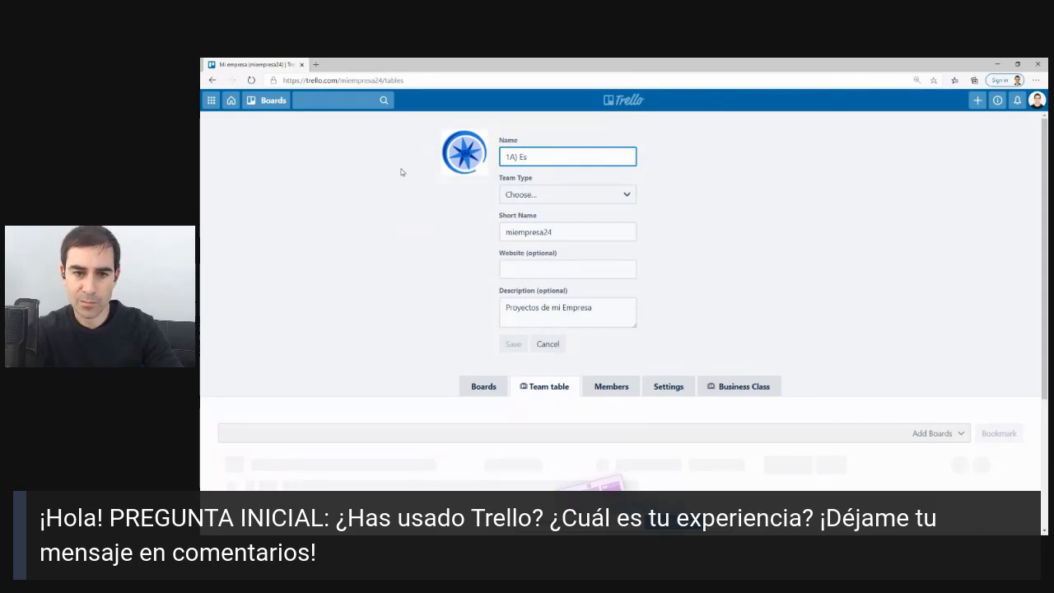
text(pacio )
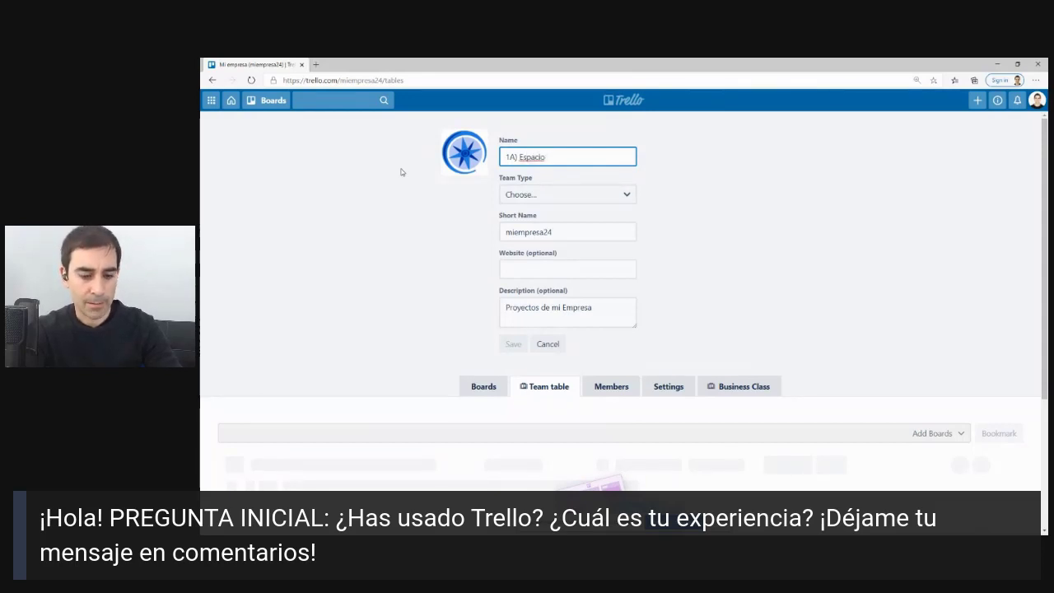
text(de Trabajo )
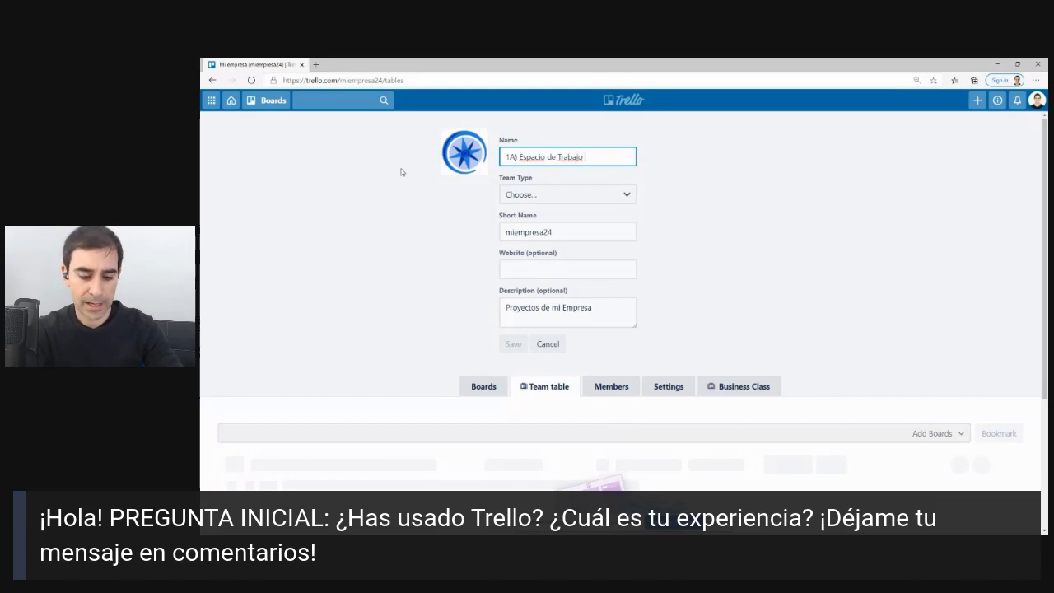
text(Personal)
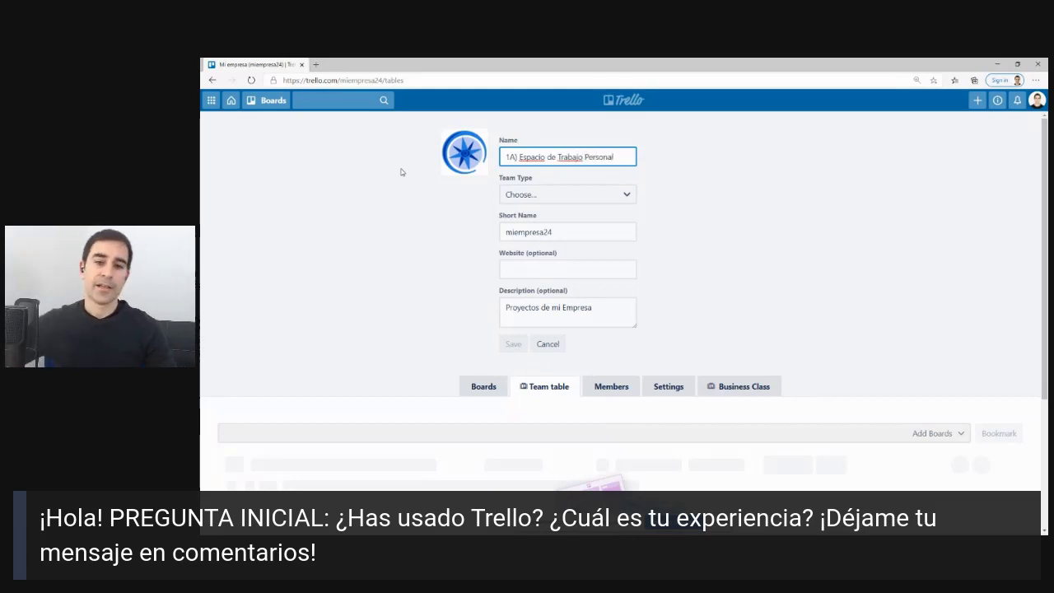
click(365, 252)
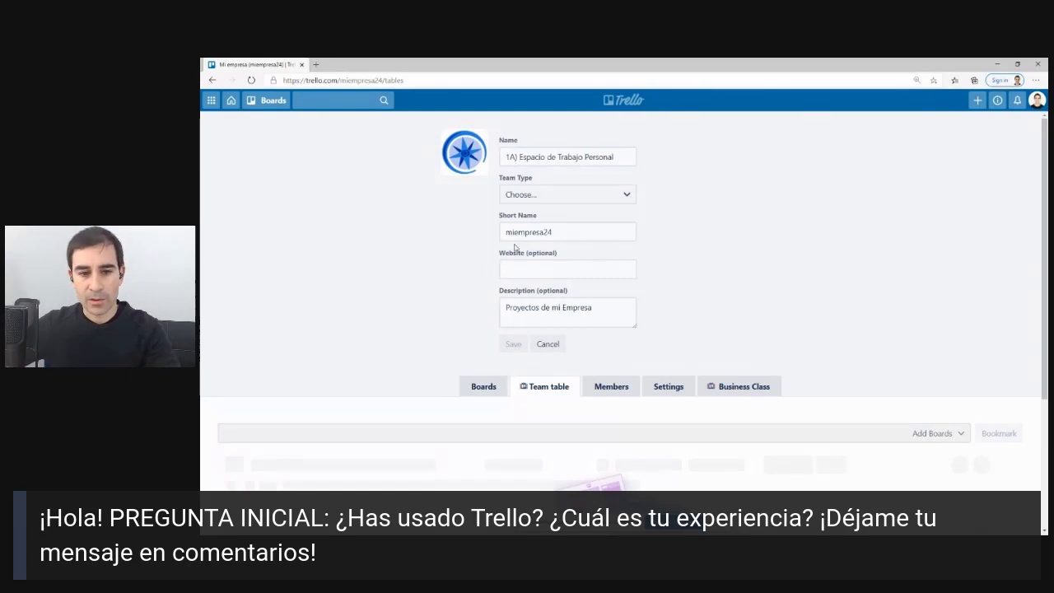
click(514, 239)
double_click(514, 234)
text(espa)
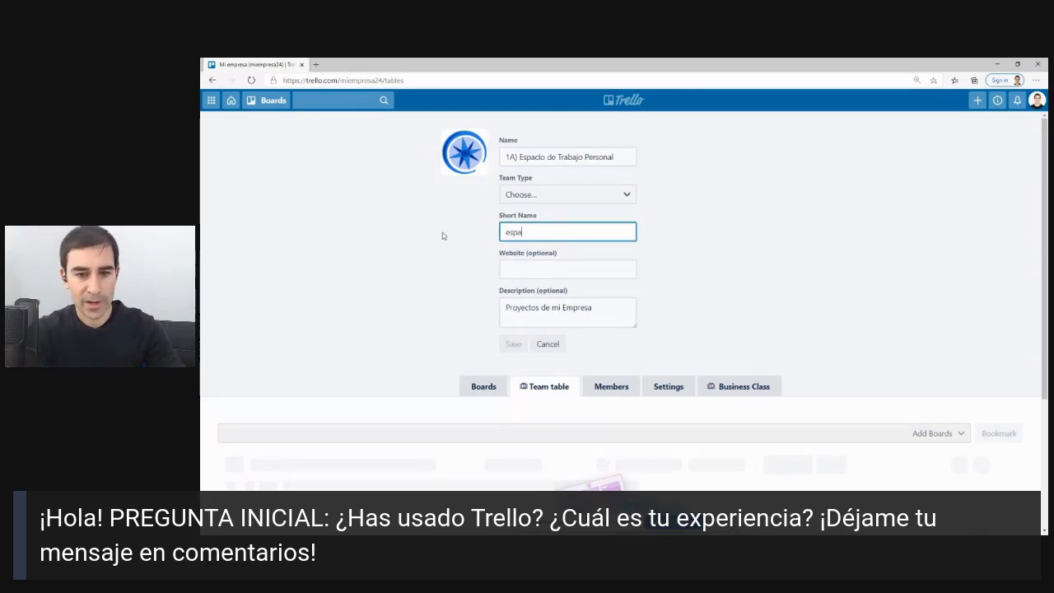
text(ciotrabajope)
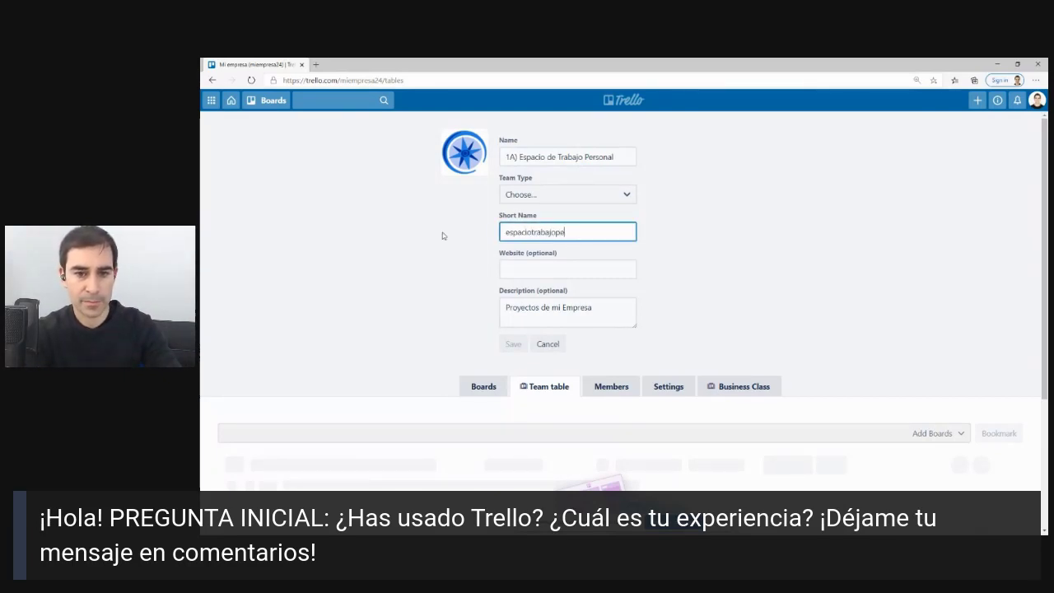
text(rsonal)
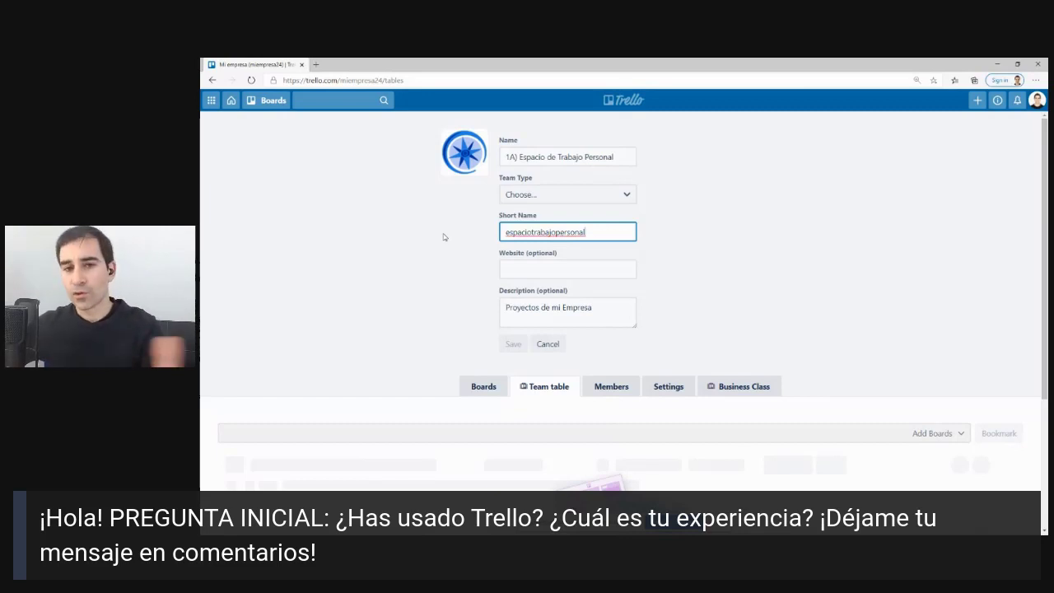
Set the team type to Other and save the team details.
click(537, 200)
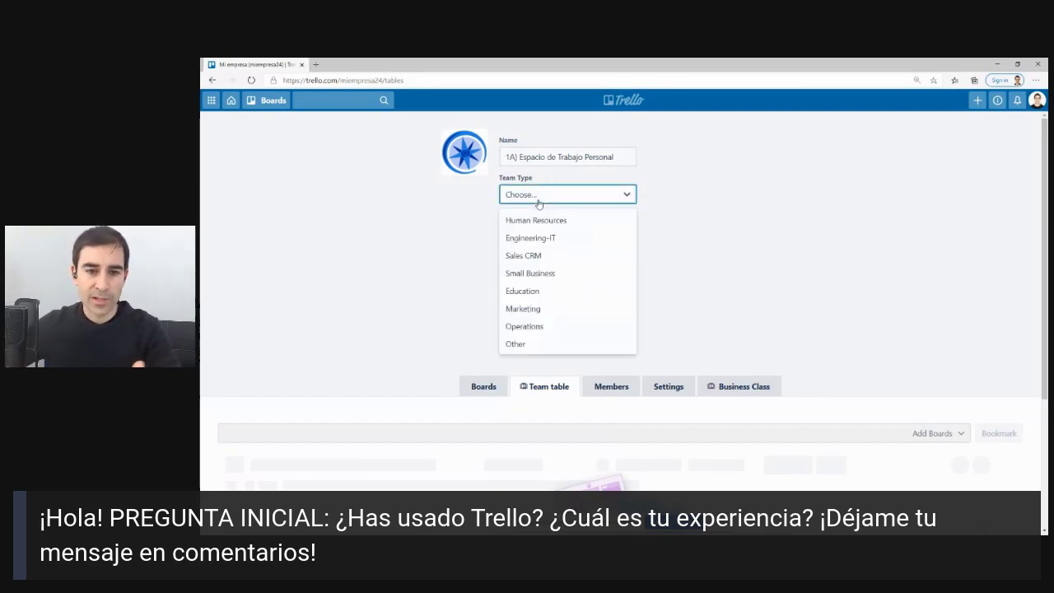
click(656, 202)
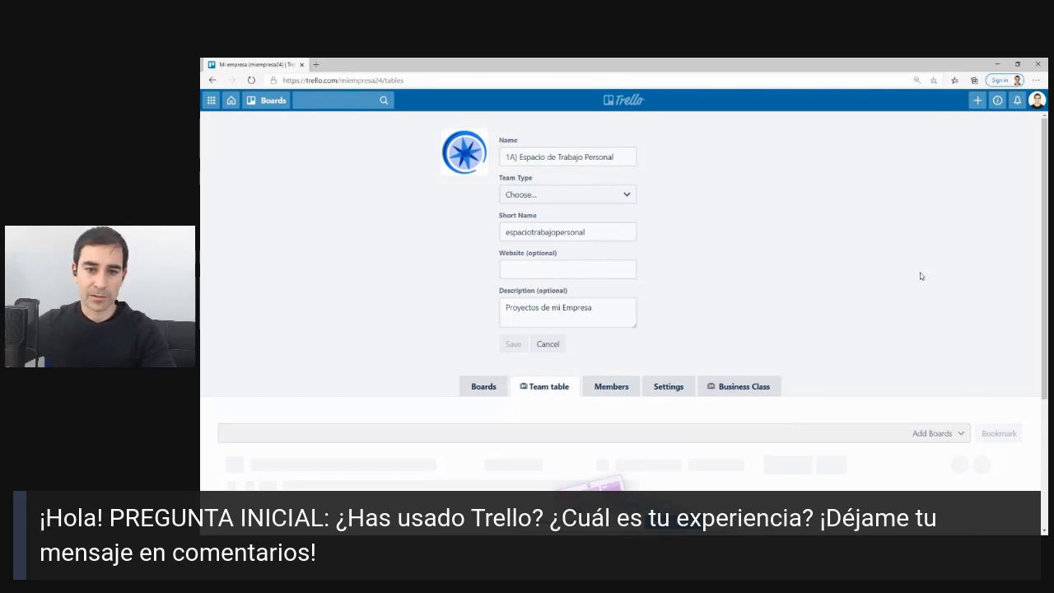
click(596, 270)
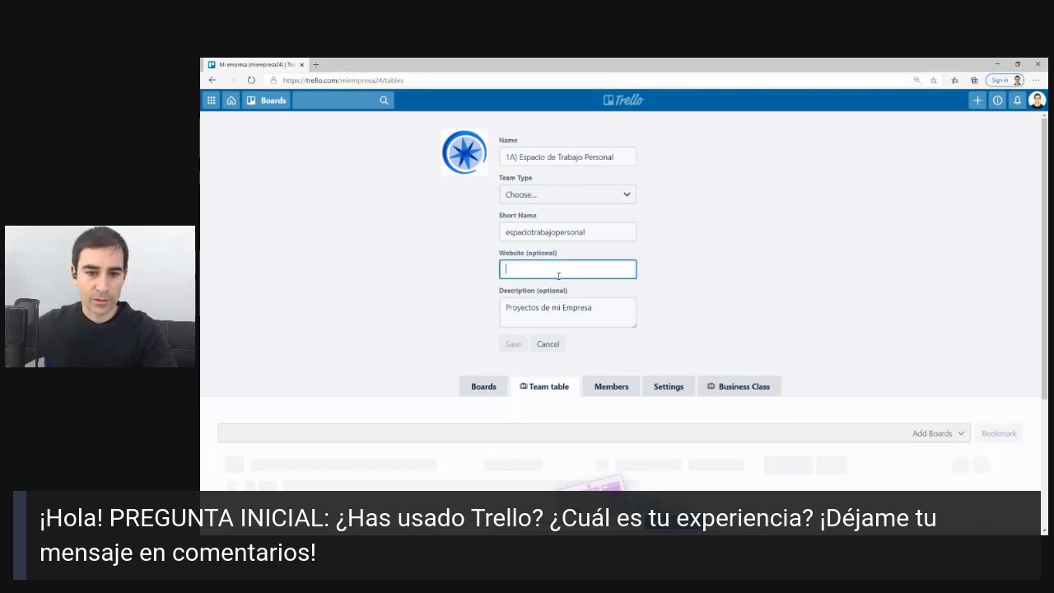
click(568, 234)
double_click(549, 291)
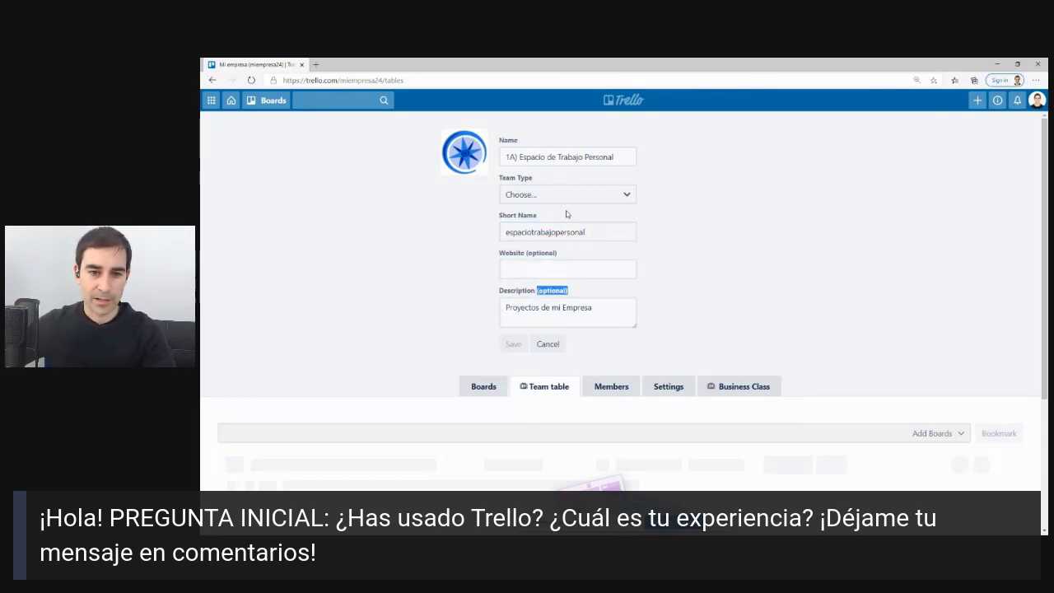
click(586, 194)
click(547, 222)
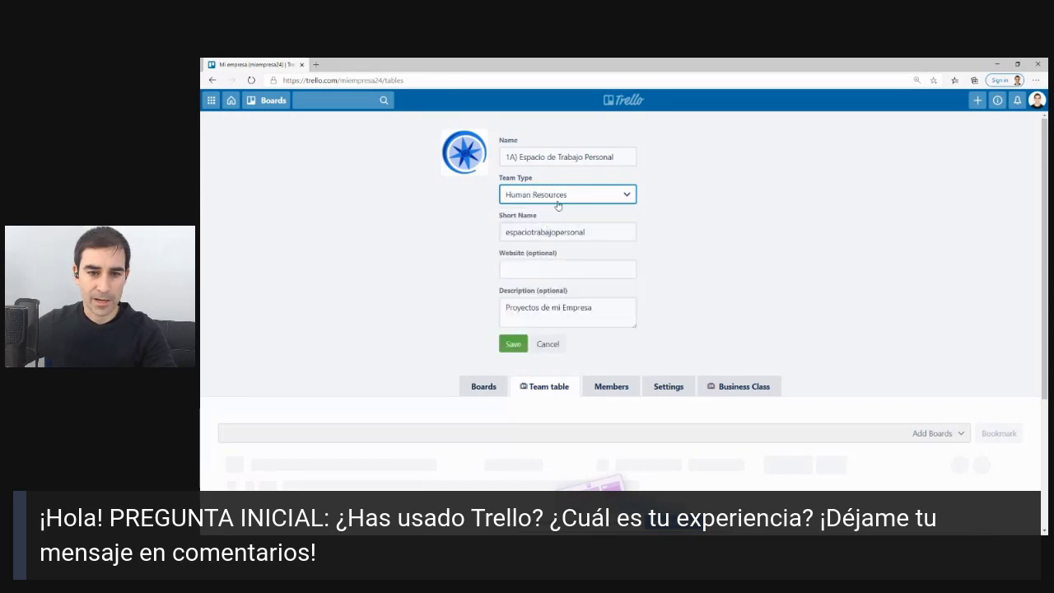
click(557, 203)
click(519, 343)
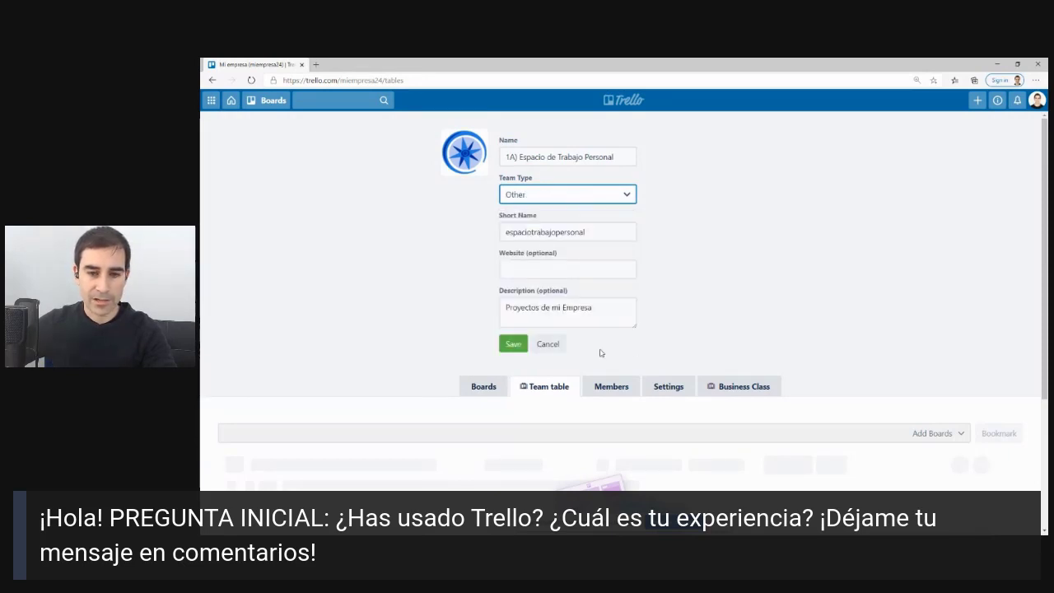
click(512, 343)
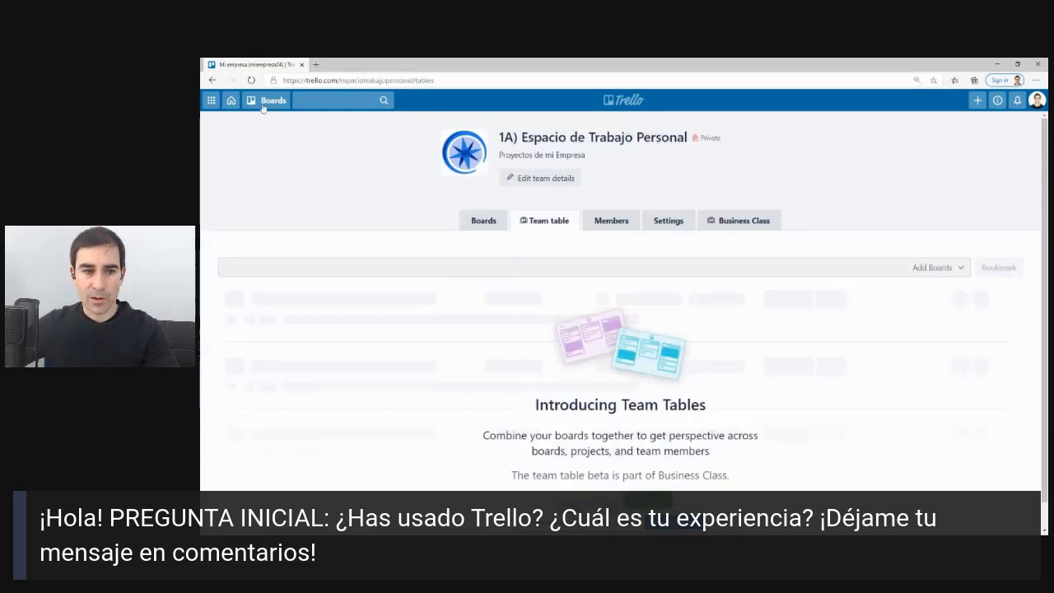
Return to the Boards page showing the renamed team with no boards yet.
click(613, 102)
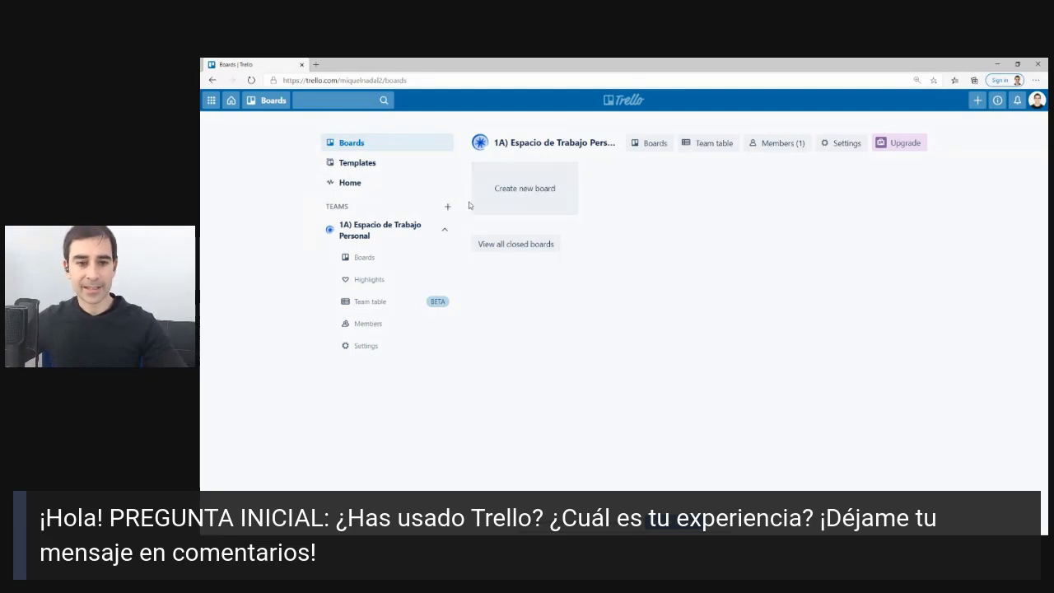
mouse_move(473, 193)
mouse_down()
mouse_move(451, 183)
mouse_move(422, 219)
mouse_move(474, 209)
mouse_up()
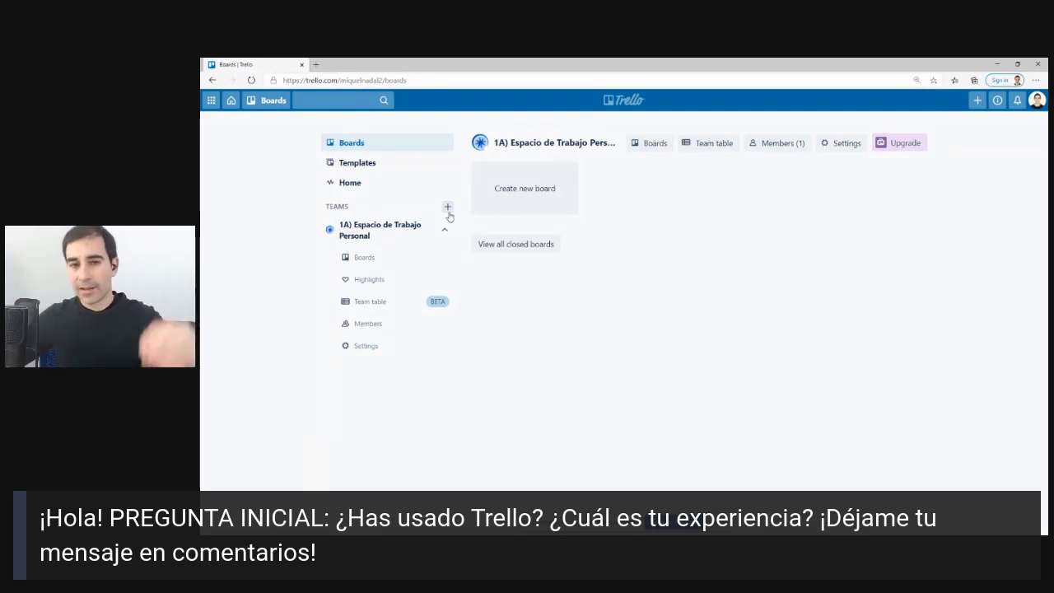
Create a board titled 'Plan Semanal' in the personal workspace team.
click(526, 194)
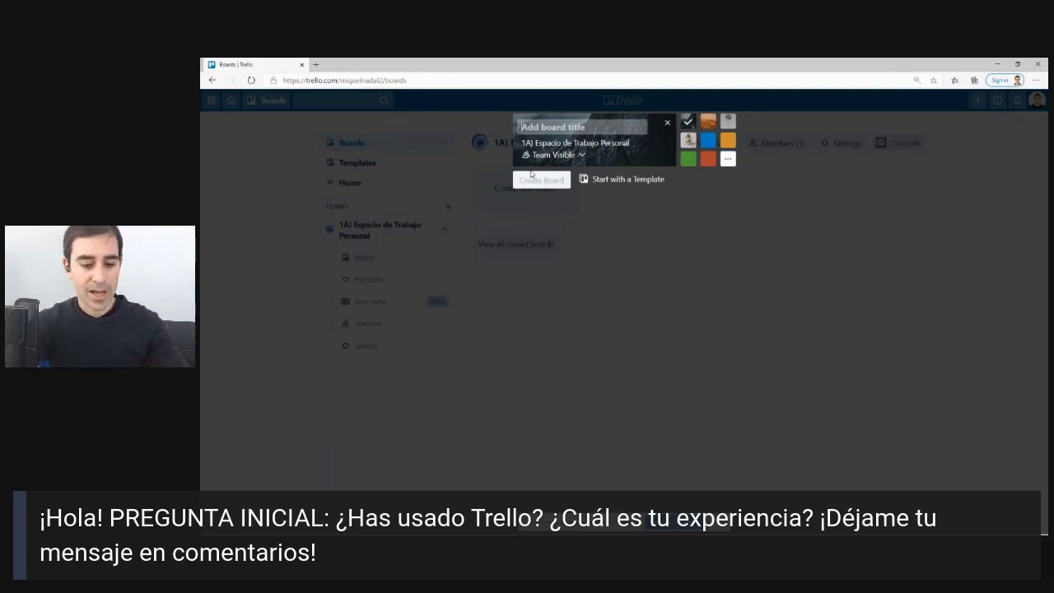
text(Plan Se)
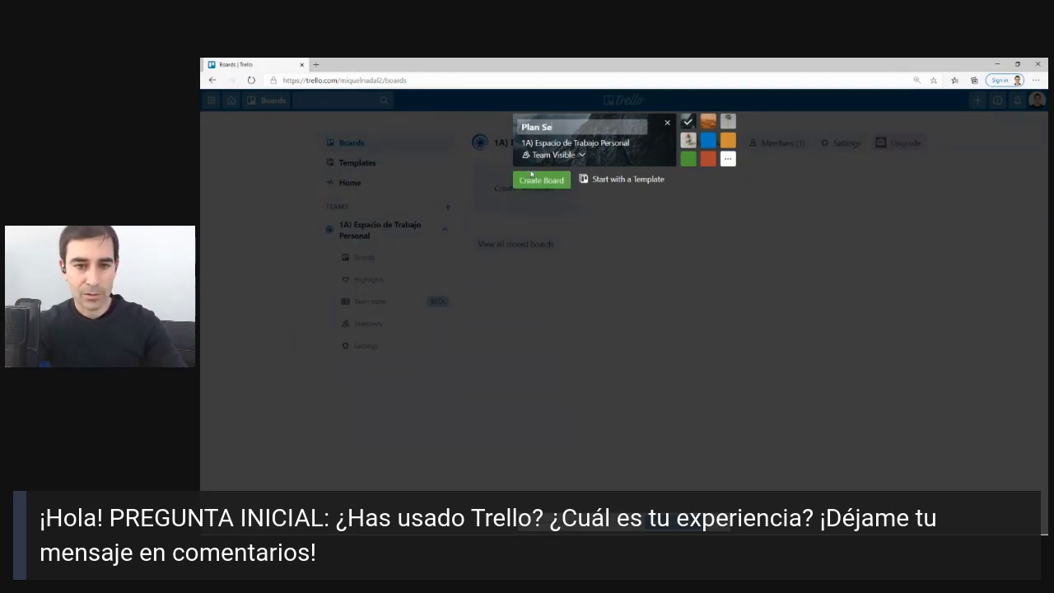
text(manal)
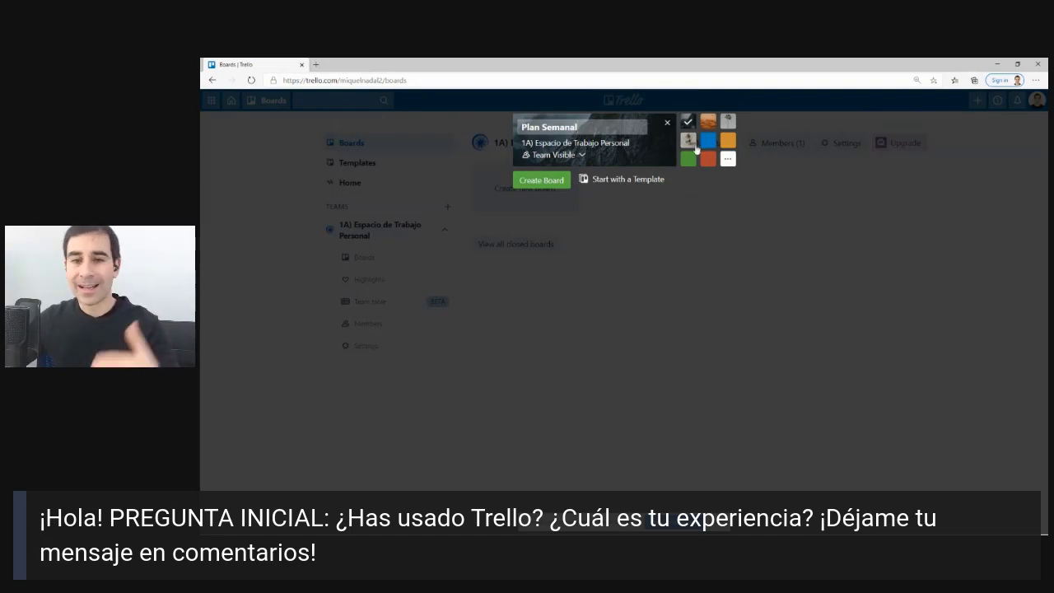
key(Return)
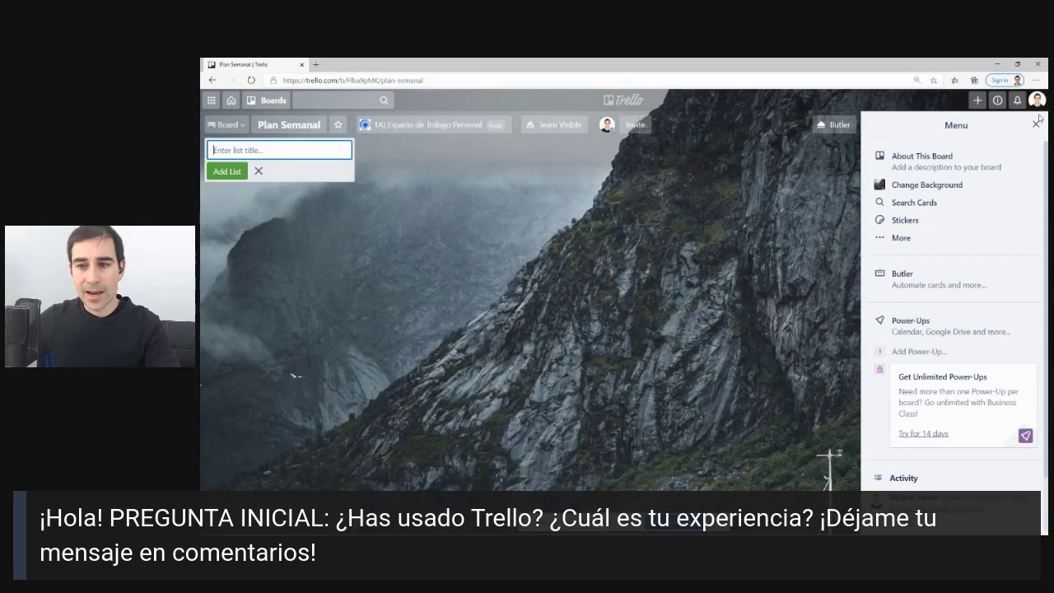
Close the board menu and add the Tareas Puntuales and Lunes lists.
click(1035, 124)
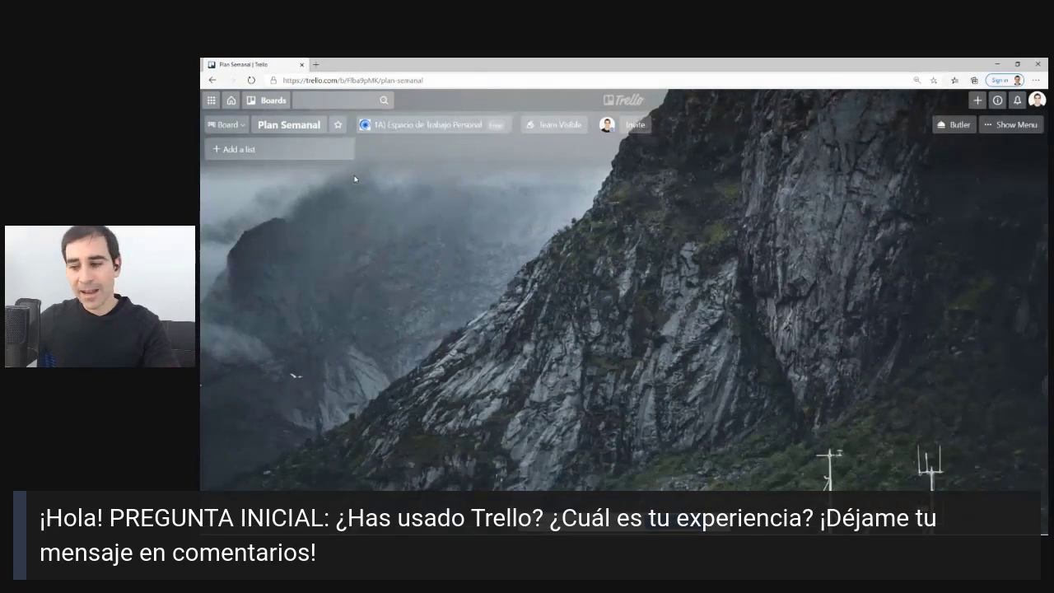
click(258, 157)
text(Lis)
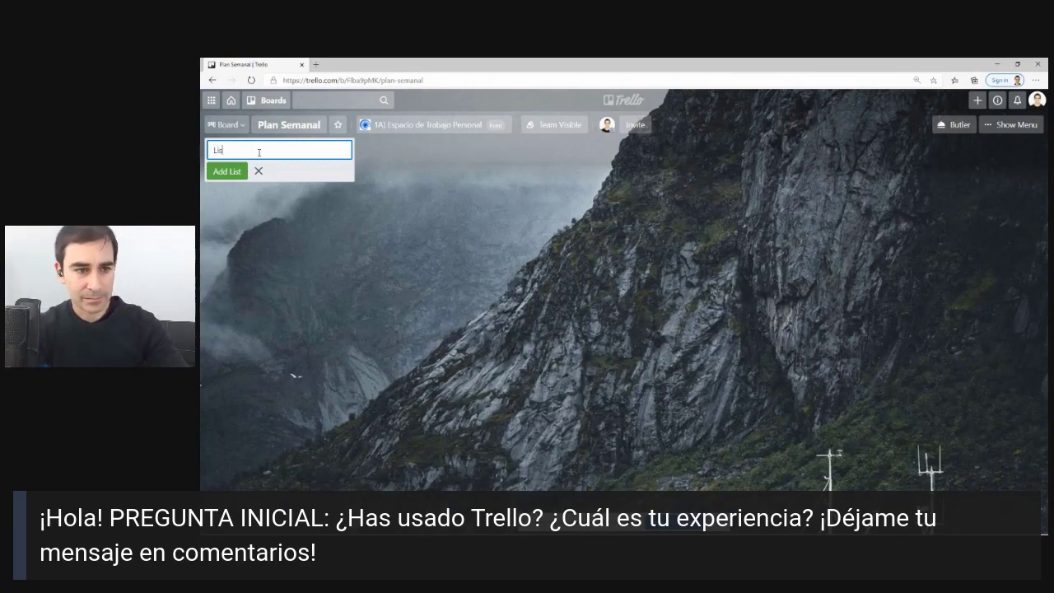
text(ta de Tare)
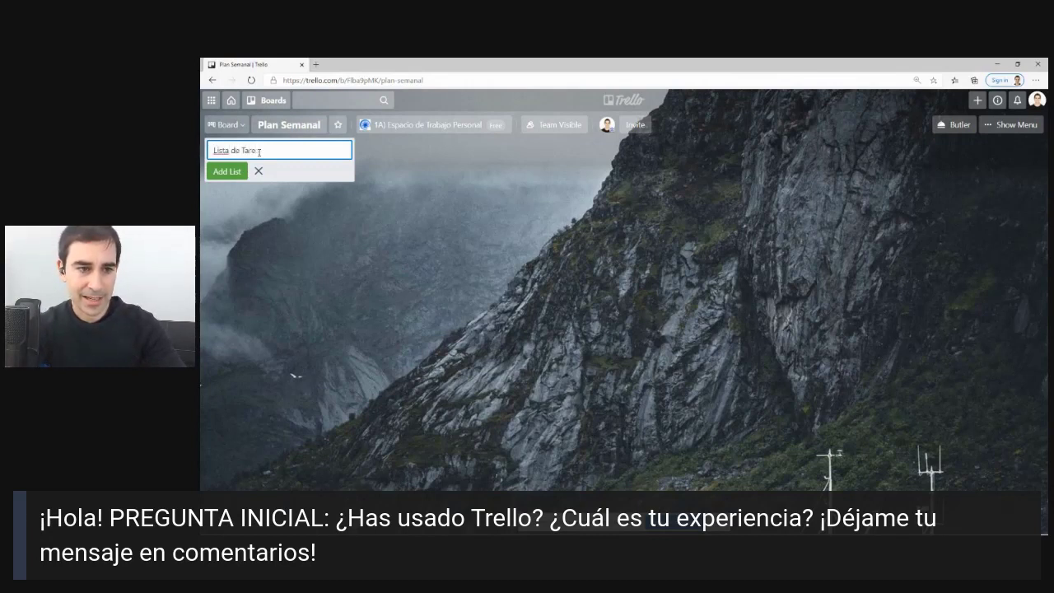
key(BackSpace)
key(BackSpace)
key(BackSpace)
key(BackSpace)
key(BackSpace)
key(BackSpace)
key(BackSpace)
key(BackSpace)
key(BackSpace)
key(BackSpace)
key(BackSpace)
key(BackSpace)
key(BackSpace)
text(Tareas P)
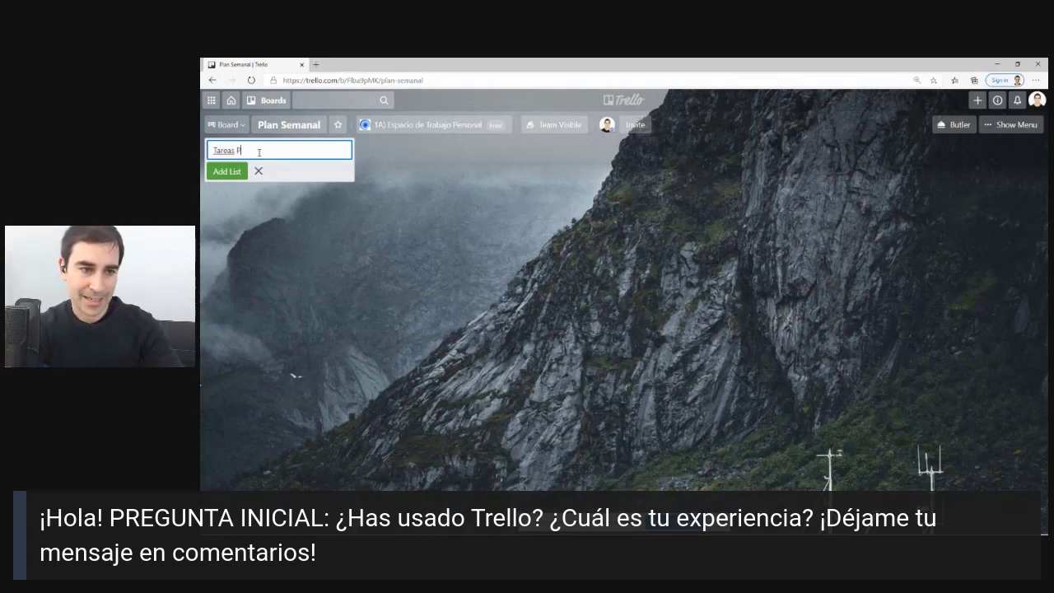
text(untuales)
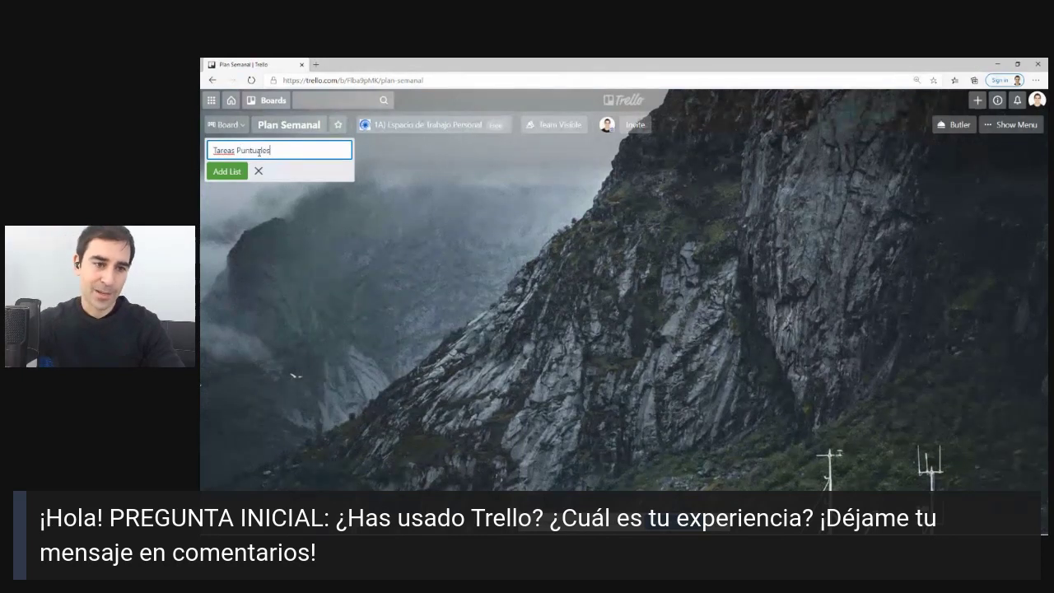
click(360, 153)
click(271, 153)
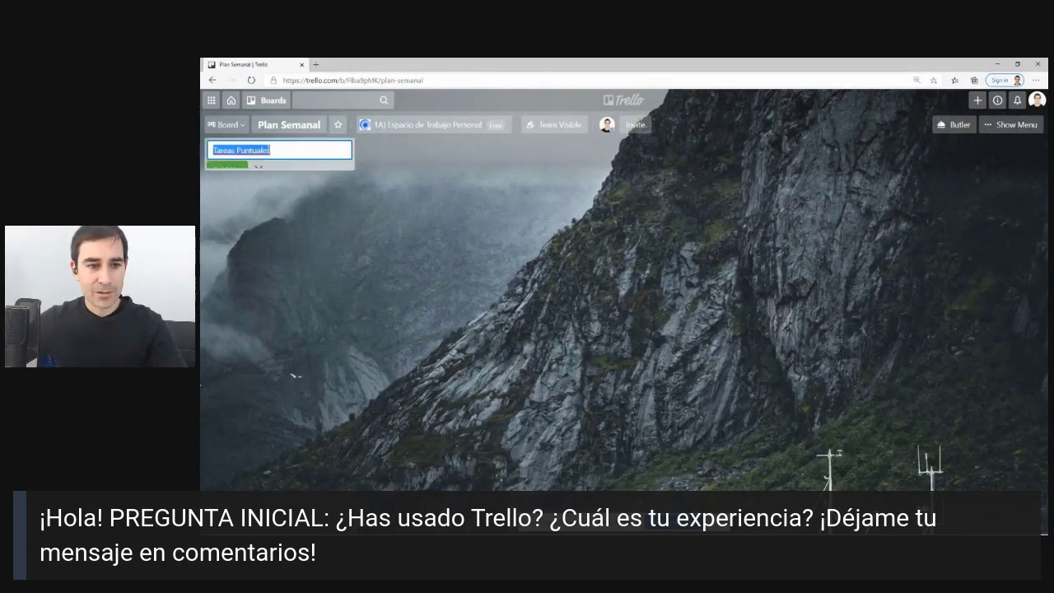
key(Return)
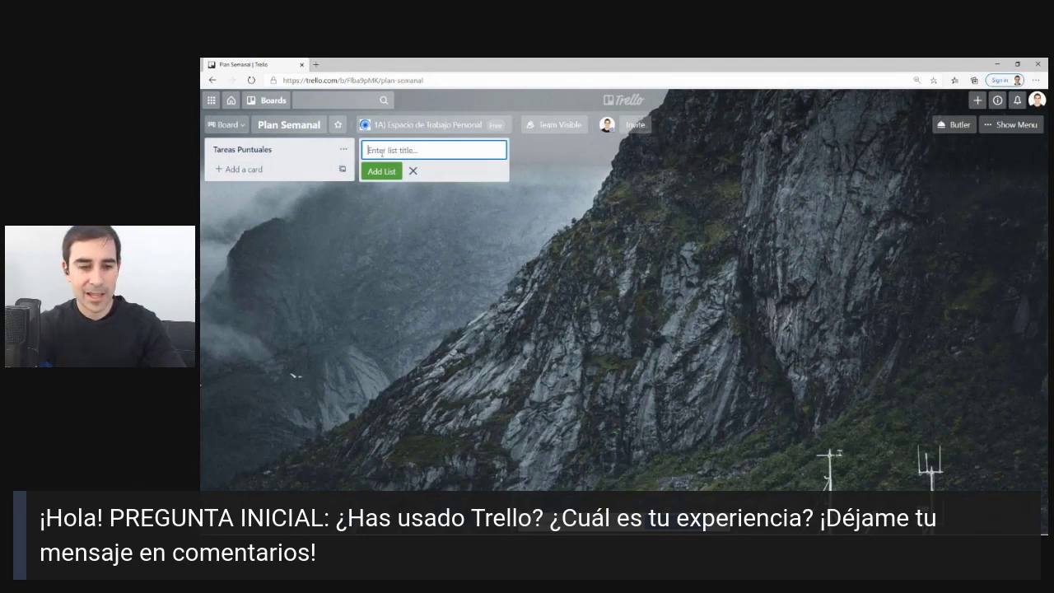
text(Lunes)
click(381, 171)
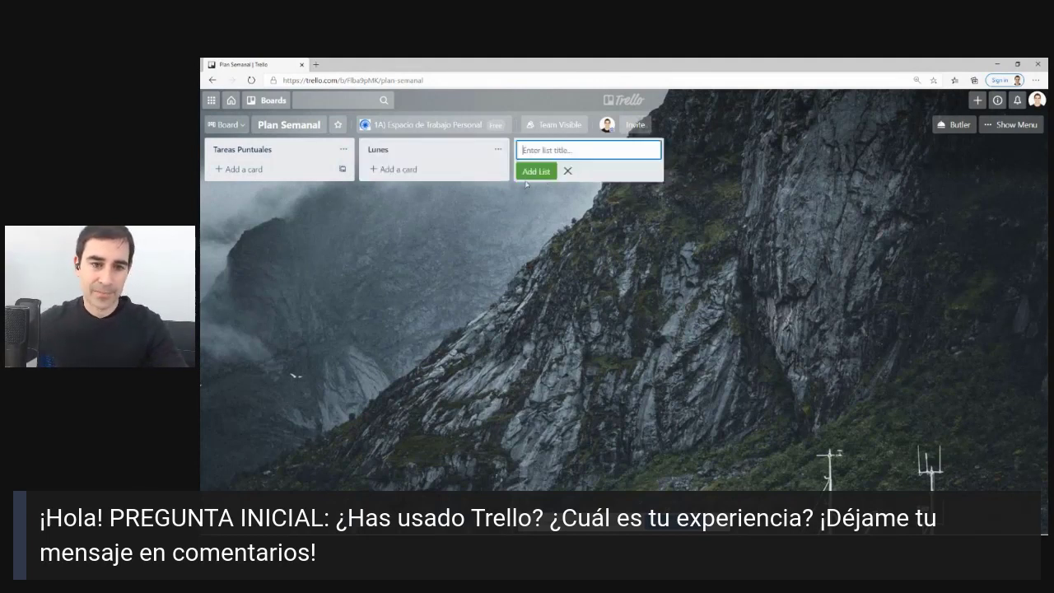
Add lists Martes, Miércoles, Jueves, Viernes, Sábado and Domingo.
text(Martes)
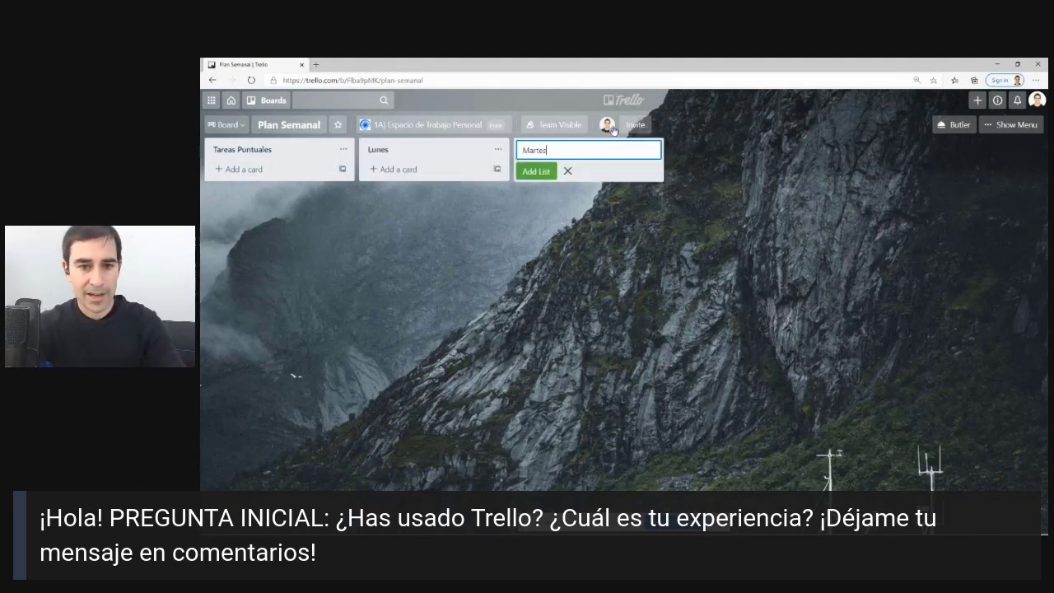
key(Return)
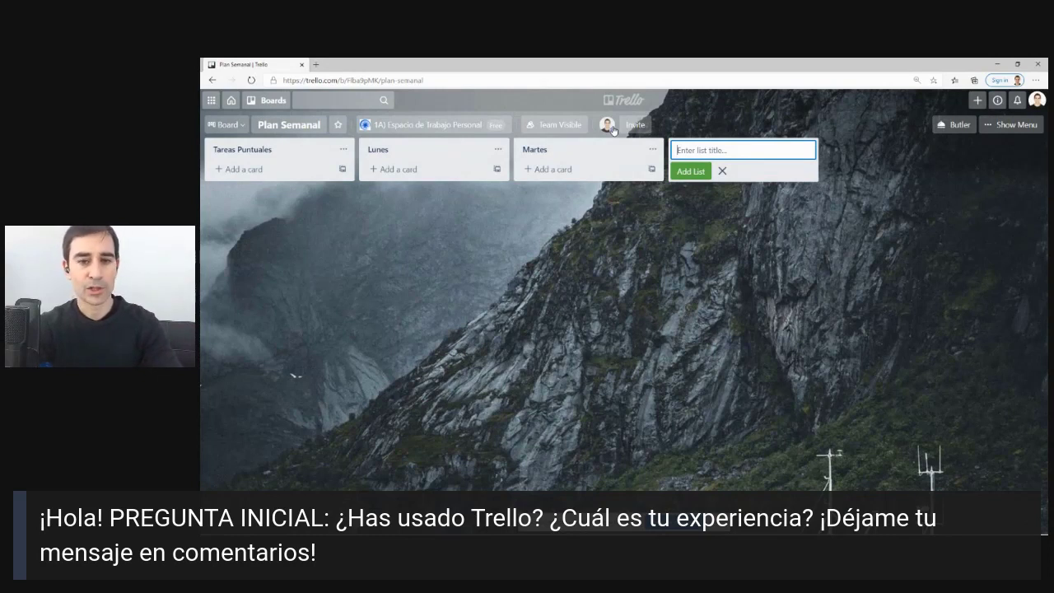
text(Miércoles)
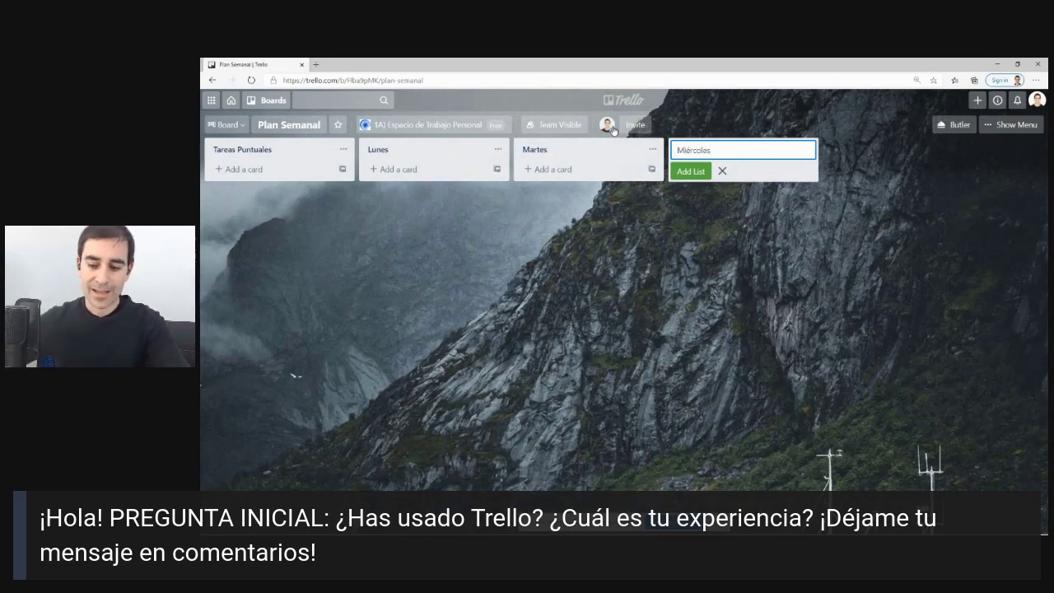
key(Return)
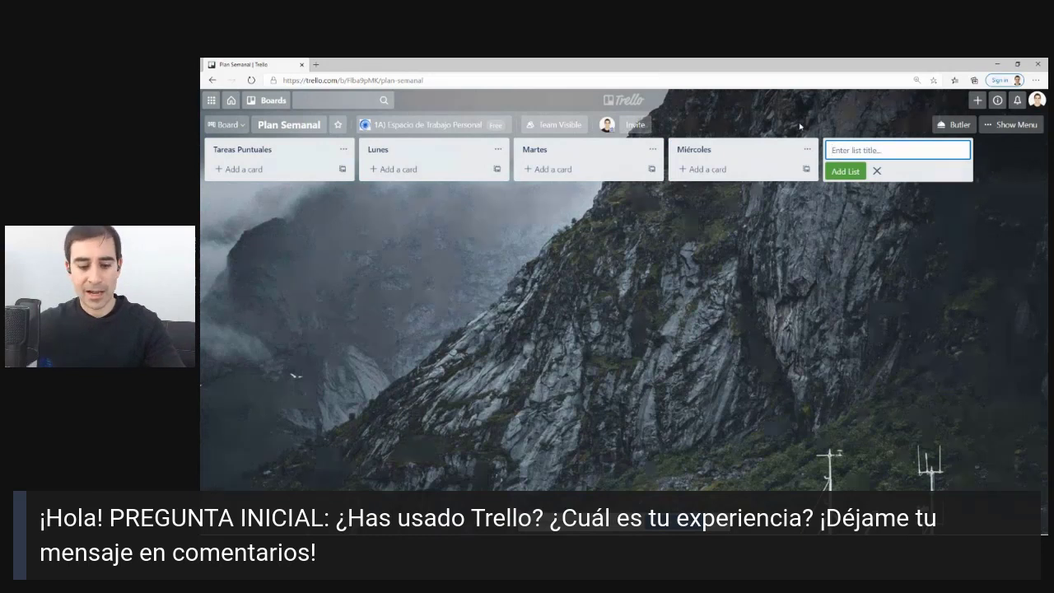
text(Jueves)
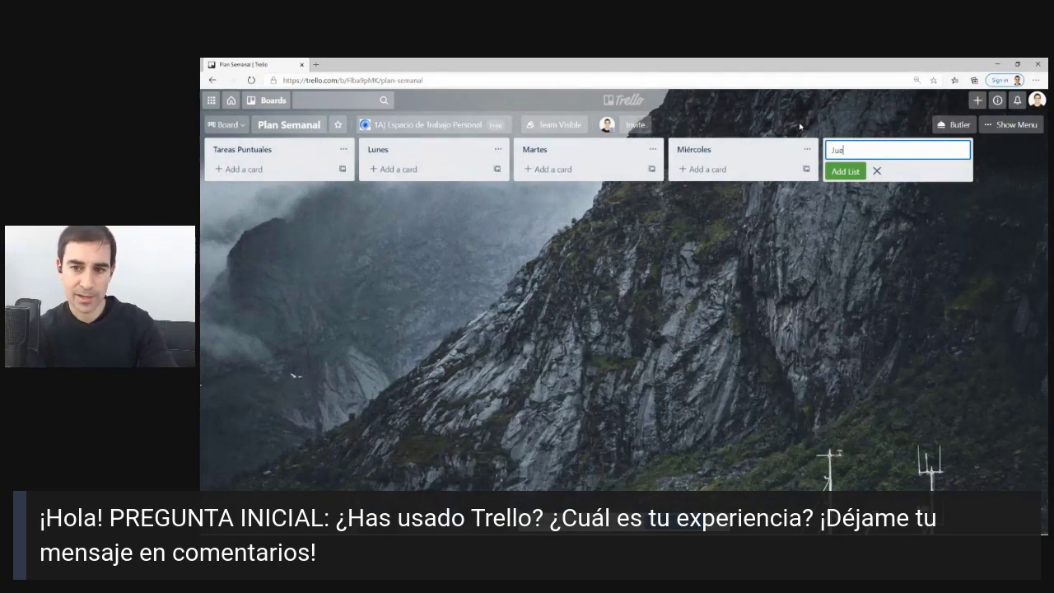
click(917, 238)
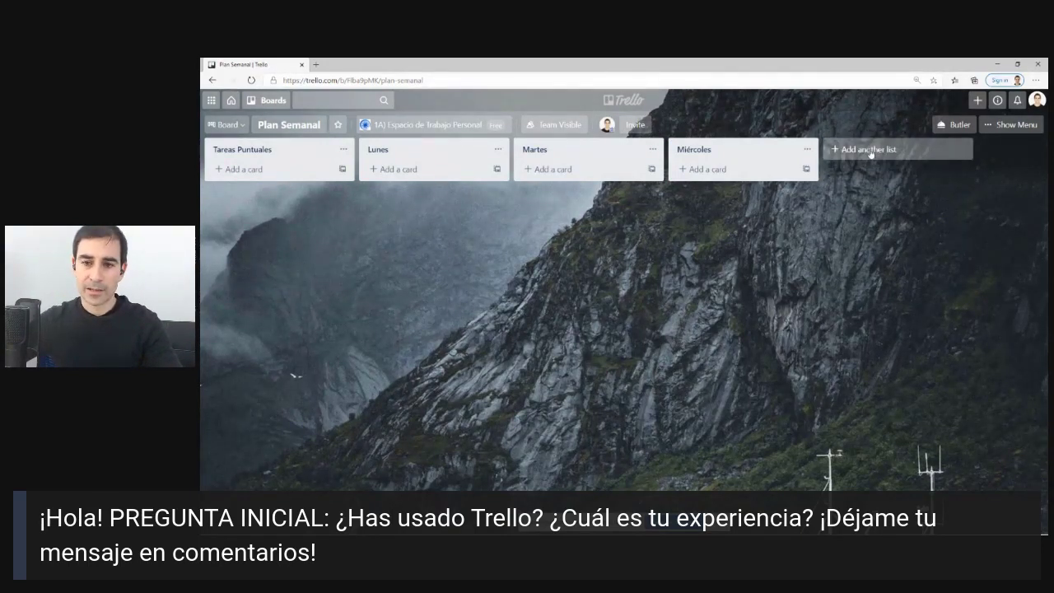
click(967, 151)
key(Return)
text(Viernes)
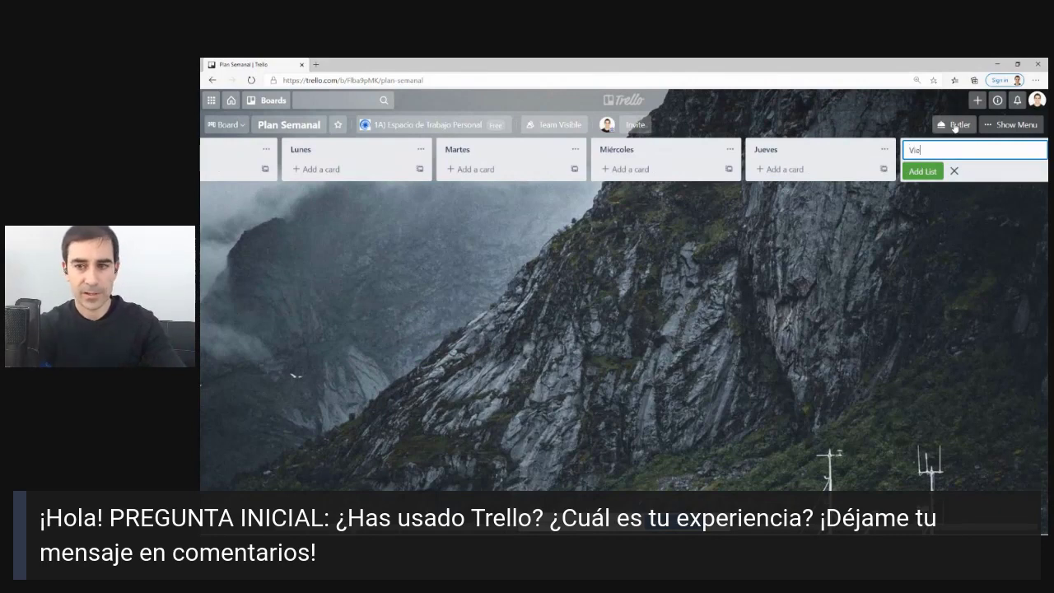
key(Return)
text(Sábado)
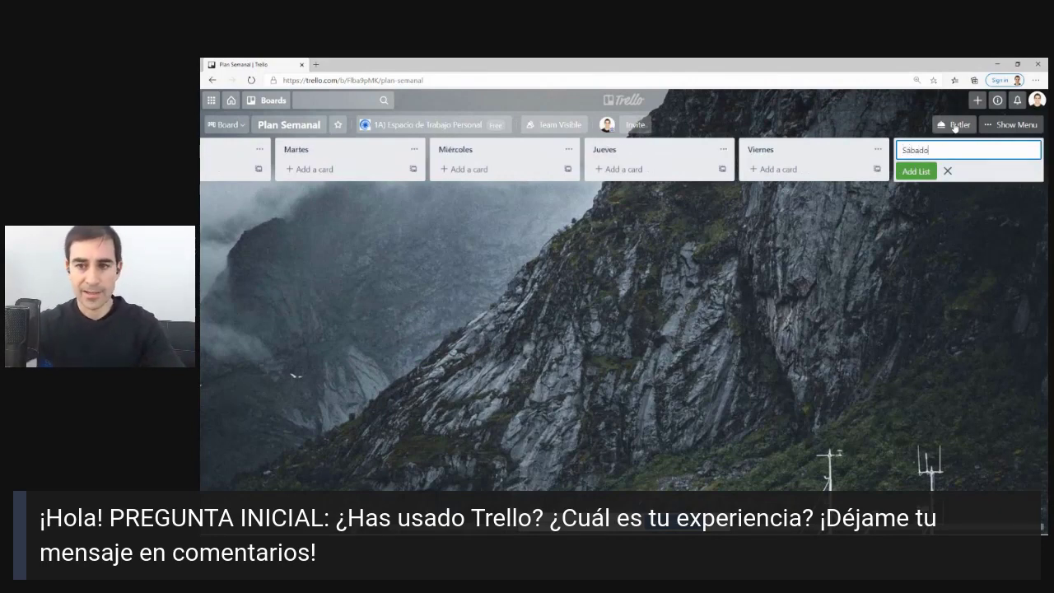
key(Return)
text(Dom)
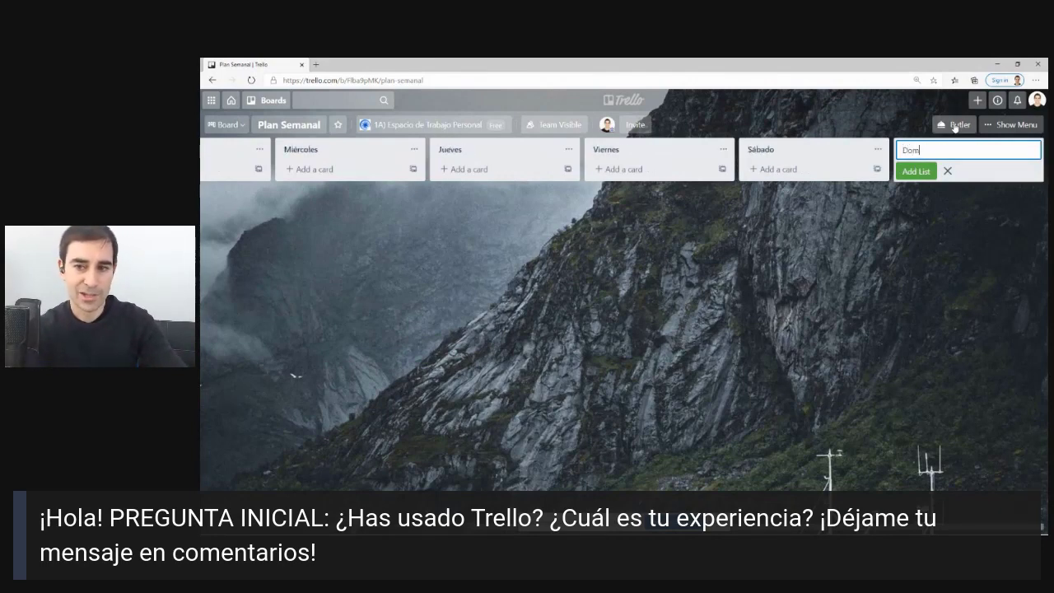
text(ingo)
key(Return)
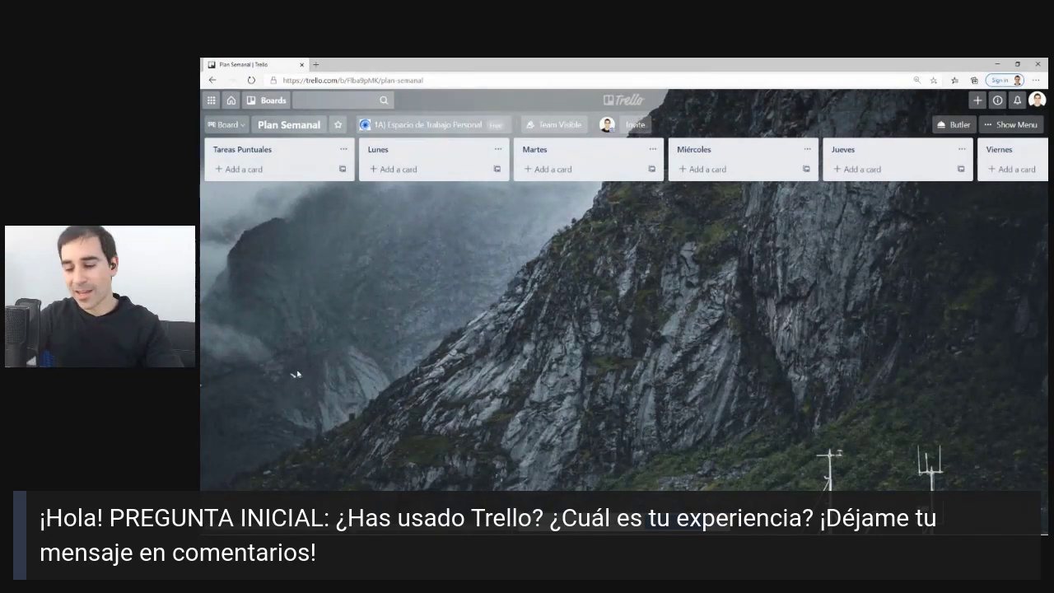
Add cards 'Revisar estructura informe Y', 'Revisar documento Z' and 'Revisar documento objetivos' to Tareas Puntuales.
click(242, 169)
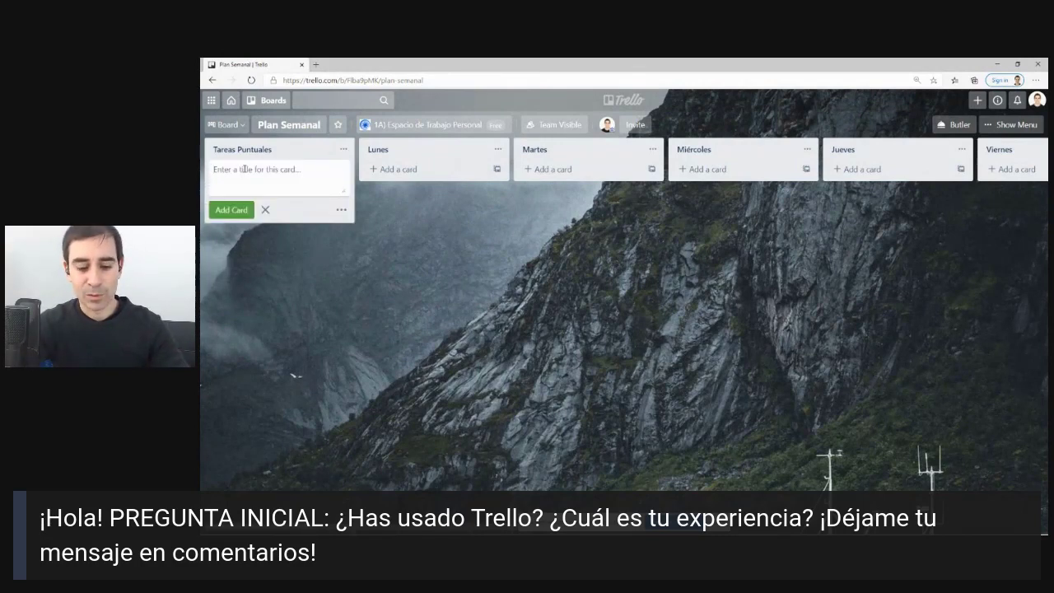
text(R)
key(BackSpace)
text(Re)
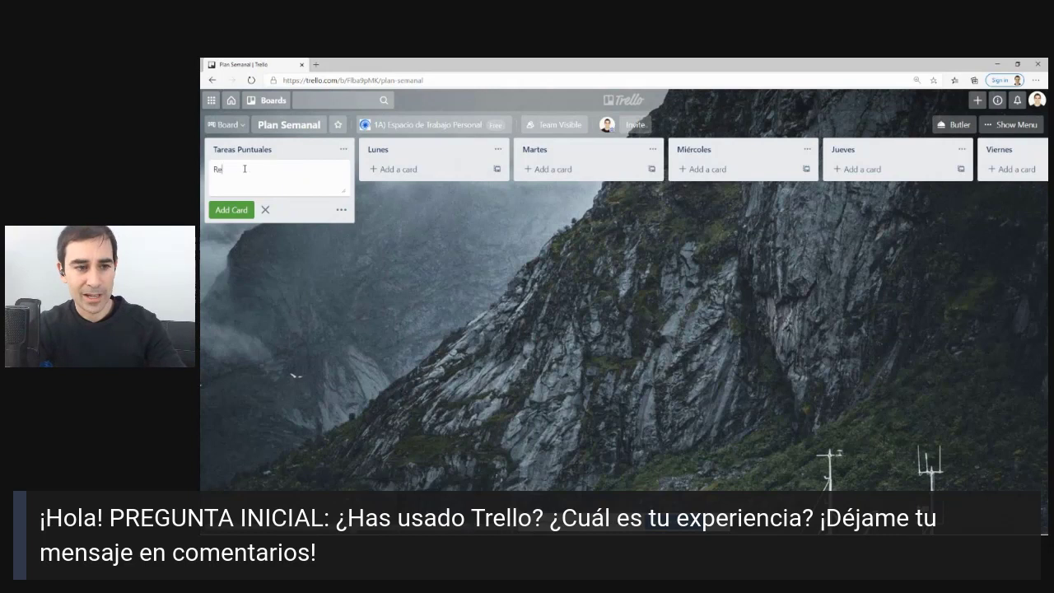
text(visar estruct)
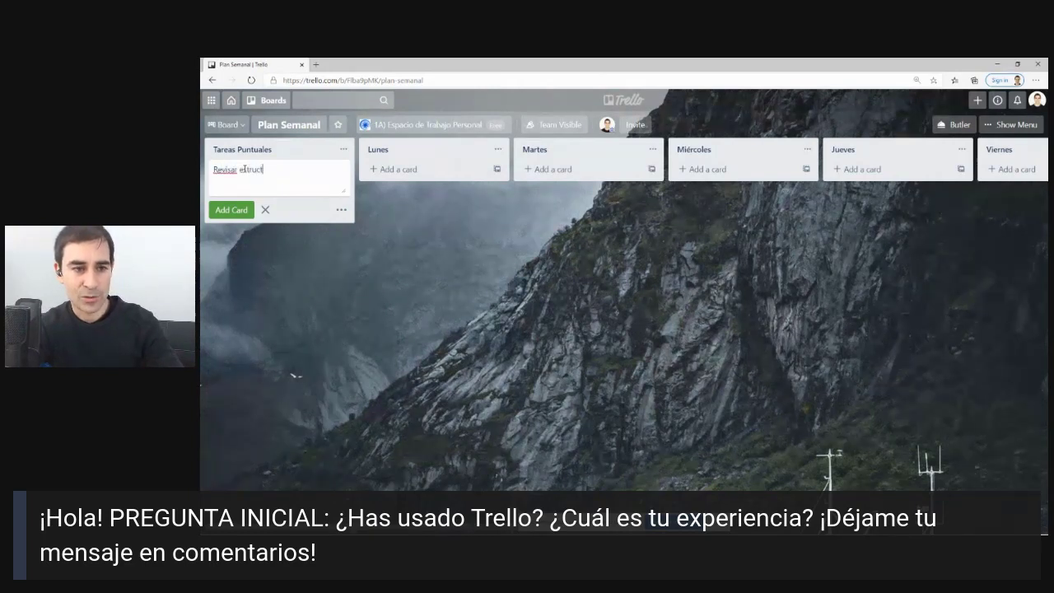
text(ura informe Y)
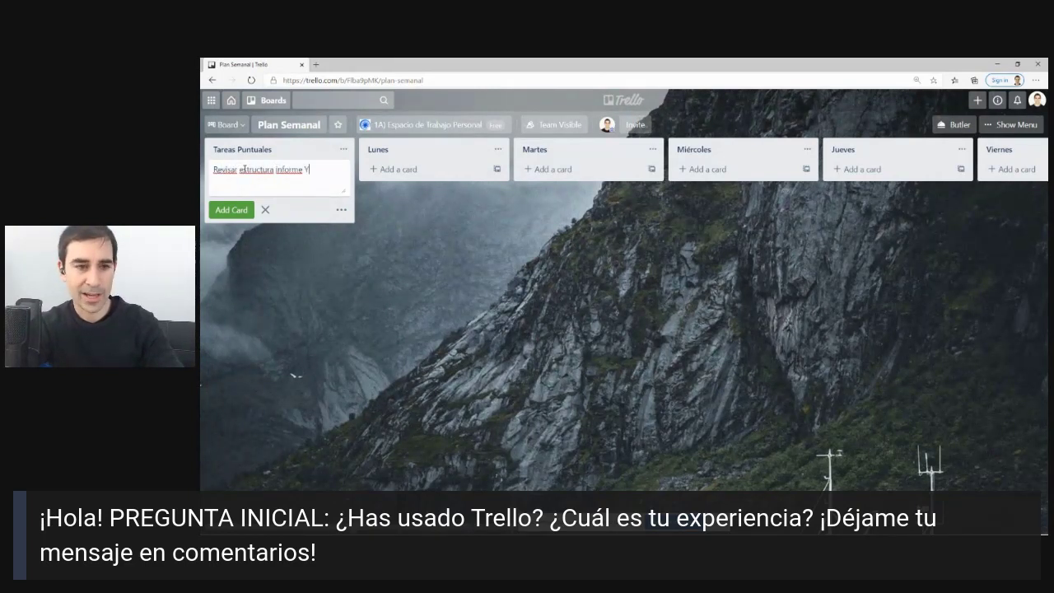
key(Return)
text(Revis)
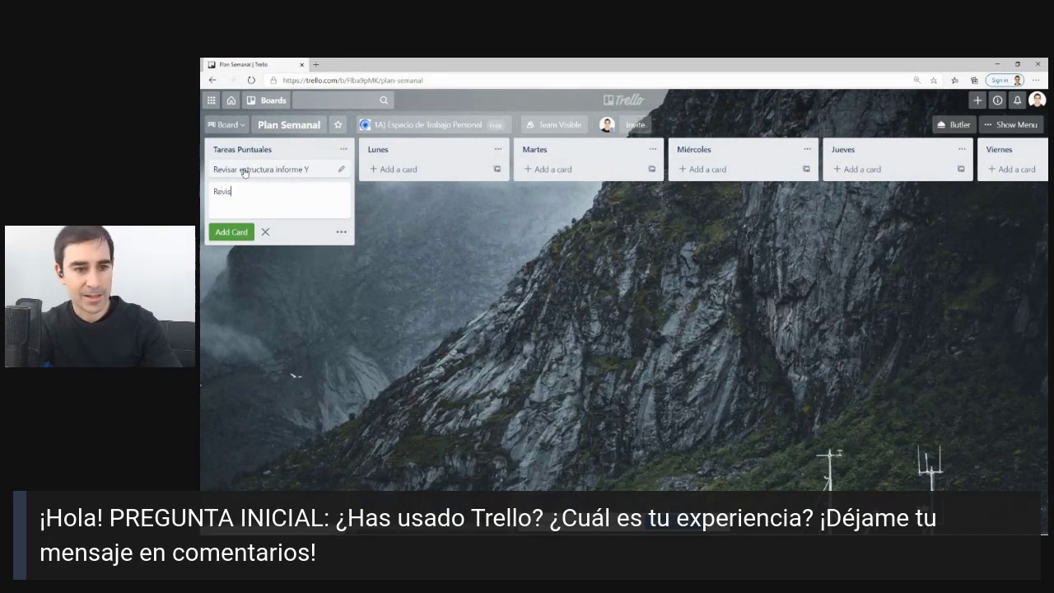
text(ar dcume)
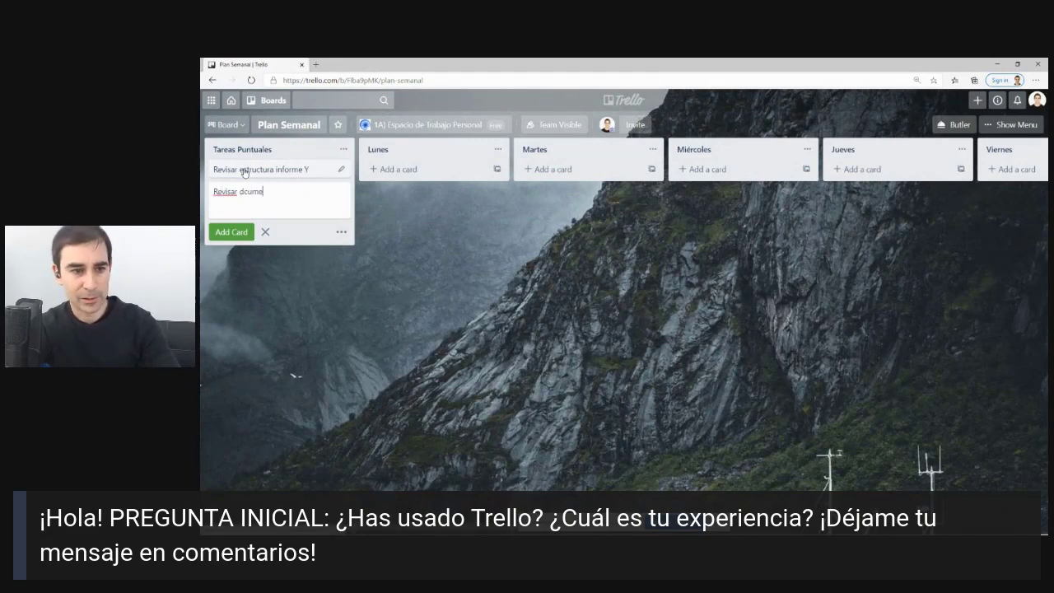
key(BackSpace)
key(BackSpace)
key(BackSpace)
key(BackSpace)
text(ocumen)
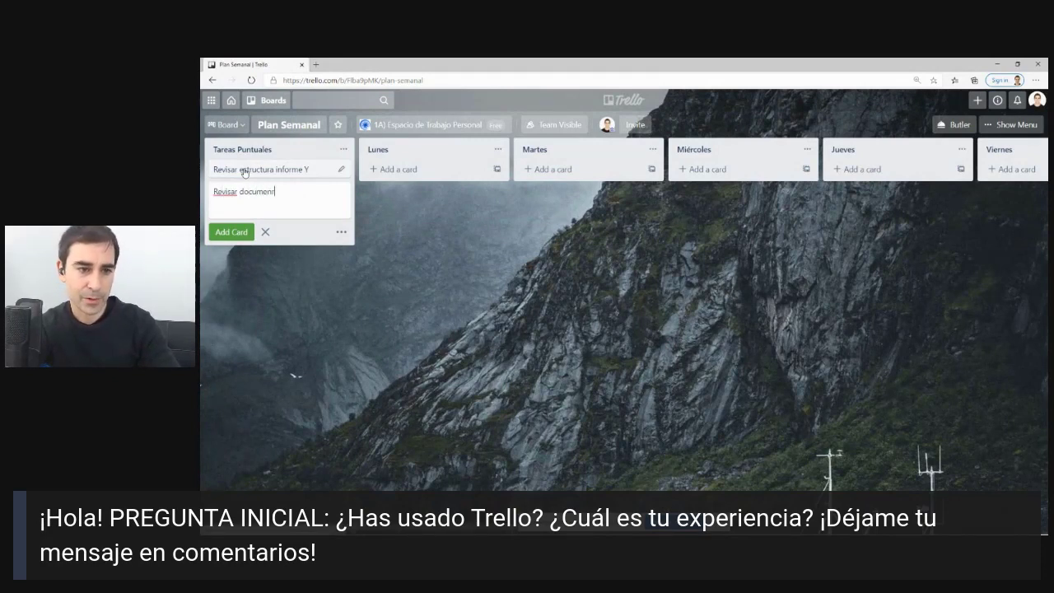
text(to Z)
key(Return)
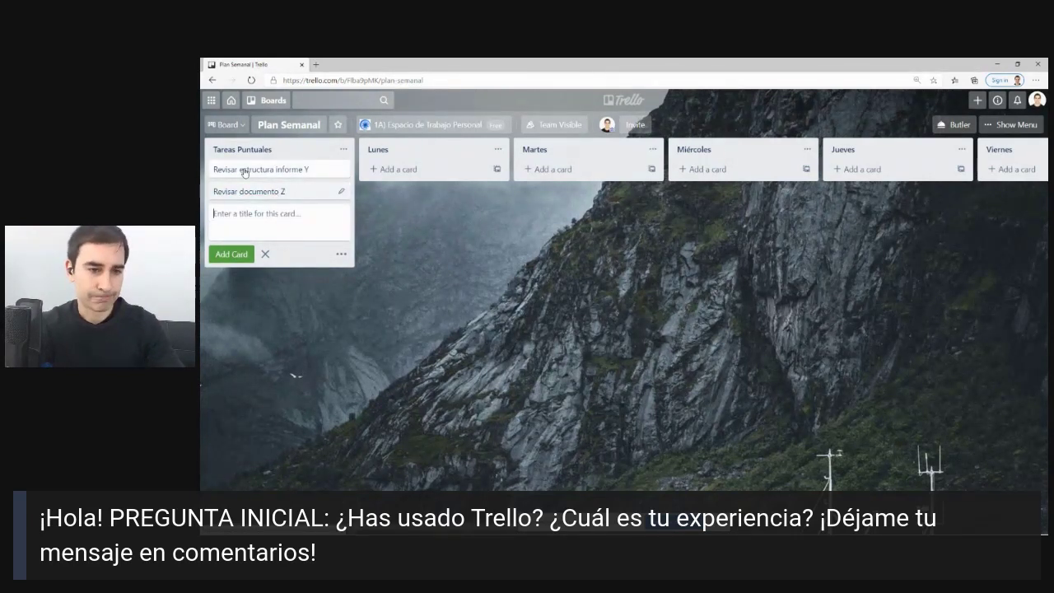
text(Revisar docu)
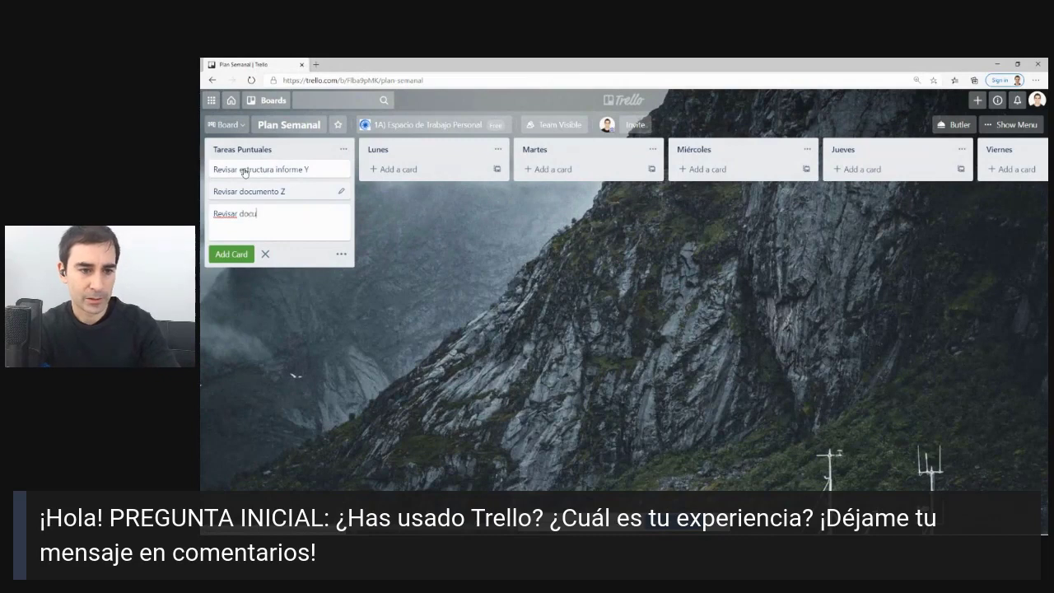
text(mento bo)
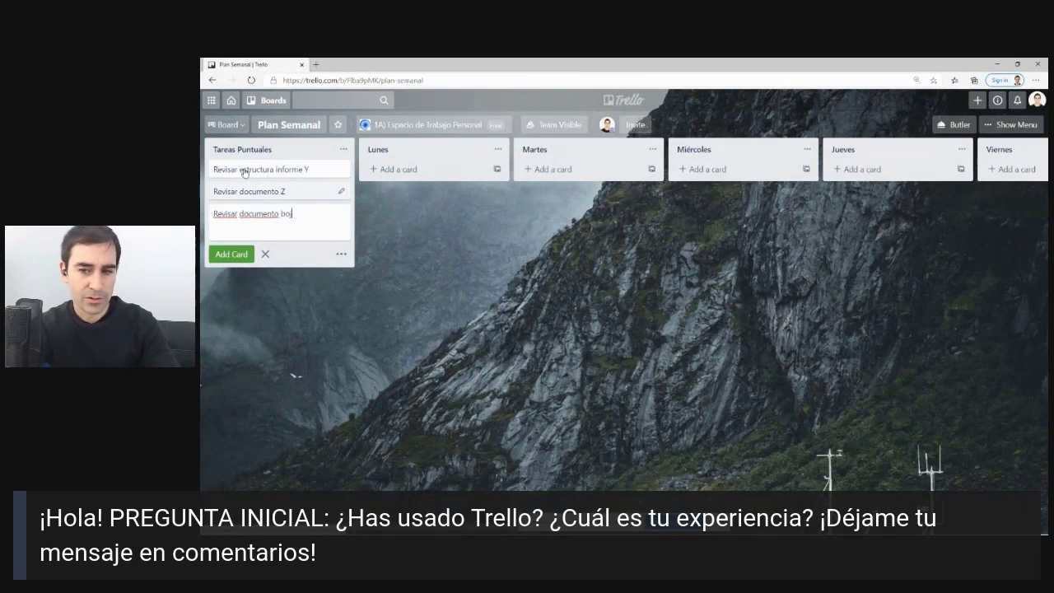
key(BackSpace)
key(BackSpace)
text(objetivos)
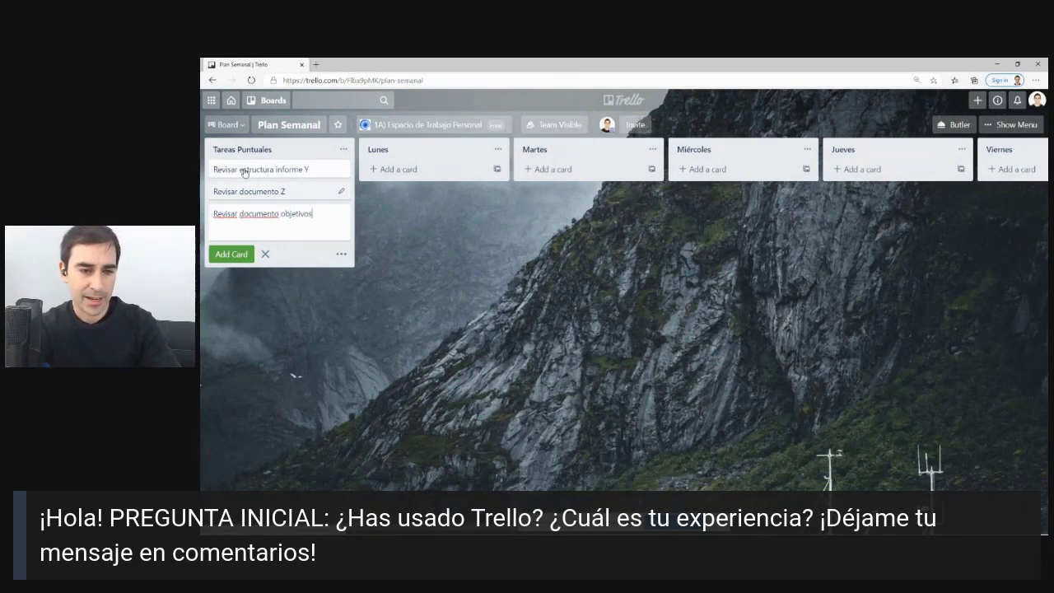
key(Return)
click(406, 287)
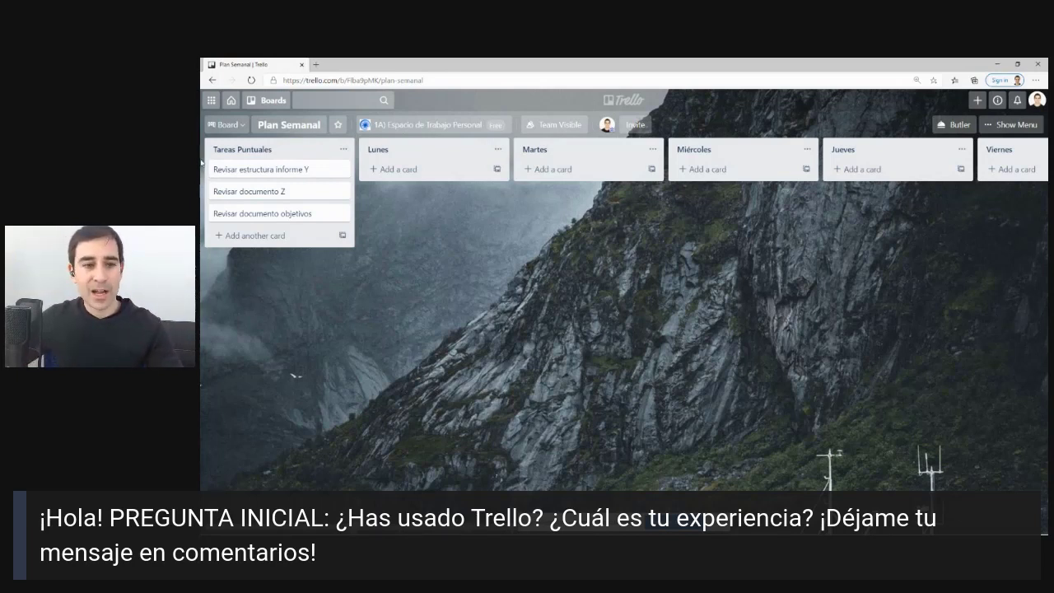
Add a card titled 'SEMANA CURSO' to the Tareas Puntuales list.
click(245, 236)
text(S)
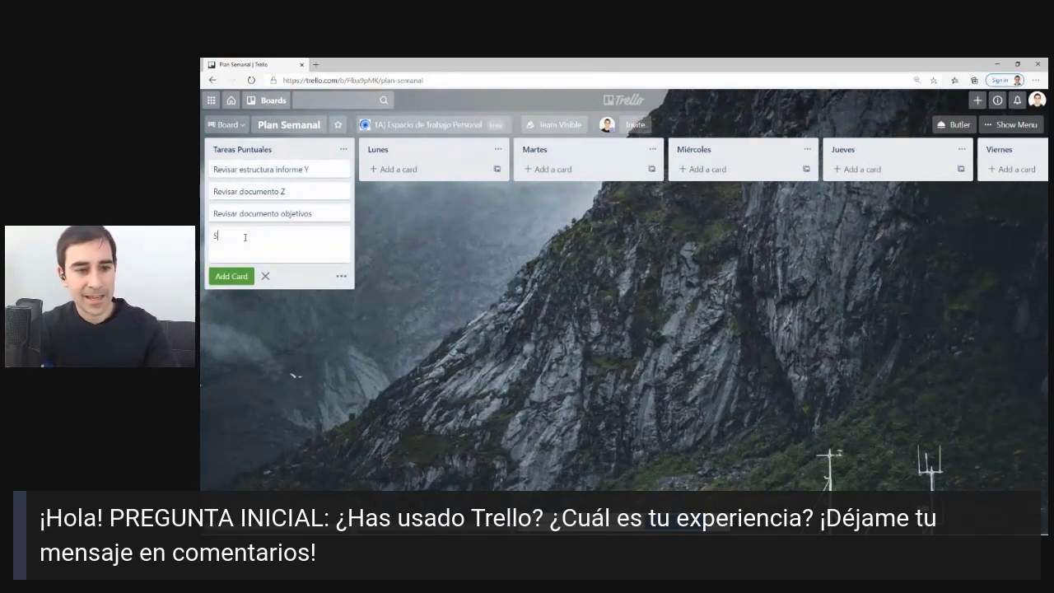
text(EMANA CURSO)
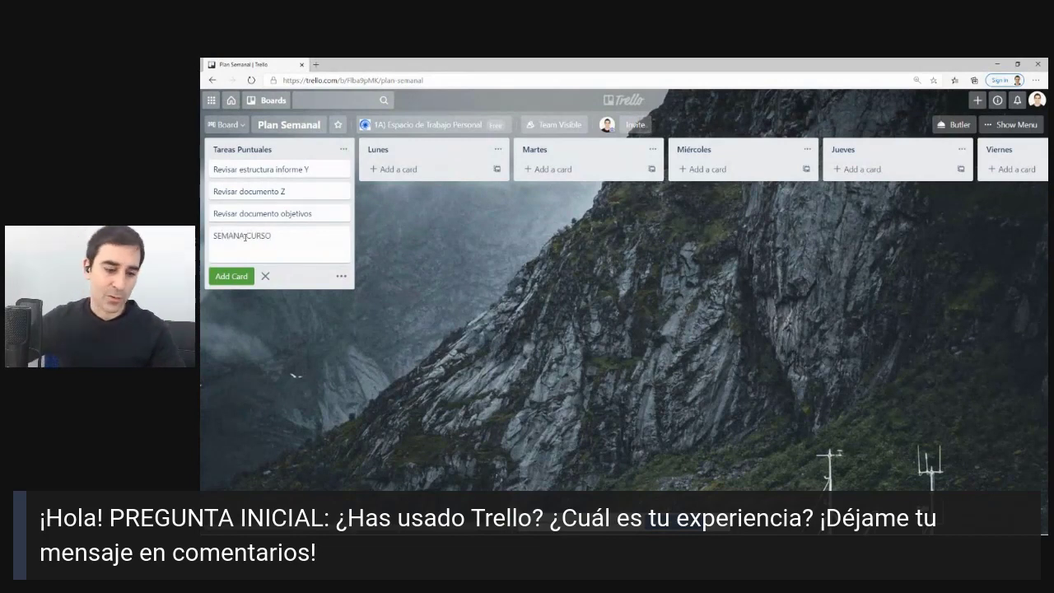
key(Return)
key(Escape)
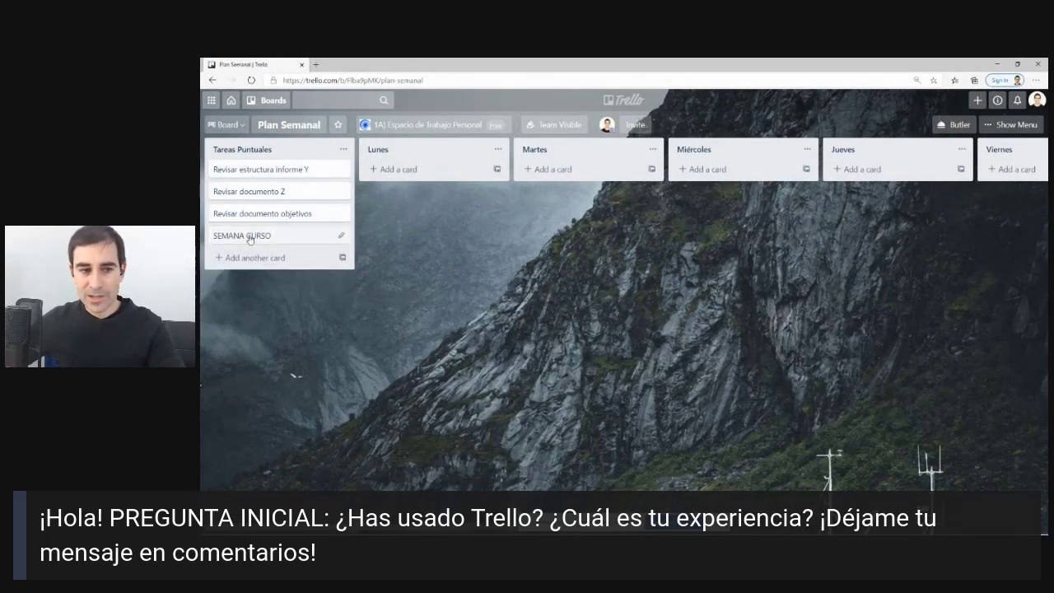
Open the SEMANA CURSO card, look over its label choices, and close it.
click(250, 239)
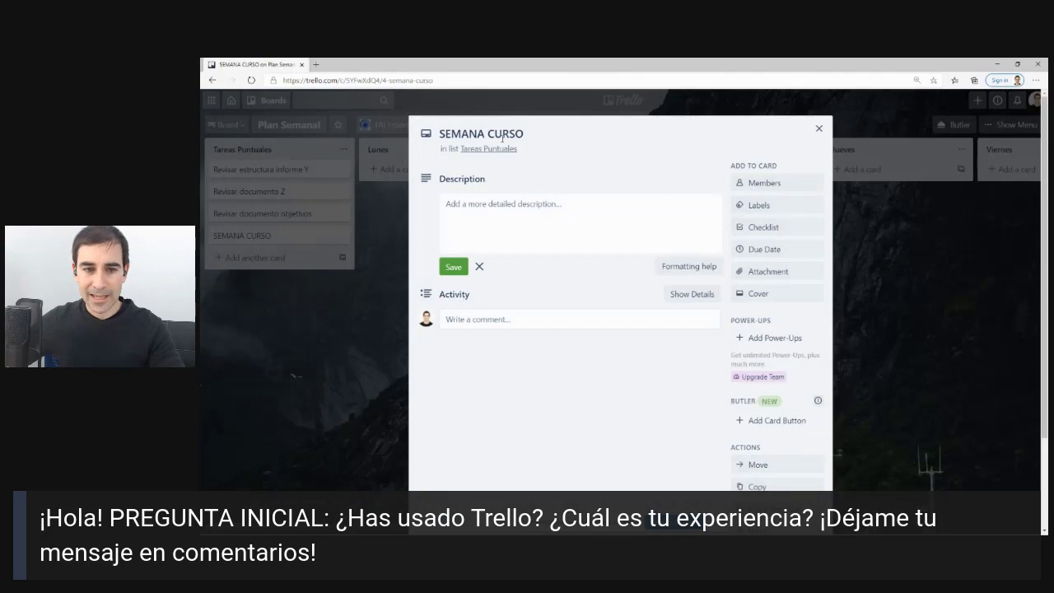
click(530, 138)
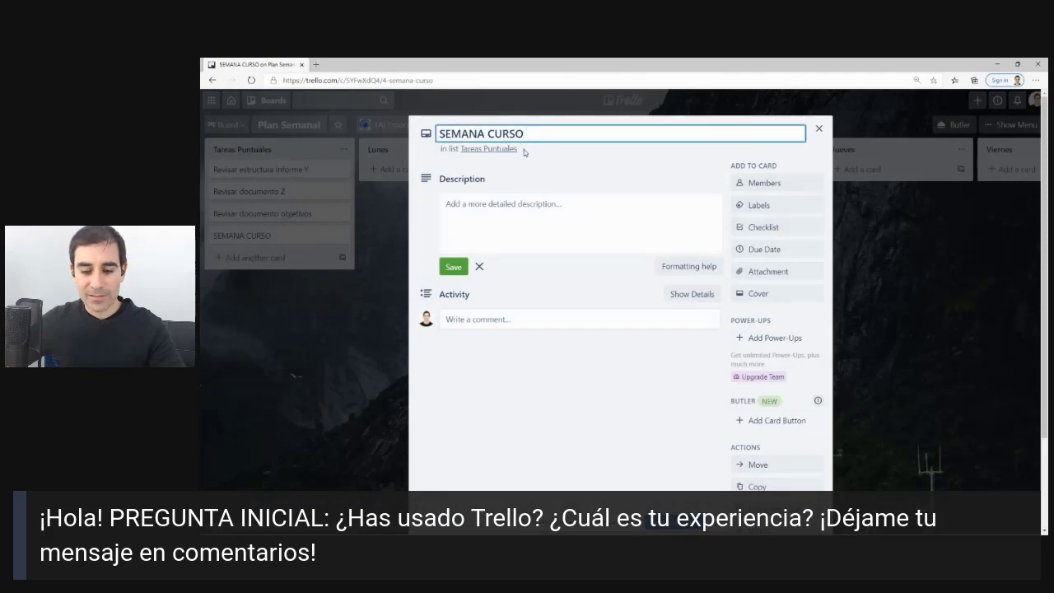
key(Escape)
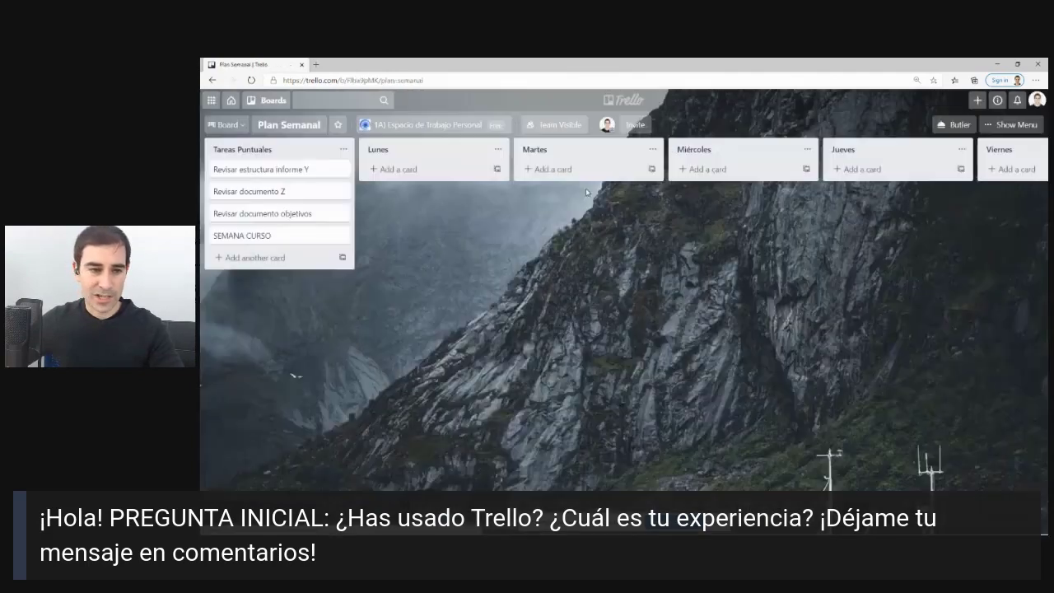
click(291, 238)
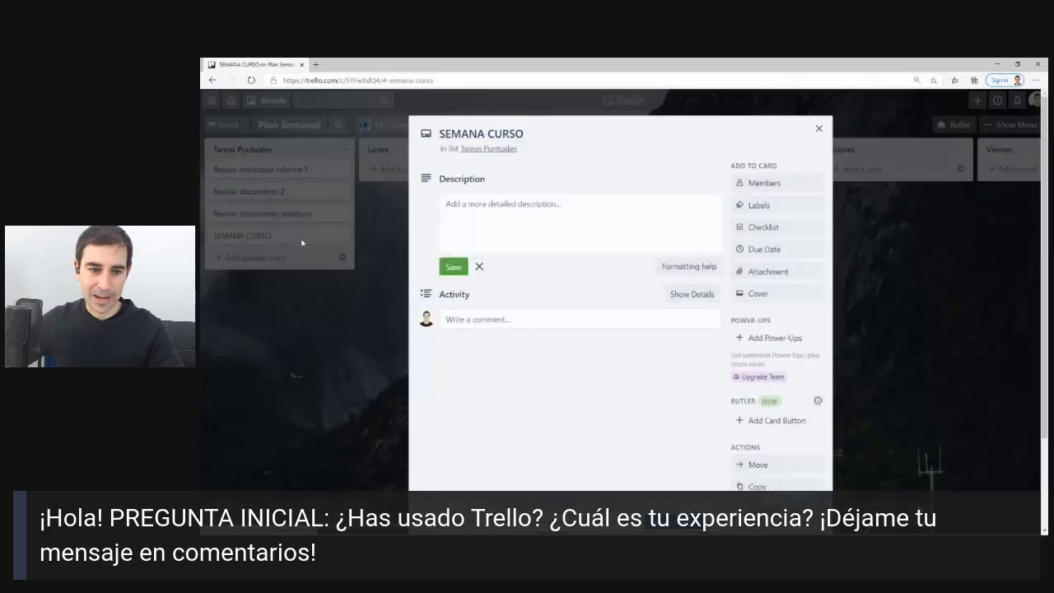
click(787, 206)
click(884, 228)
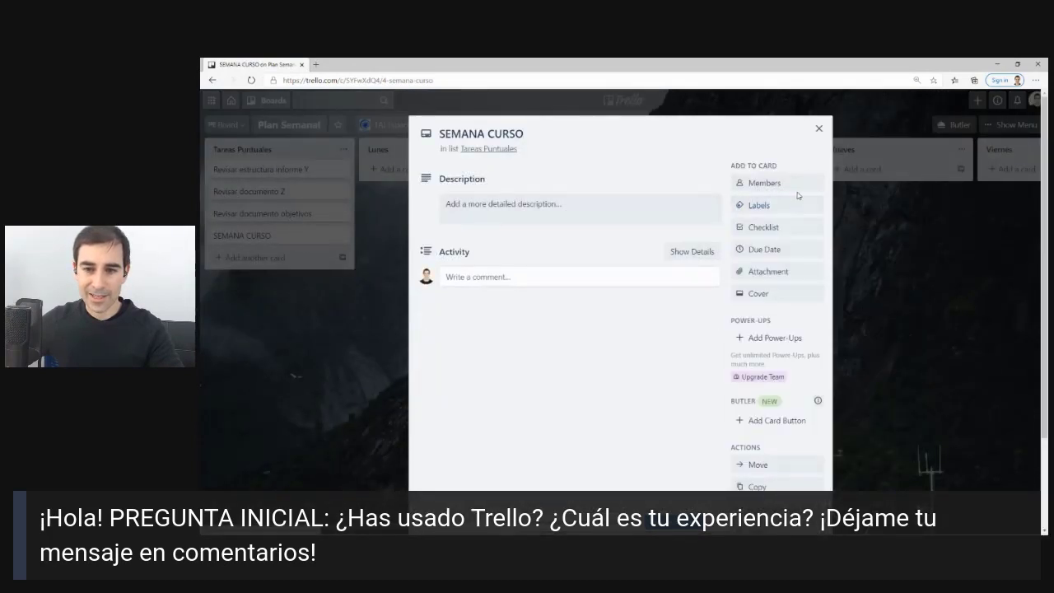
click(820, 128)
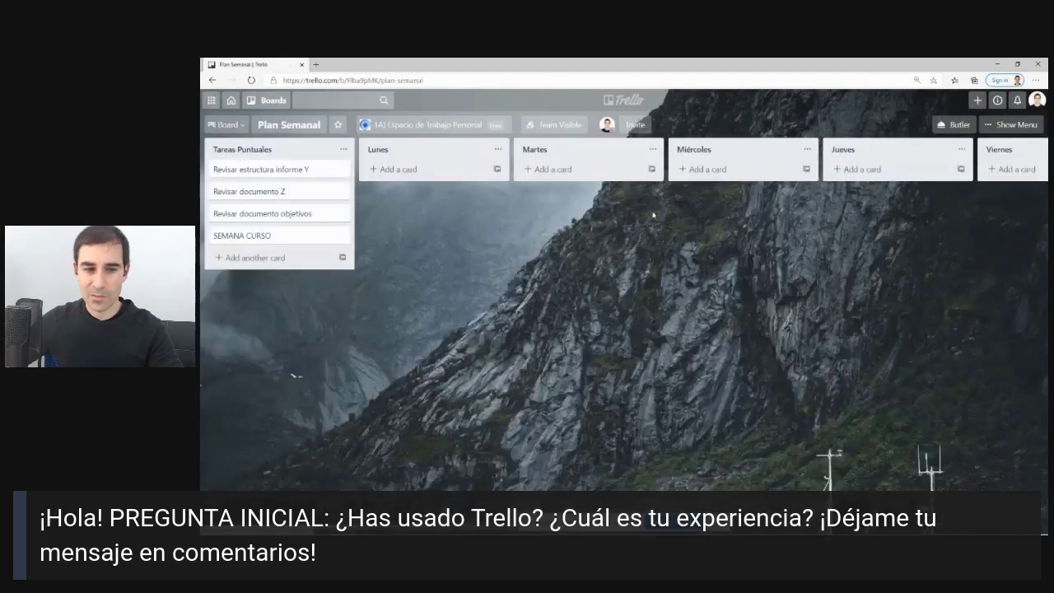
Add three cards titled 'Tarea' below SEMANA CURSO in Tareas Puntuales.
click(239, 256)
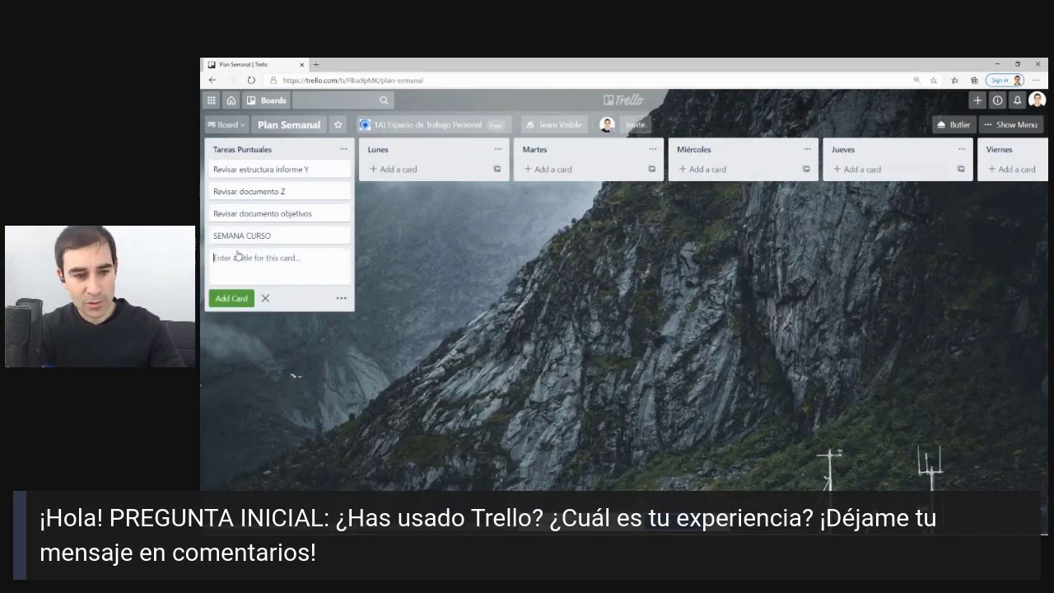
text(Tar)
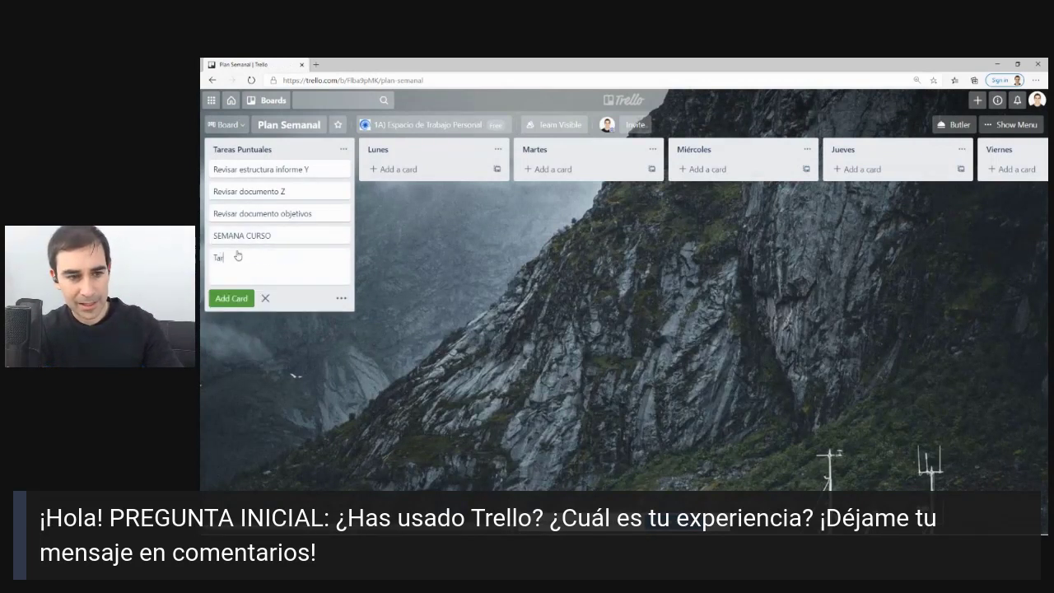
text(ea)
key(Return)
text(Tarea)
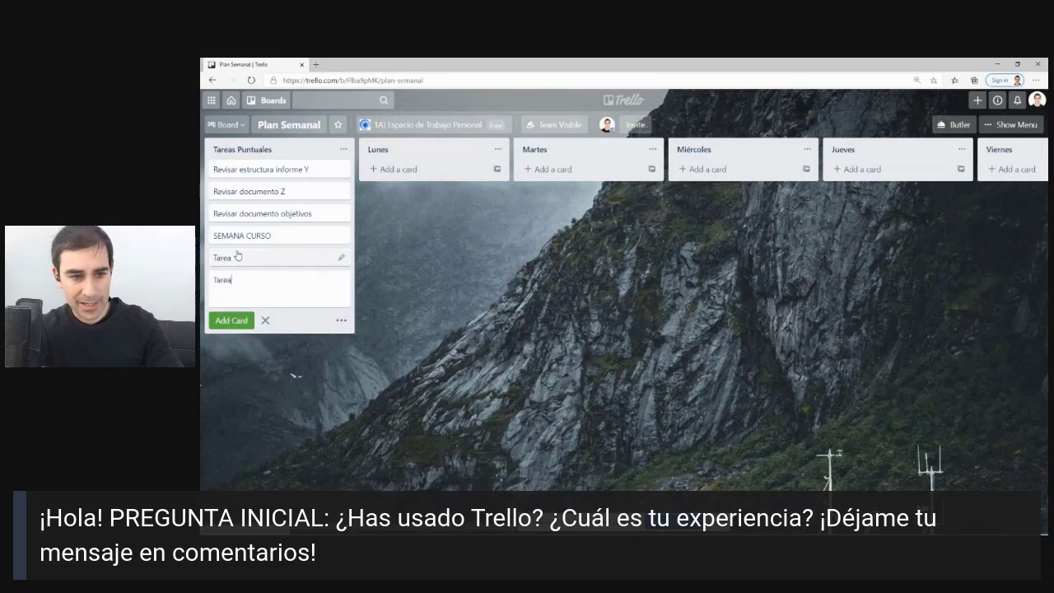
key(Return)
text(Tarea)
key(Return)
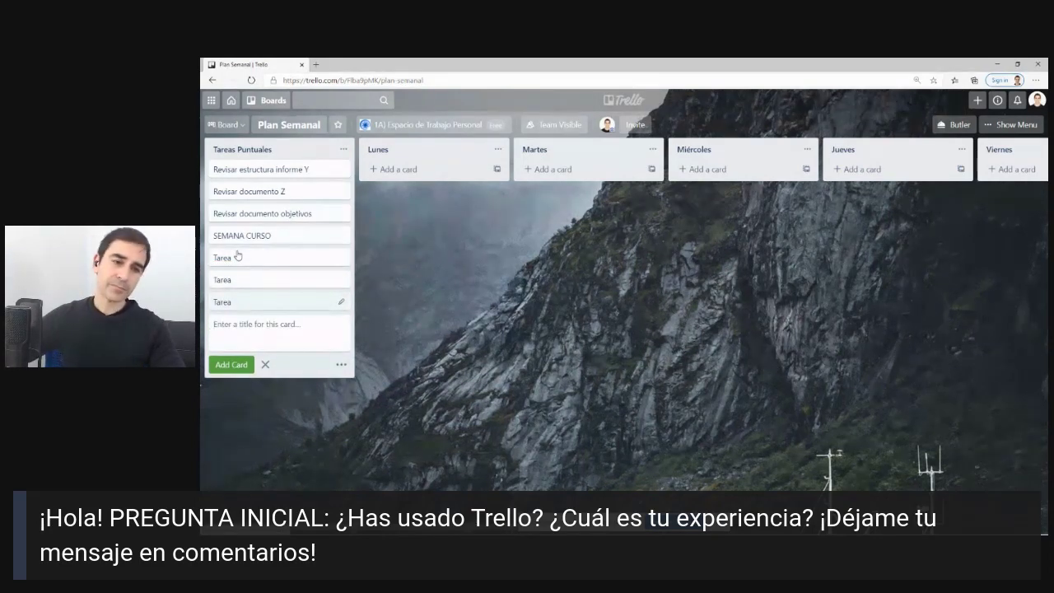
In a new tab, copy the blue square symbol from PiliApp's Símbolos para Twitter page.
click(315, 64)
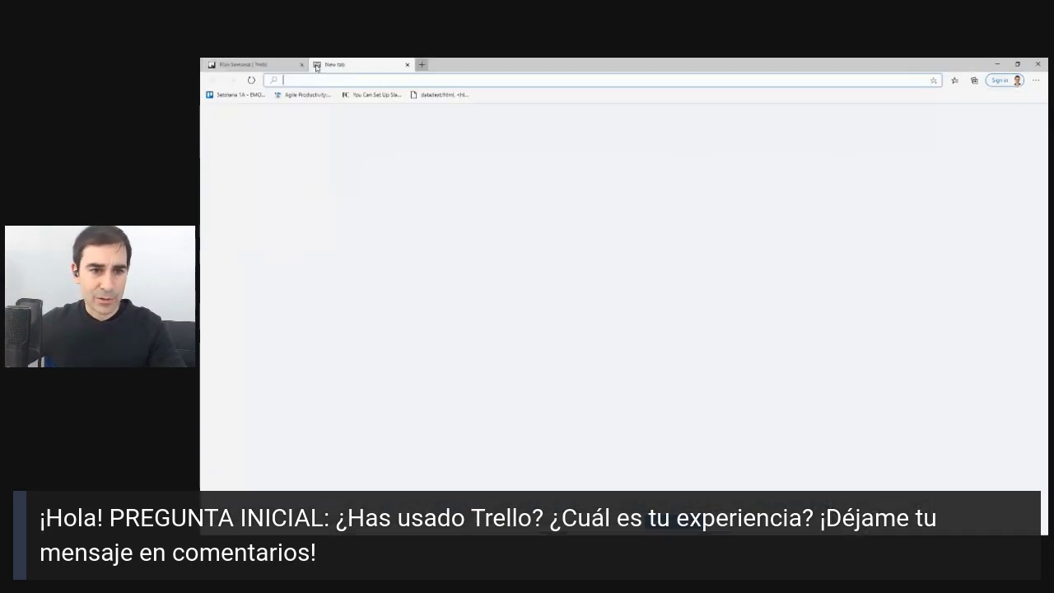
text(trello.com)
click(334, 115)
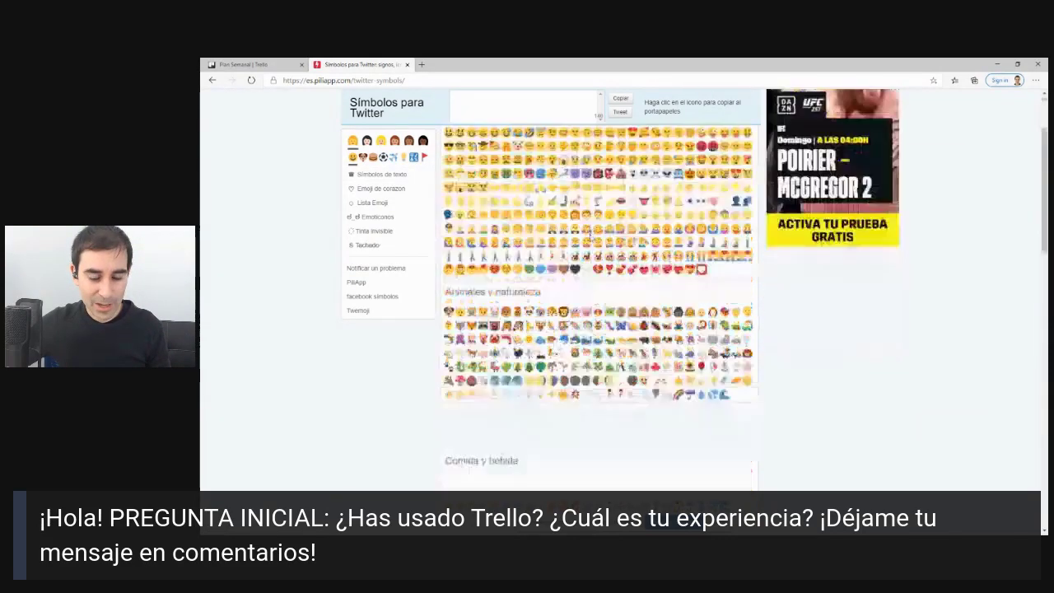
scroll(589, 239, down, 5)
scroll(589, 239, down, 10)
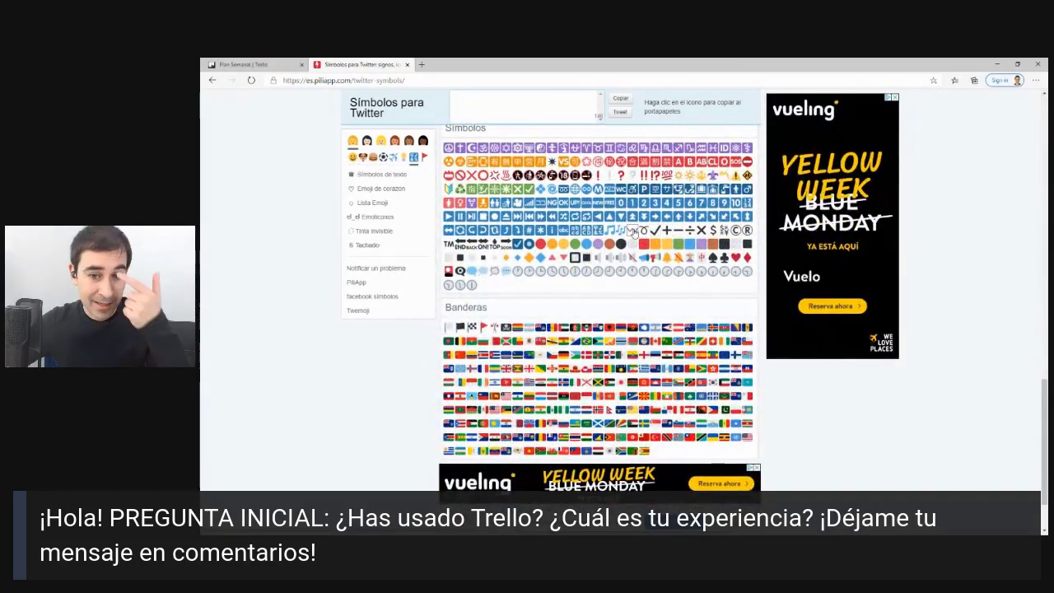
click(631, 219)
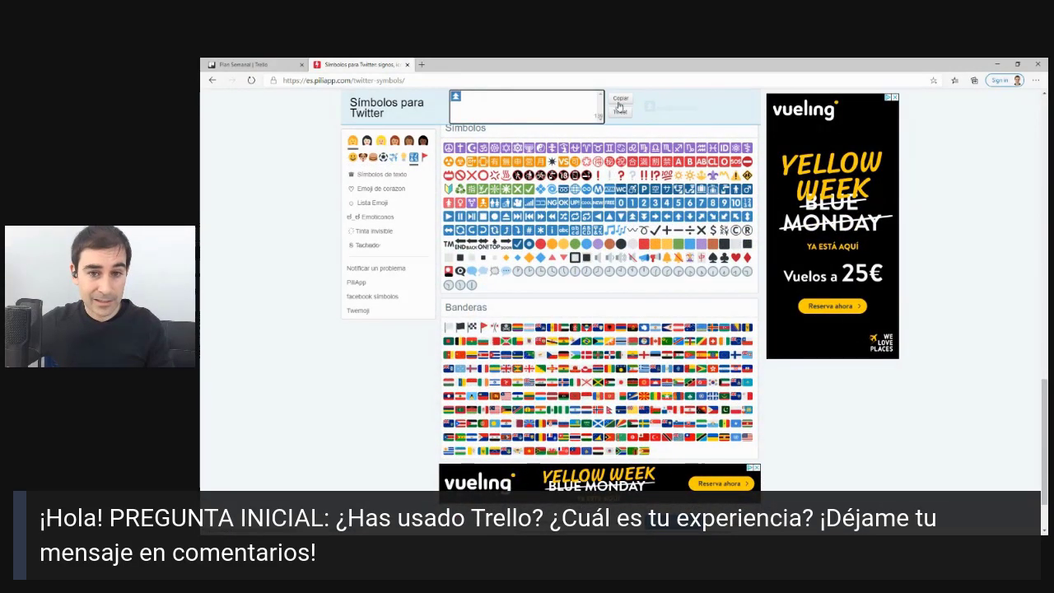
click(247, 65)
Paste the blue symbol at both ends of the SEMANA CURSO card title, then close the card.
click(271, 236)
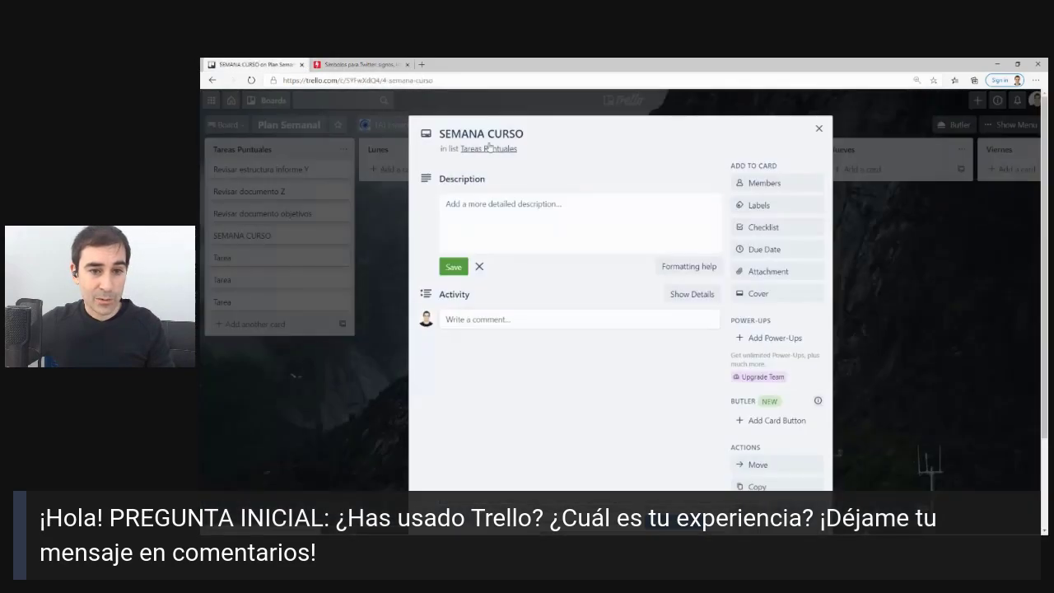
click(535, 133)
text(ℹ)
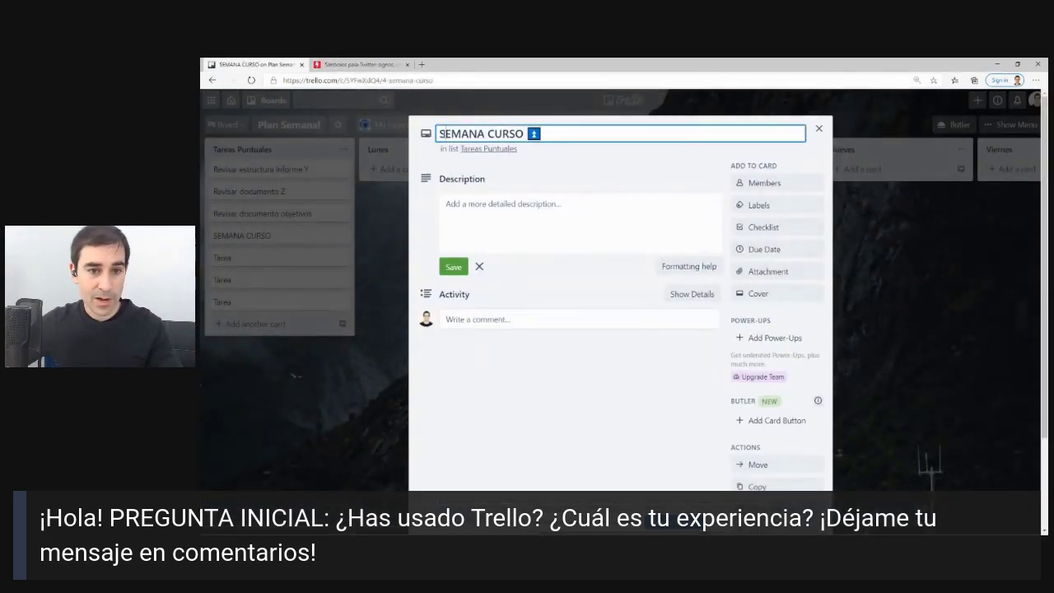
text(🚹)
key(Return)
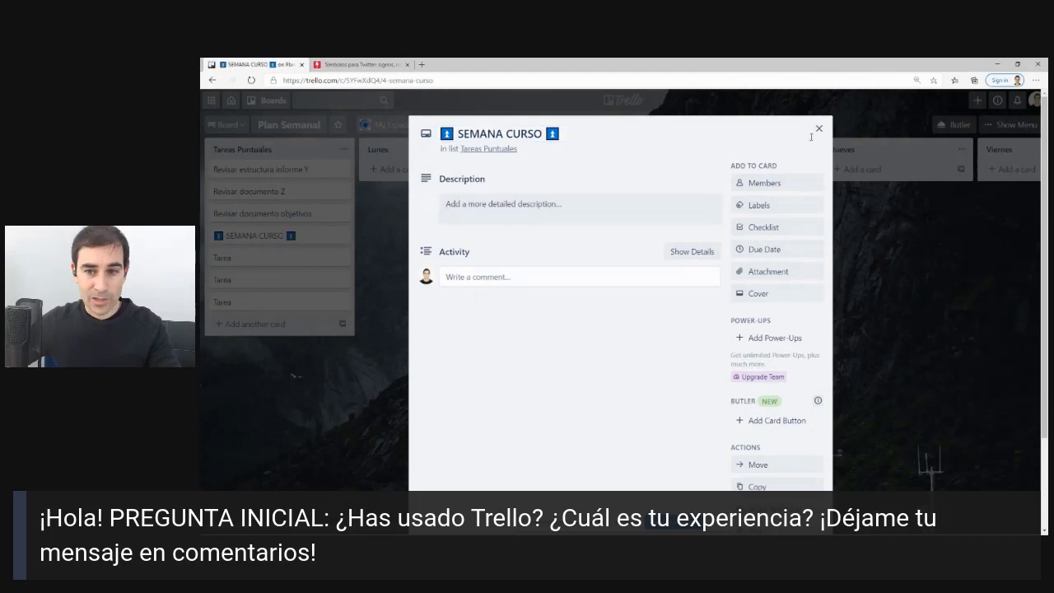
click(818, 129)
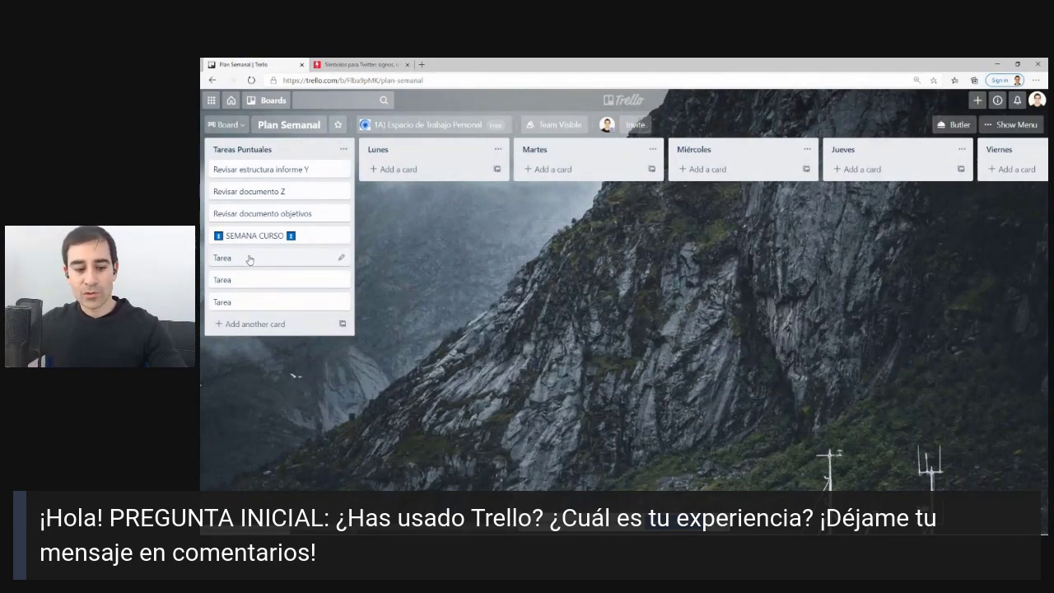
Move the three review cards into Lunes, Martes and Miércoles, then start a 'tarea imprevisto' card in Lunes.
mouse_move(332, 217)
mouse_down()
mouse_move(315, 210)
mouse_move(200, 237)
mouse_move(433, 258)
mouse_move(326, 209)
mouse_move(284, 204)
mouse_up()
key(Escape)
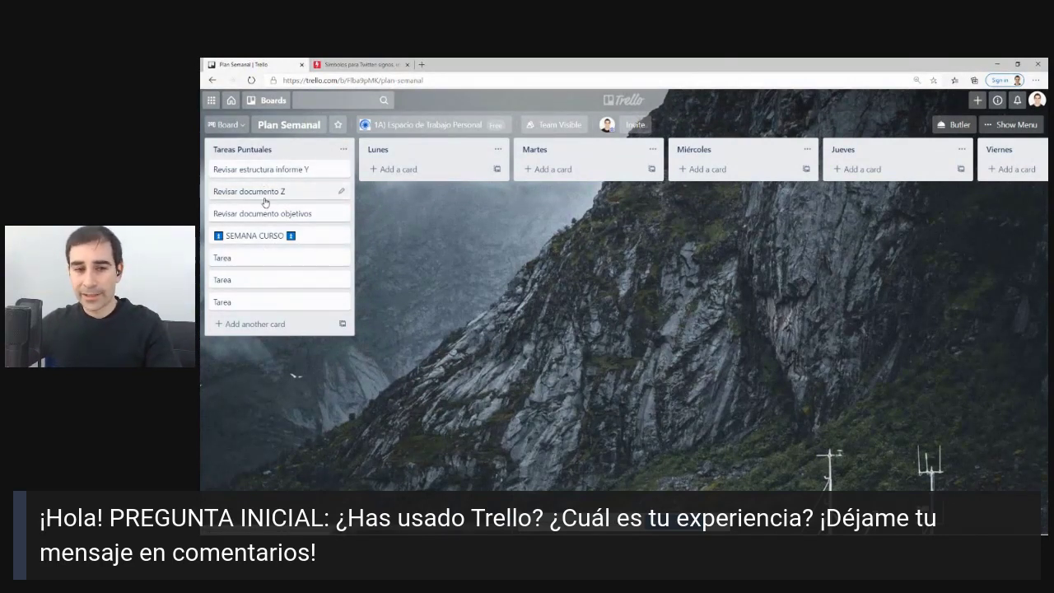
drag(306, 170, 416, 175)
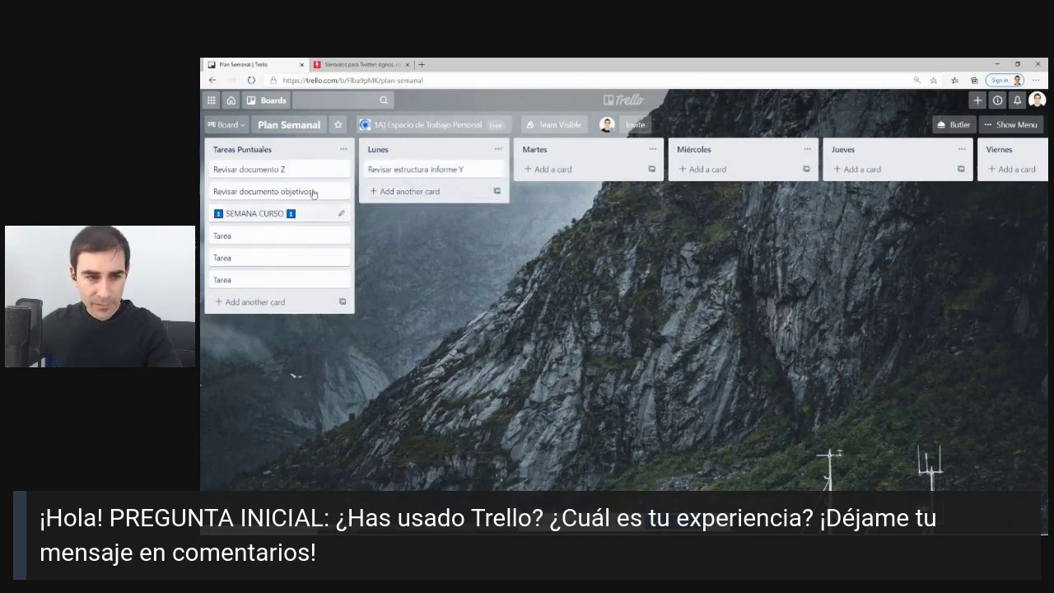
drag(294, 170, 592, 172)
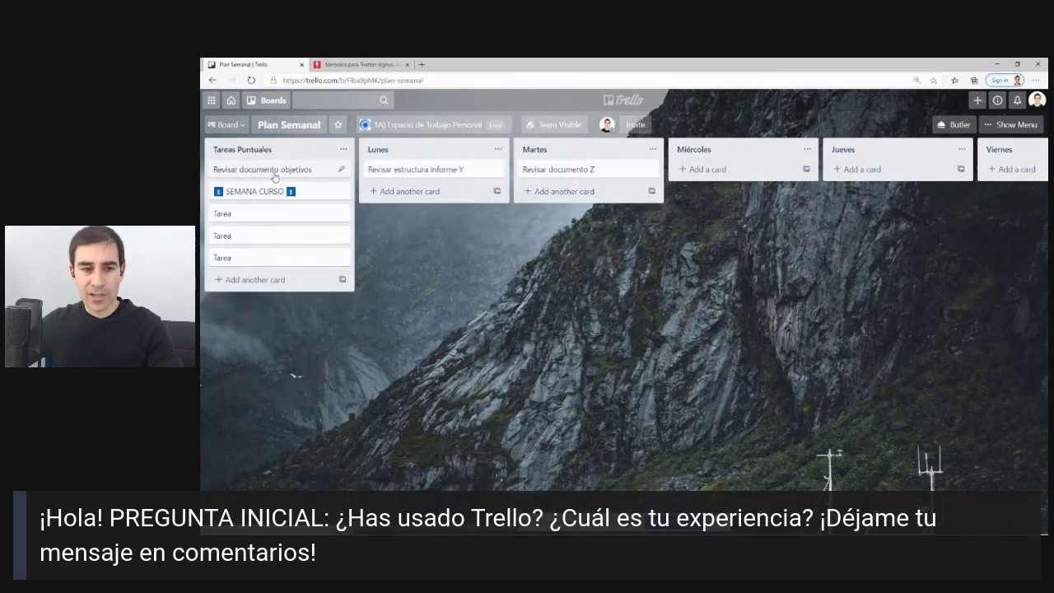
drag(275, 171, 710, 196)
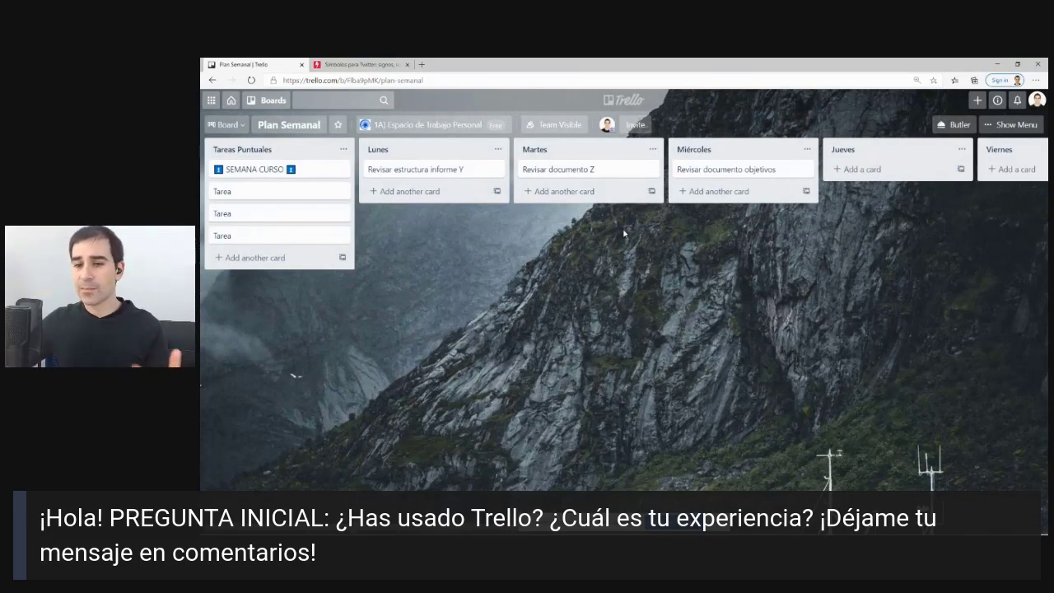
click(416, 191)
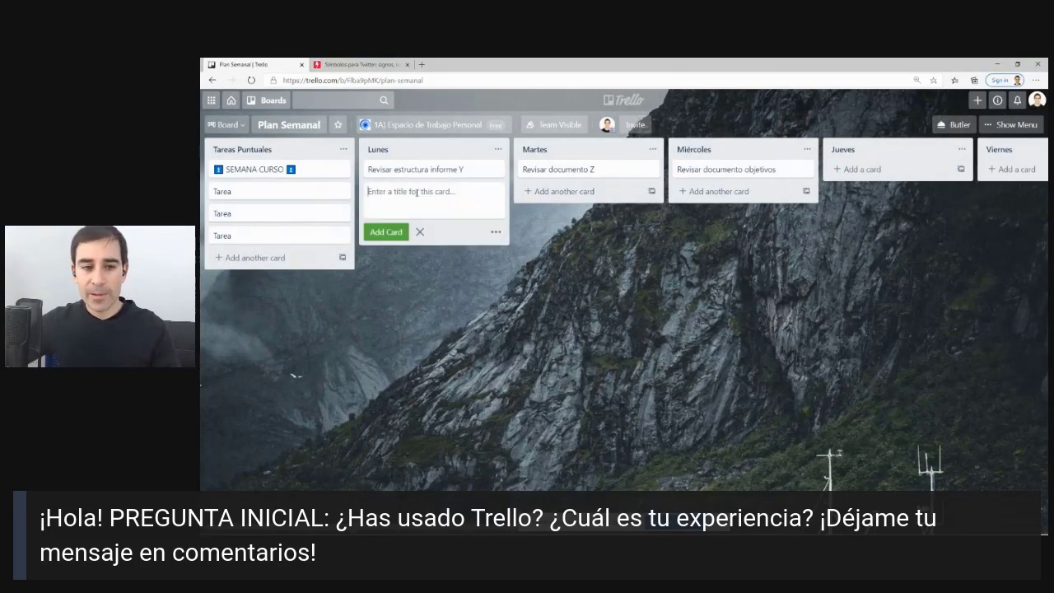
text(t)
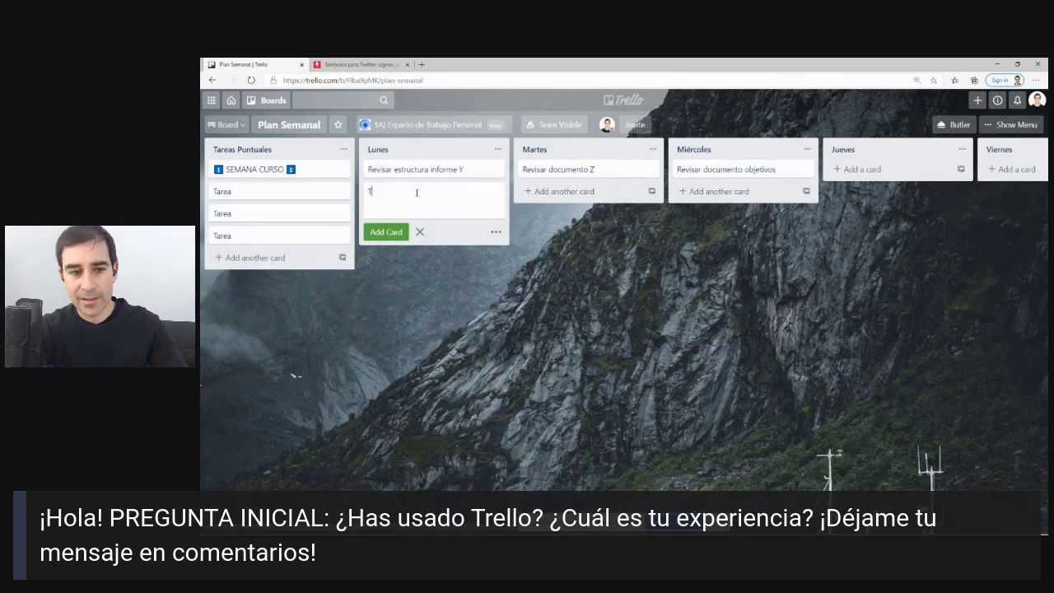
text(area imprevisto)
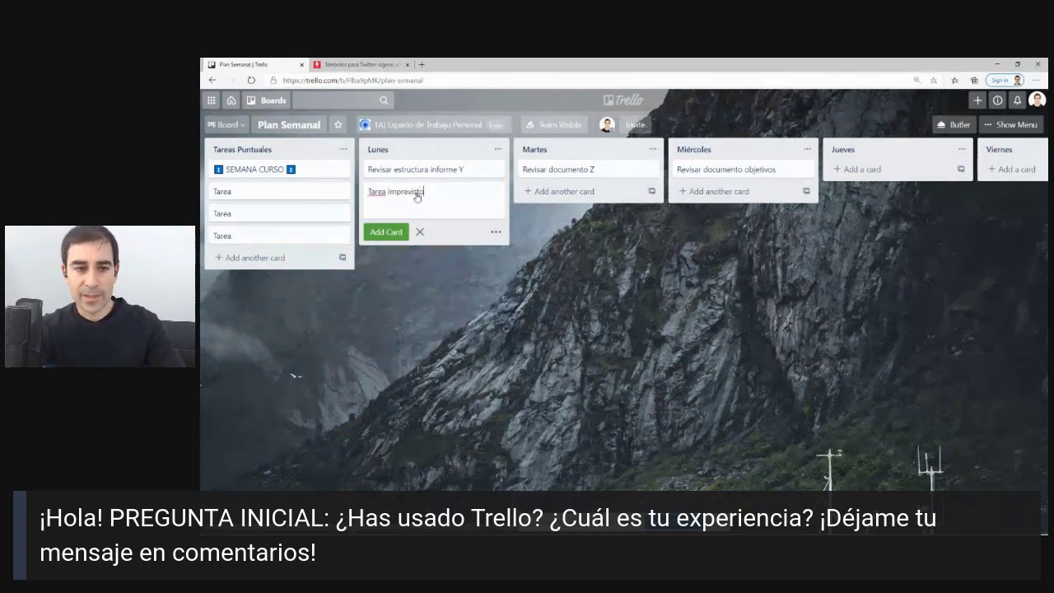
Add the Tarea imprevisto card to Lunes, then add a TAREAS CONTROL card and move it to the top.
key(Return)
click(525, 278)
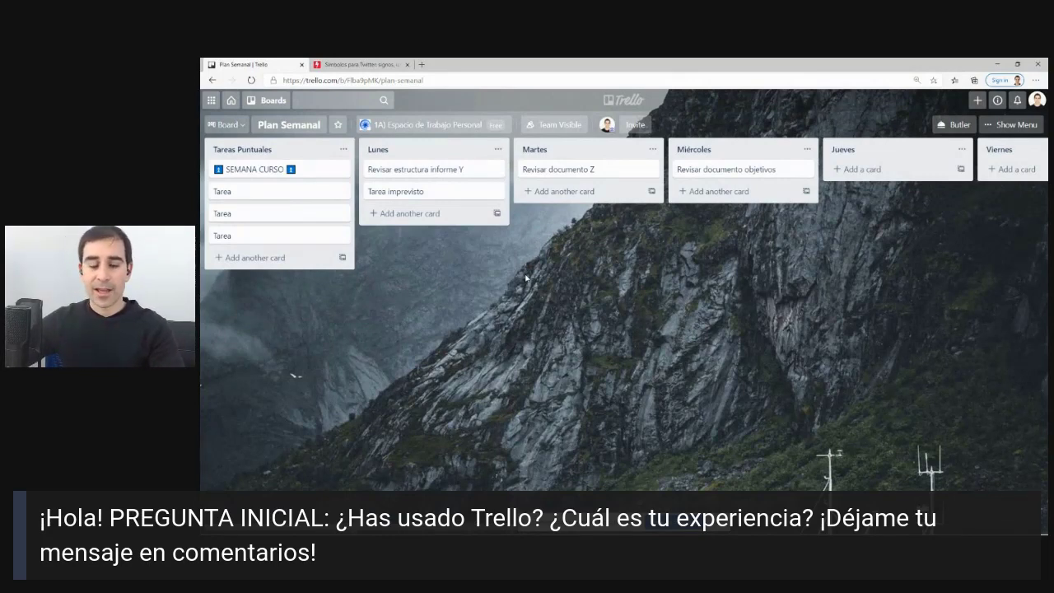
click(427, 213)
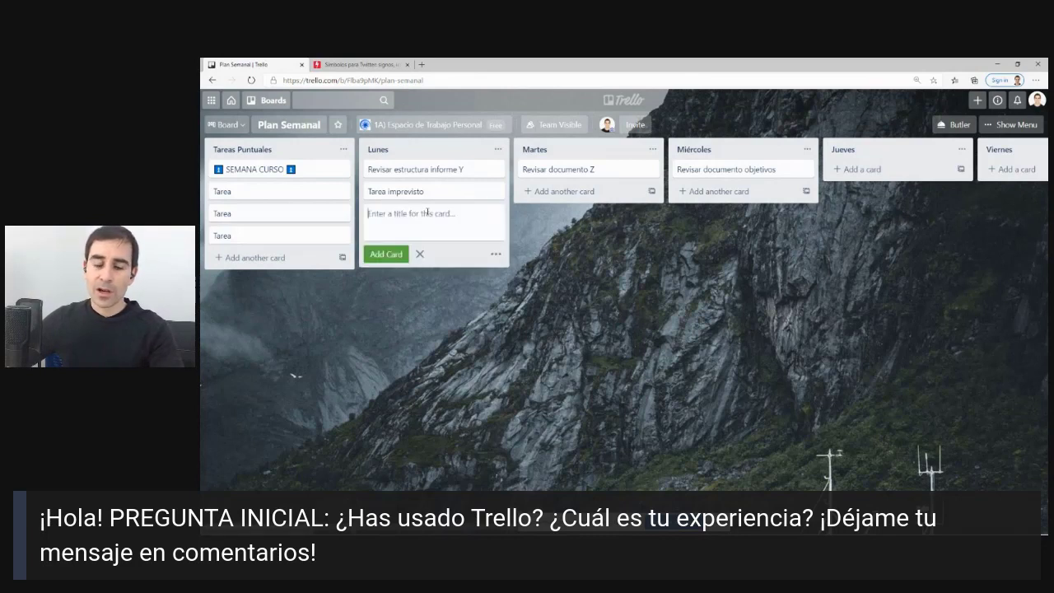
text(T)
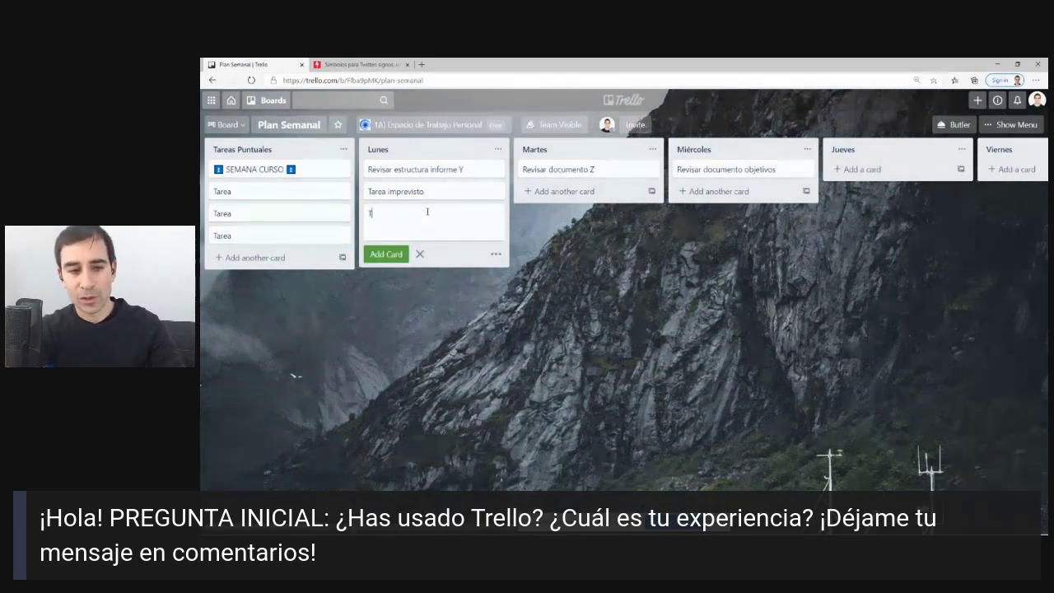
text(AREAS CONTROL)
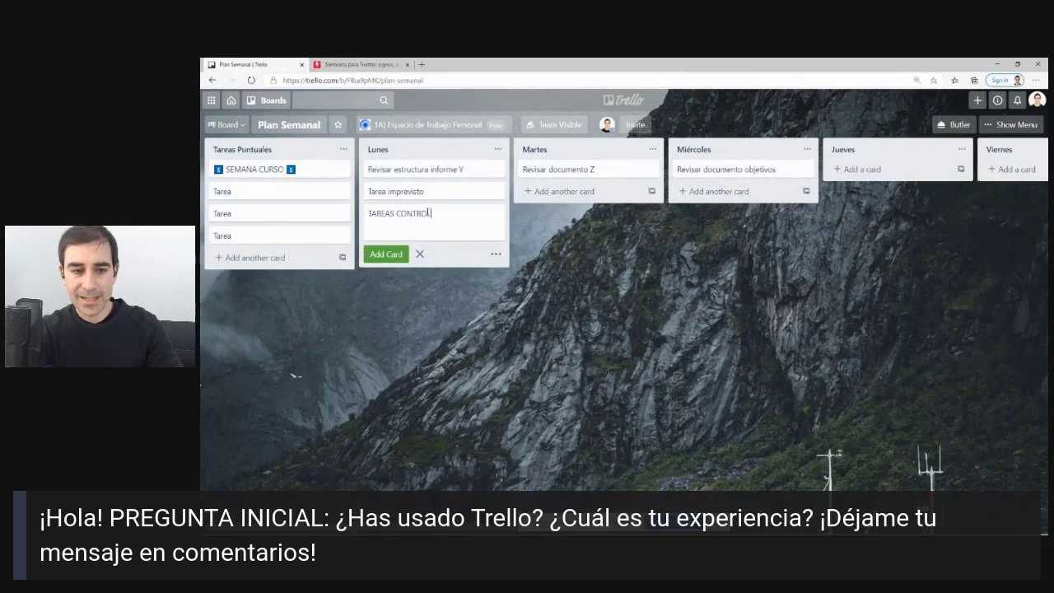
key(Return)
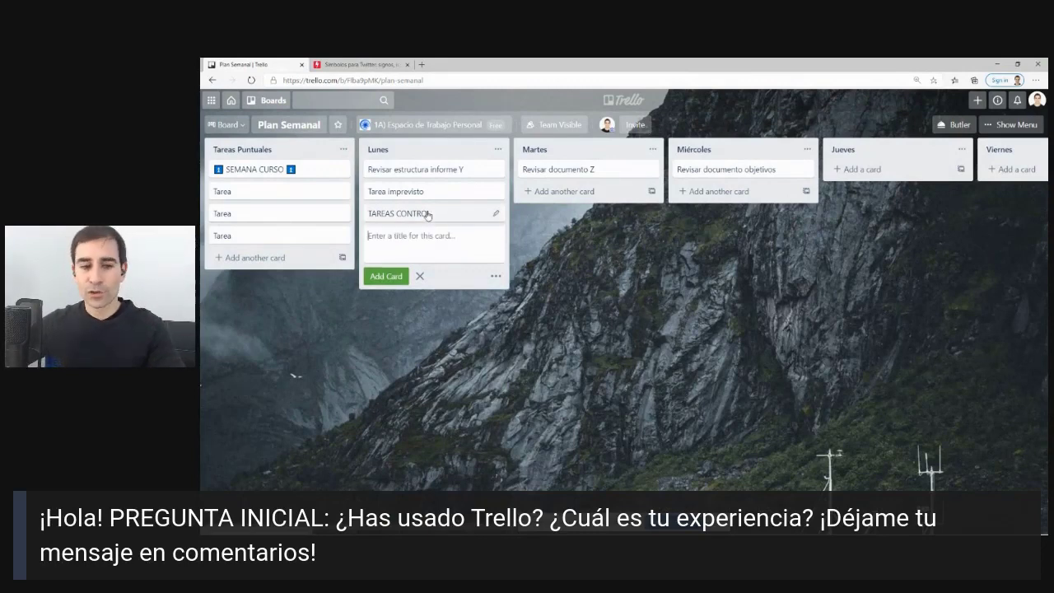
drag(427, 214, 447, 166)
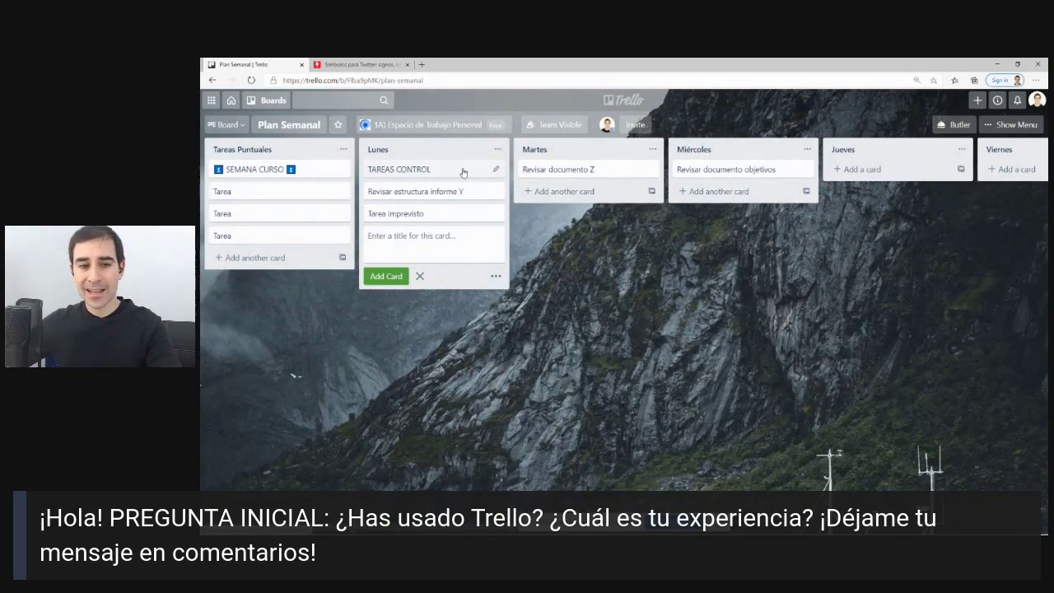
Show the details of the TAREAS CONTROL card in the Lunes list, with its description editor dismissed.
click(461, 171)
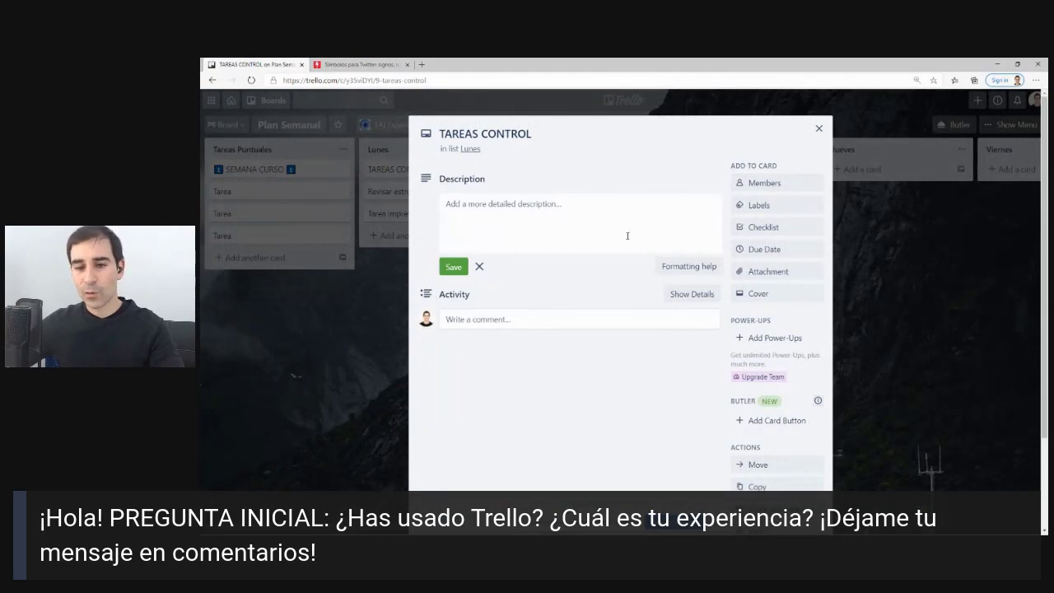
click(818, 128)
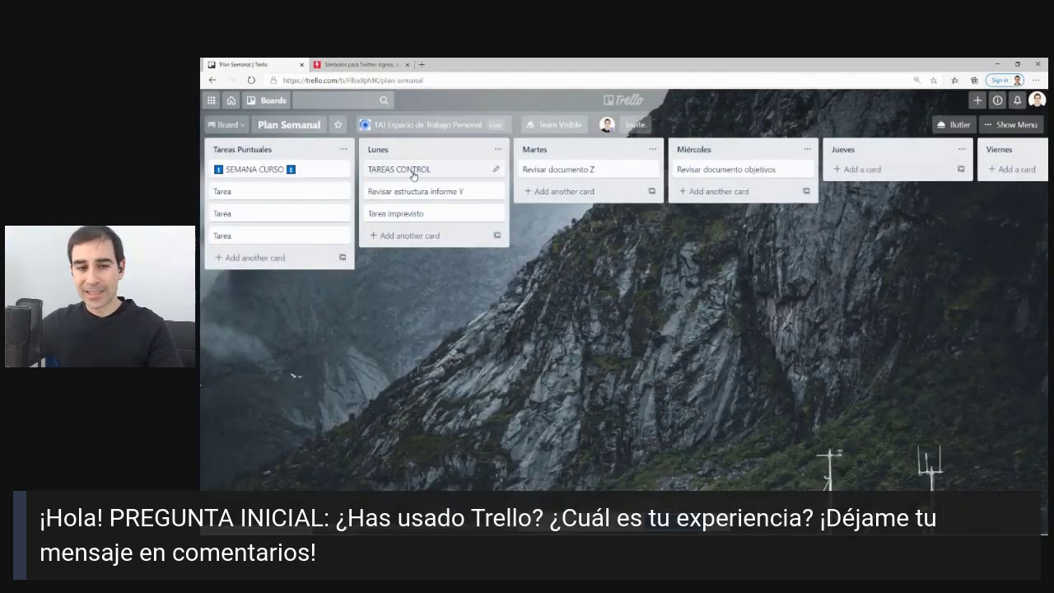
click(414, 173)
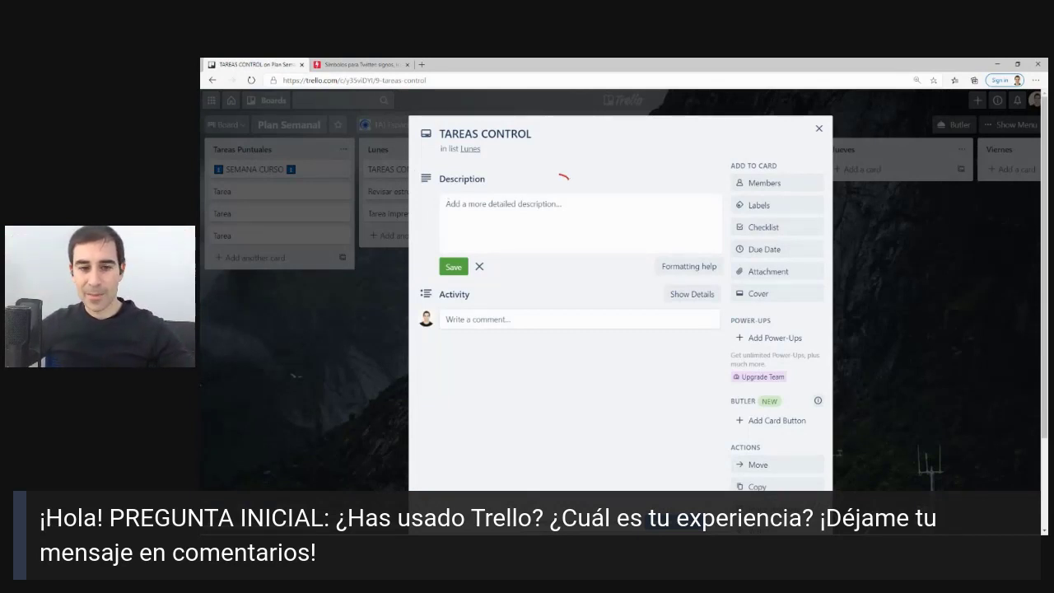
mouse_move(563, 176)
mouse_down()
mouse_move(486, 274)
mouse_move(568, 176)
mouse_up()
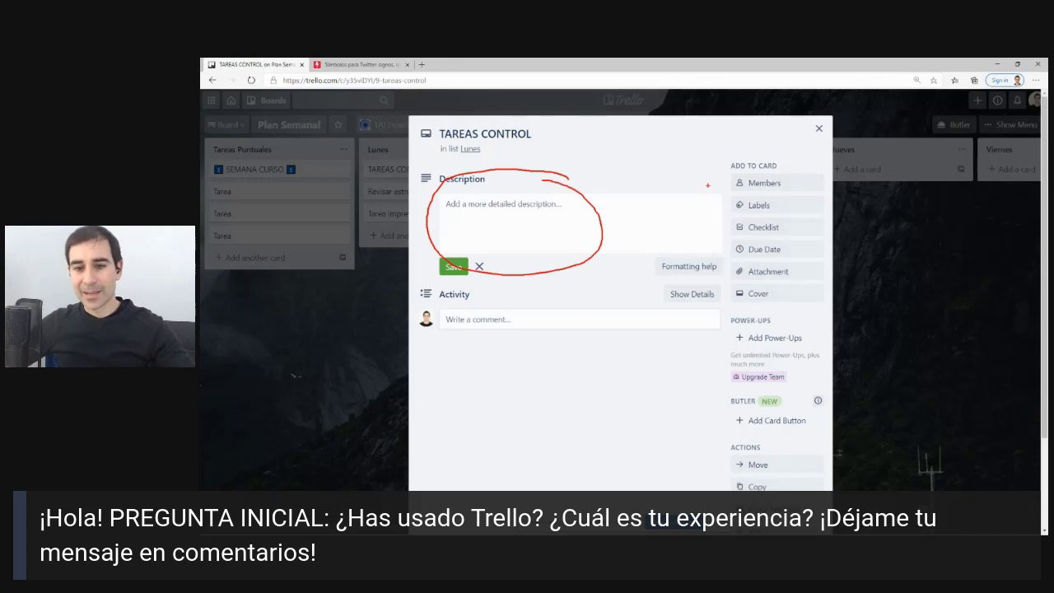
mouse_move(712, 148)
mouse_down()
mouse_move(726, 344)
mouse_move(849, 348)
mouse_move(820, 168)
mouse_move(713, 151)
mouse_up()
key(Escape)
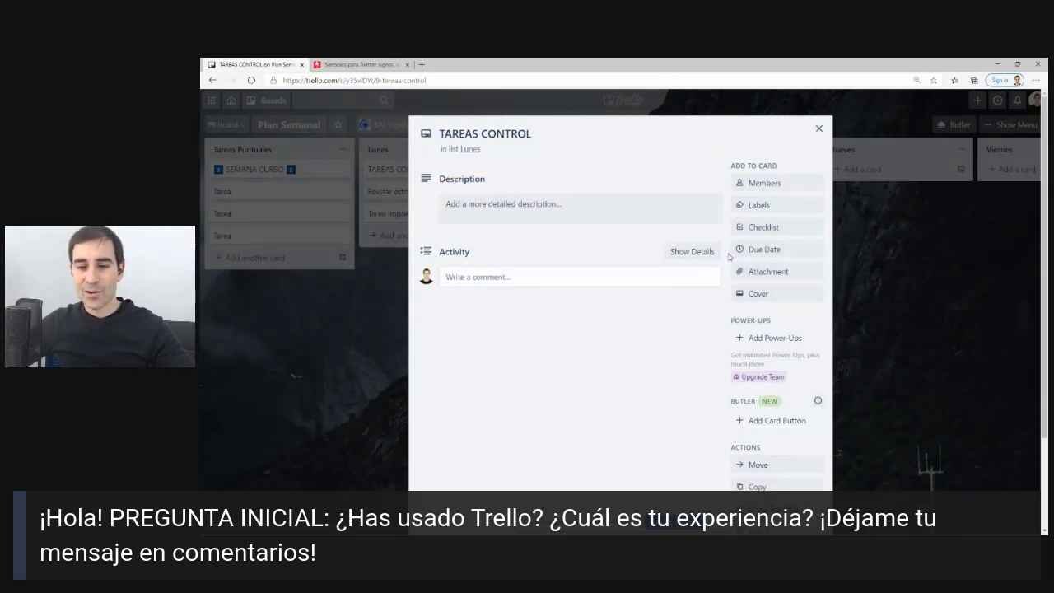
Add a checklist titled Tareas Profesional to the TAREAS CONTROL card.
click(762, 228)
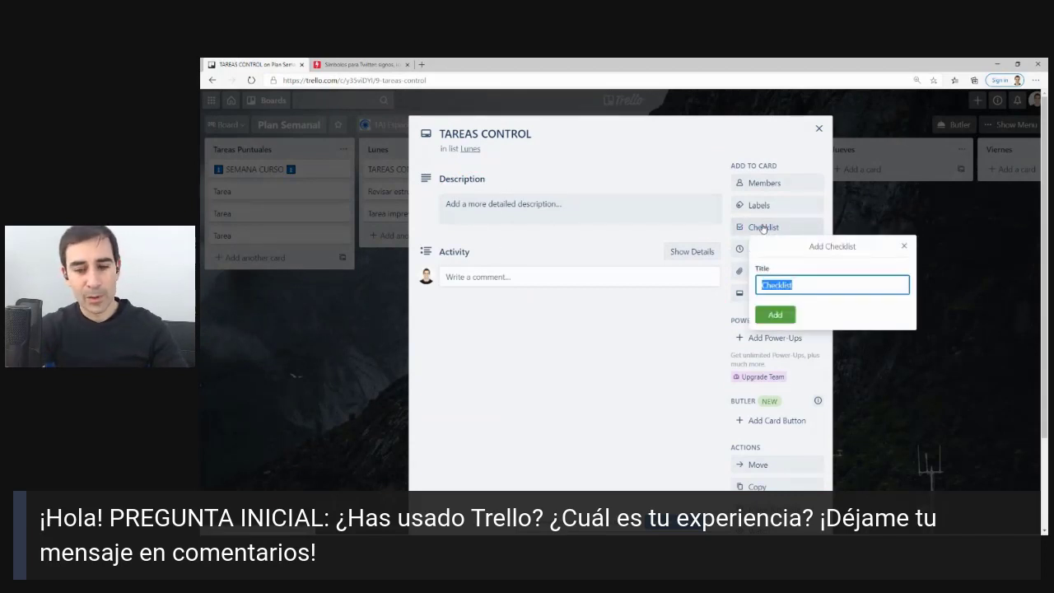
text(Tar)
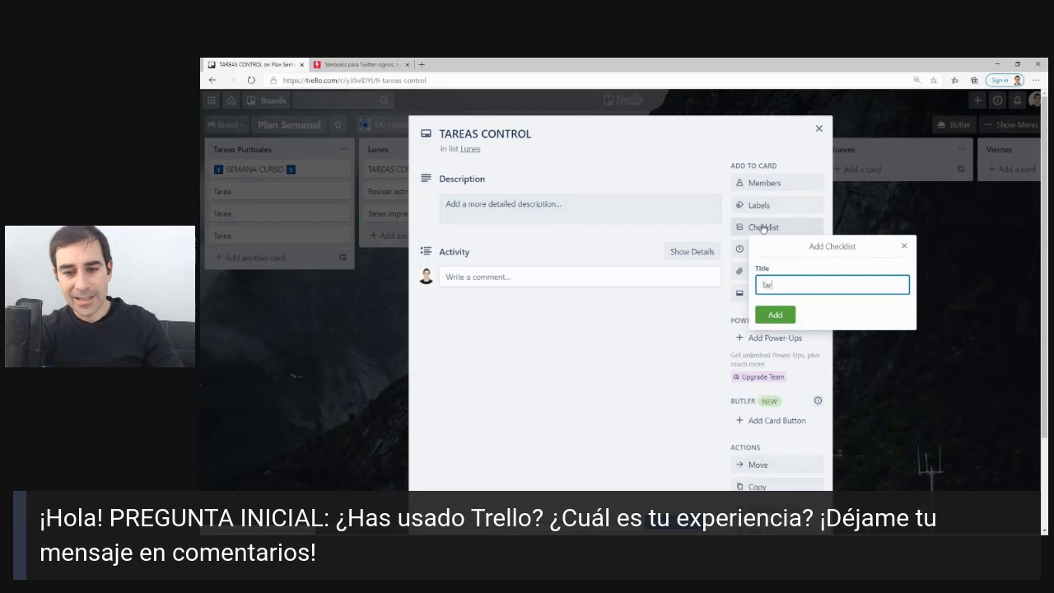
text(eas P)
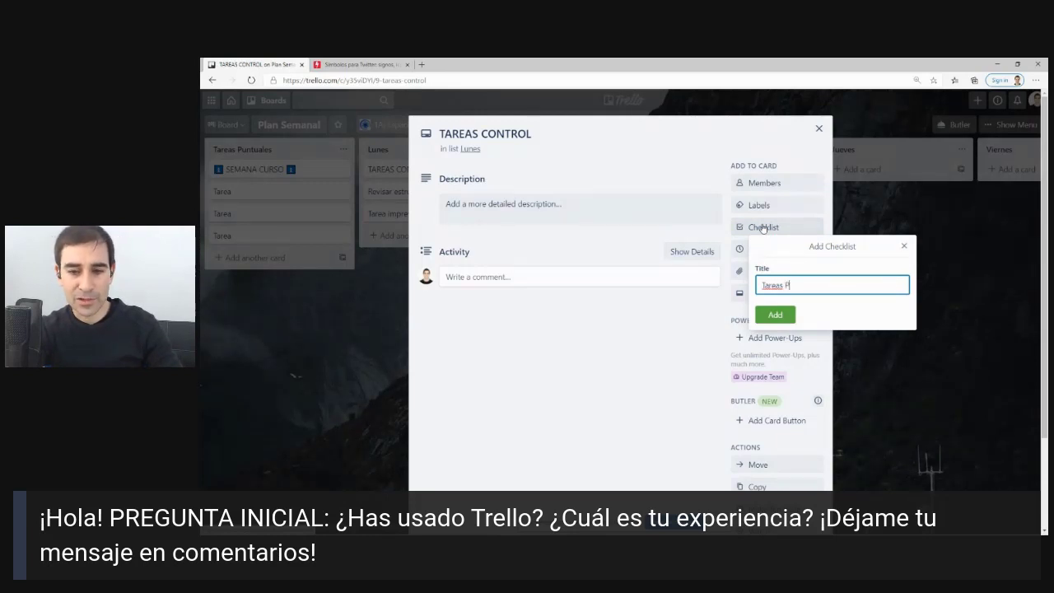
text(rofesi)
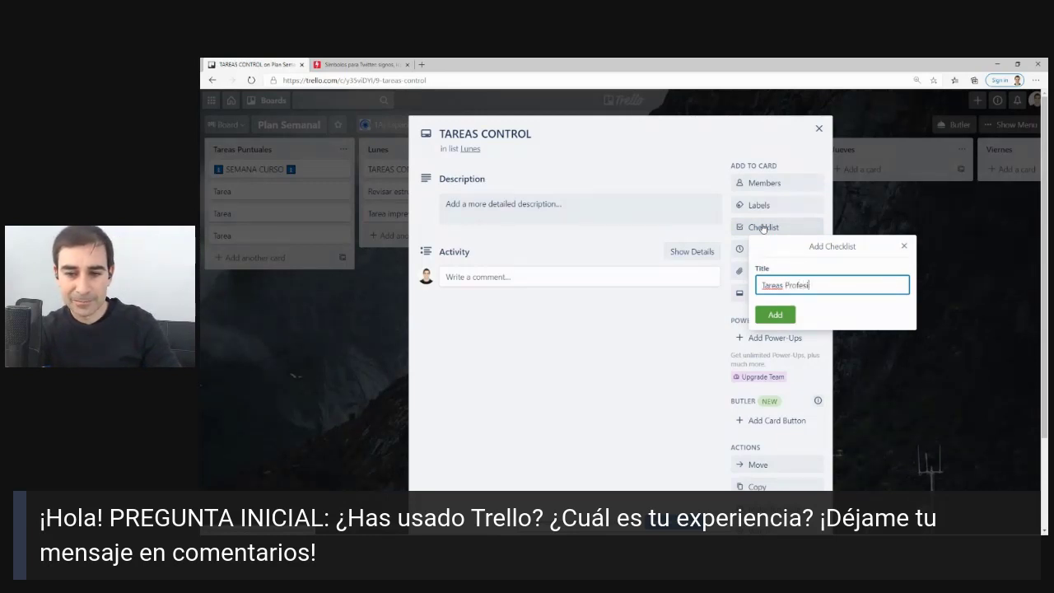
text(onal)
key(Return)
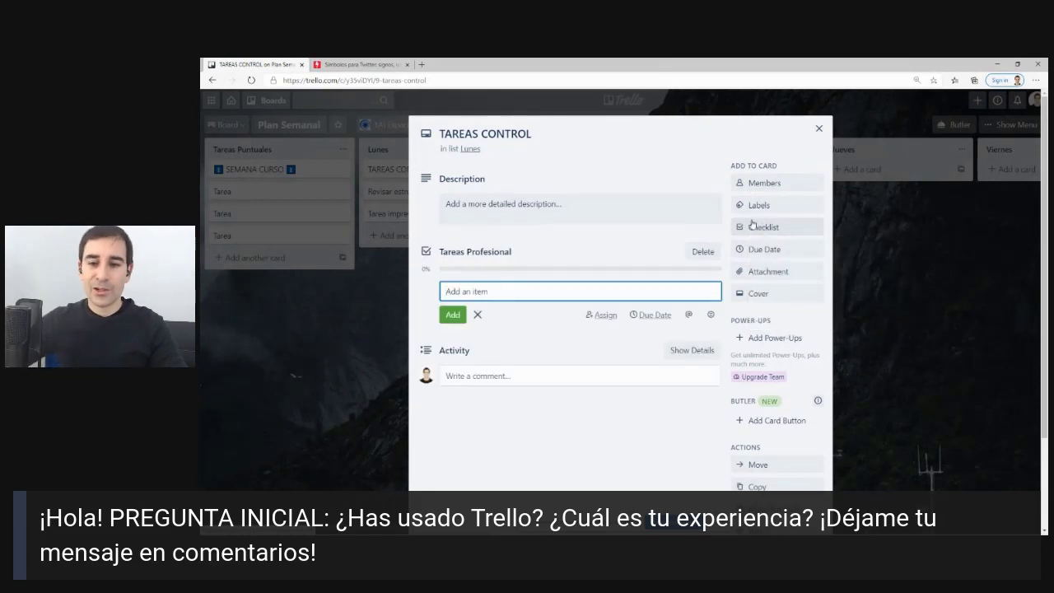
key(Escape)
Add a second checklist titled Tarea Personal.
click(751, 225)
text(Ta)
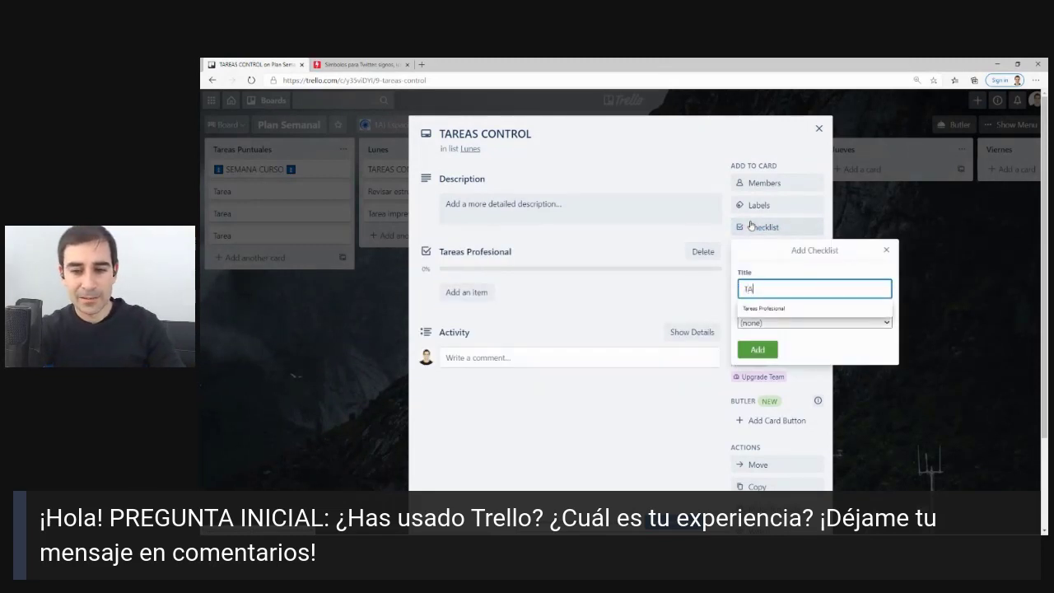
text(rea Personal)
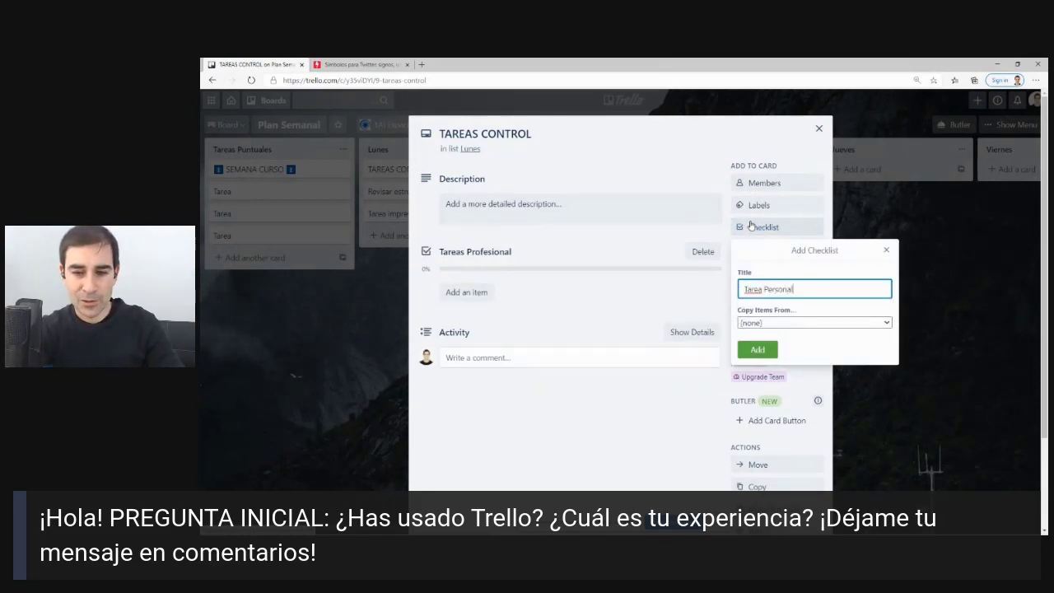
key(Return)
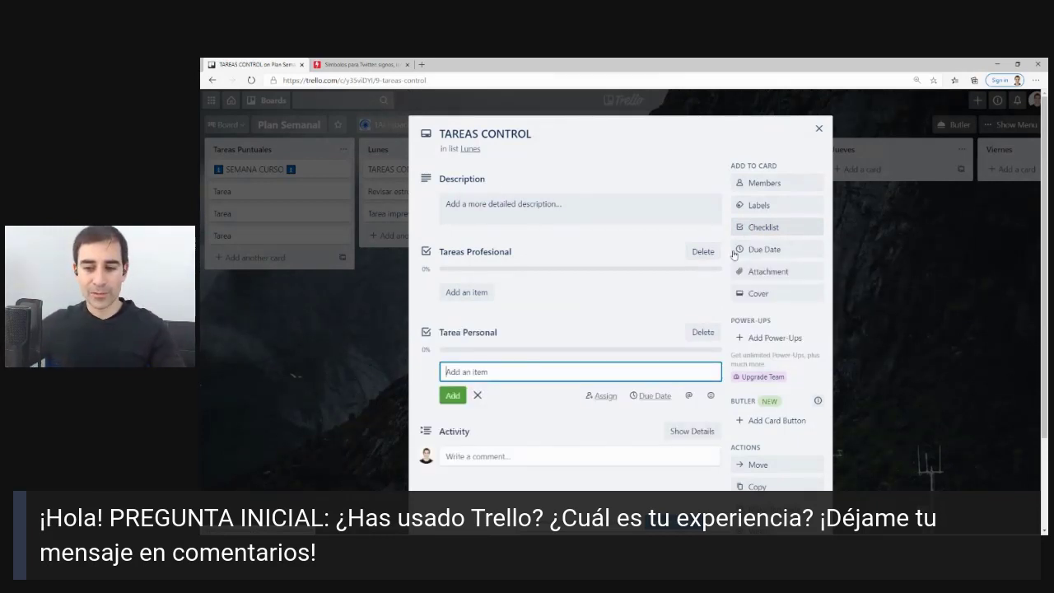
Fill Tareas Profesional with Revisar Jira, Hacer seguimiento KPIs equipo, Control de calidad and Revisión diaria.
click(458, 292)
text(Re)
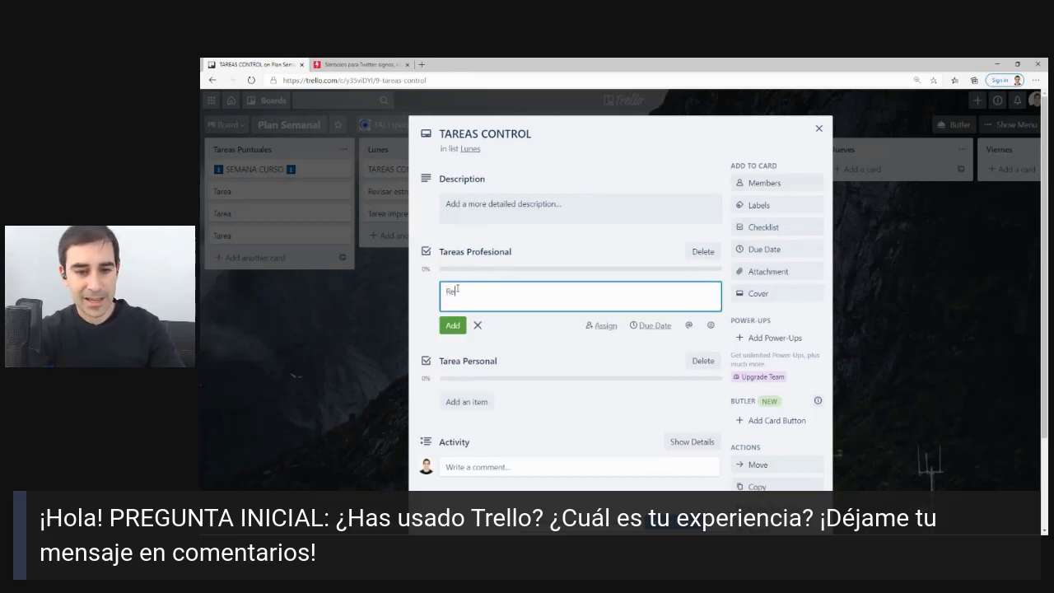
text(visar Jira)
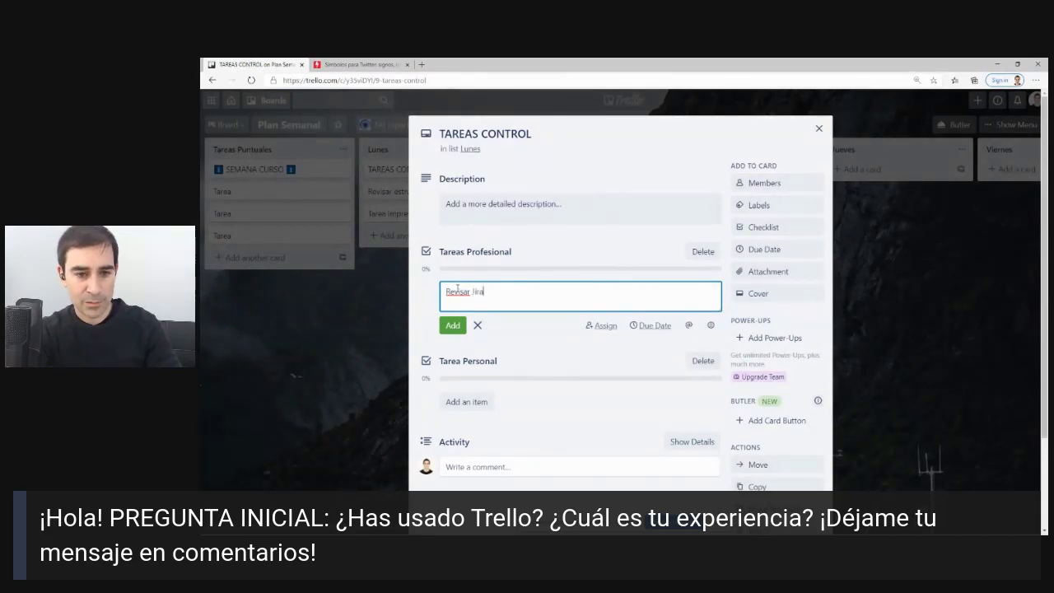
key(Return)
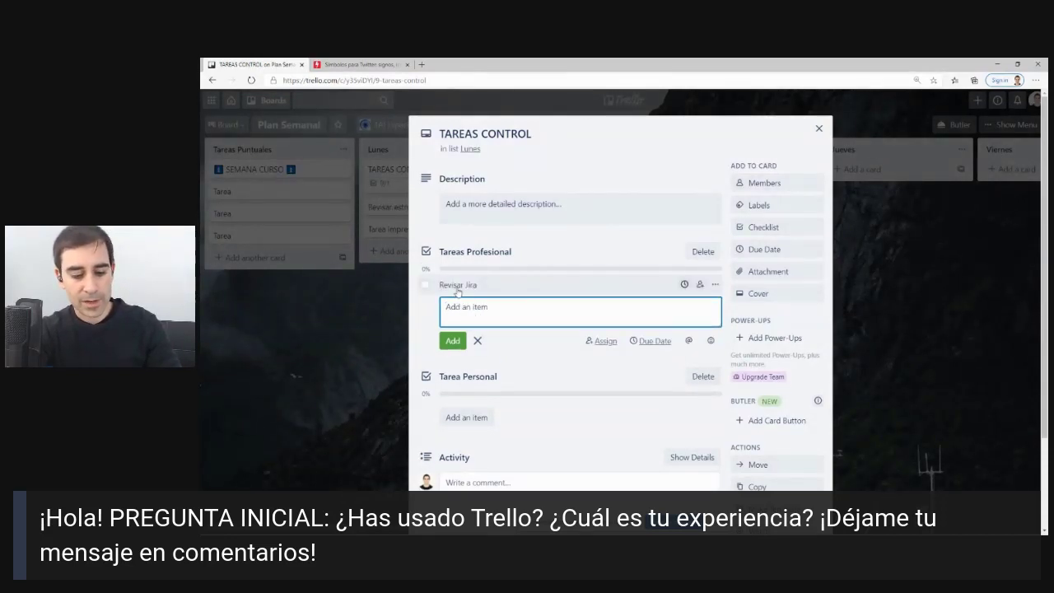
text(Hacer s)
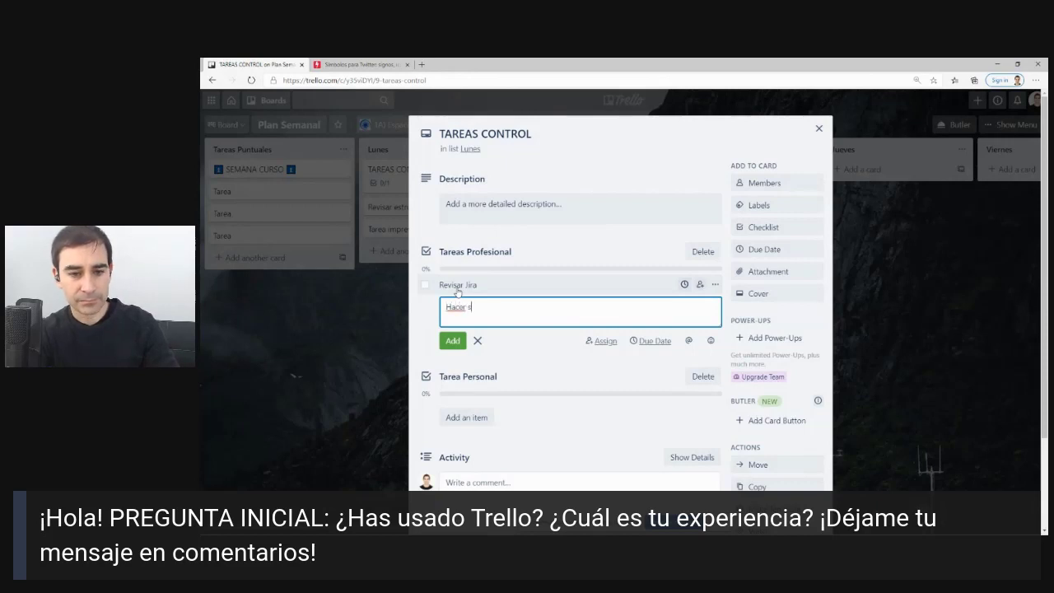
text(eguimiento KPIs)
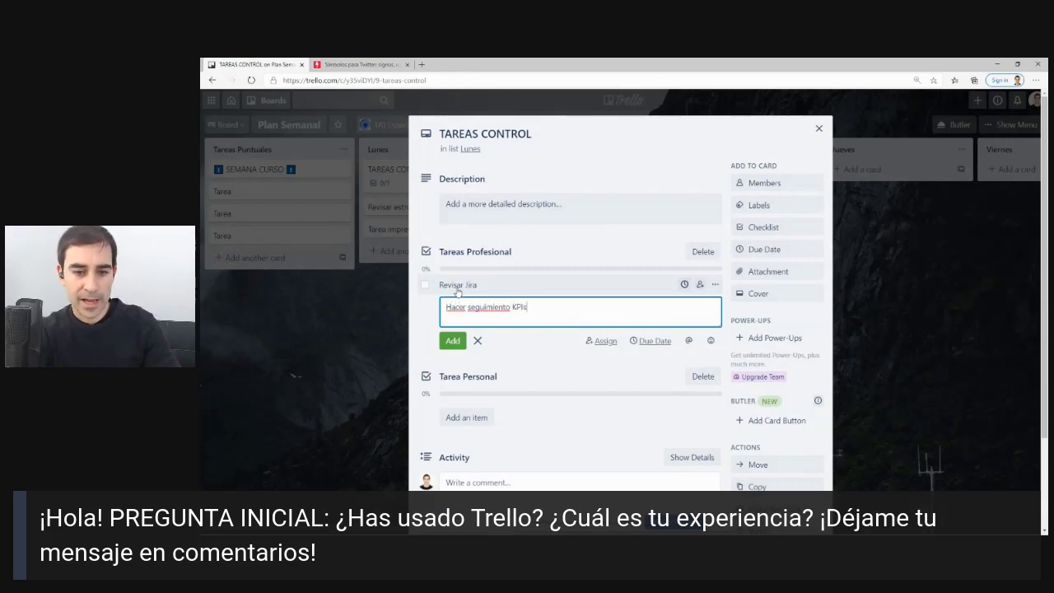
text( equipo)
key(Return)
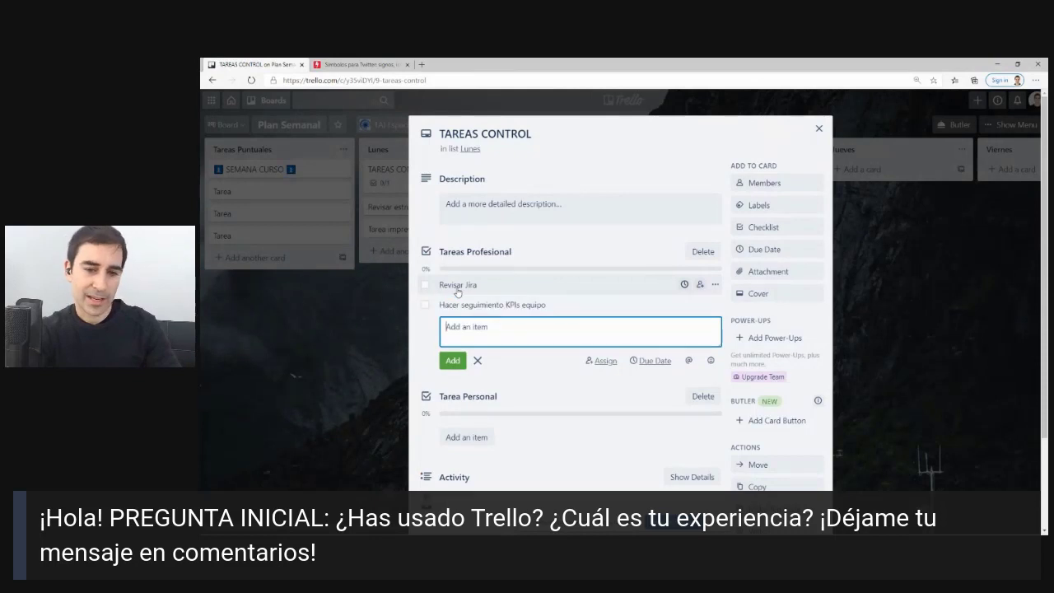
text(Control de calidad)
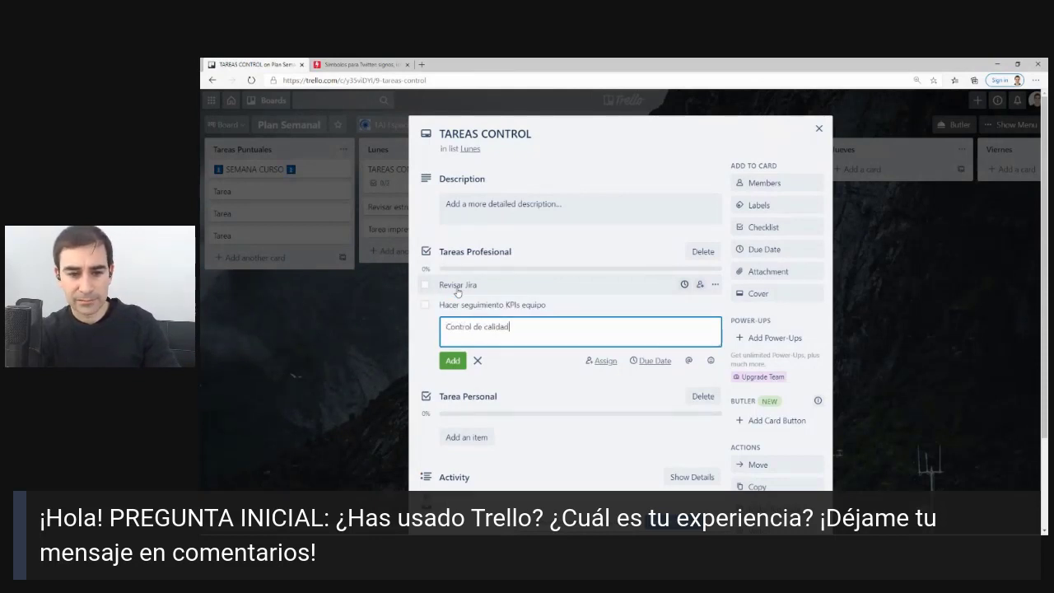
key(Return)
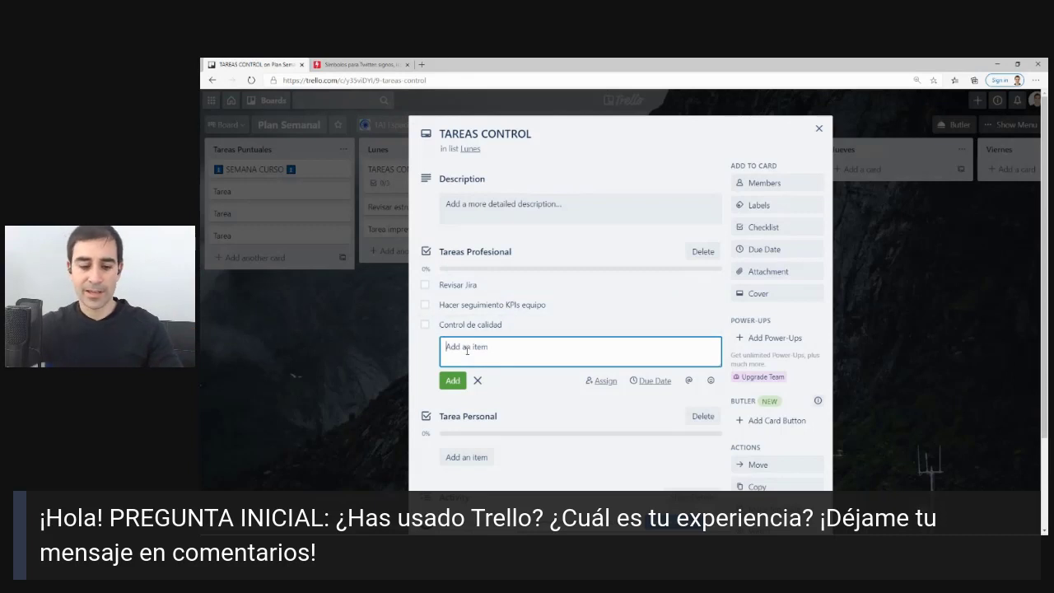
text(Revisió)
text(n diaria)
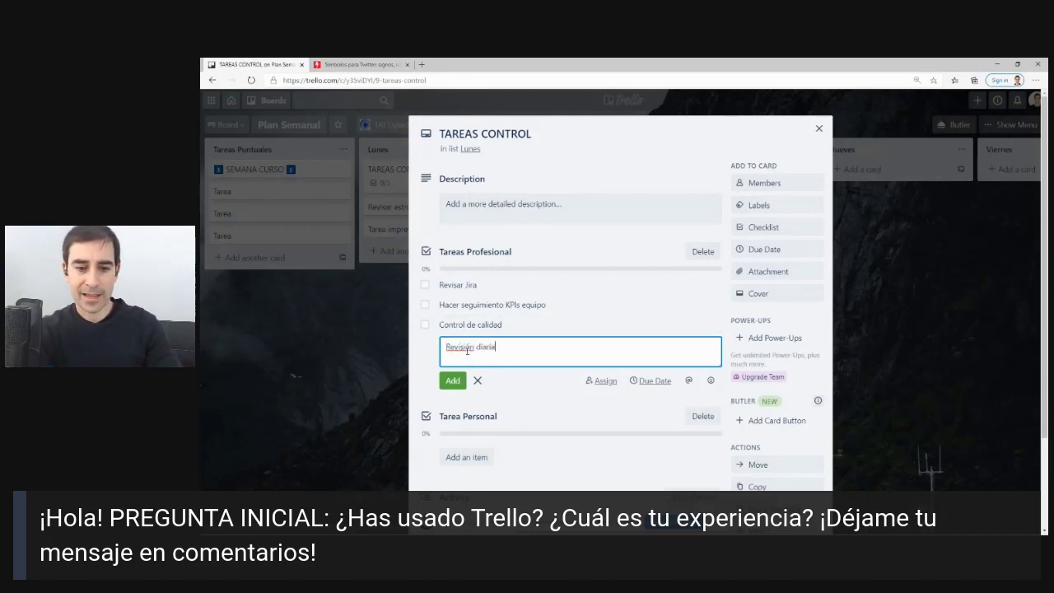
key(Return)
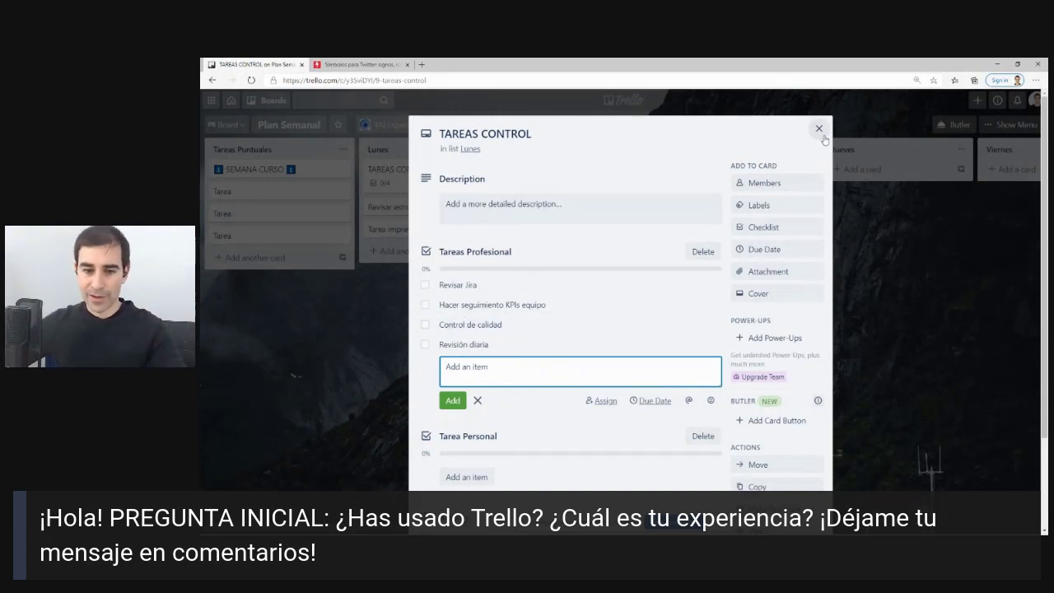
Add Meditación, Caminar and Correr as items in the Tarea Personal checklist.
click(454, 476)
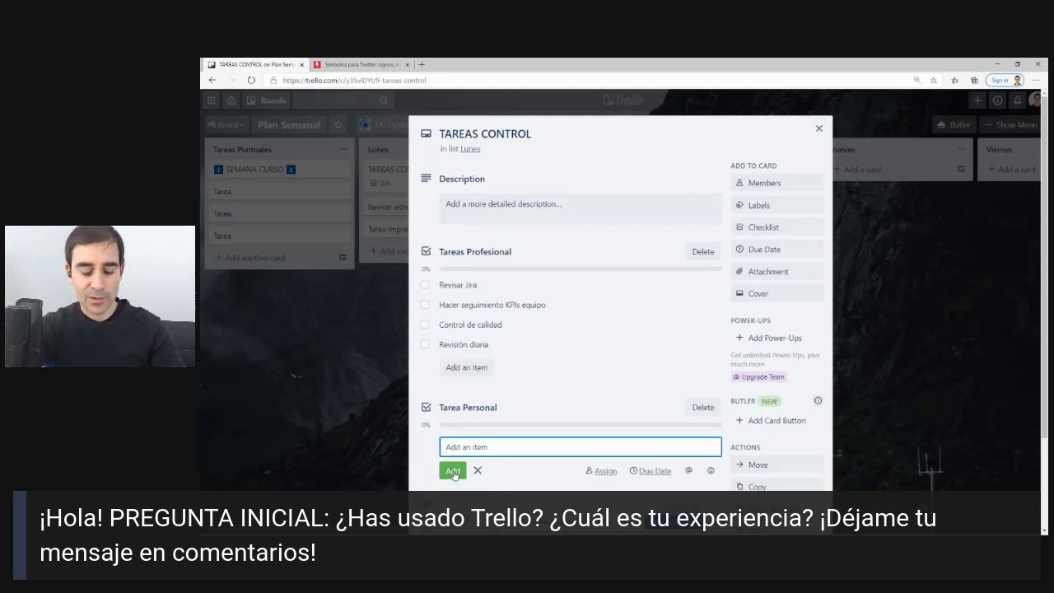
text(Meditaci)
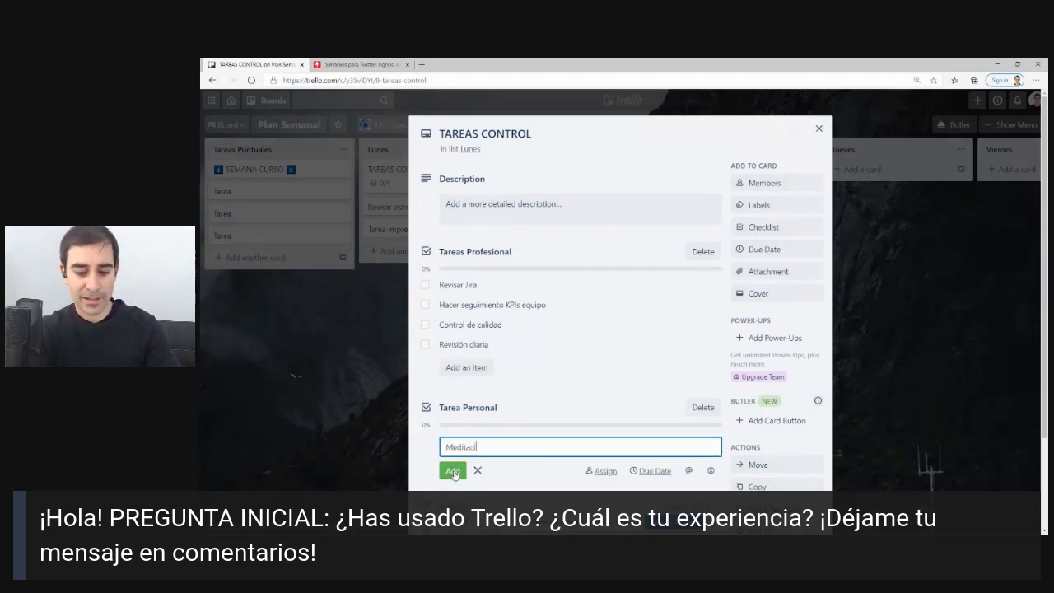
text(ón)
key(Return)
text(ca)
key(BackSpace)
key(BackSpace)
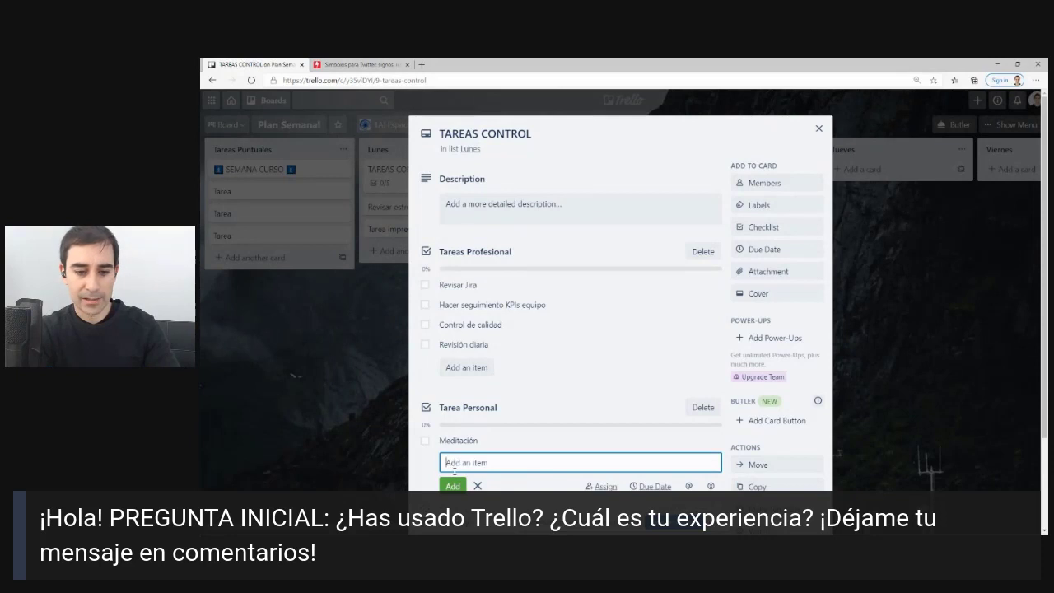
text(Caminar)
key(Return)
text(Co)
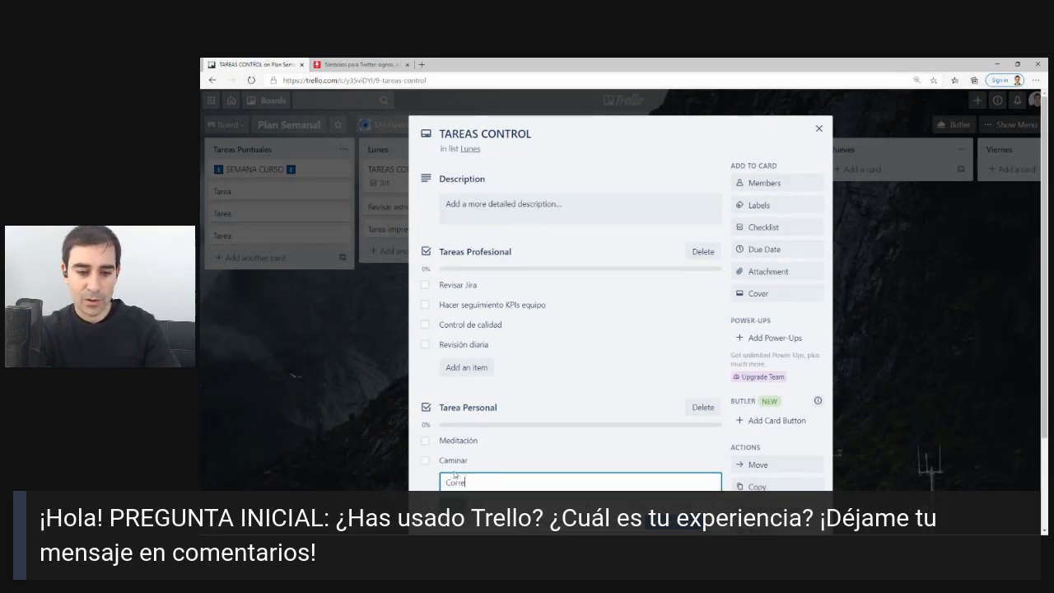
text(rre)
key(Return)
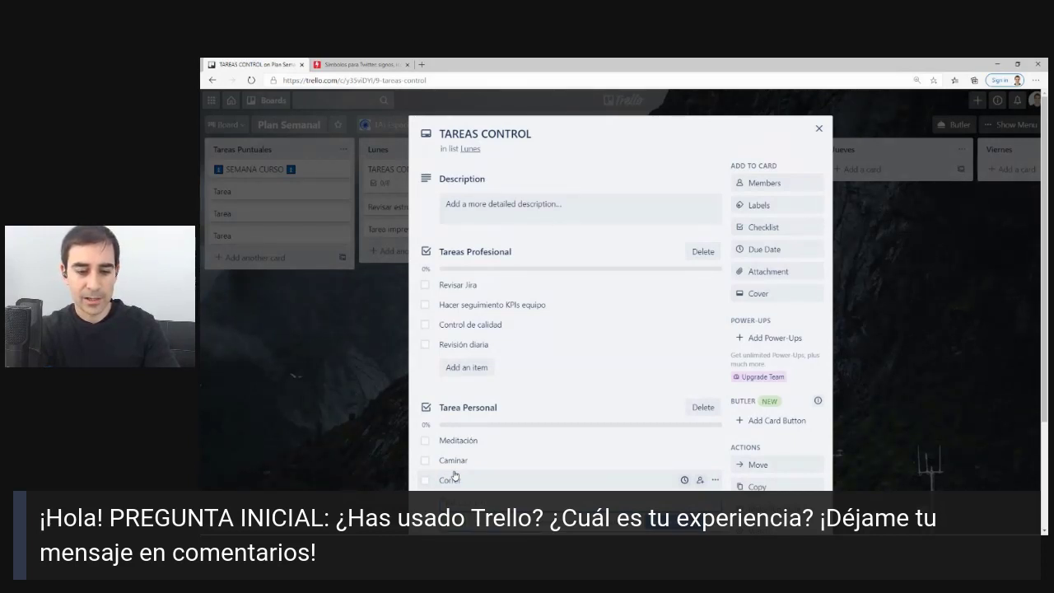
Add 'Llamar a (nombre) persona' to Tarea Personal and close the TAREAS CONTROL card.
scroll(457, 471, down, 2)
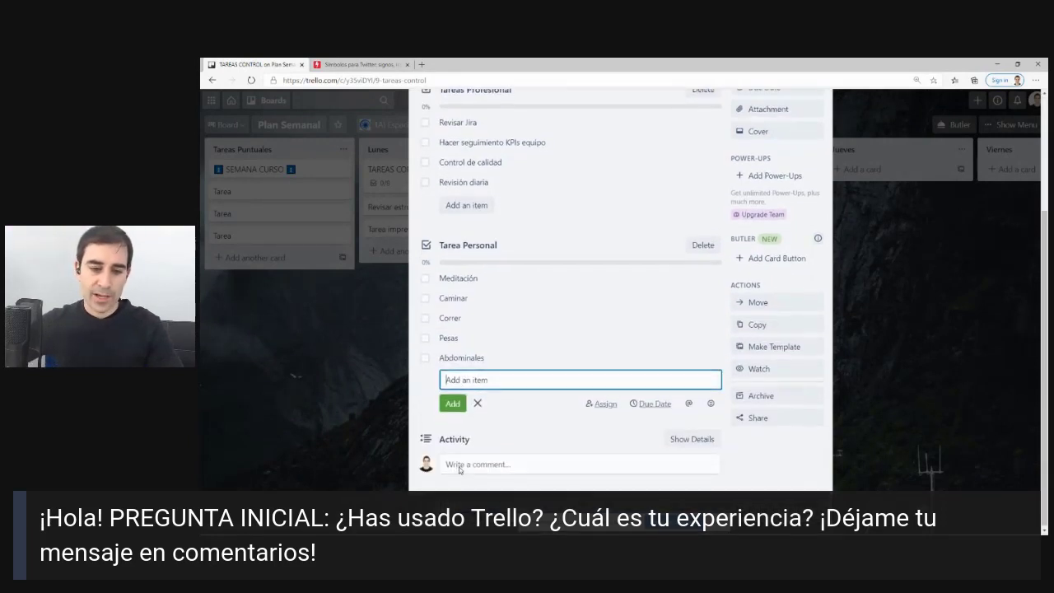
text(L)
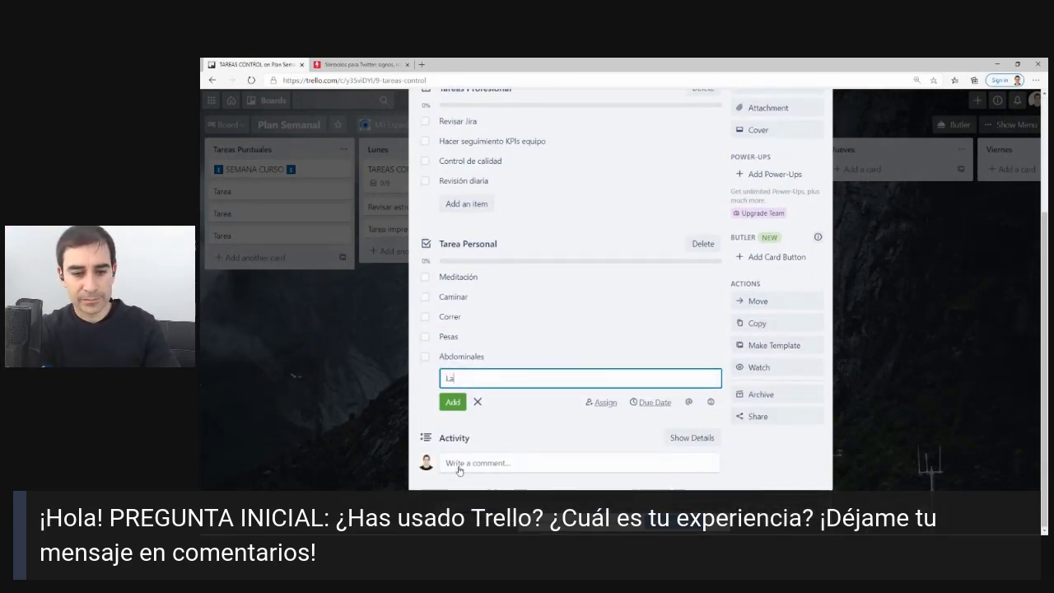
text(lar a)
key(BackSpace)
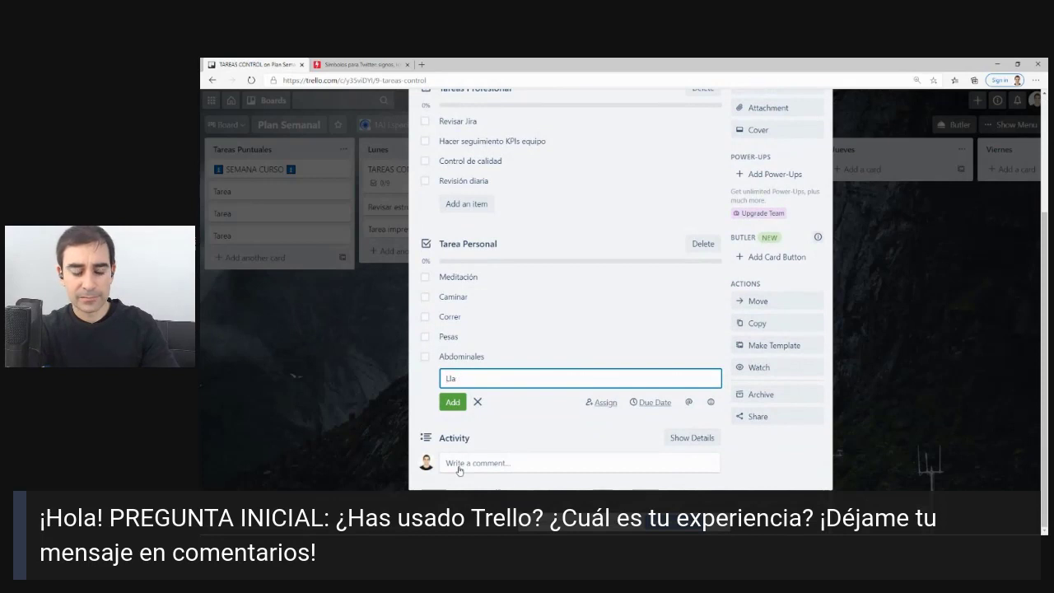
text(mar a ()
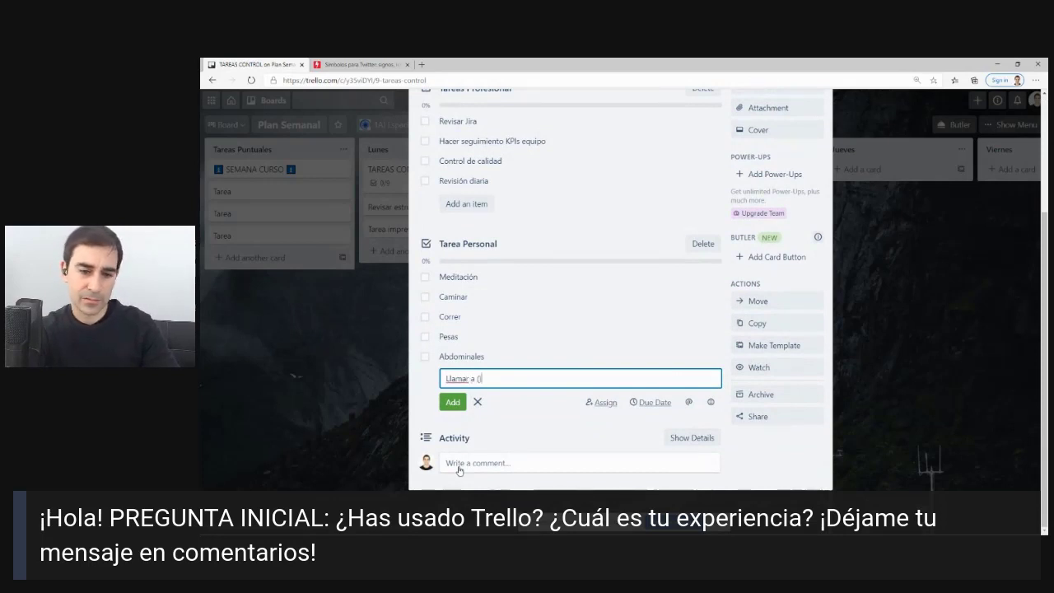
text(nombre) persona)
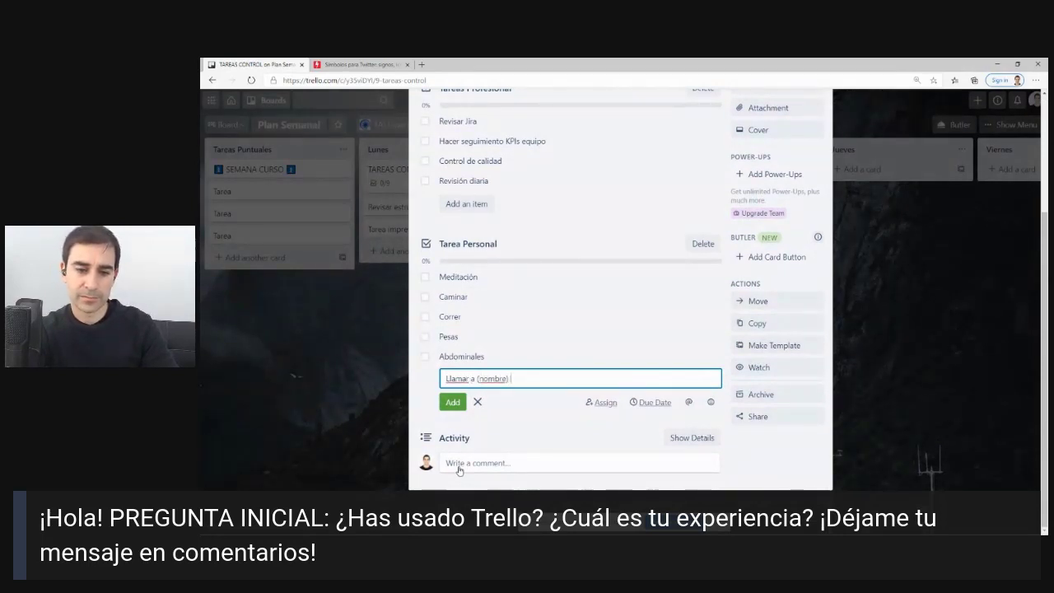
key(Return)
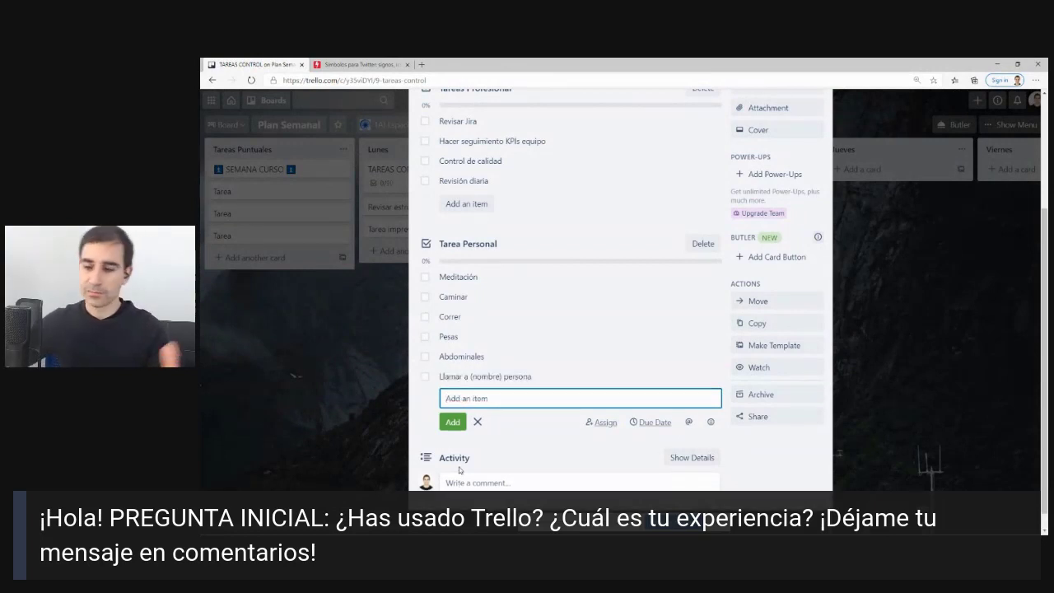
scroll(471, 452, up, 3)
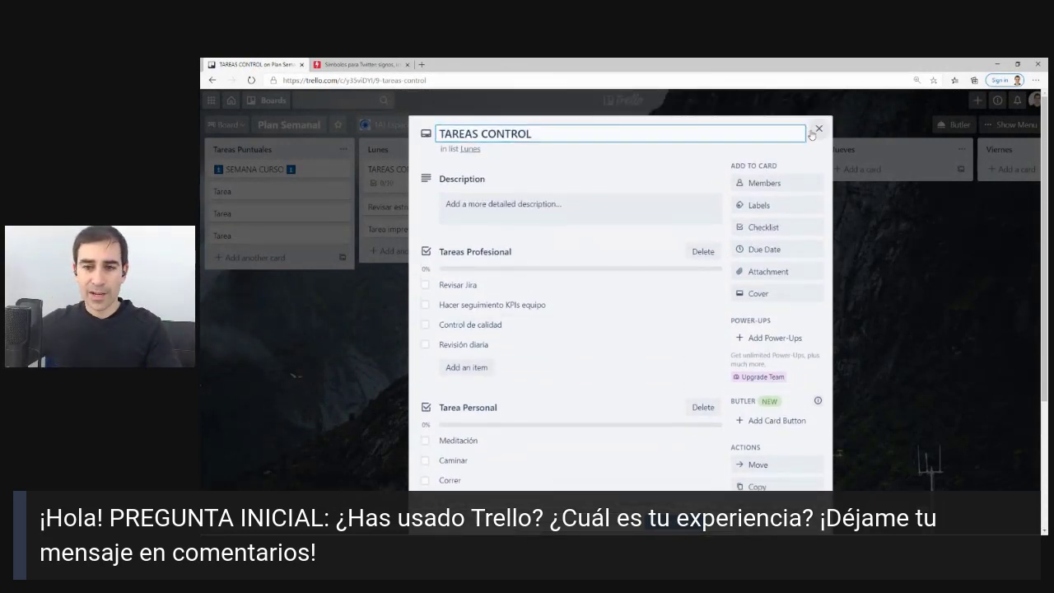
click(818, 129)
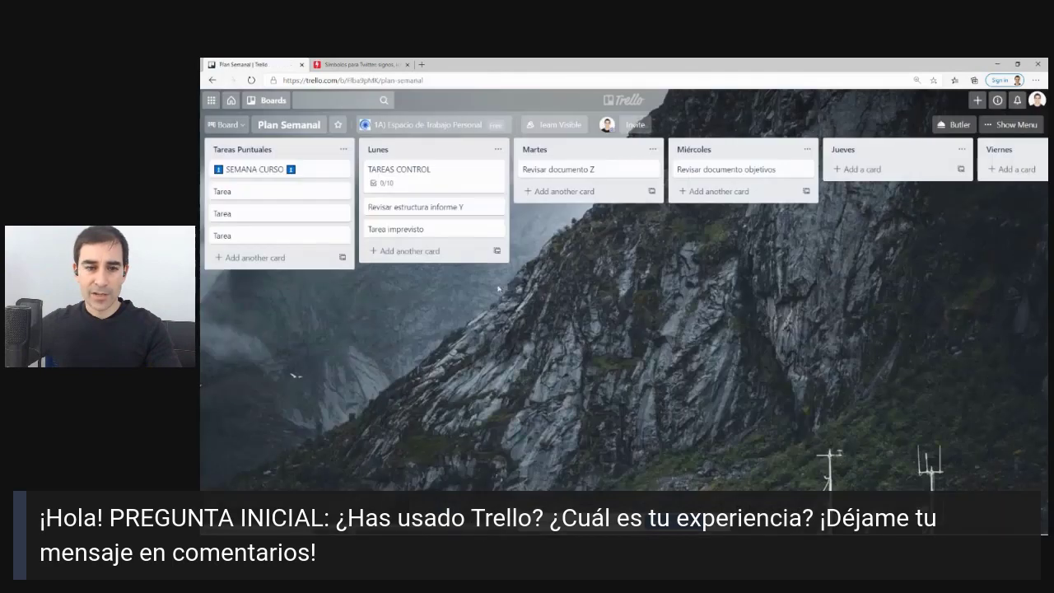
click(496, 170)
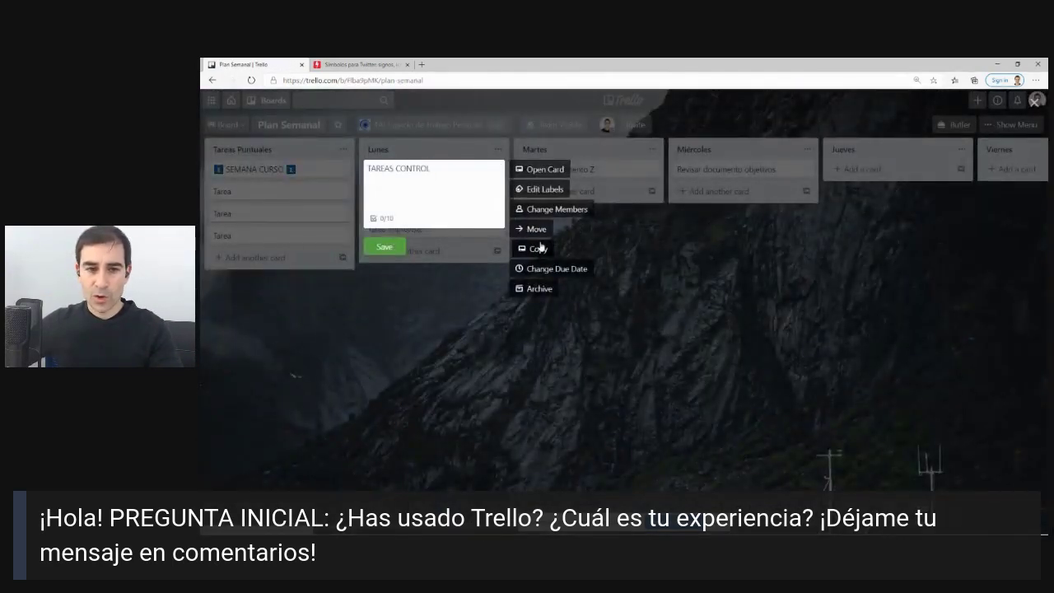
Copy the TAREAS CONTROL card into the Martes list and open the copy.
click(537, 248)
click(556, 436)
click(533, 355)
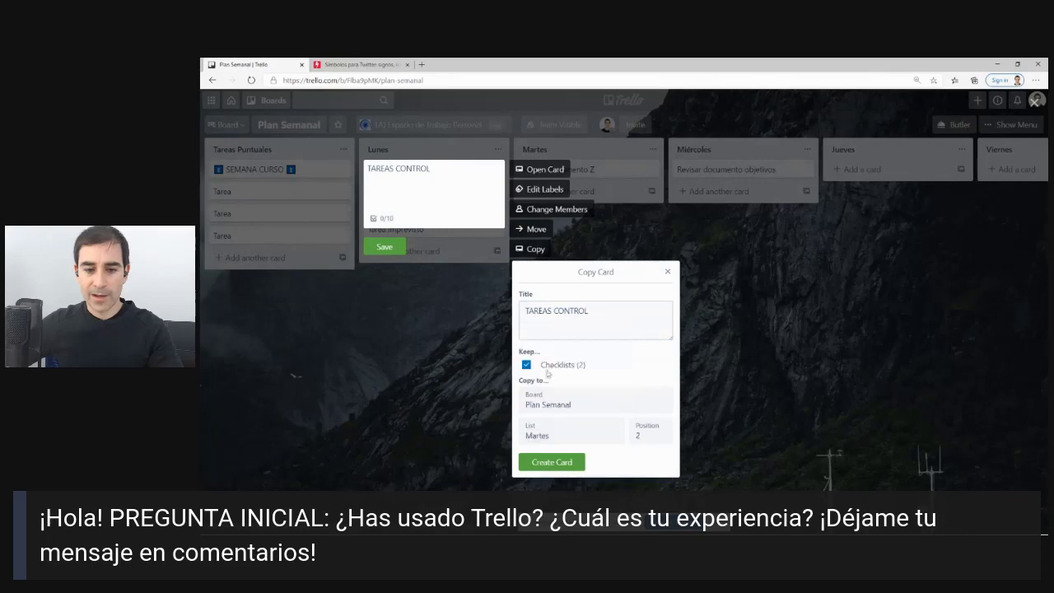
click(550, 461)
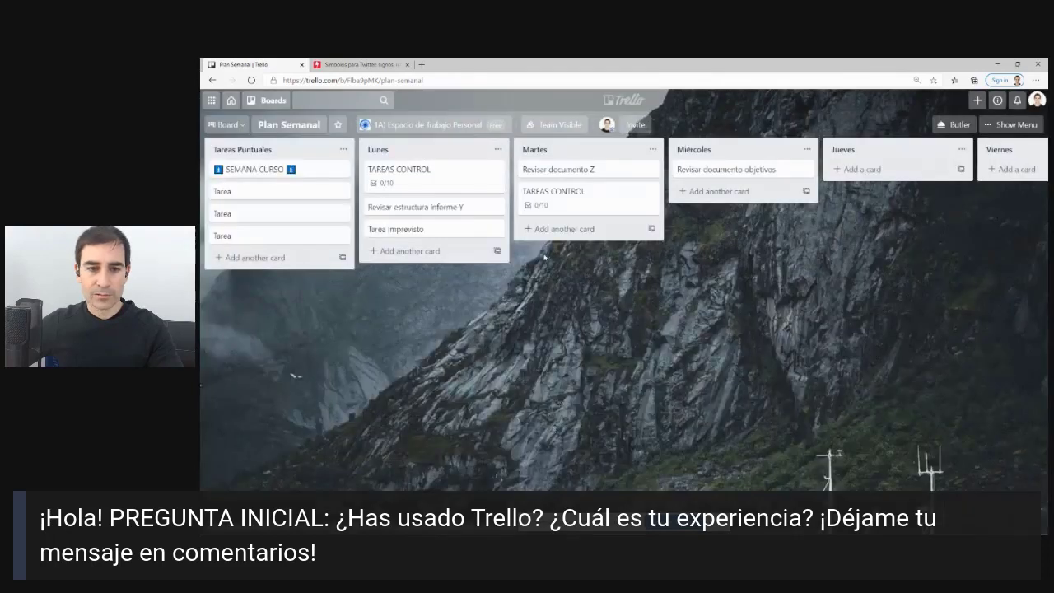
click(593, 200)
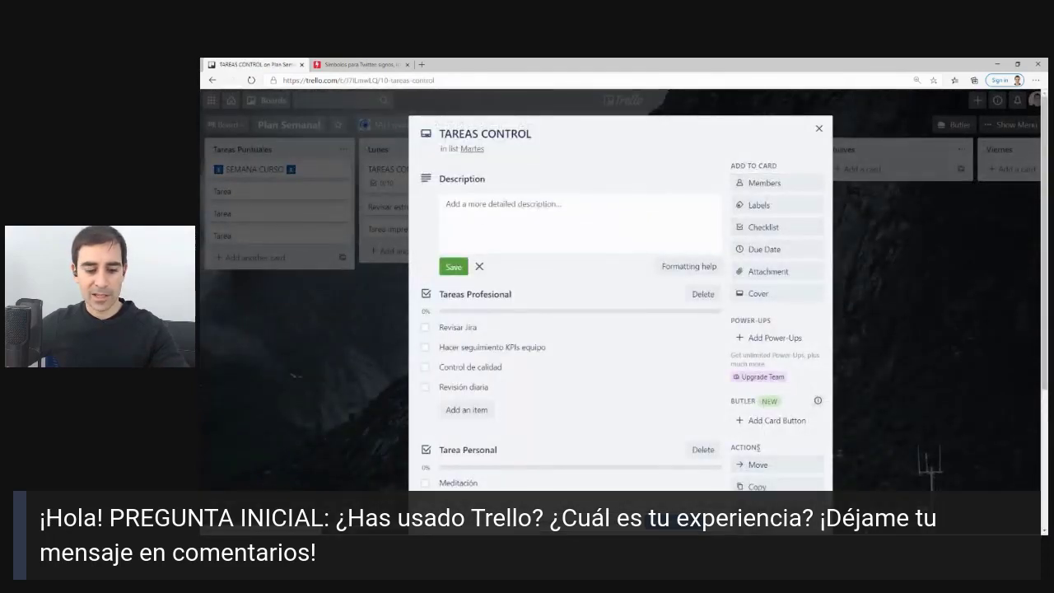
mouse_move(745, 448)
mouse_down()
mouse_move(700, 482)
mouse_move(804, 454)
mouse_up()
key(Escape)
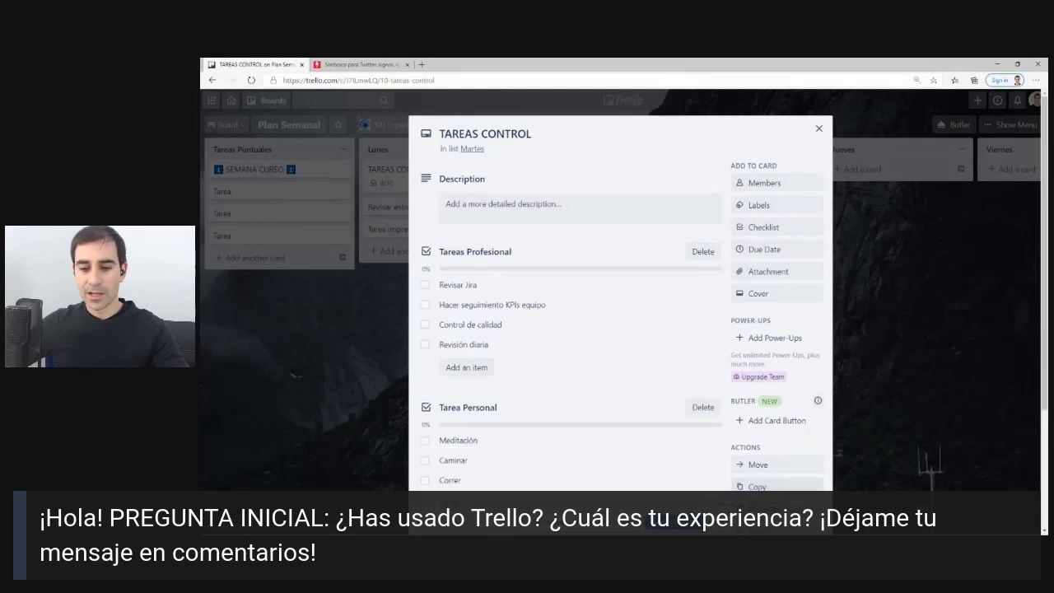
Make further copies of TAREAS CONTROL in the Miércoles, Jueves and Viernes lists.
click(757, 486)
click(774, 430)
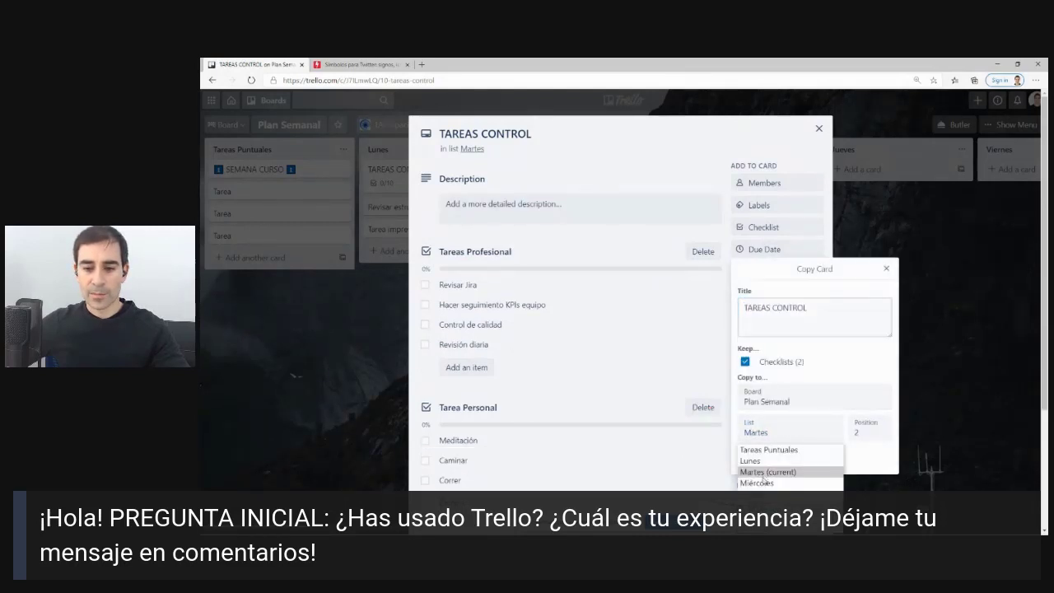
click(756, 483)
click(764, 456)
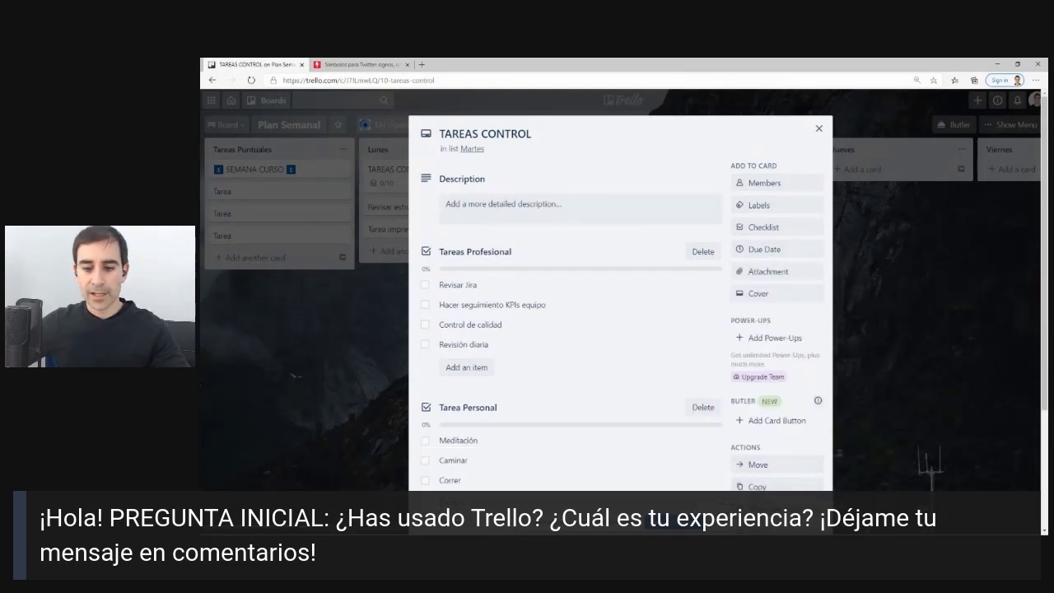
click(791, 488)
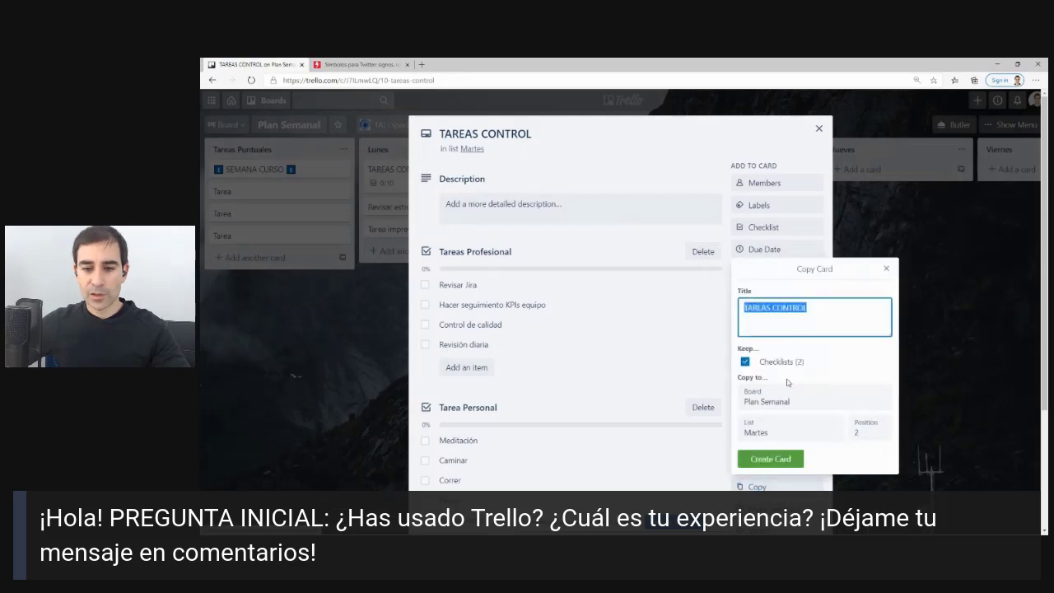
click(778, 430)
click(769, 476)
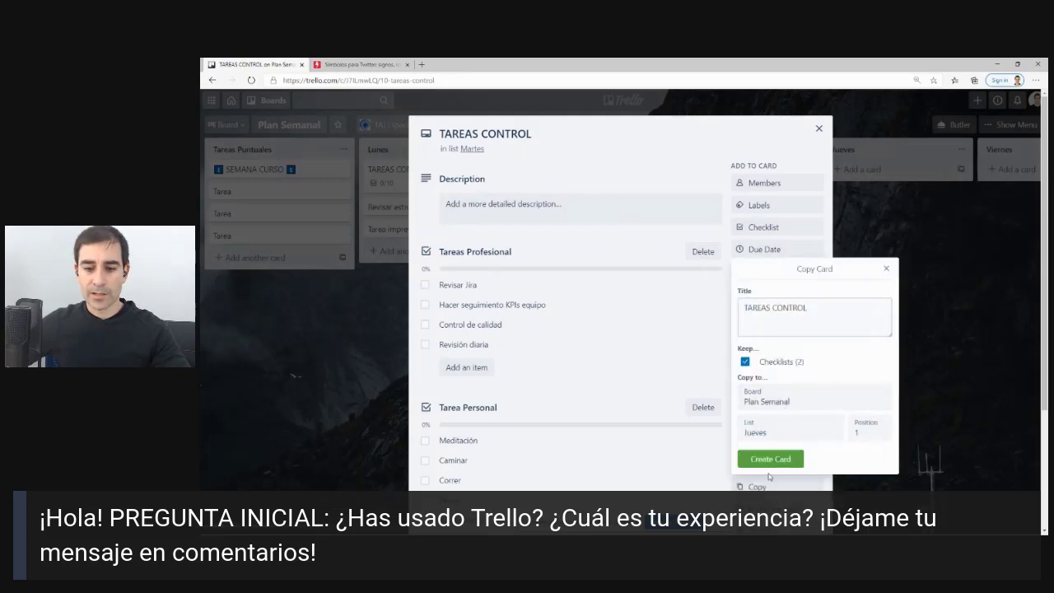
click(769, 459)
click(756, 487)
click(782, 434)
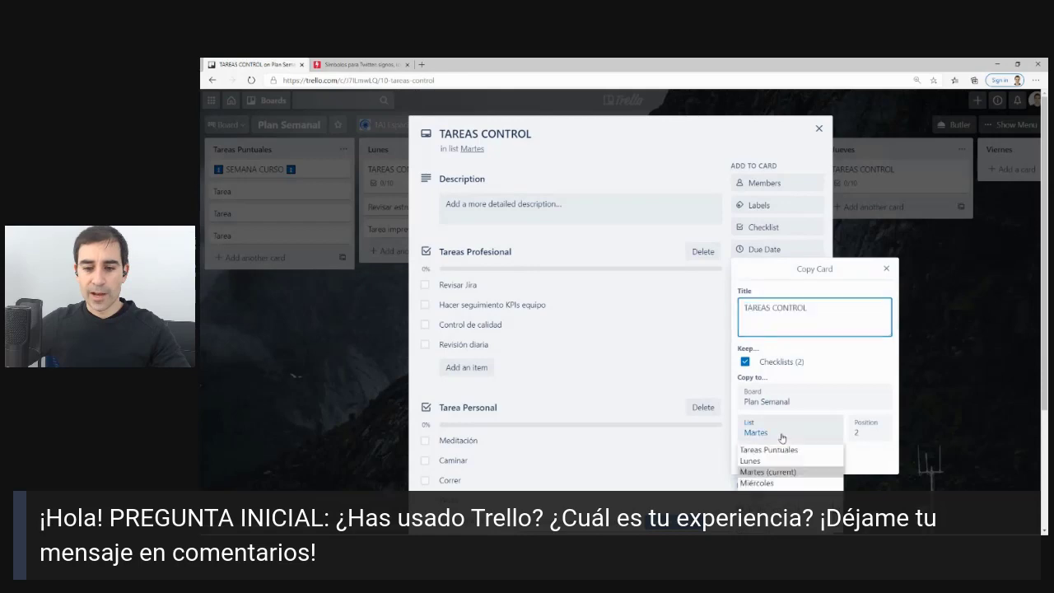
click(757, 505)
click(772, 459)
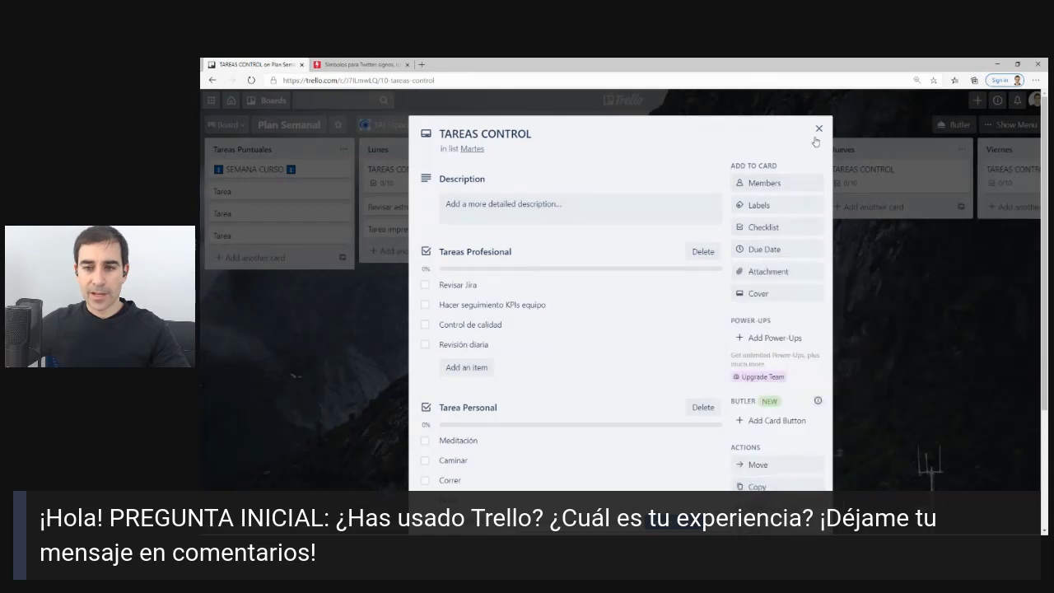
Move the Martes copy of TAREAS CONTROL to the top of its list.
click(818, 128)
drag(572, 185, 740, 181)
scroll(733, 185, right, 3)
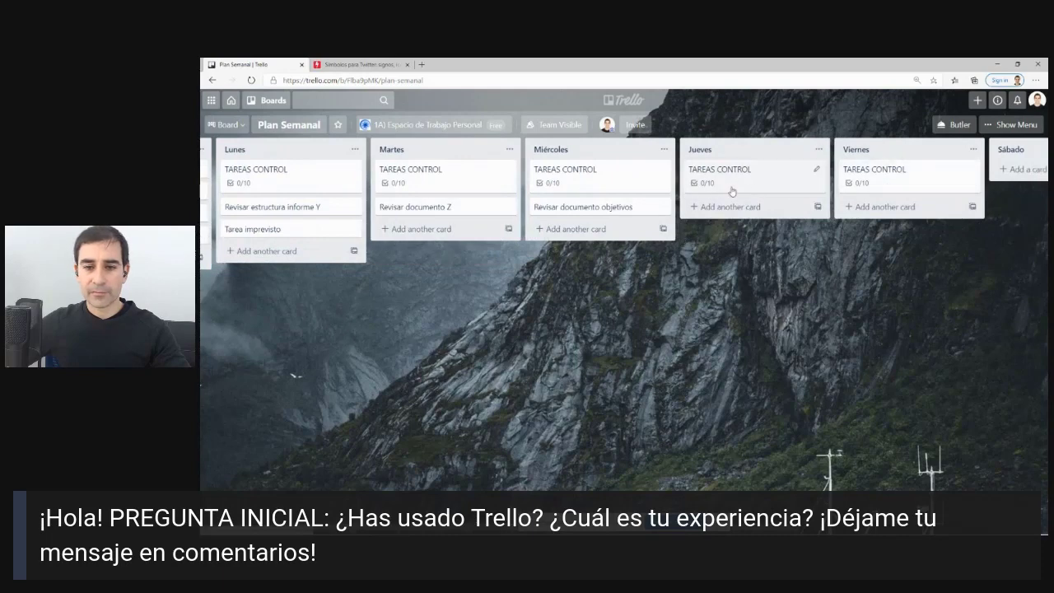
scroll(576, 289, left, 3)
On the Martes TAREAS CONTROL card, rename Hacer seguimiento KPIs equipo to 'Preparar reunión equipo miércoles'.
click(584, 182)
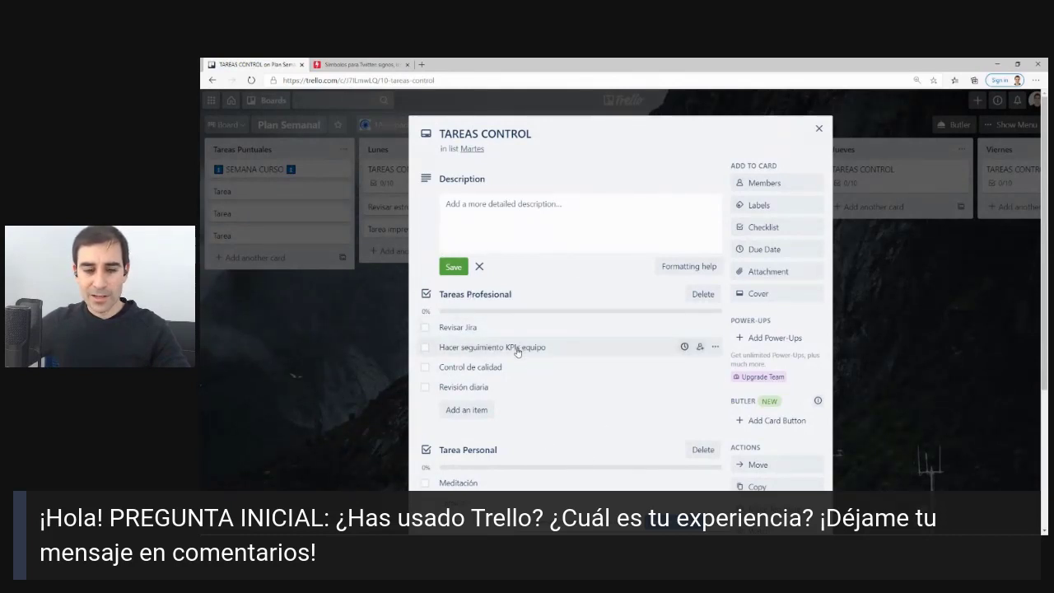
click(471, 347)
click(450, 307)
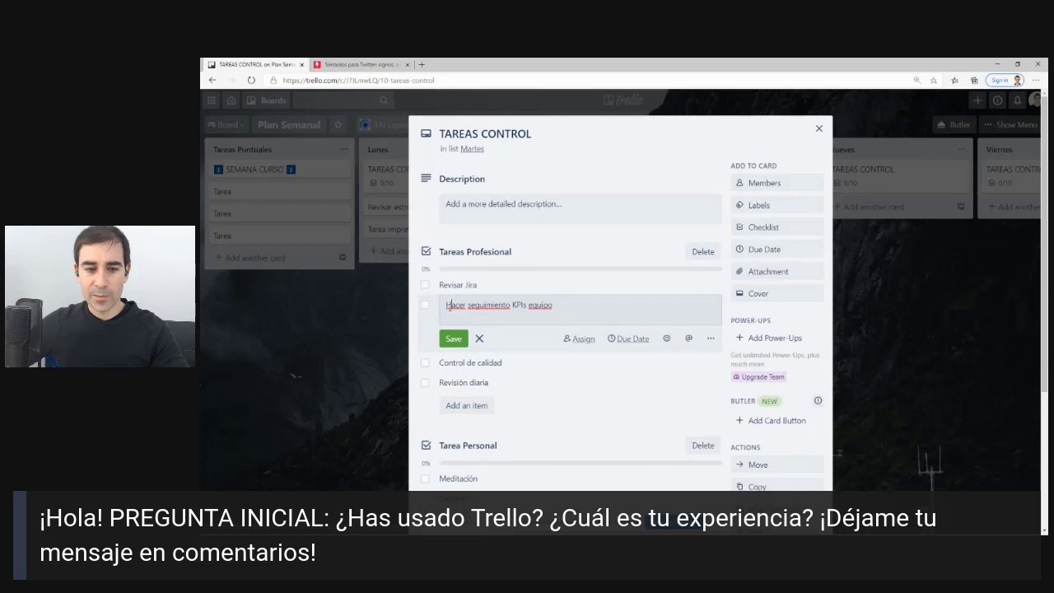
drag(447, 306, 677, 304)
key(BackSpace)
text(P)
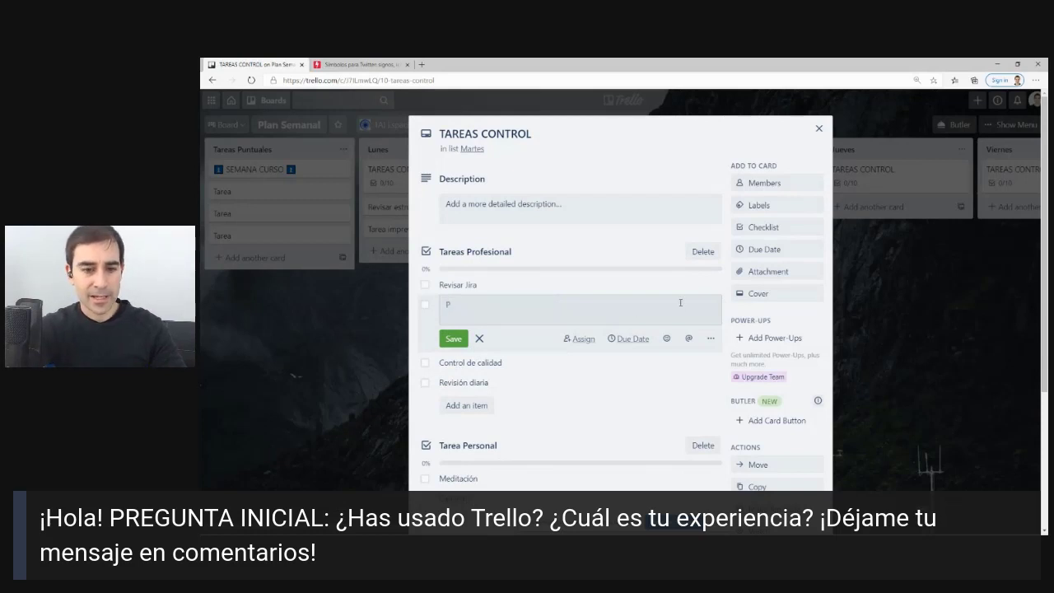
text(reparar reuni)
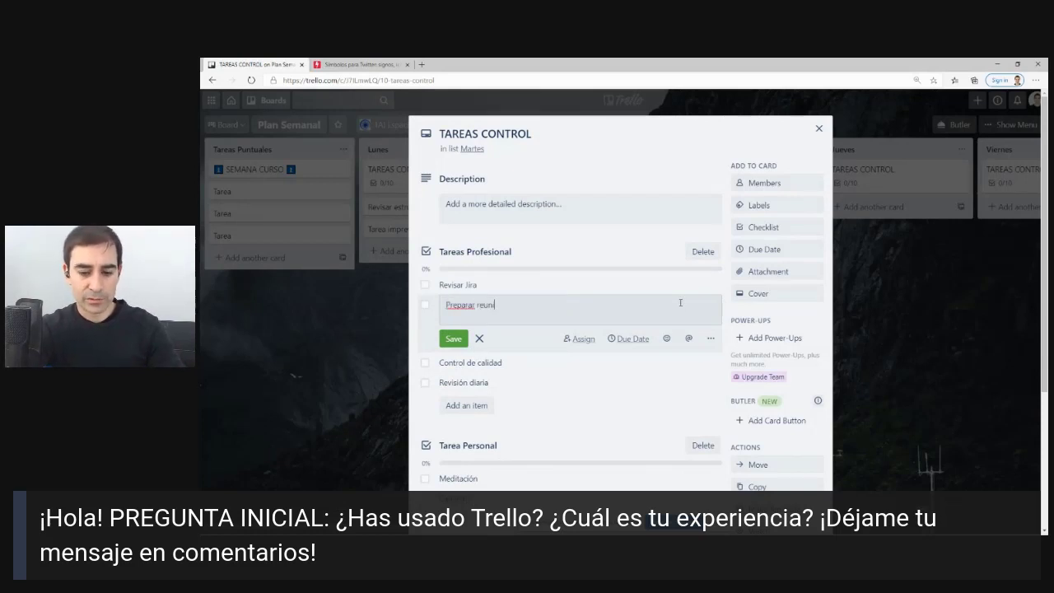
text(ón equipo mi)
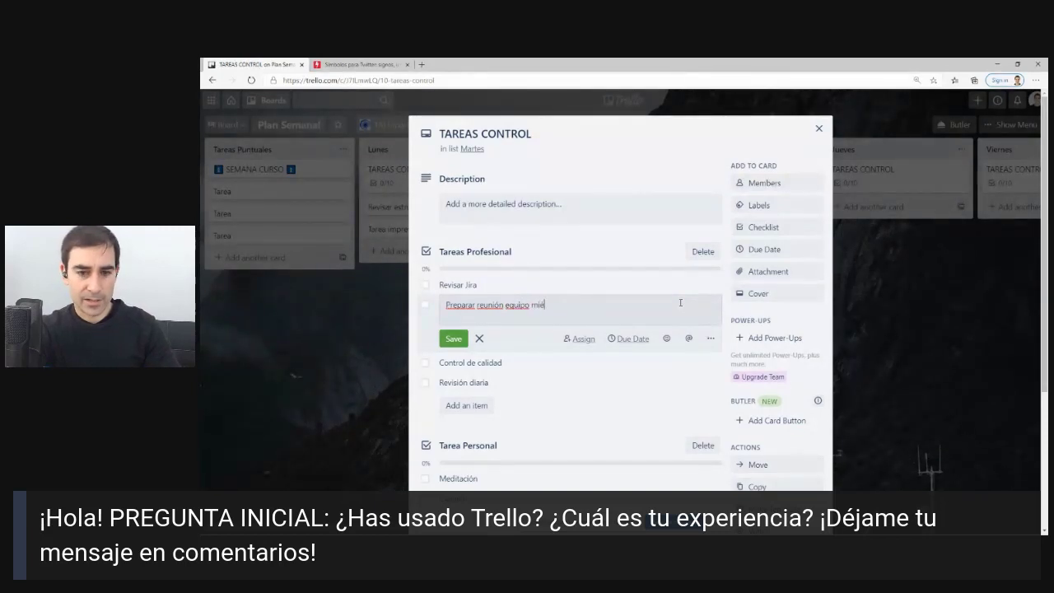
text(ércoles)
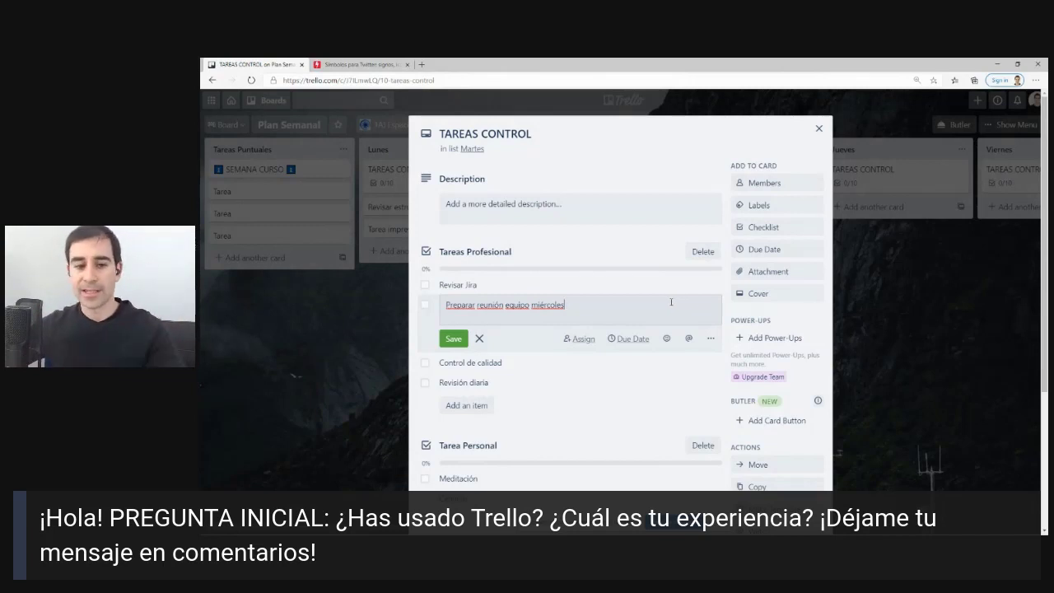
click(454, 339)
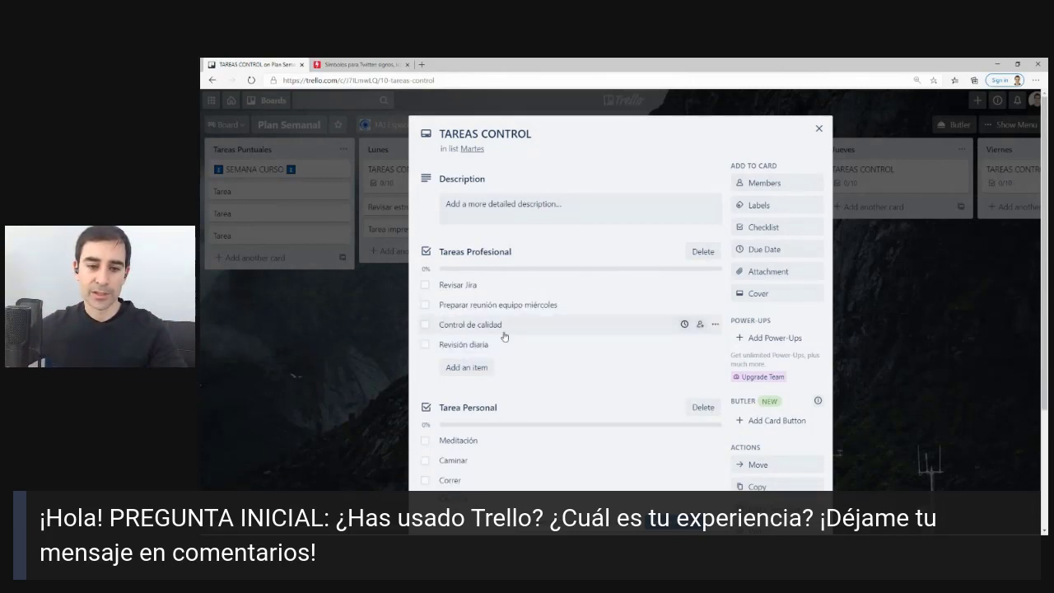
Rename the Control de calidad item to Registro Horario and Pesas to Natación, then close the card.
click(504, 336)
drag(510, 325, 436, 338)
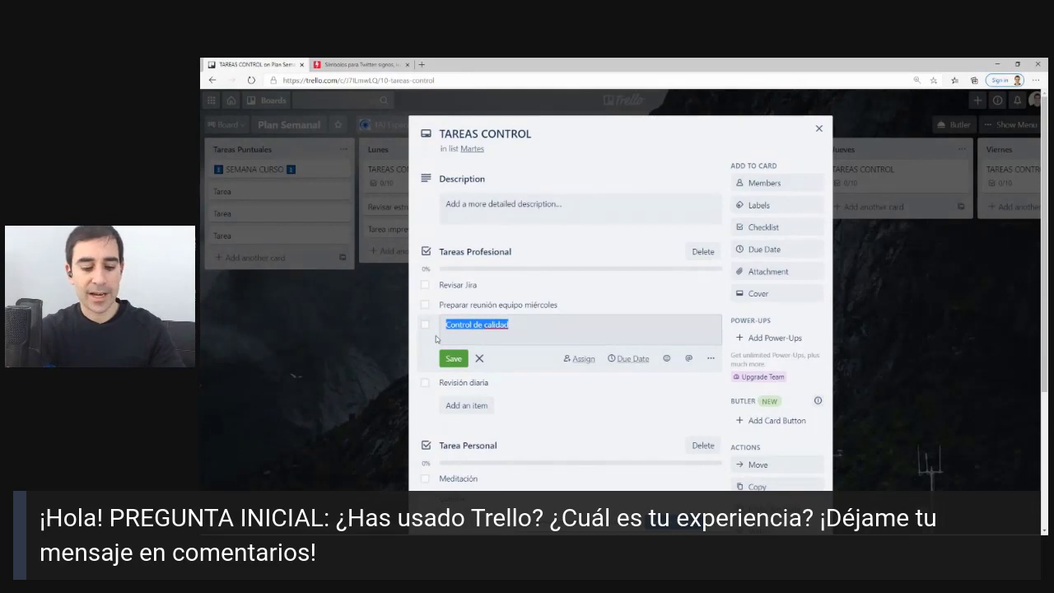
text(Registro)
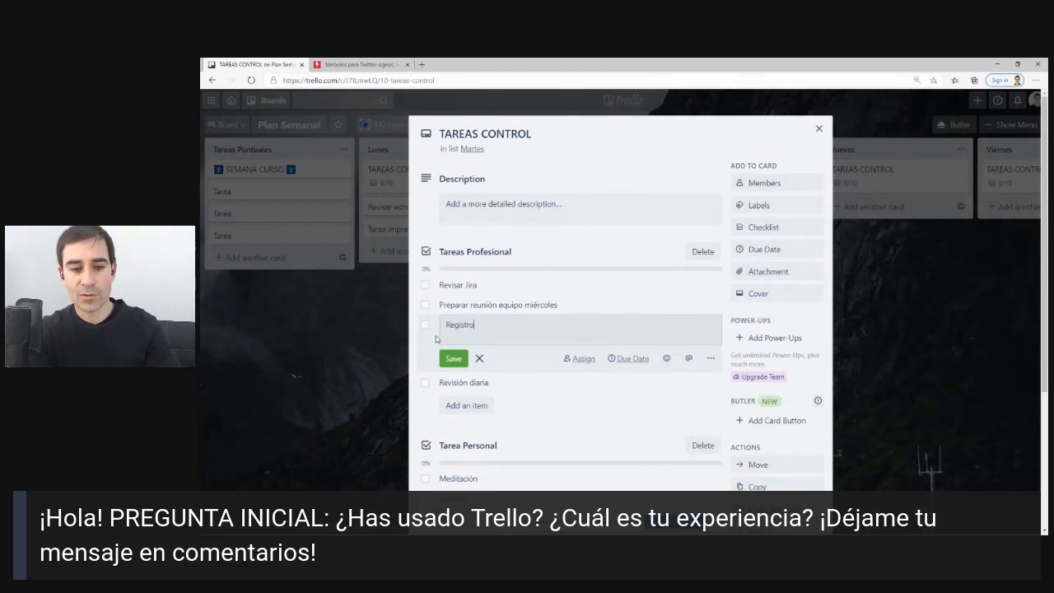
text( Horario)
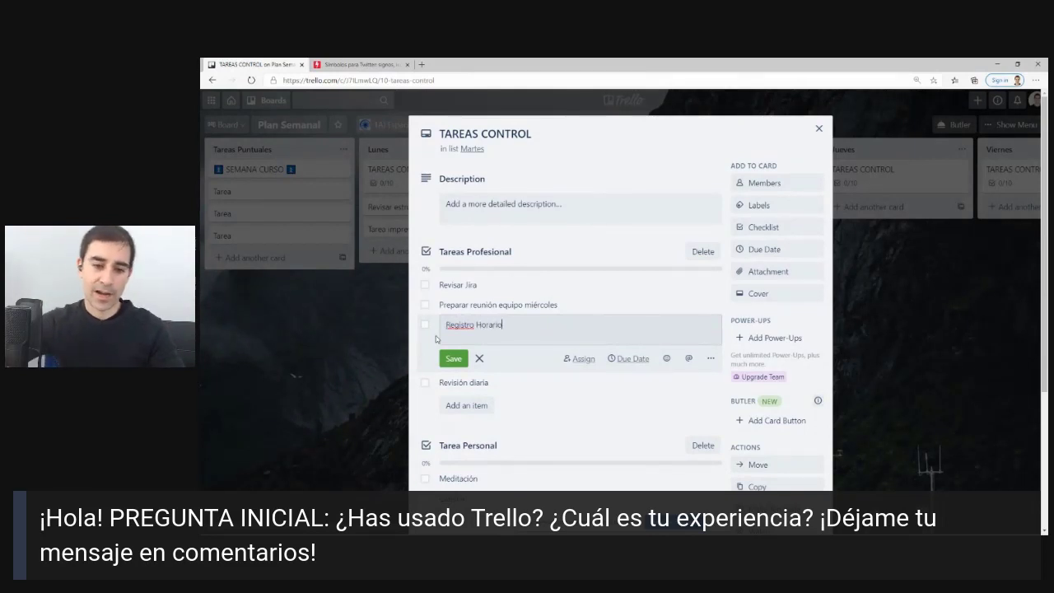
click(447, 357)
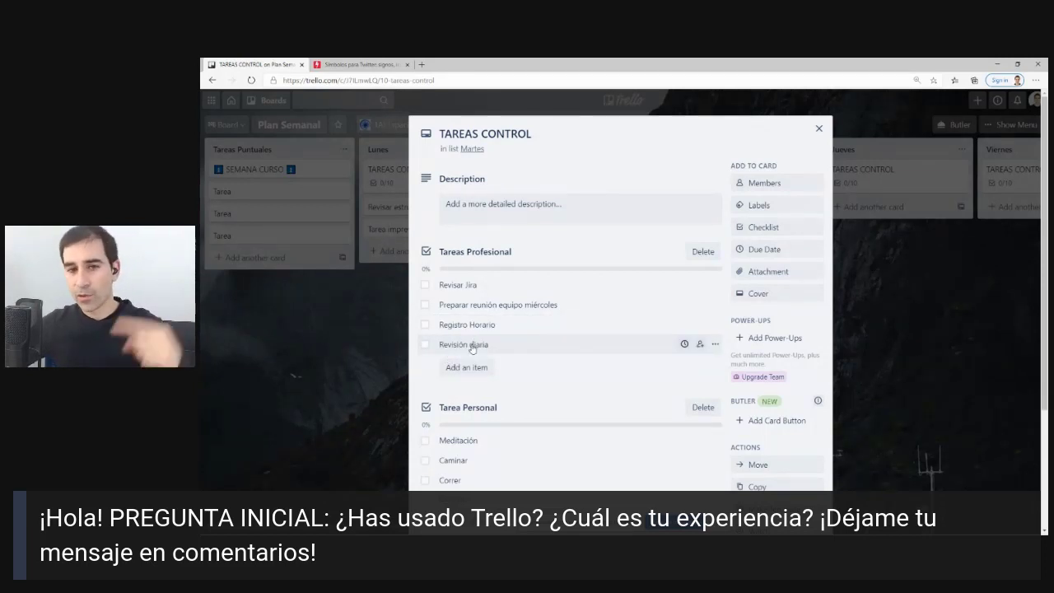
scroll(465, 349, down, 3)
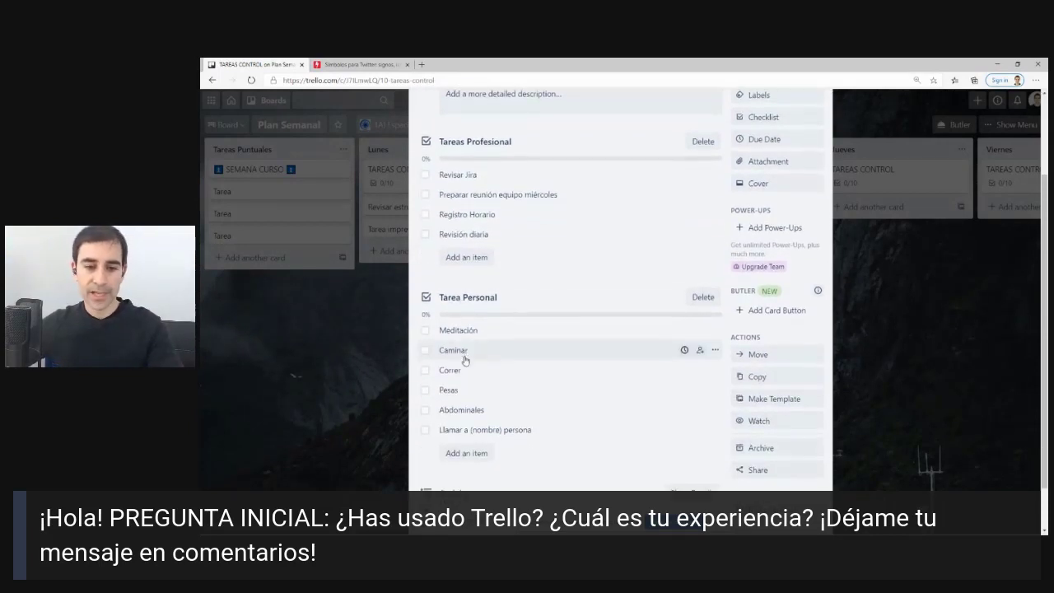
click(463, 393)
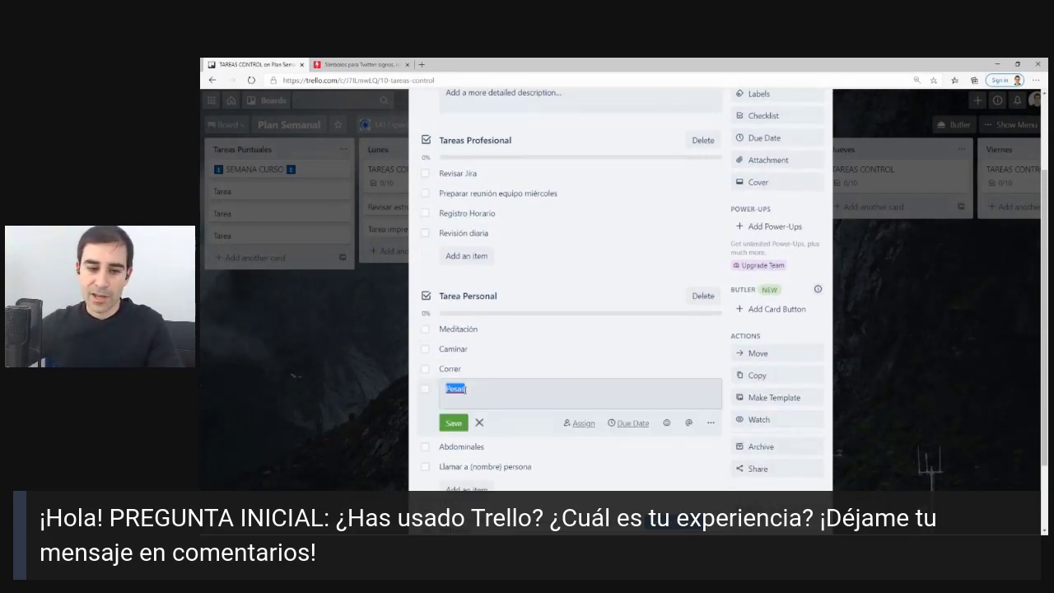
text(Natac)
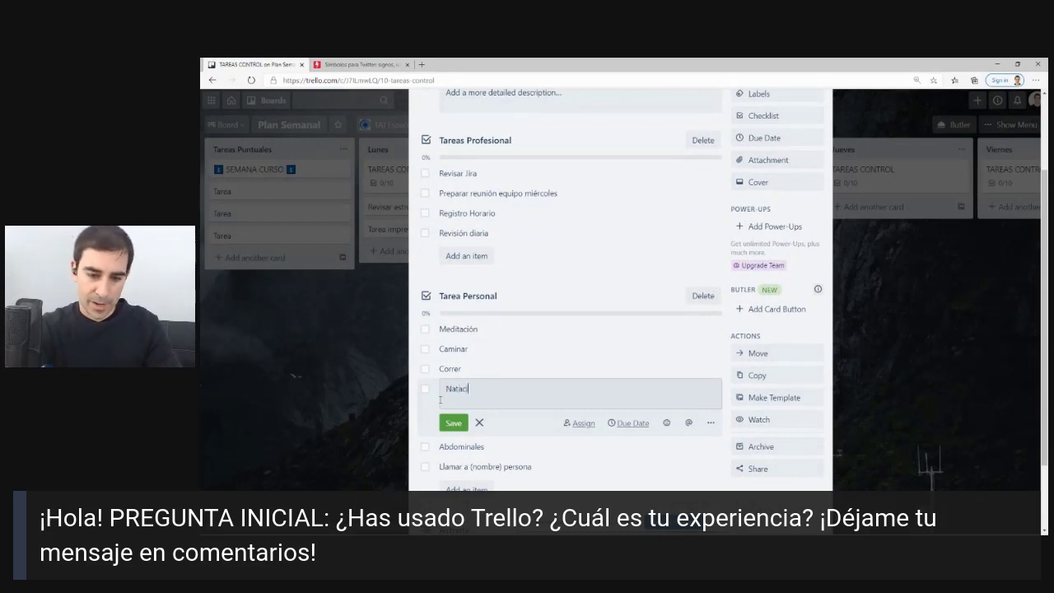
text(ión)
key(Return)
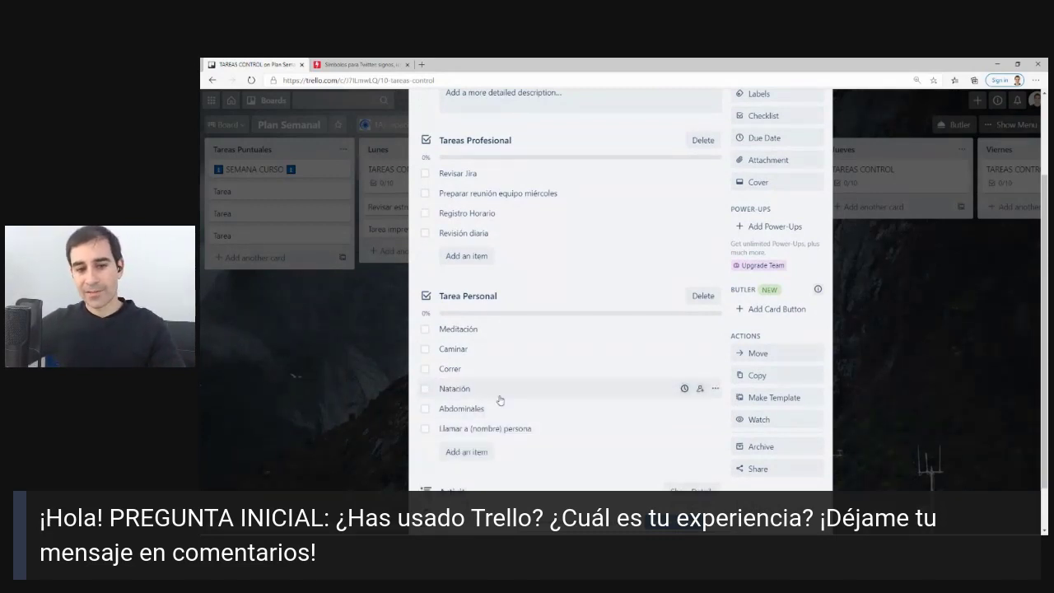
scroll(499, 400, up, 5)
click(819, 129)
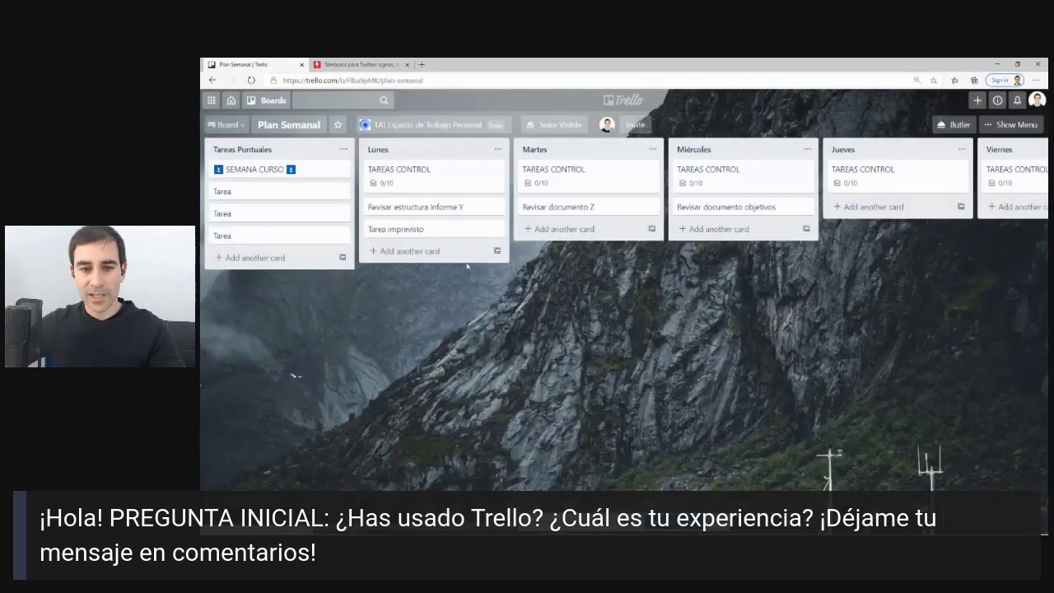
On the Jueves TAREAS CONTROL copy, rename Control de calidad to Revisión LinkedIn.
click(756, 191)
click(818, 129)
click(869, 172)
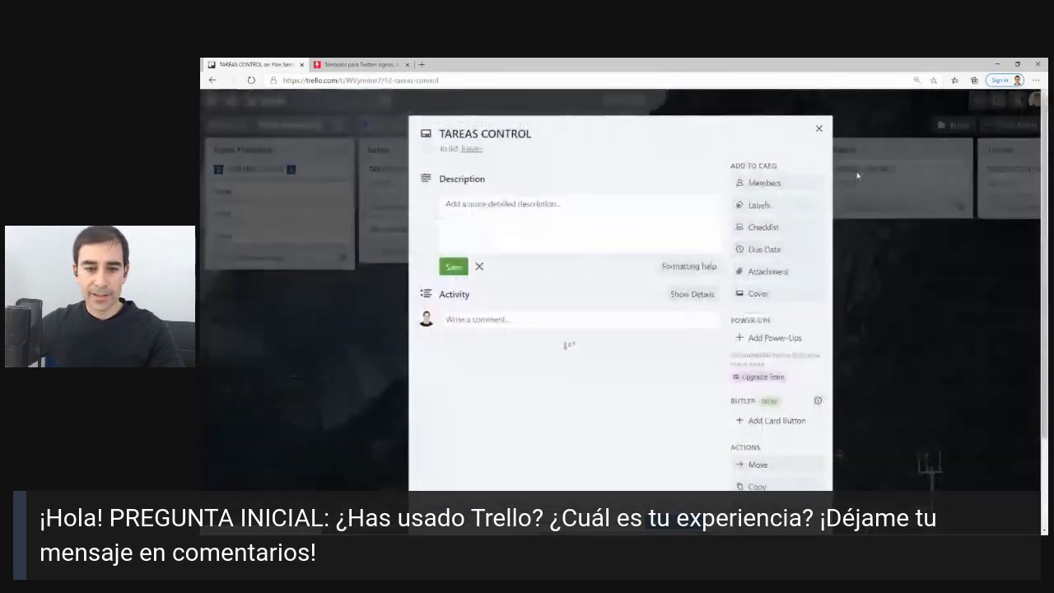
click(496, 368)
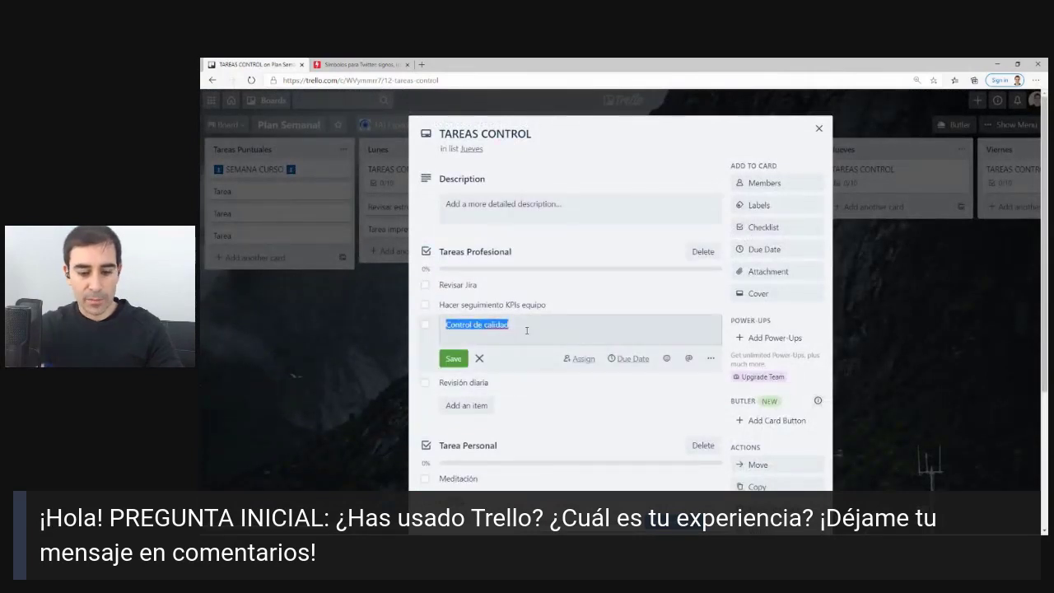
text(Revisión )
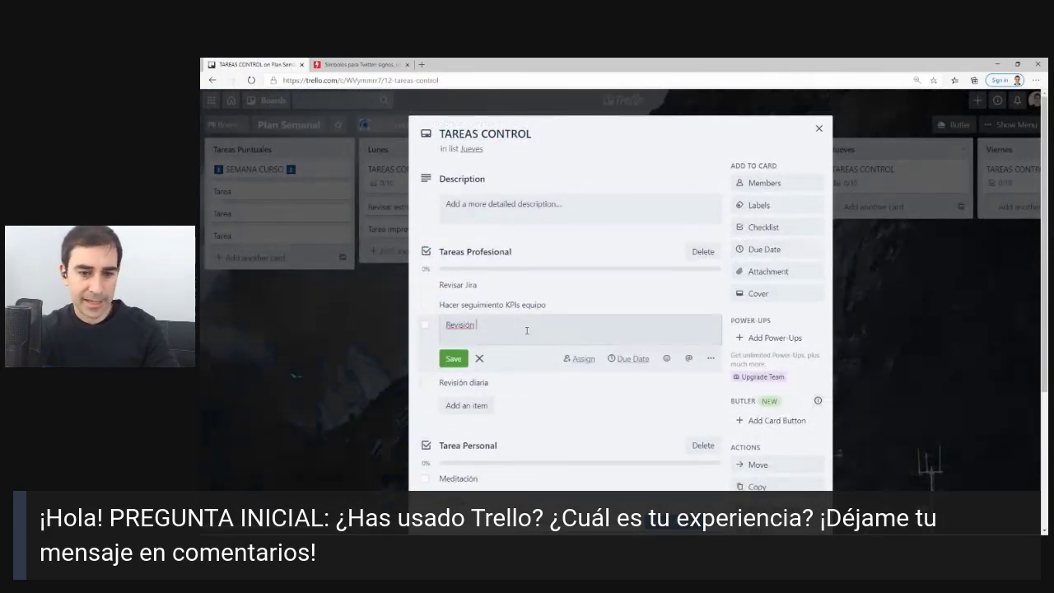
text(LinkedIn)
key(Return)
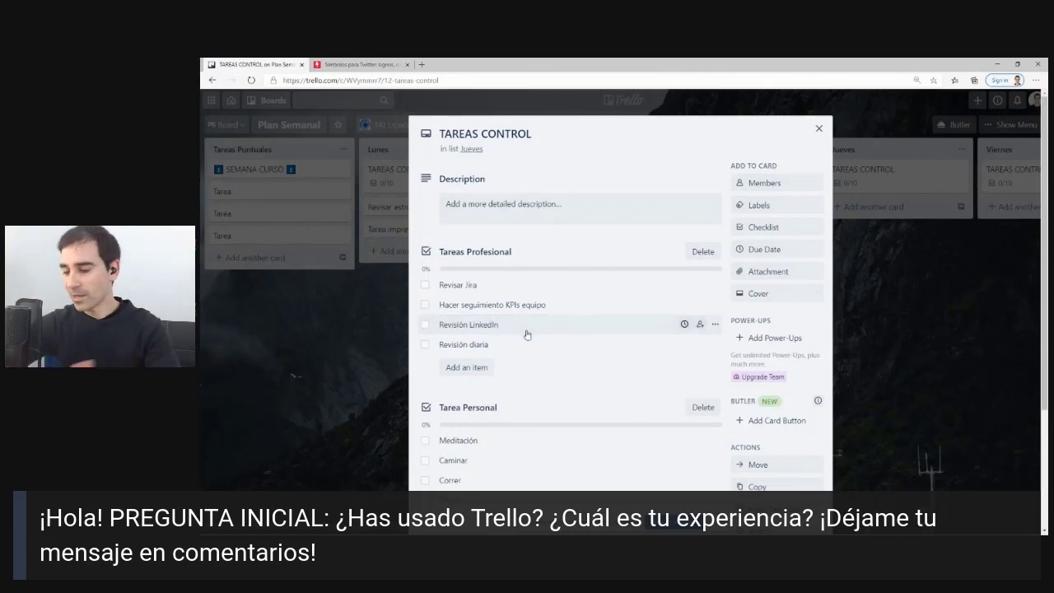
click(818, 129)
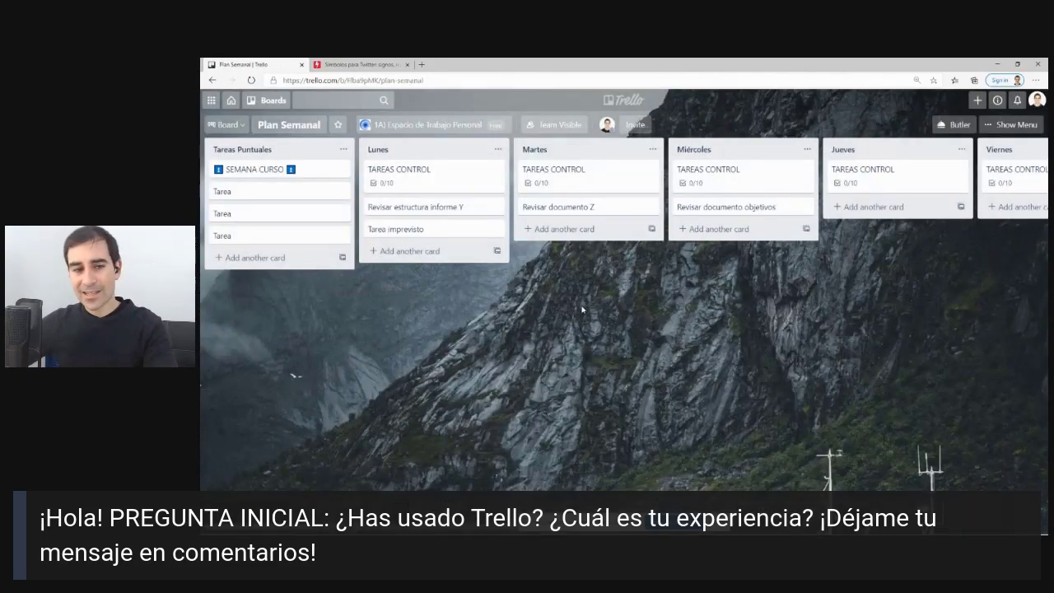
Drag the second Tarea card above SEMANA CURSO to the top of Tareas Puntuales.
drag(277, 193, 282, 164)
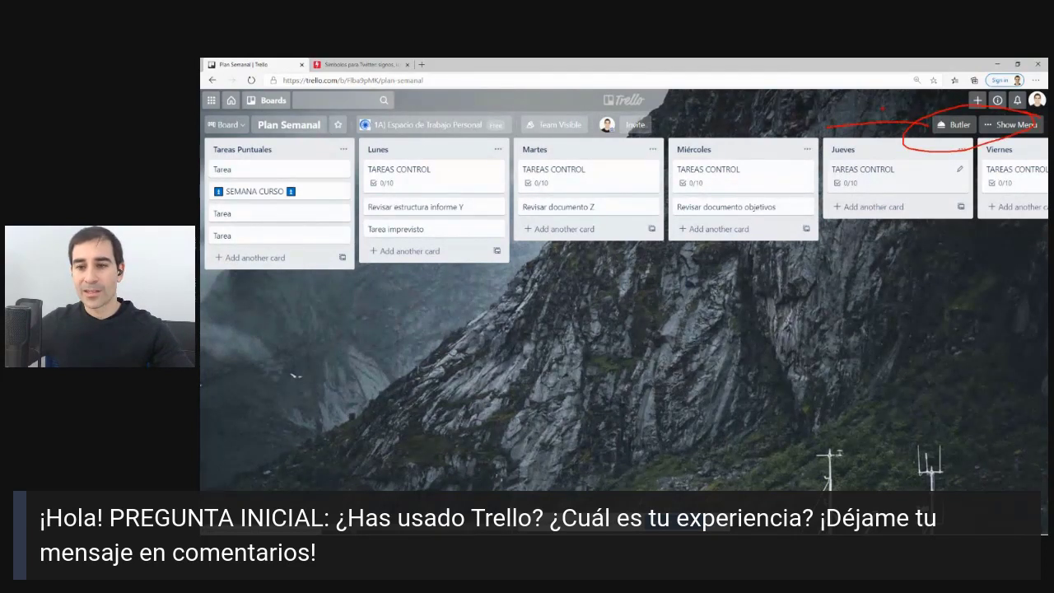
Open the Plan Semanal board menu, then open the Lunes TAREAS CONTROL card.
click(1004, 125)
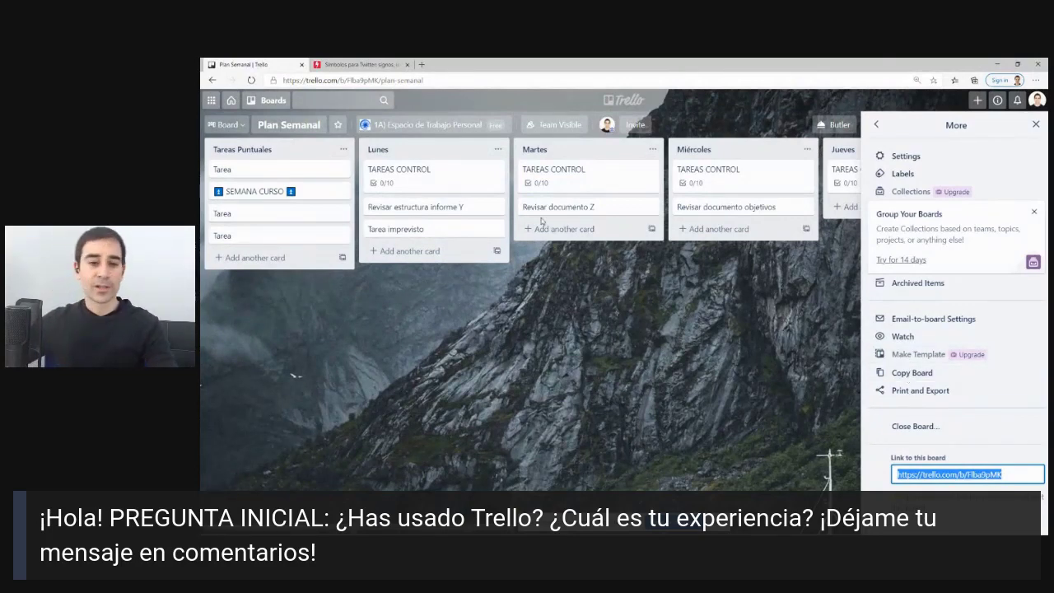
click(462, 179)
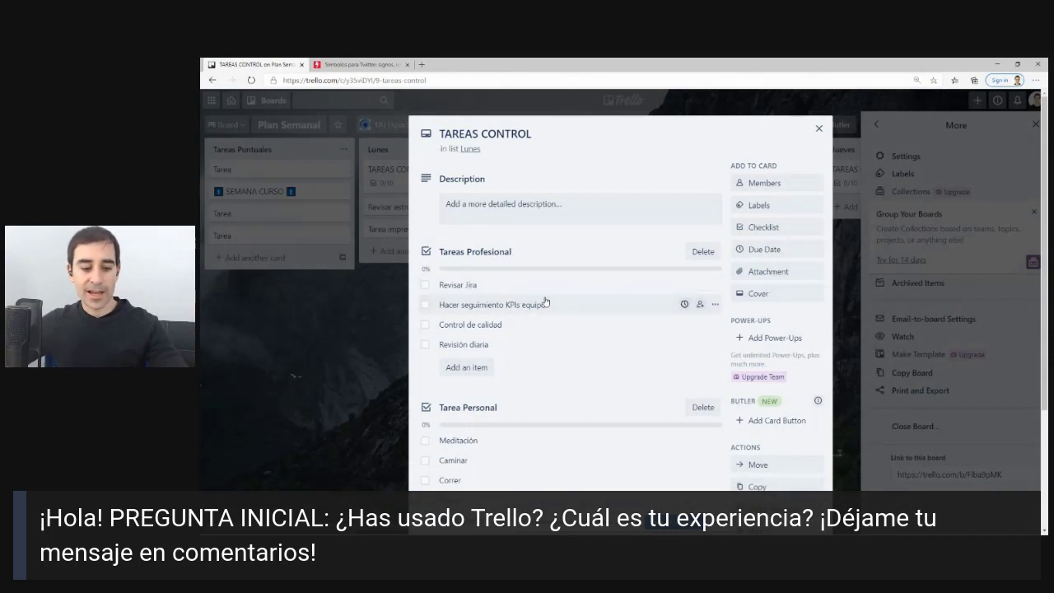
Convert the Revisar Jira checklist item into its own card, then close the card and More panel.
key(ctrl+2)
mouse_move(596, 276)
mouse_down()
mouse_move(453, 276)
mouse_move(513, 297)
mouse_up()
key(Escape)
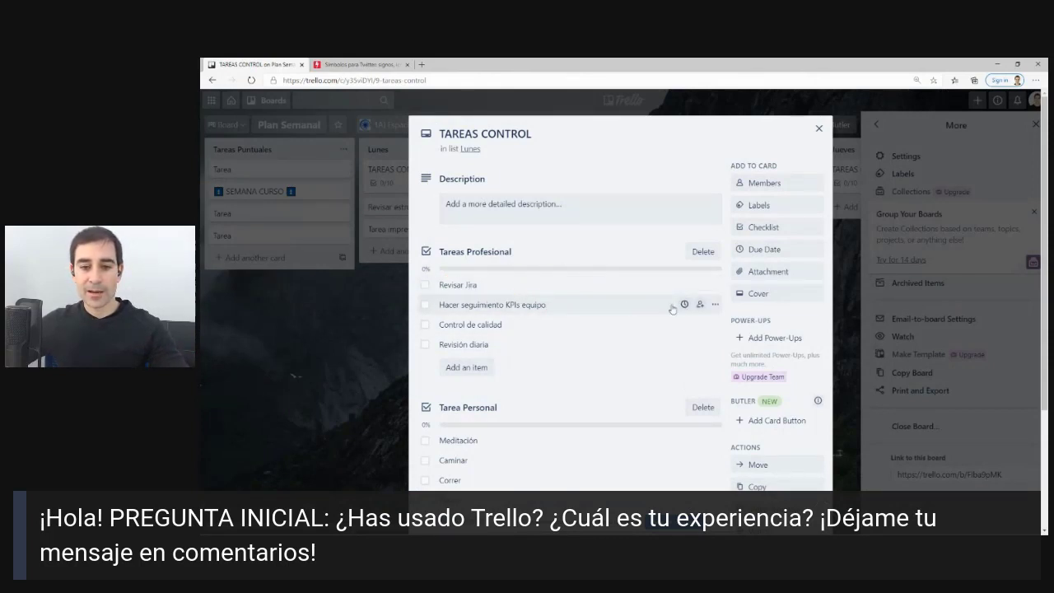
key(ctrl+2)
mouse_move(727, 274)
mouse_down()
mouse_move(719, 266)
mouse_move(732, 278)
mouse_up()
key(Escape)
click(715, 285)
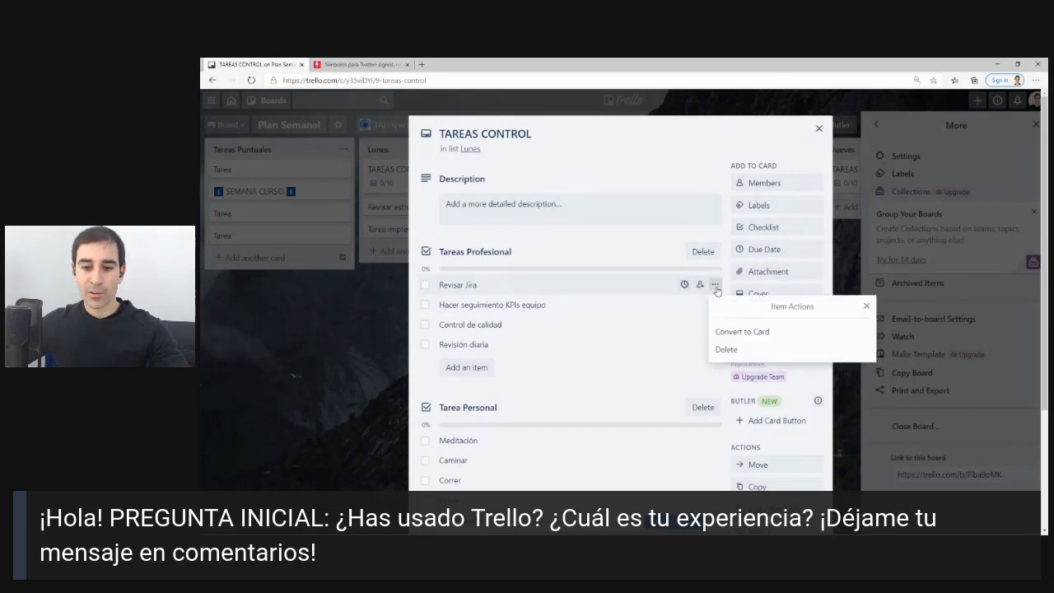
click(743, 330)
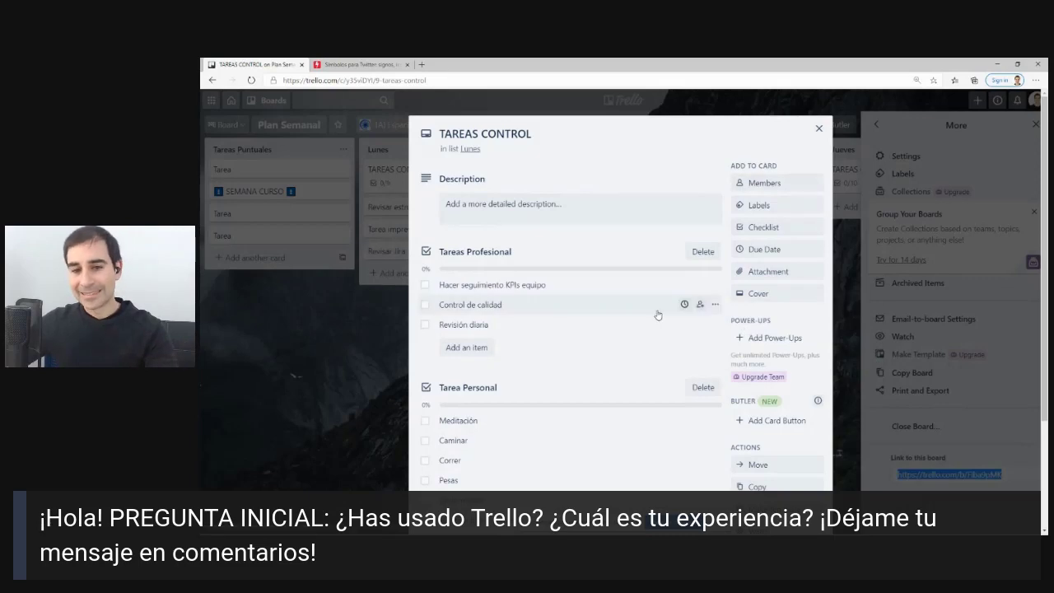
click(818, 128)
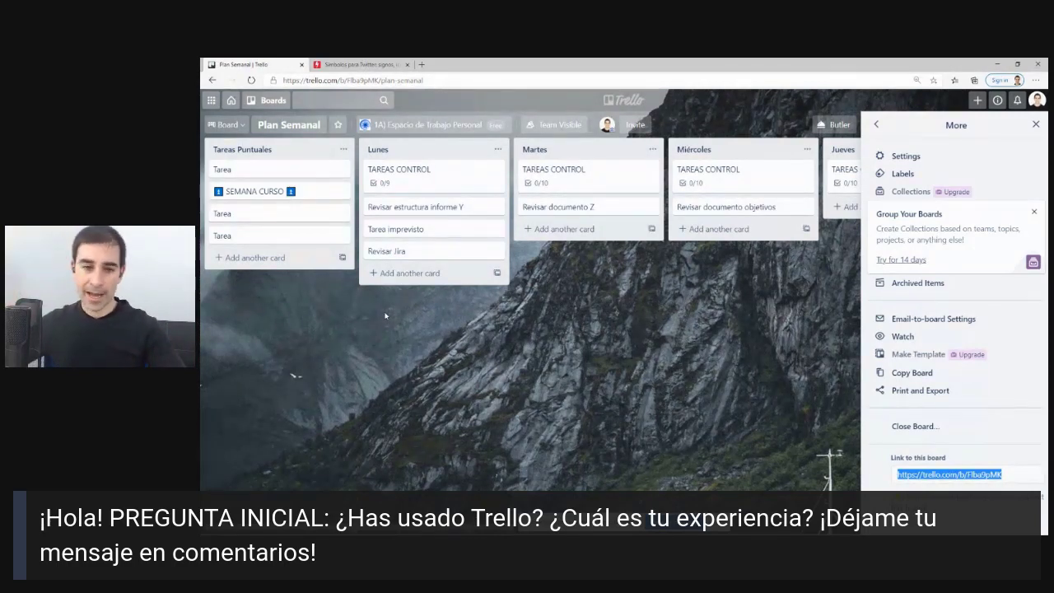
click(1032, 126)
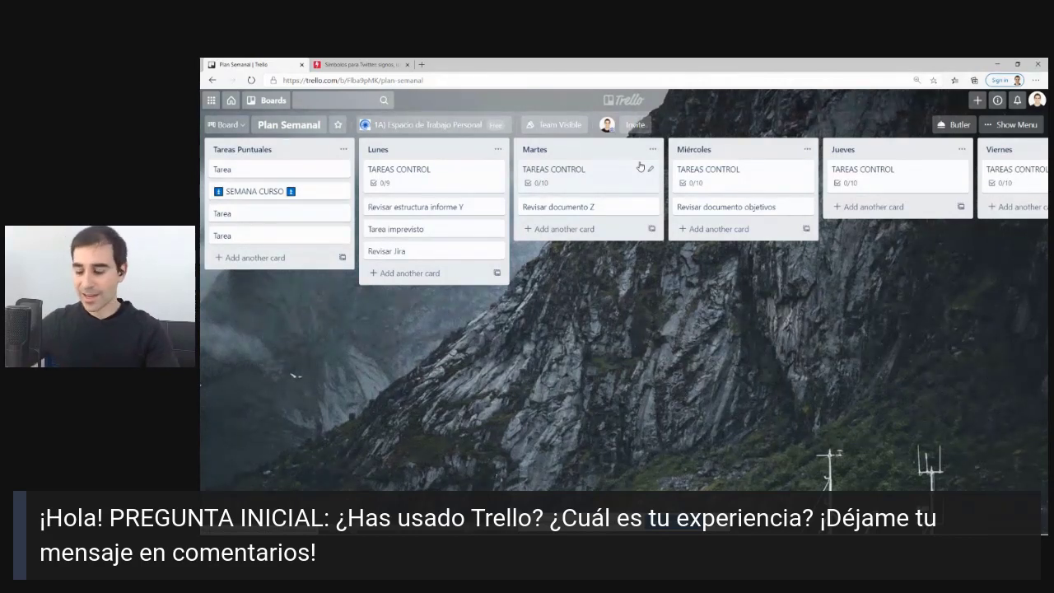
From the boards overview, start a new board titled 'Mis Proyectos'.
click(625, 99)
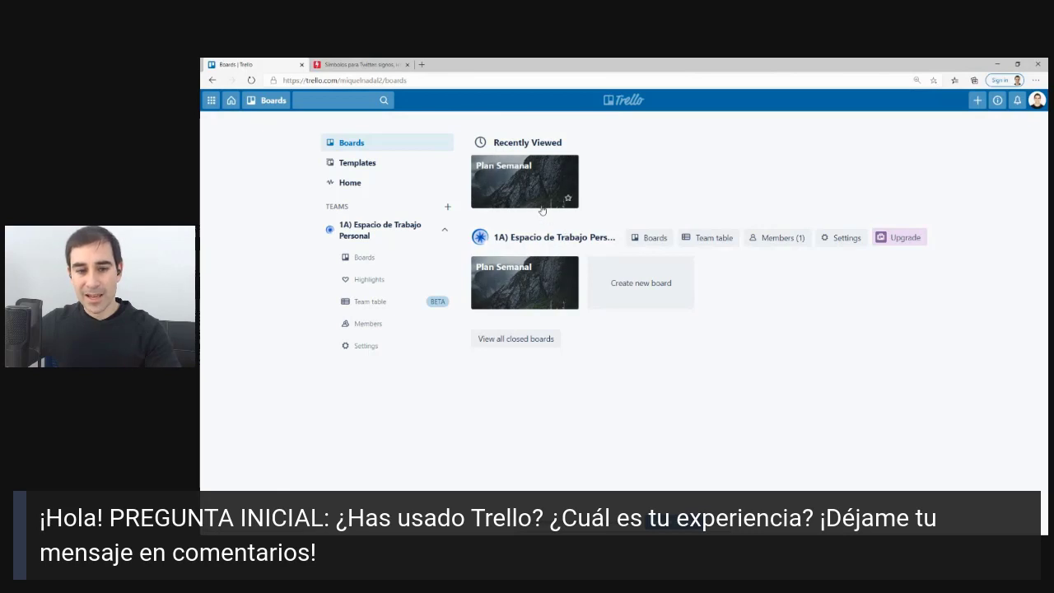
click(648, 287)
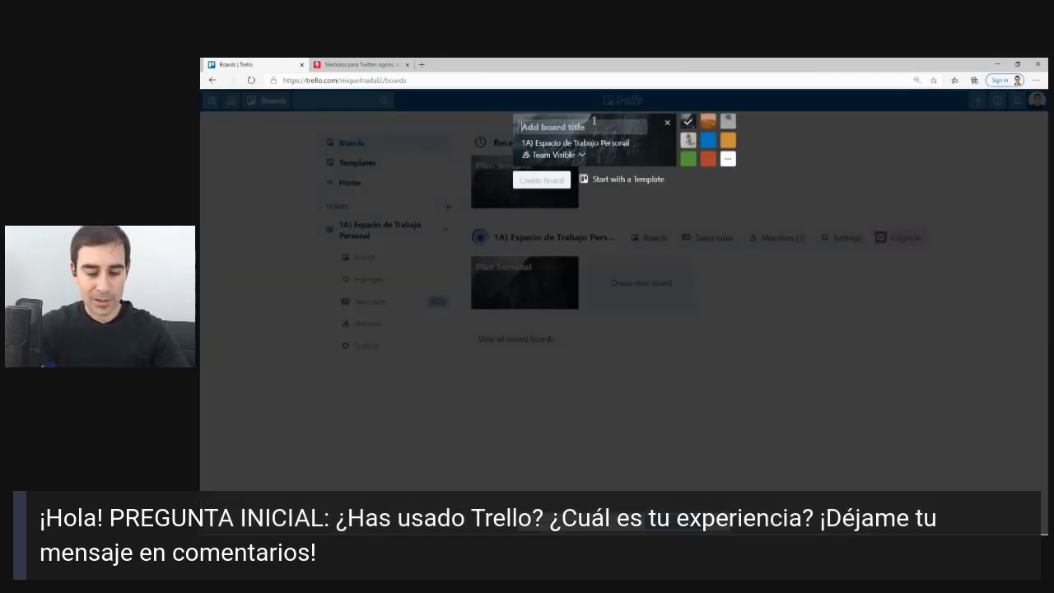
text(P)
key(BackSpace)
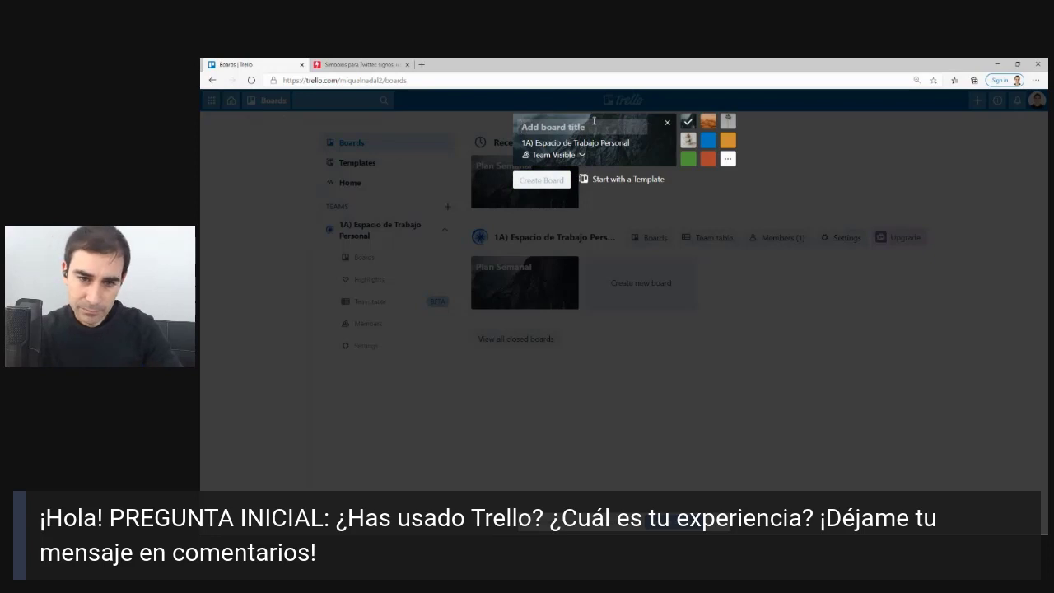
text(M)
key(BackSpace)
text(Mis Pr)
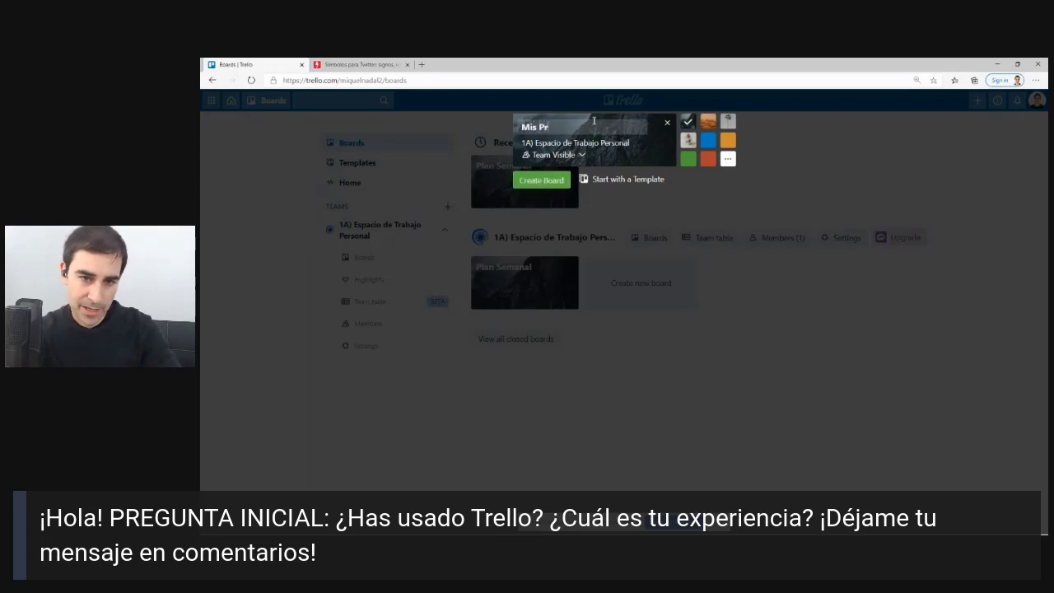
text(oyectos)
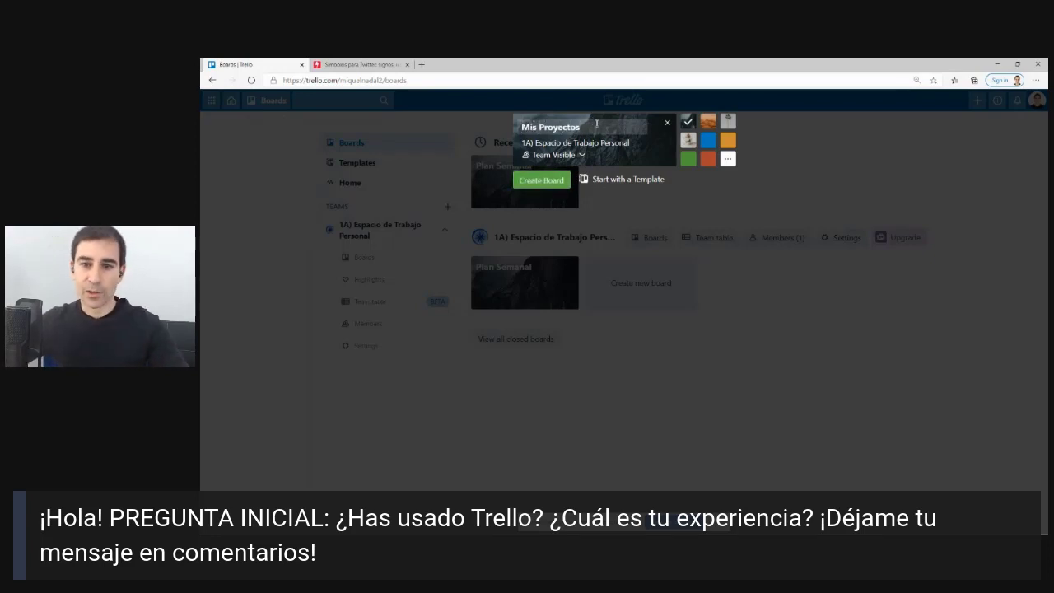
Choose the dark escalator photo as background and create the board.
click(726, 159)
click(761, 210)
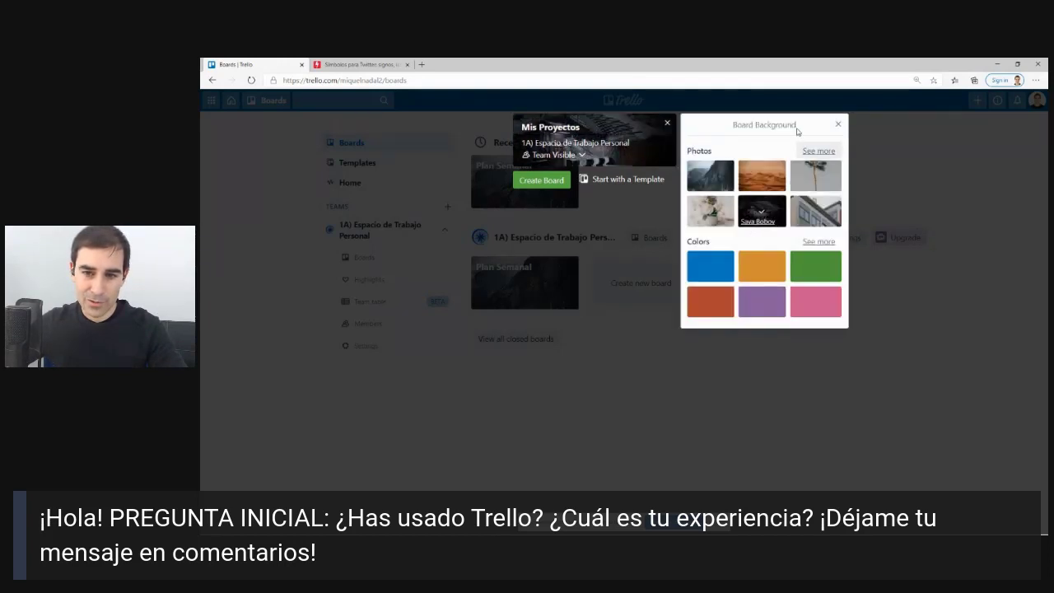
click(838, 124)
click(541, 179)
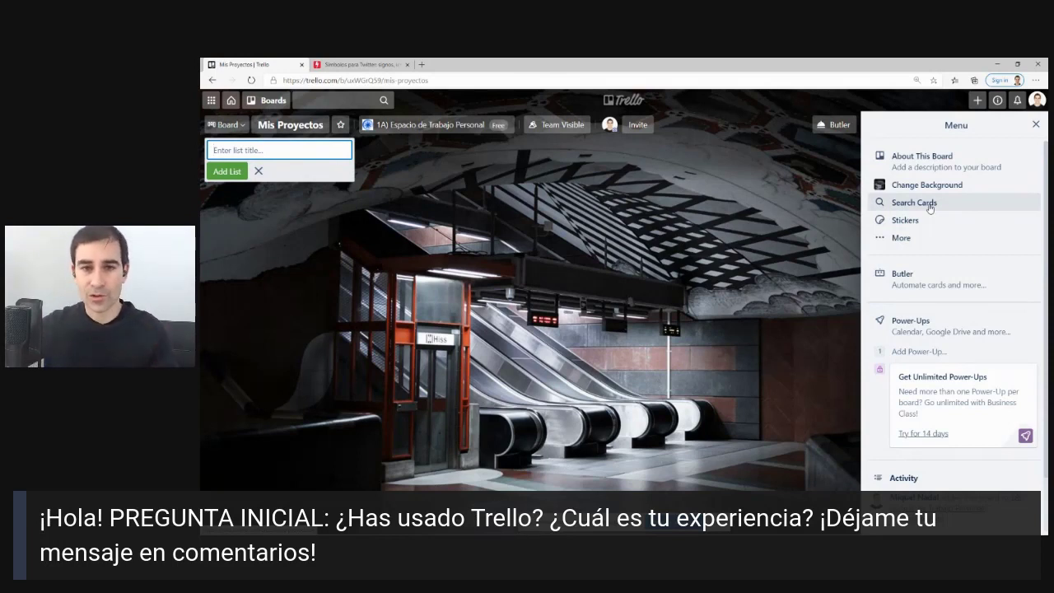
Add the lists Proyectos Activos, Proyectos En Espera and Proyectos Hechos.
text(Pro)
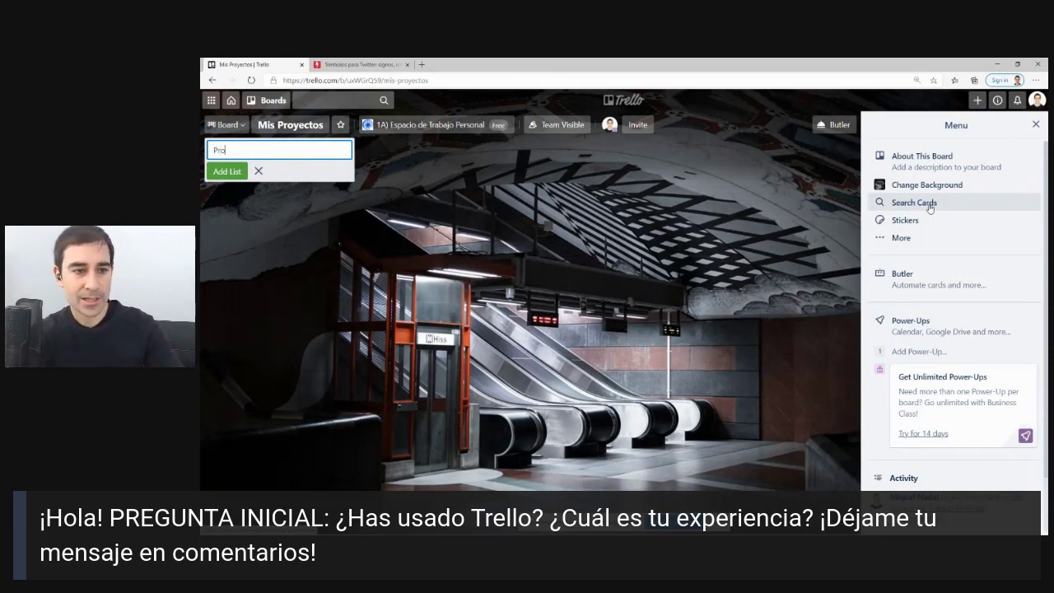
text(yectos)
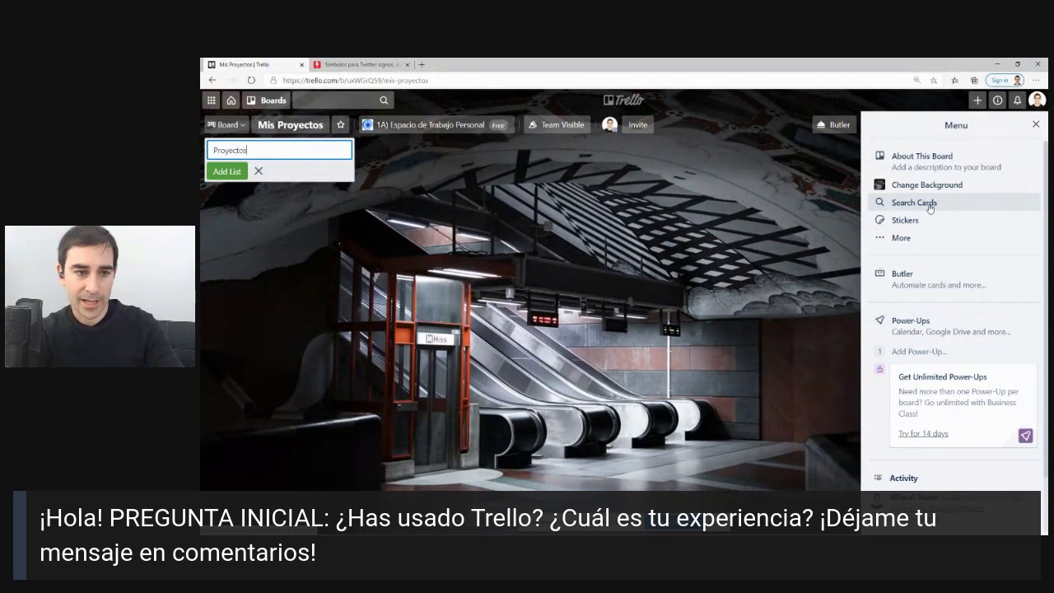
text( Ac)
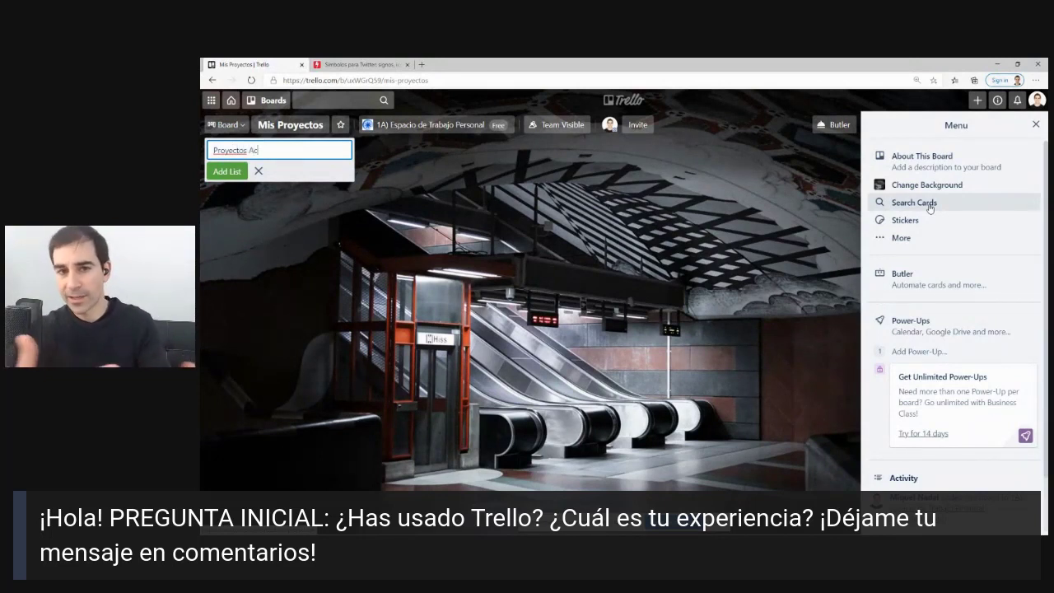
text(tivos)
key(Return)
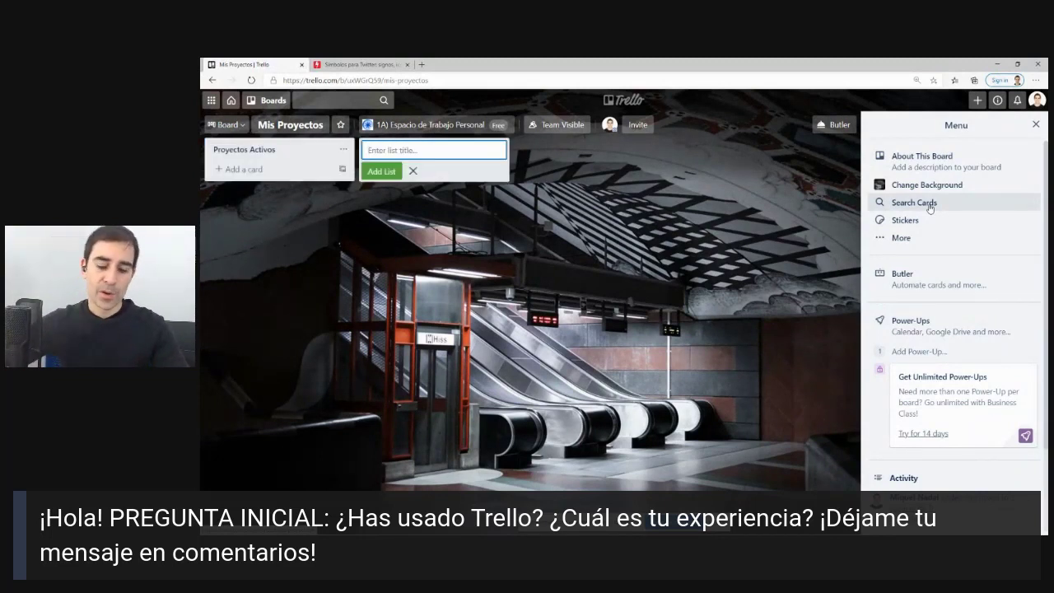
text(Proyect)
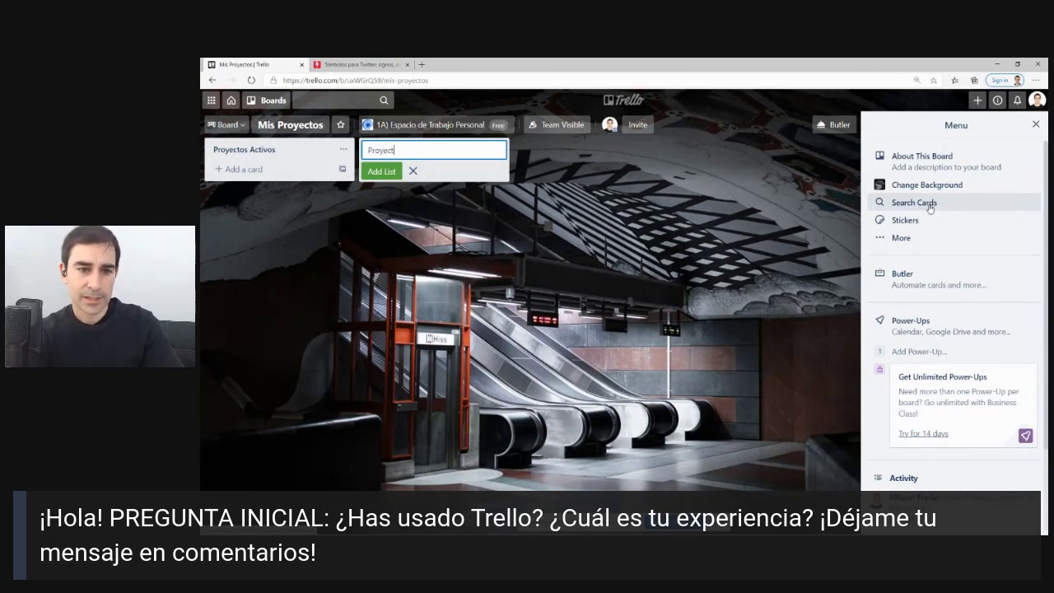
text(os E)
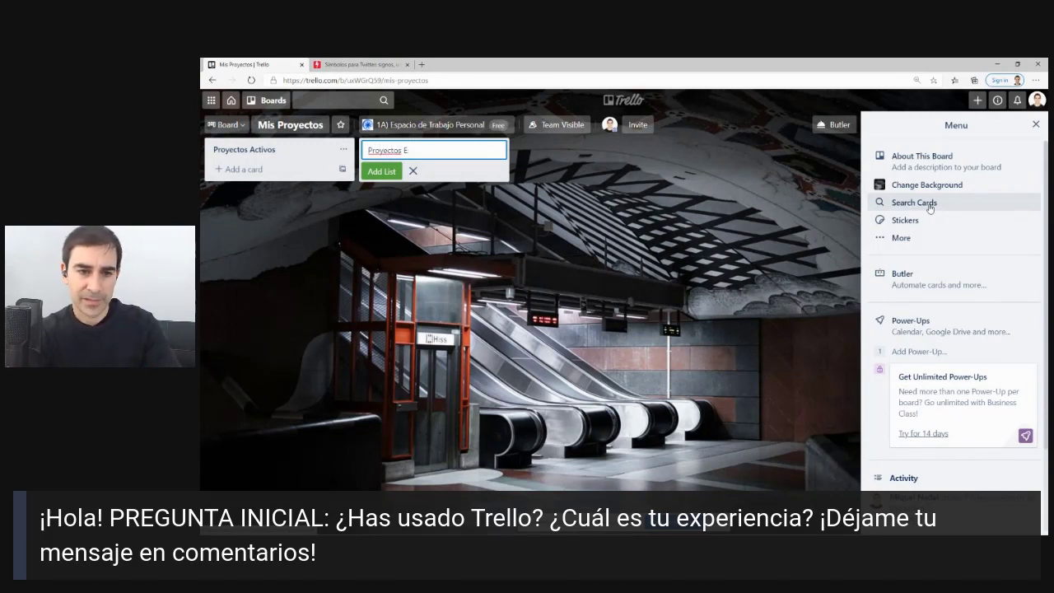
text(n Espera)
key(Return)
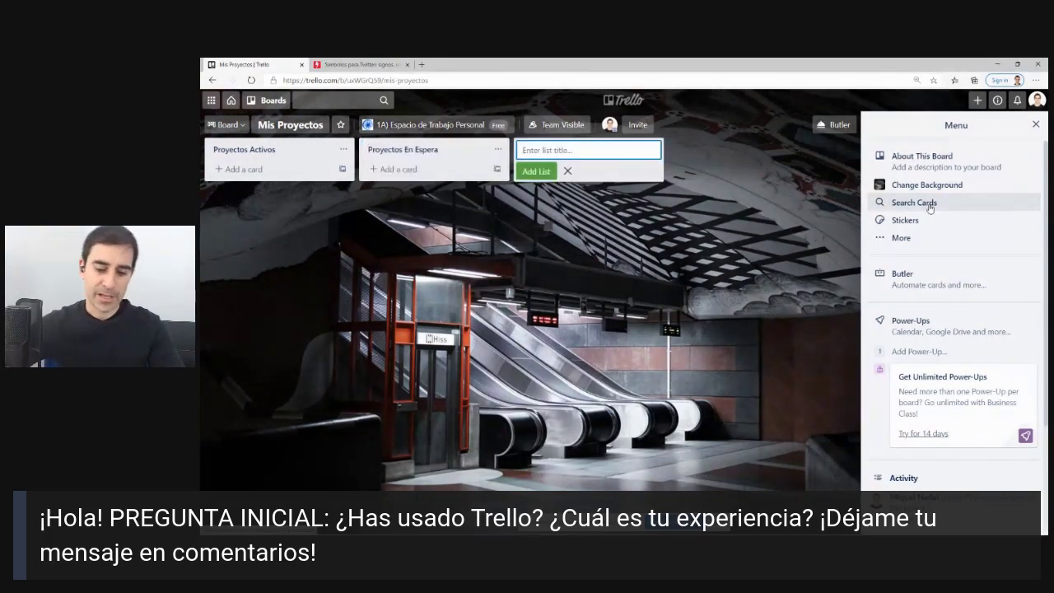
text(Proyectos)
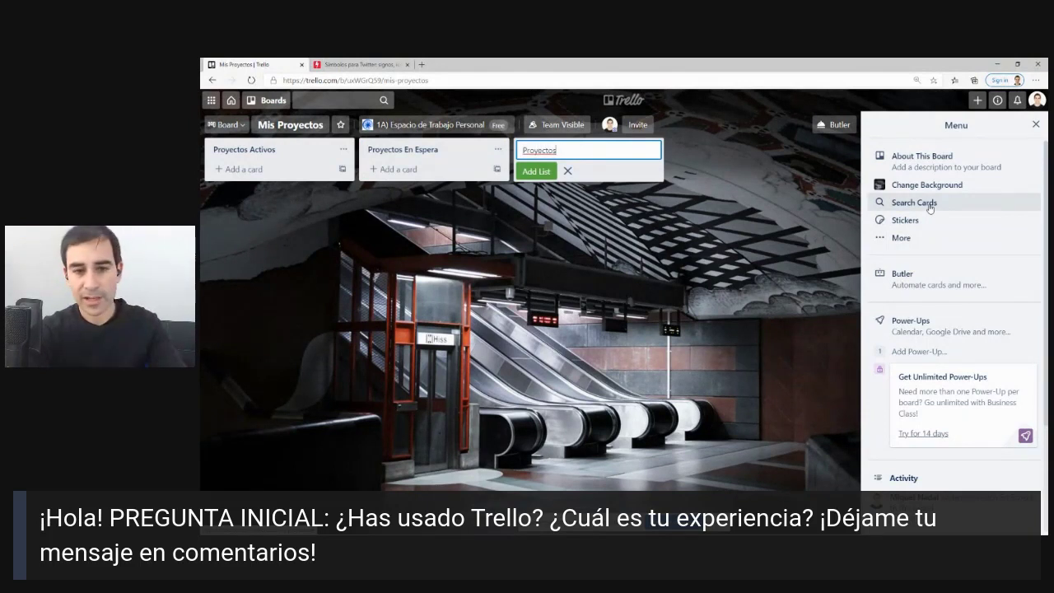
text( Hechos)
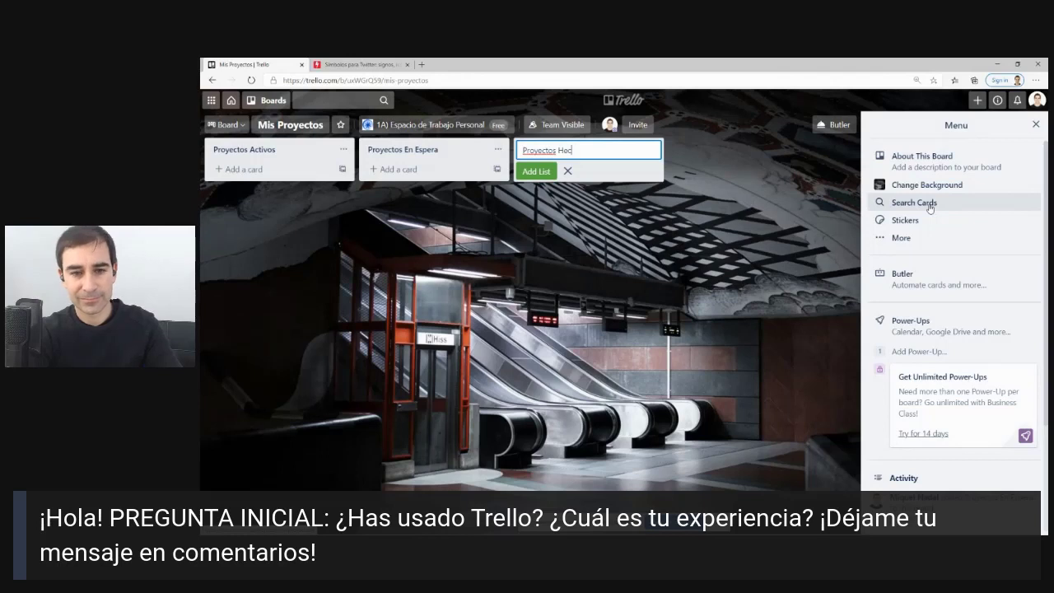
key(Return)
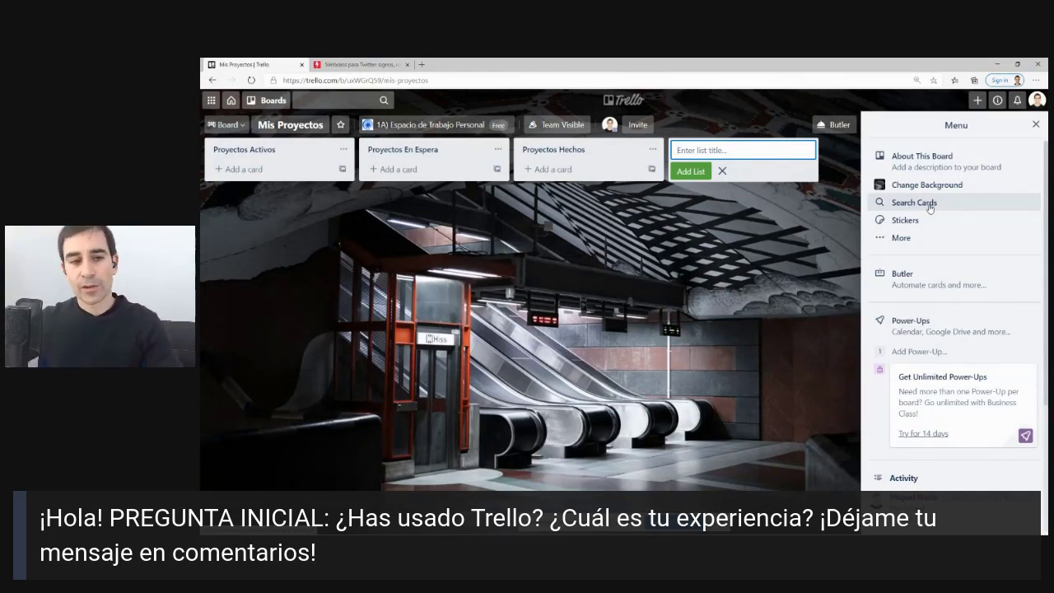
Add a Proyecto 1 card to Proyectos Activos and move Proyectos En Espera to the far left.
click(241, 168)
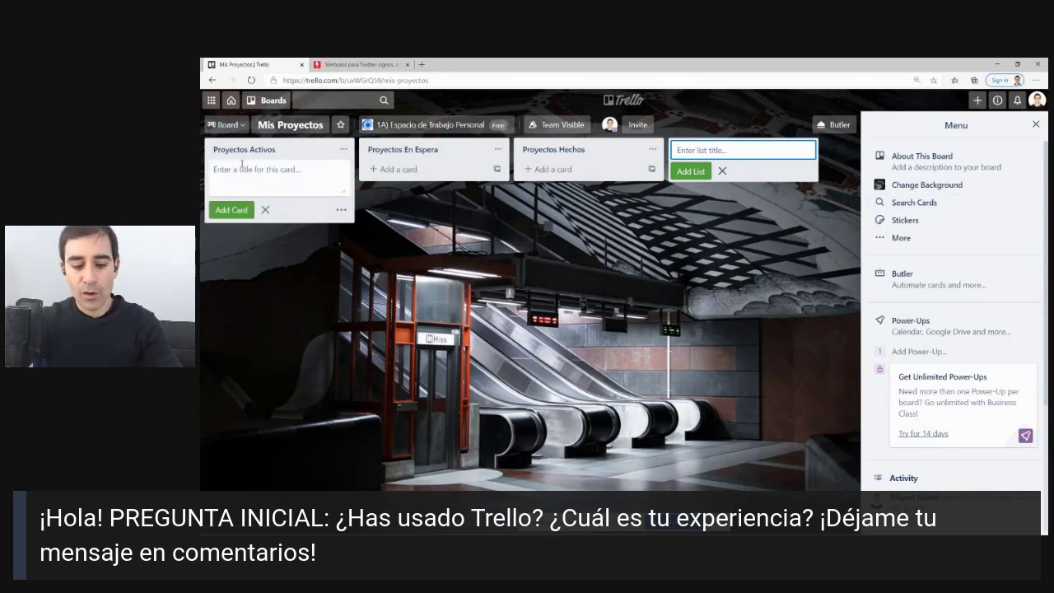
text(Proy)
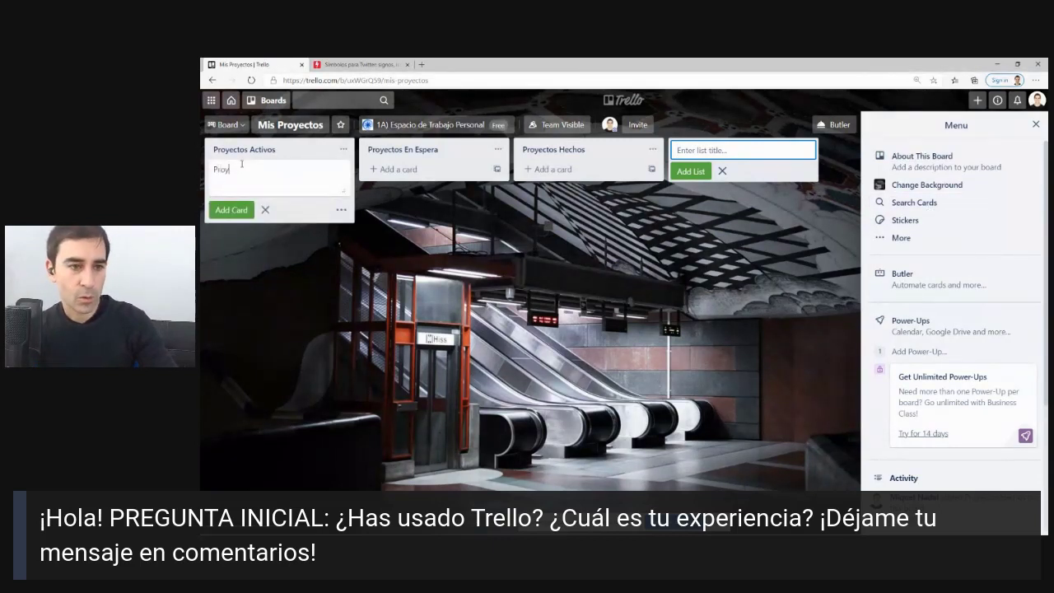
text(ecto)
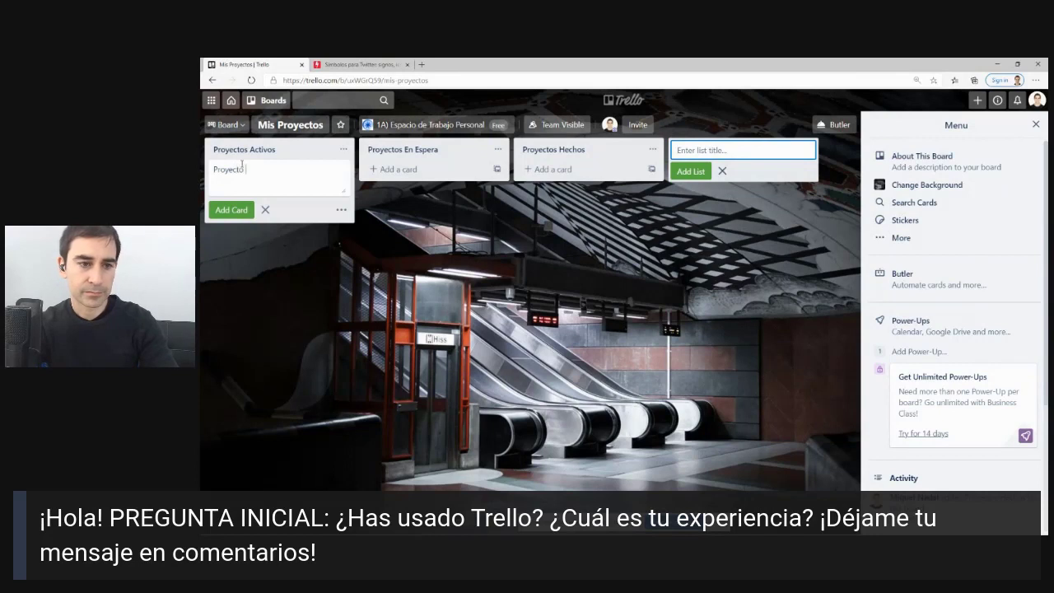
text( 1)
key(Return)
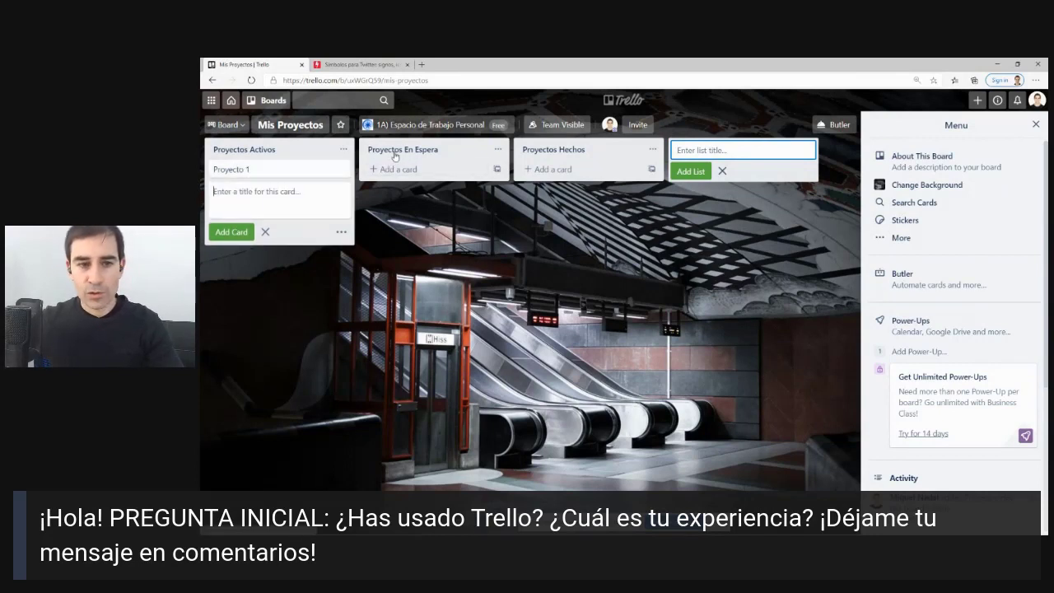
drag(397, 151, 229, 146)
Add cards Proyecto 1, Proyecto 2 and Proyecto 3 to Proyectos En Espera.
click(247, 168)
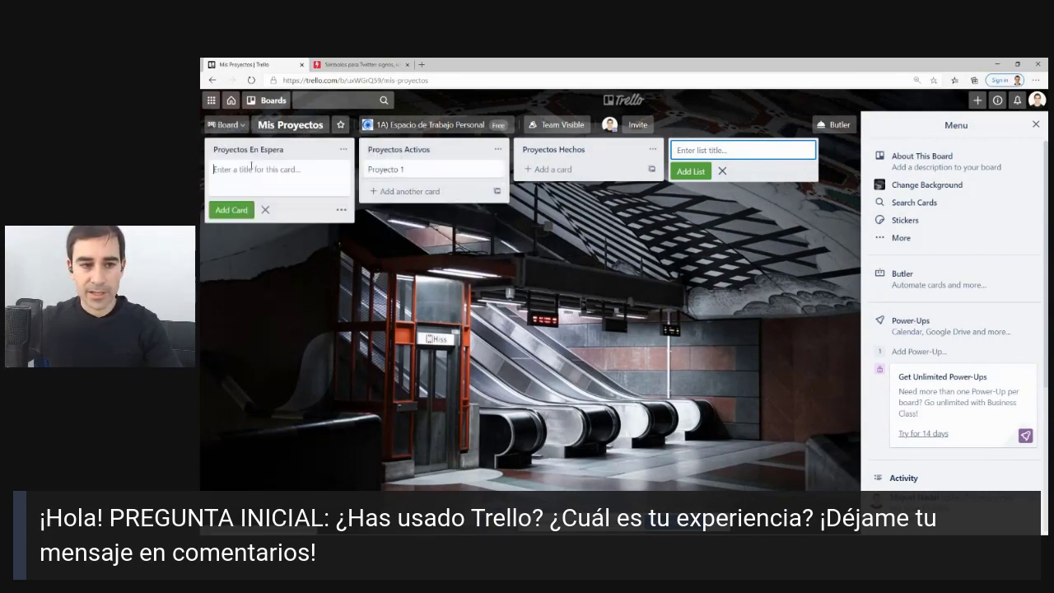
text(Proyecto 1)
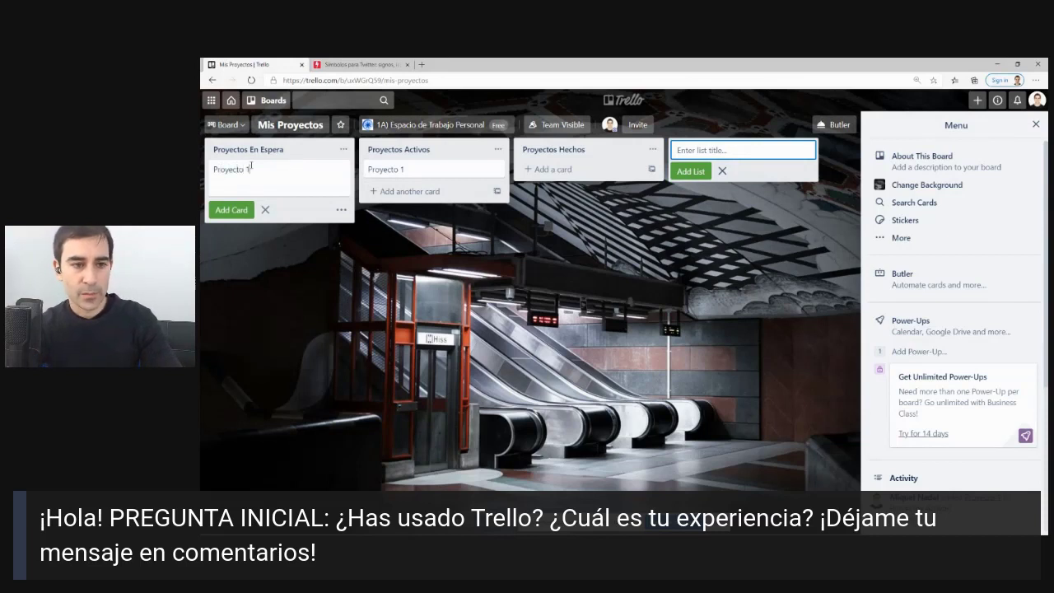
key(Return)
text(yecto 2)
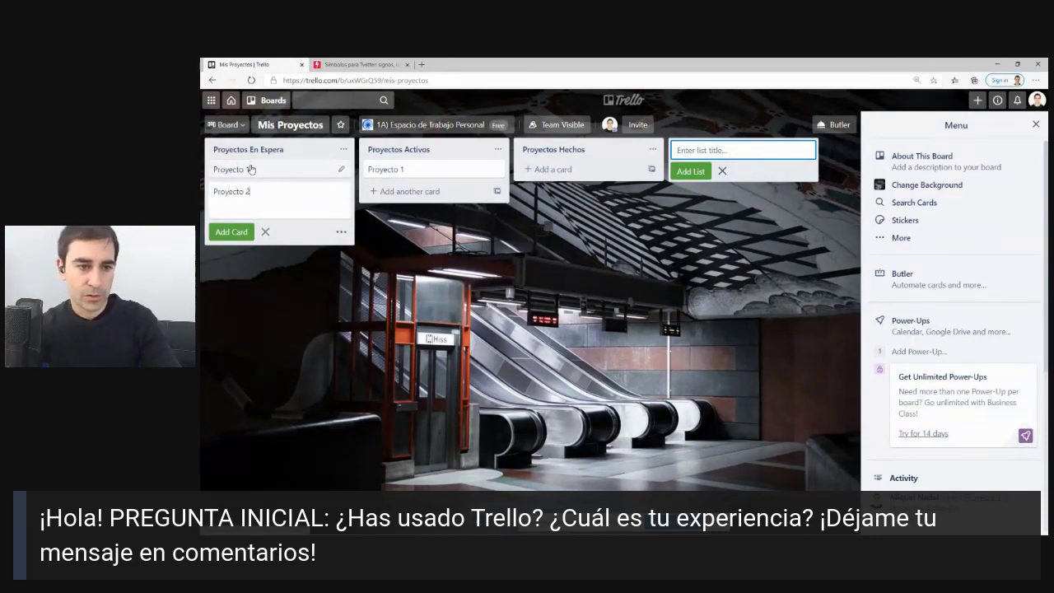
key(Return)
text(Proyecto 3)
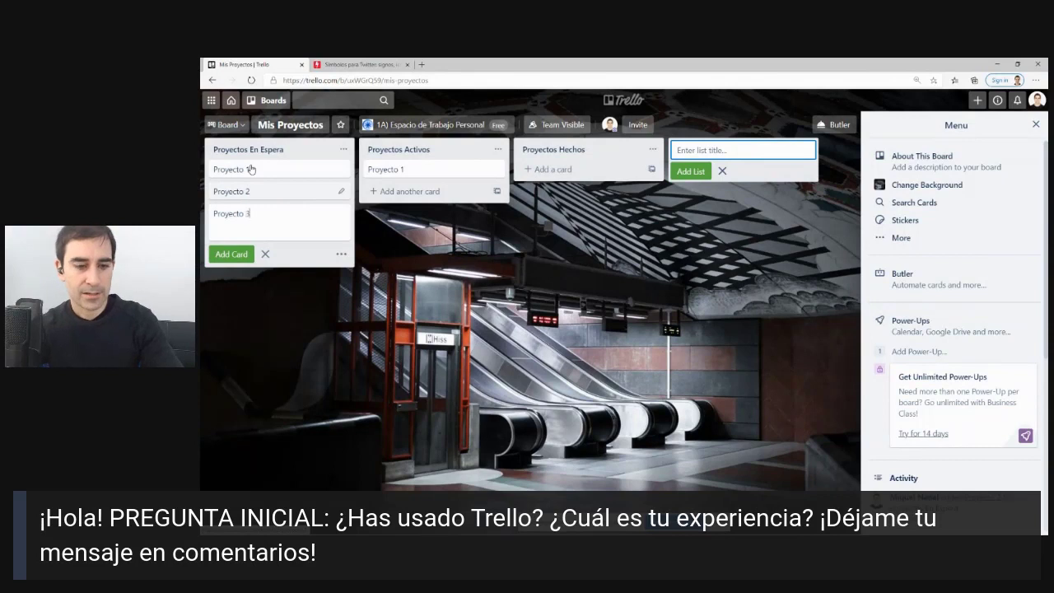
key(Return)
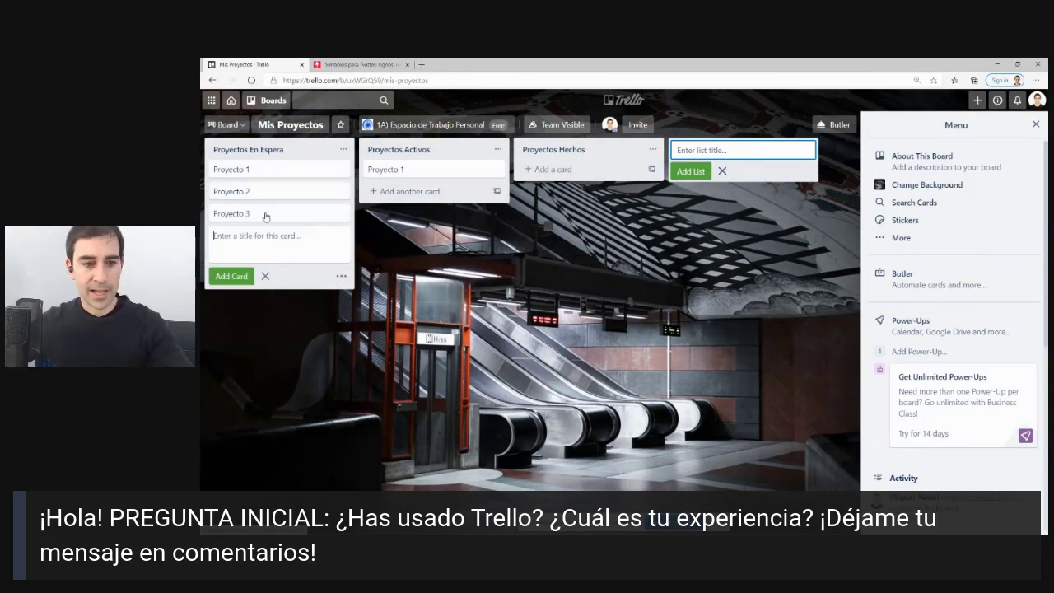
drag(232, 253, 296, 265)
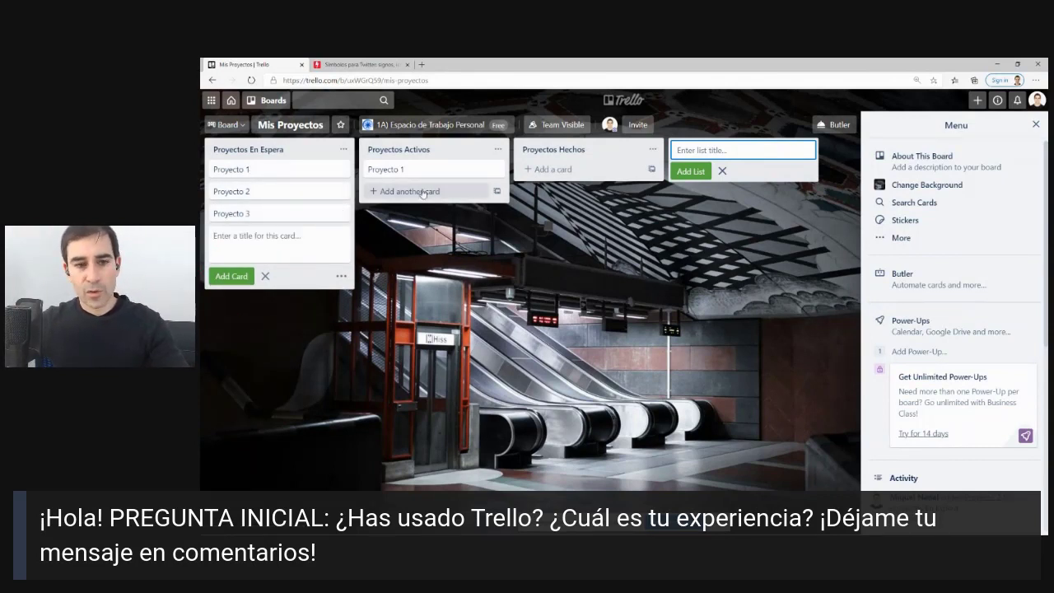
Rename the Proyectos Activos card to Proyecto 4.
click(423, 178)
click(505, 138)
key(BackSpace)
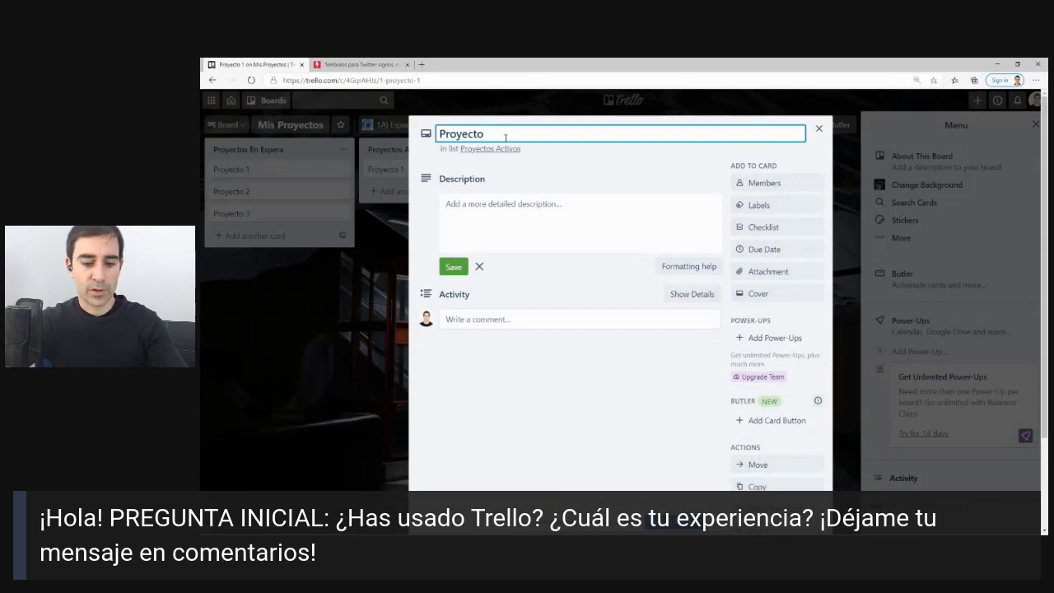
text(4)
key(Return)
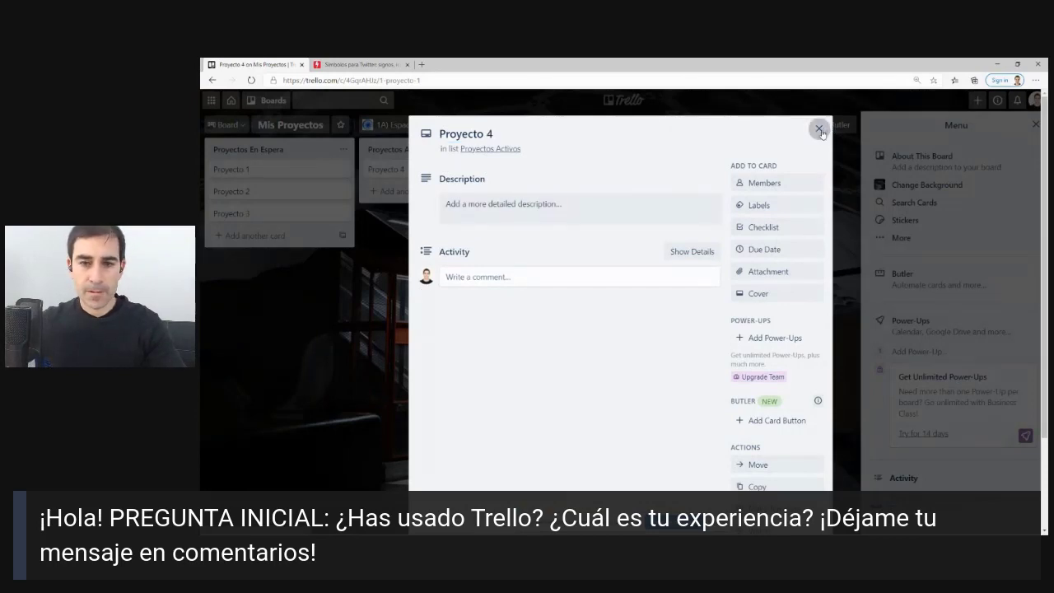
click(819, 129)
Add Proyecto 5 to Proyectos Activos and Proyecto 6 to Proyectos Hechos.
text(Proyecto 5)
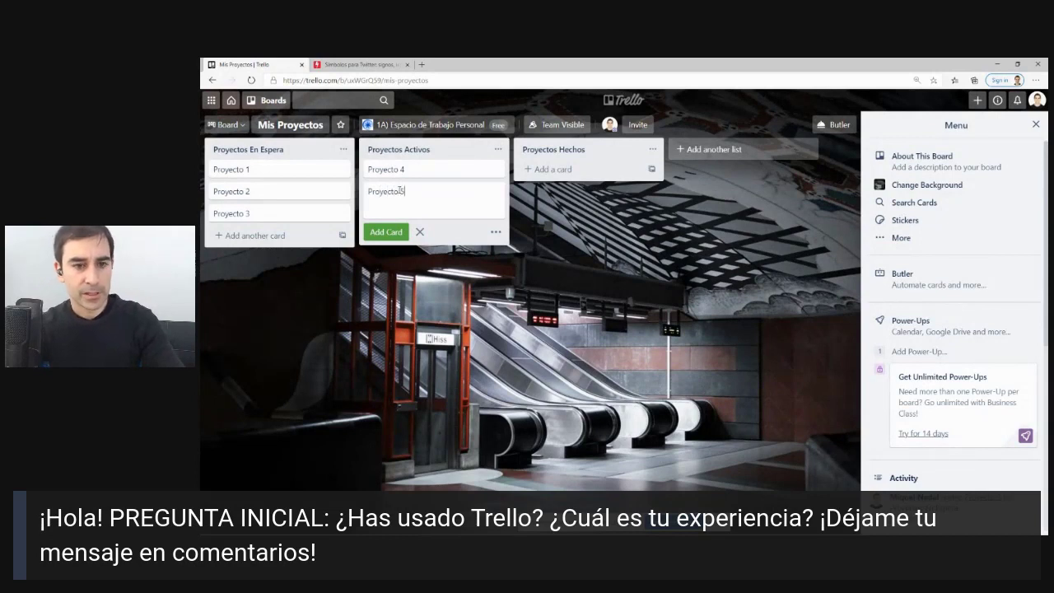
key(Return)
click(553, 169)
text(P)
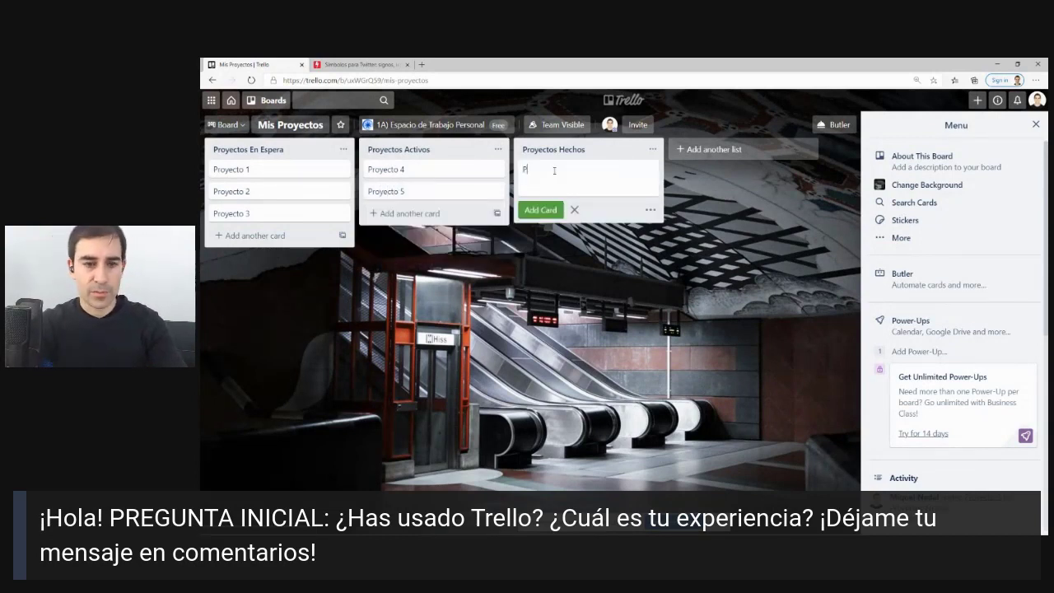
text(royecto 6)
key(Return)
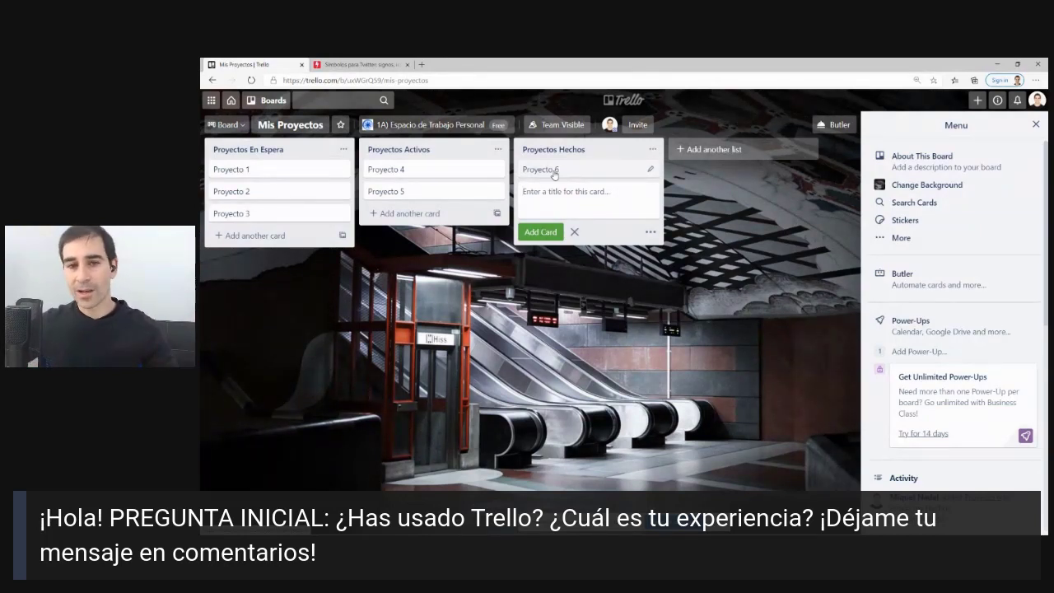
Give Proyecto 1 the description "Descripción mínima proyecto: 2 líneas ... (objetivo)".
click(262, 177)
click(492, 203)
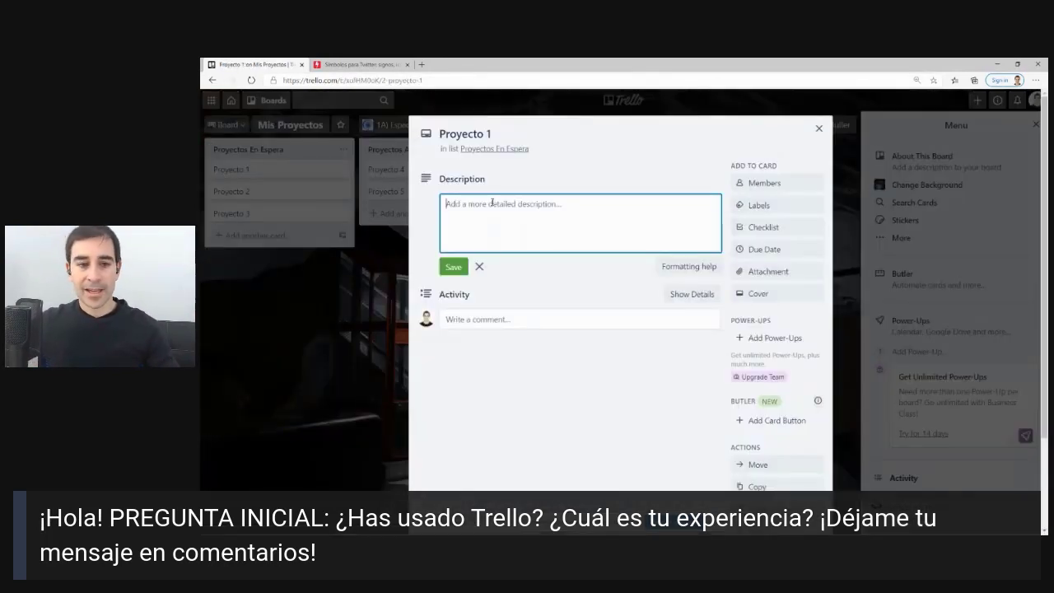
text(Descripcion)
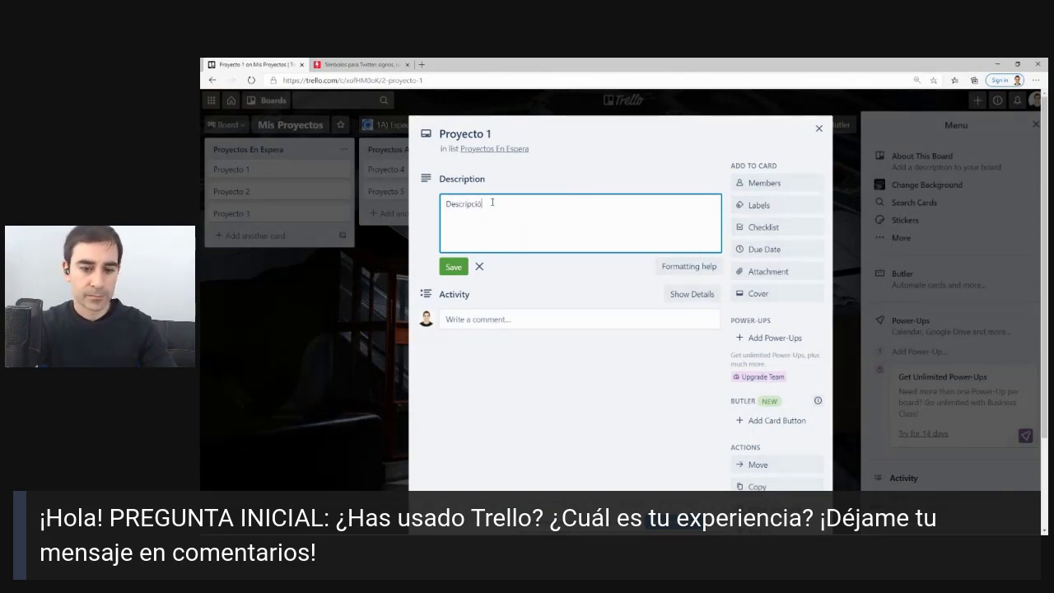
text( n)
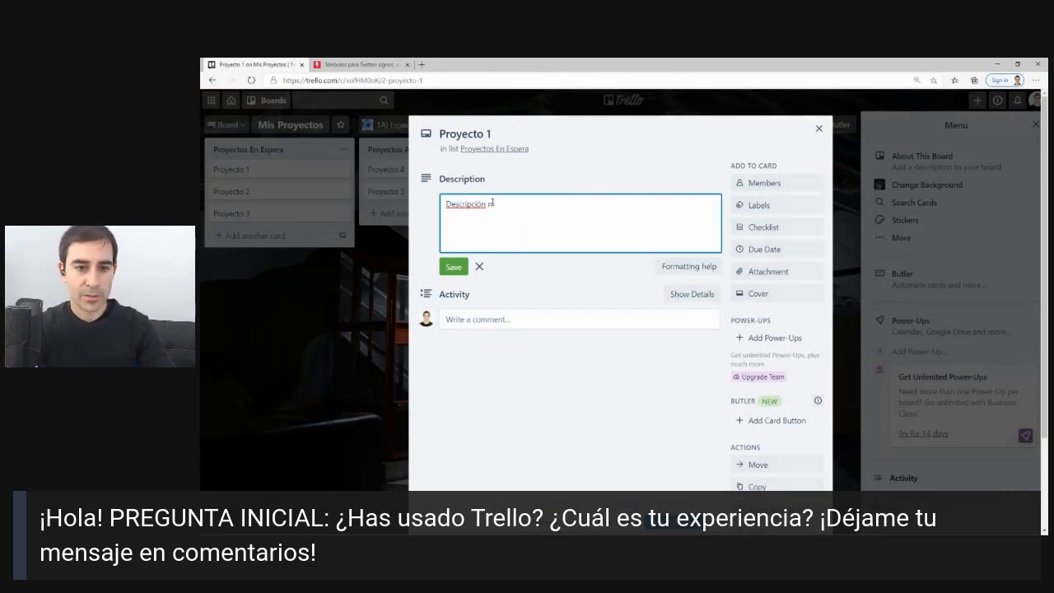
text(ínima )
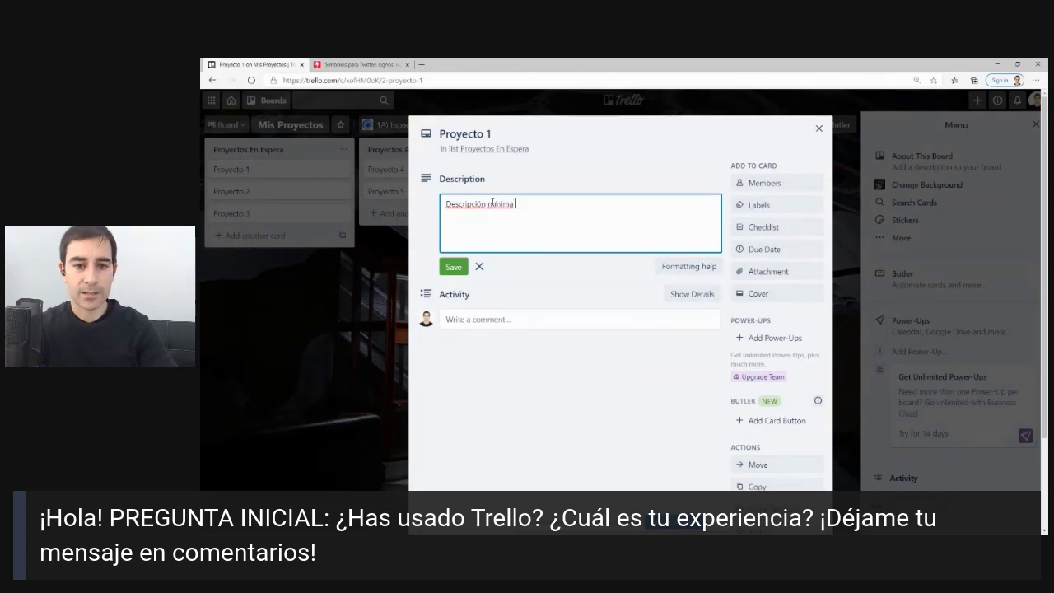
text(proy)
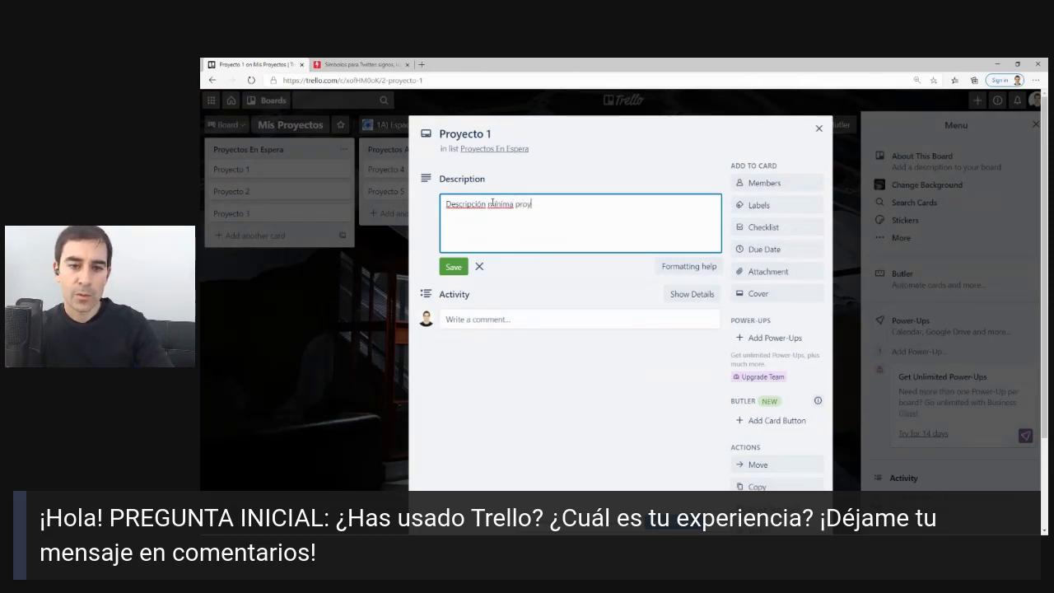
text(ecto)
text(c)
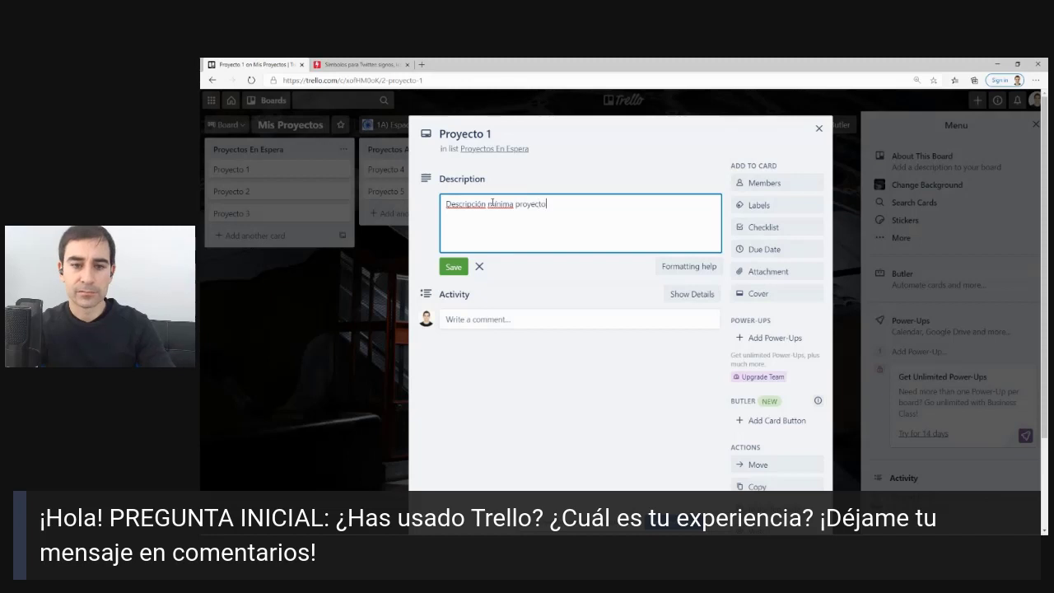
text(: 2 líneas)
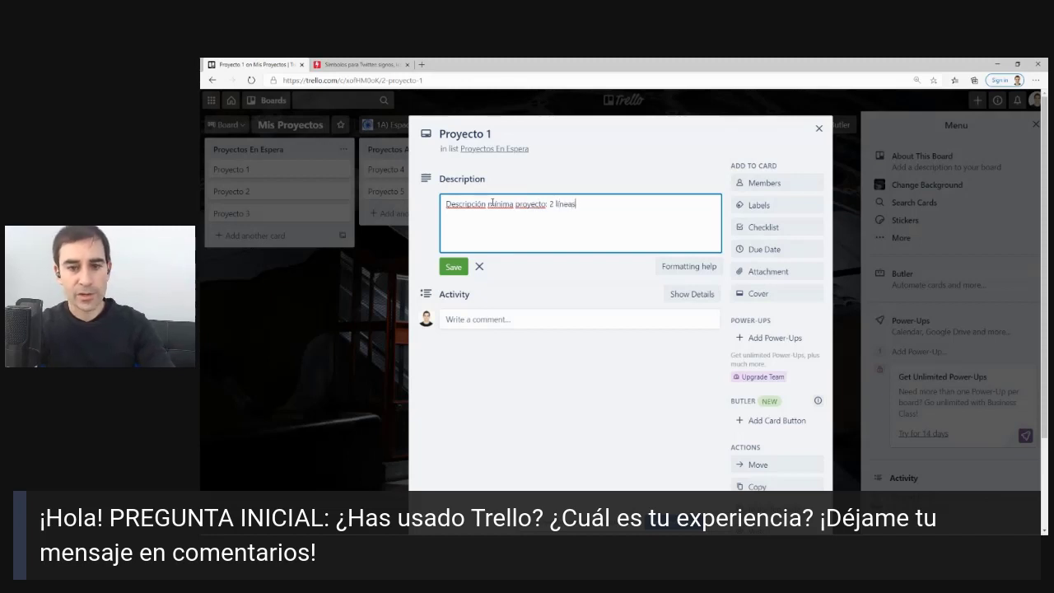
text( ... (objetiv)
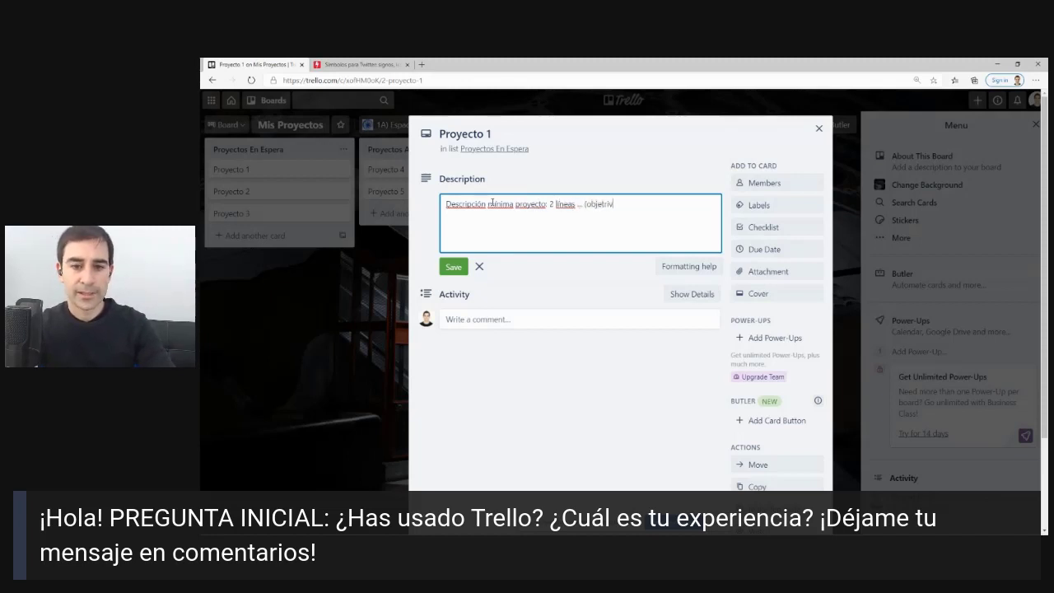
text(o)
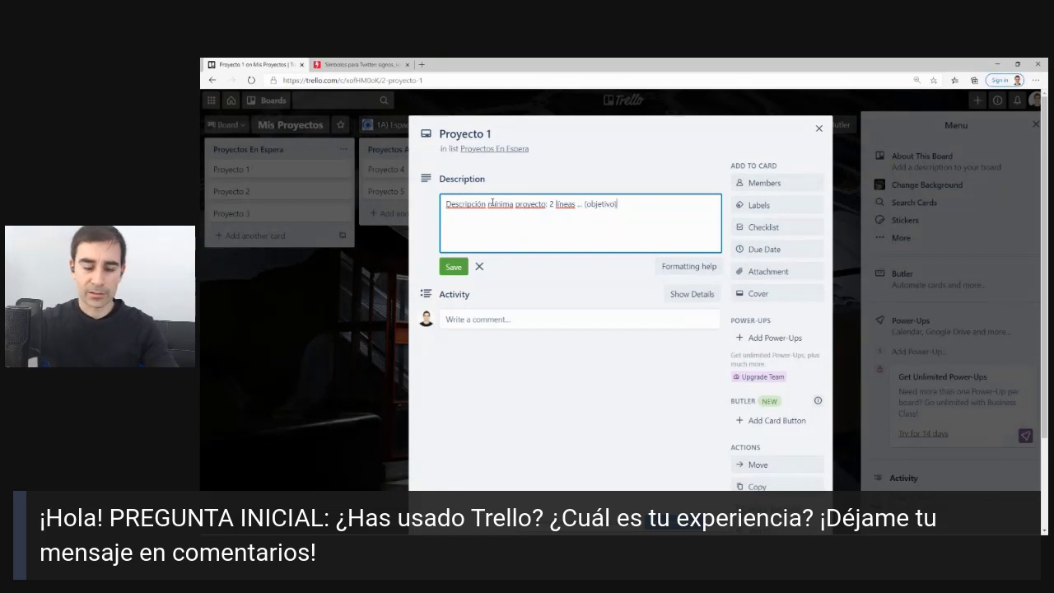
text())
click(622, 161)
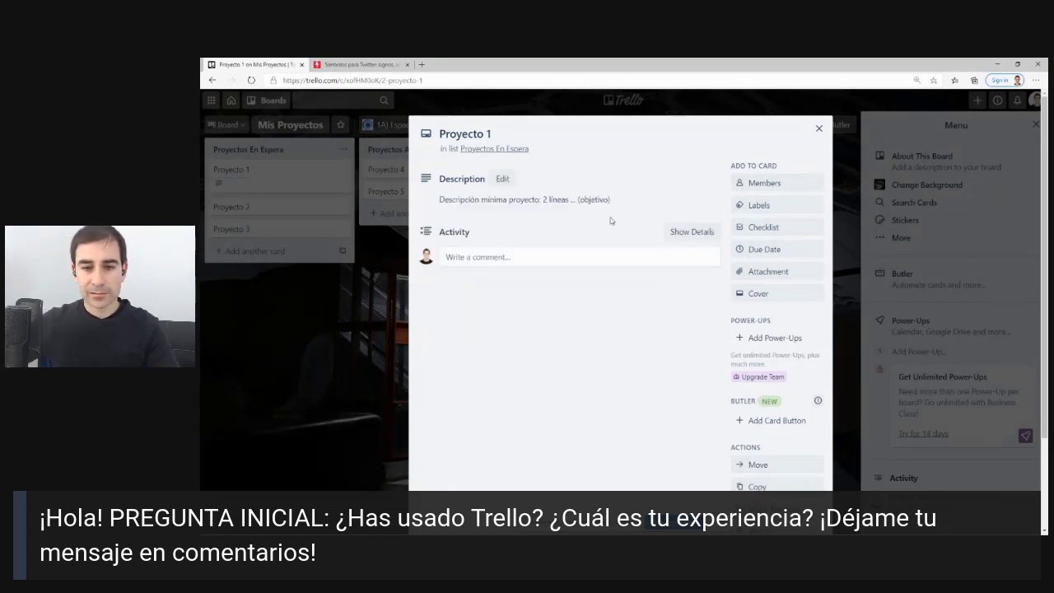
Search the board members and assign one to the Proyecto 1 card.
click(791, 185)
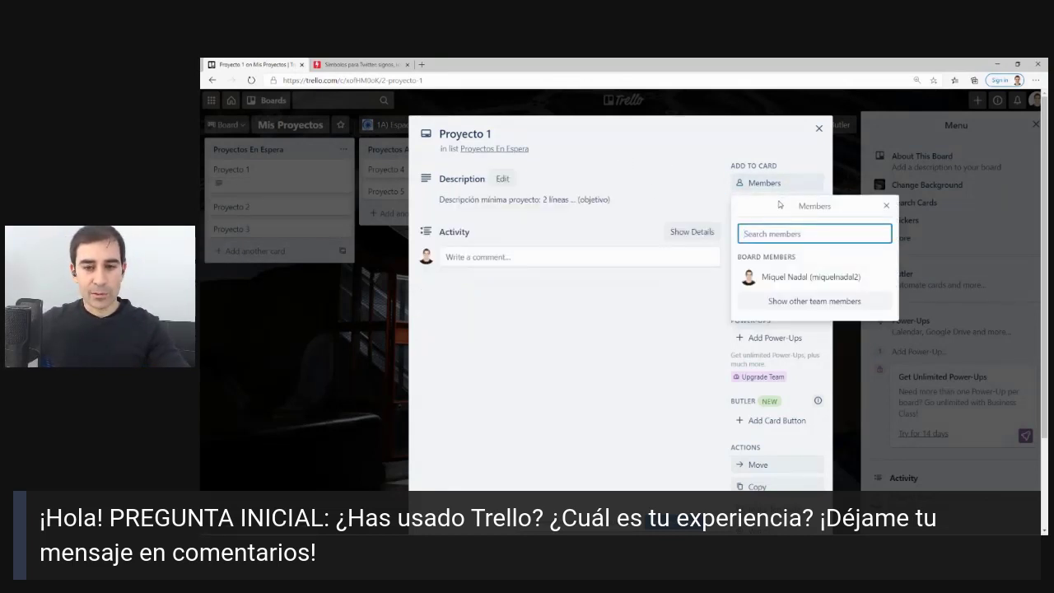
mouse_move(801, 173)
mouse_down()
mouse_move(728, 231)
mouse_move(791, 174)
mouse_up()
key(Escape)
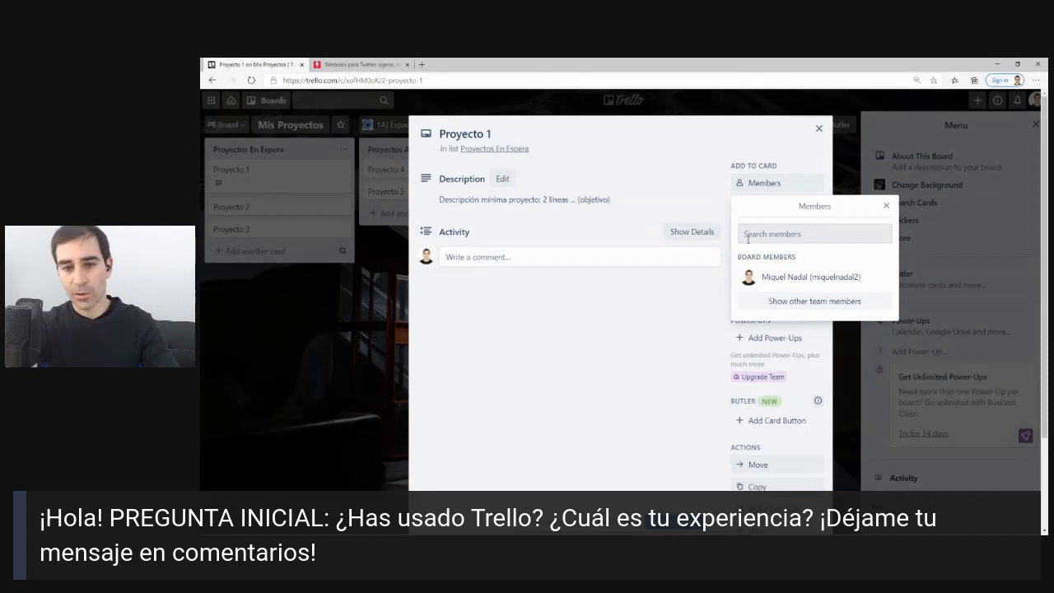
click(747, 235)
text(dav)
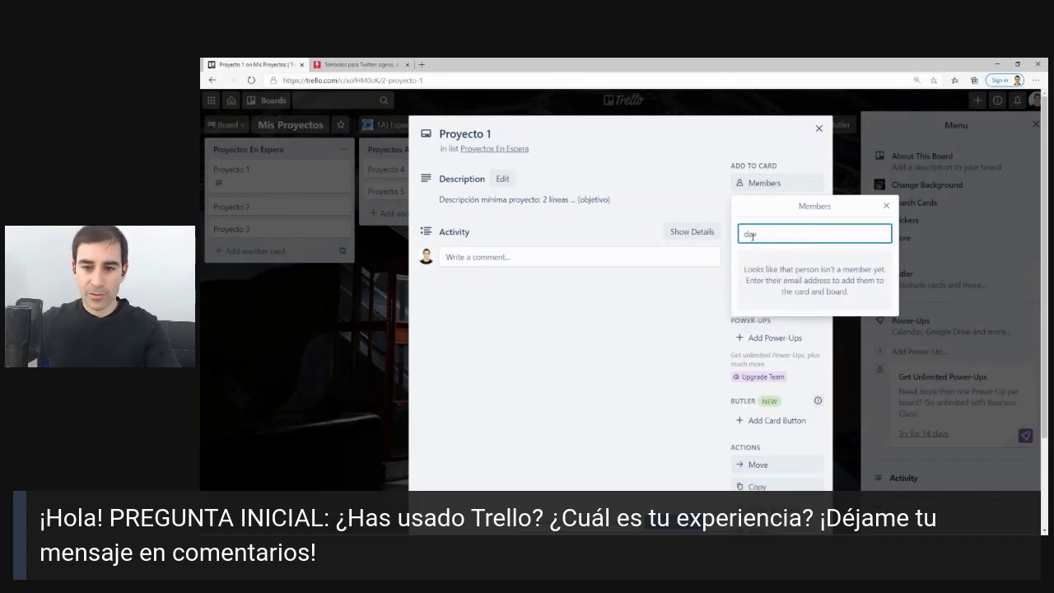
key(BackSpace)
key(BackSpace)
key(BackSpace)
text(da)
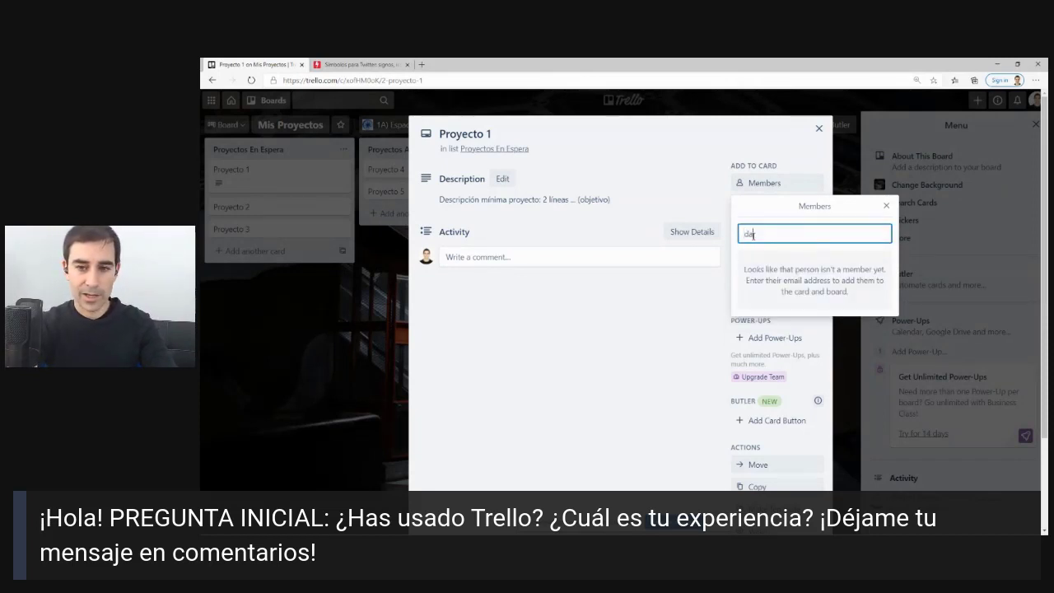
key(BackSpace)
key(BackSpace)
text(mi)
key(BackSpace)
key(BackSpace)
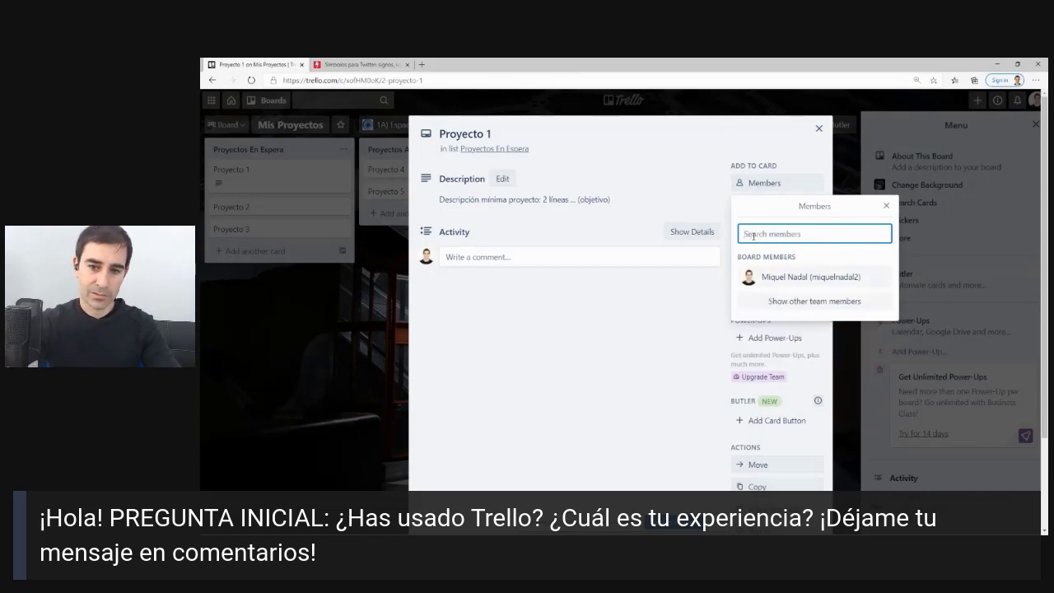
click(796, 279)
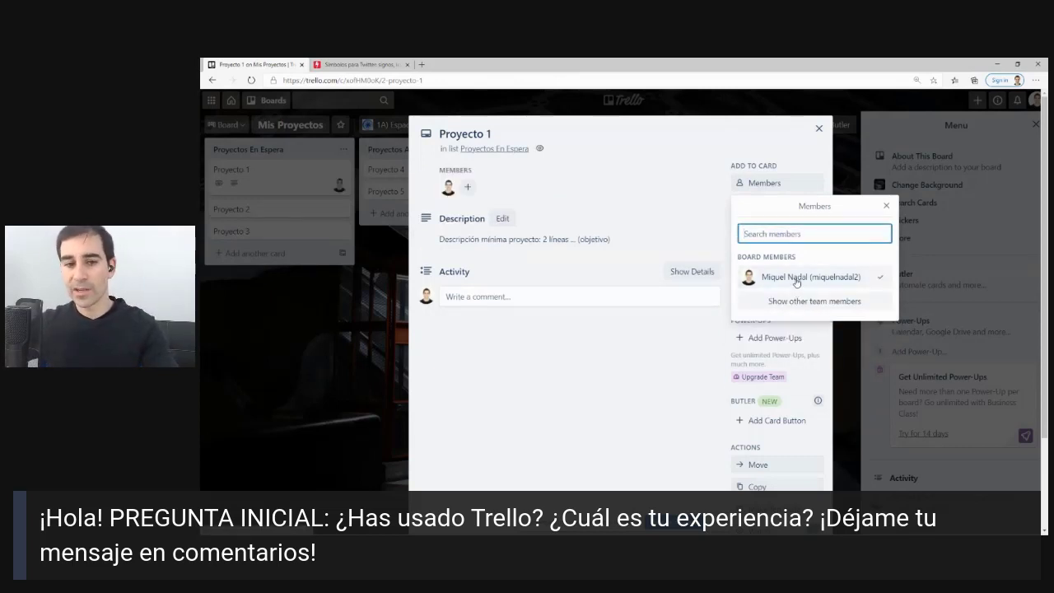
click(660, 135)
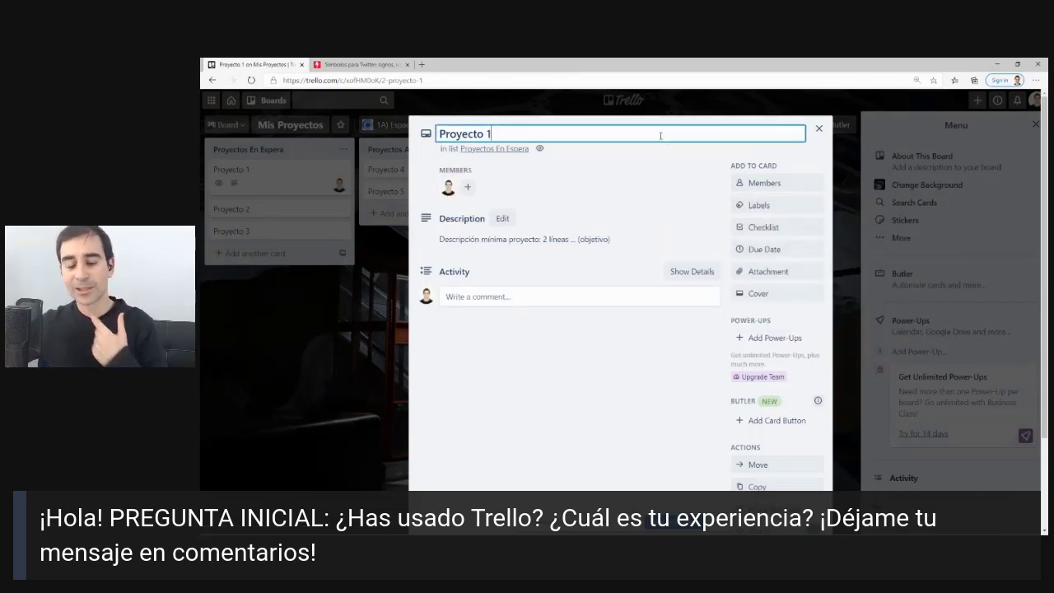
click(594, 163)
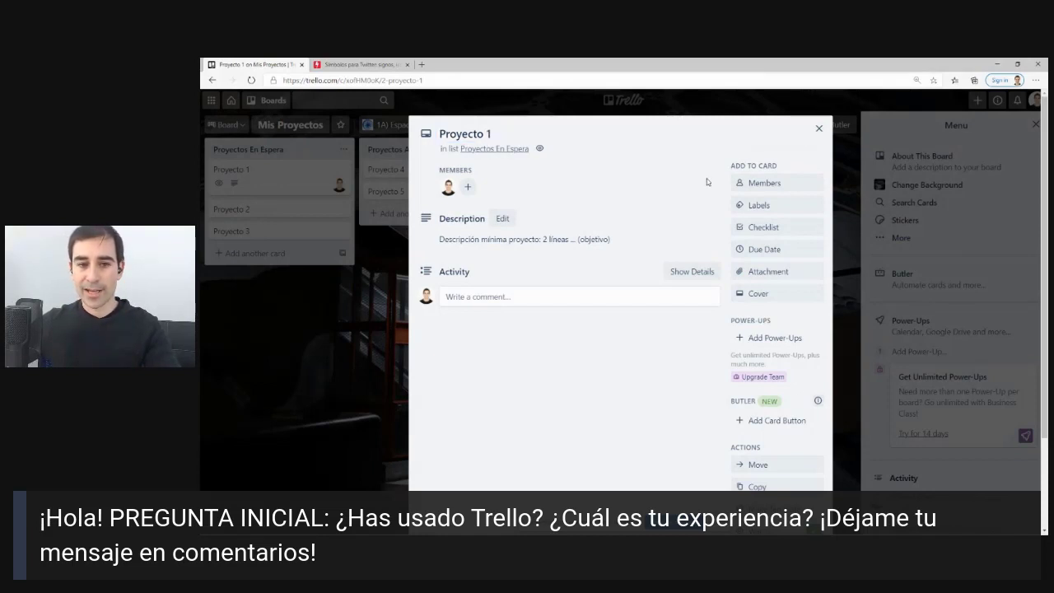
mouse_move(508, 229)
mouse_down()
mouse_move(489, 157)
mouse_move(516, 235)
mouse_up()
key(Escape)
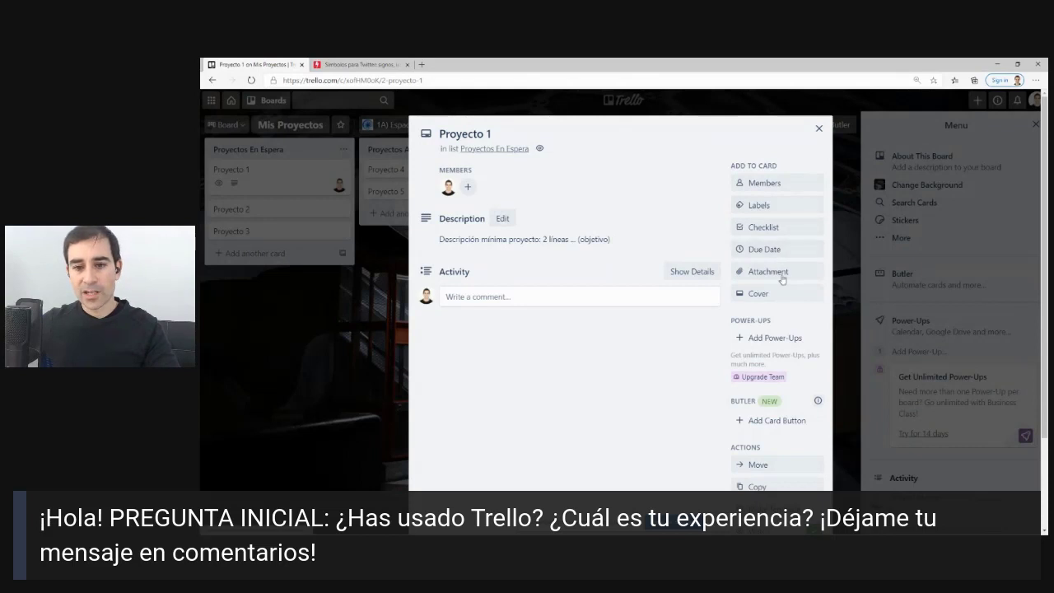
Set Proyecto 1's due date to January 25 and close the card.
click(747, 250)
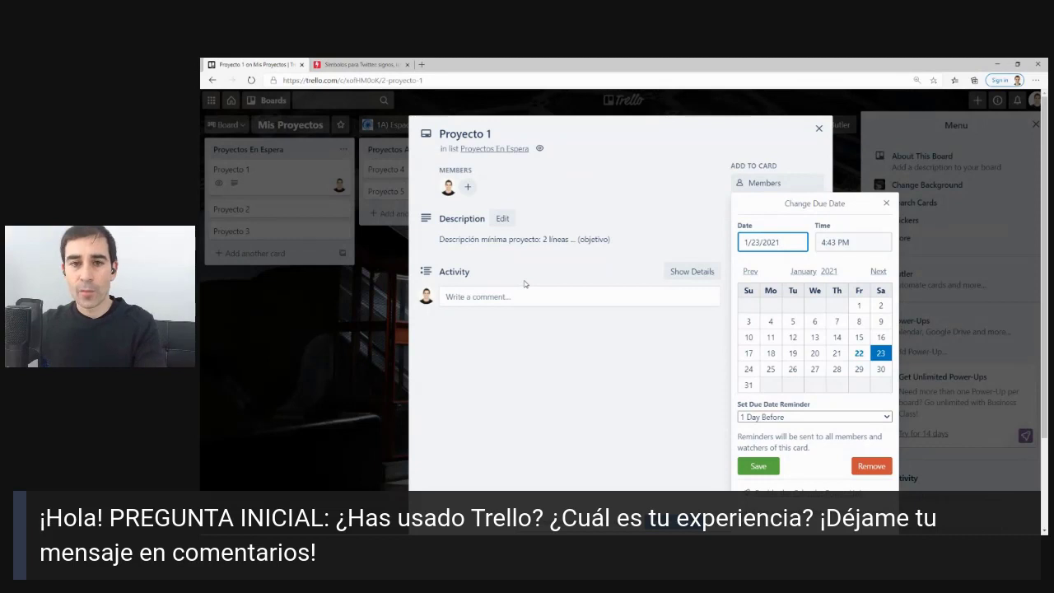
click(770, 368)
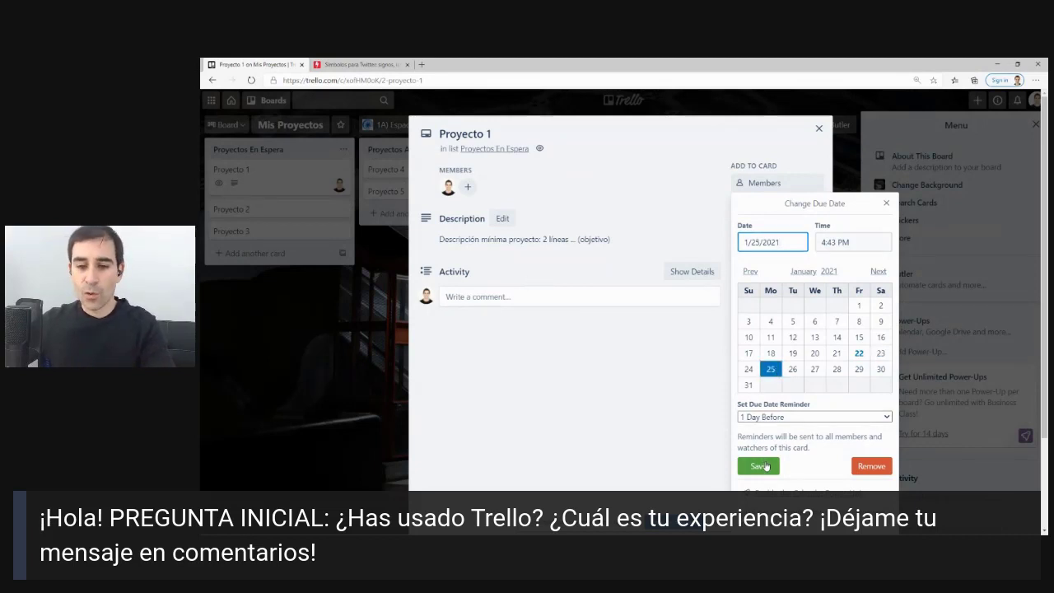
click(758, 466)
click(817, 130)
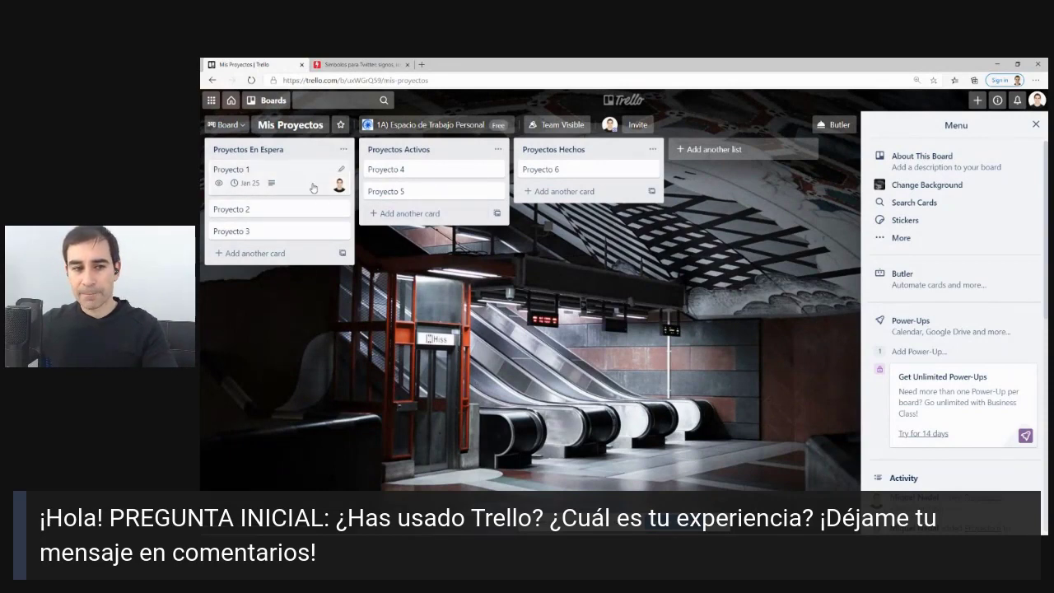
Add a checklist named 'Las primeras tareas' to Proyecto 1.
click(288, 173)
click(777, 227)
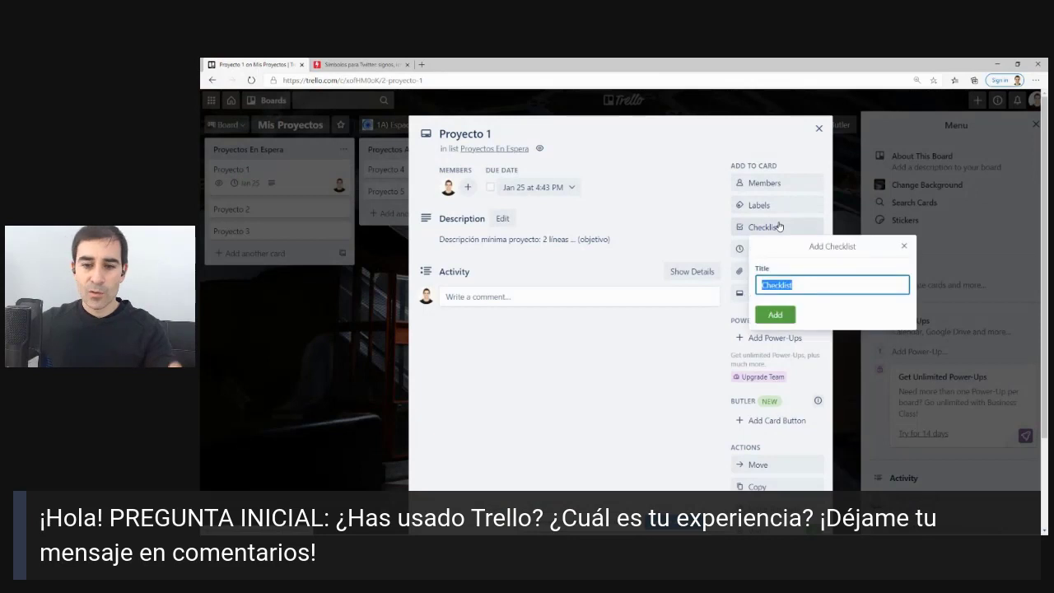
key(Return)
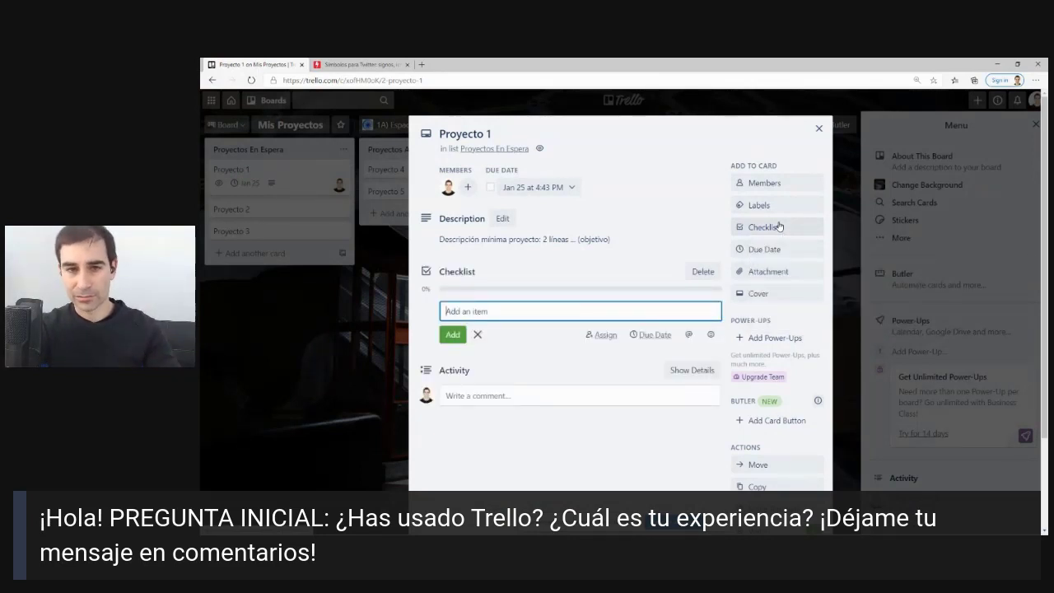
click(452, 273)
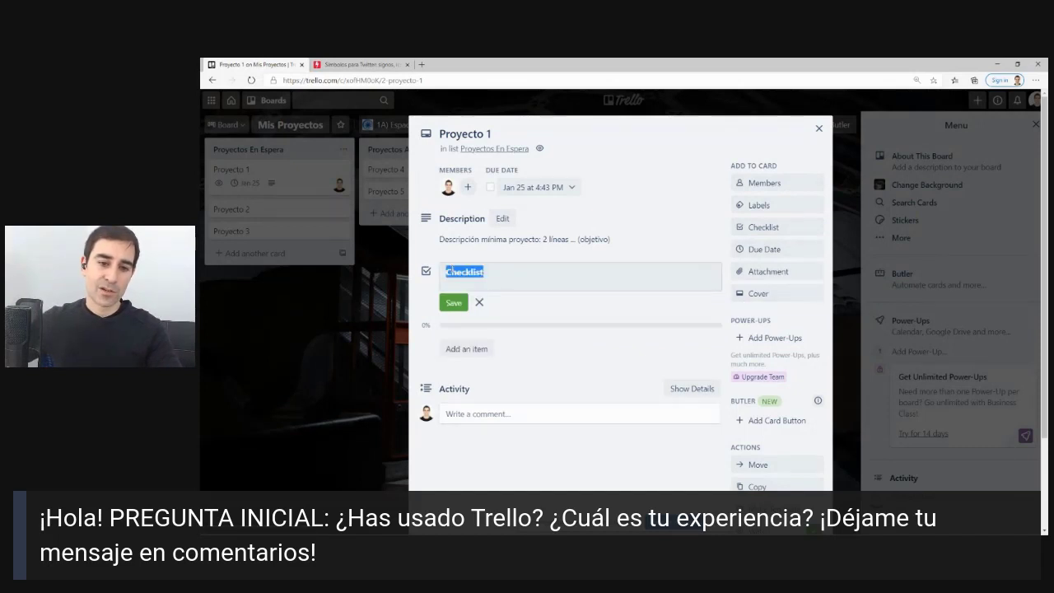
text(Las pri)
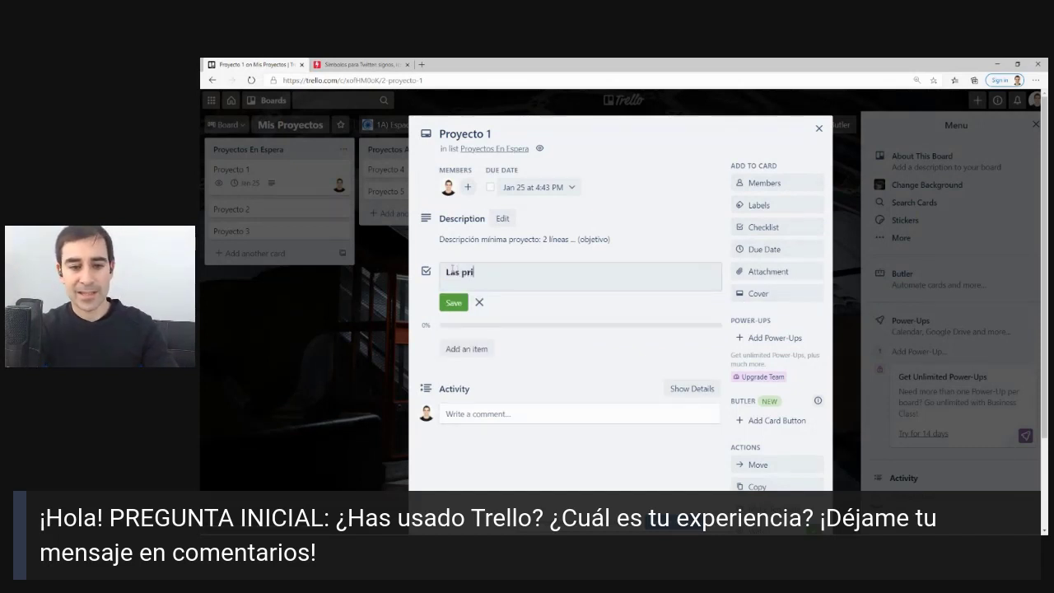
text(meras tareas)
key(Return)
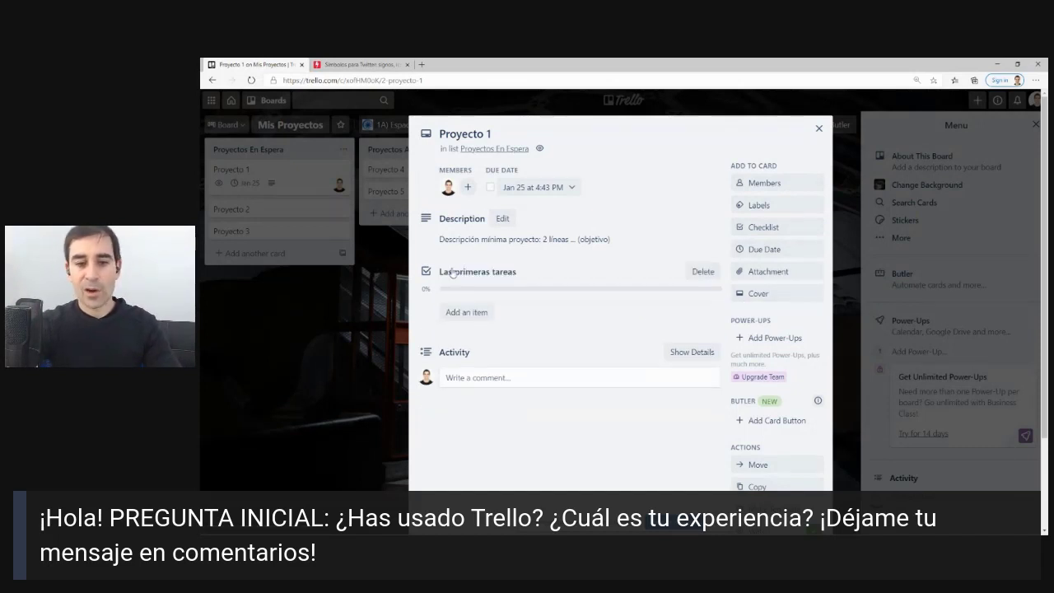
Add checklist items 'Pedir presupuesto' and 'Llamar a colaboradores Y,Z', then close the card.
click(469, 307)
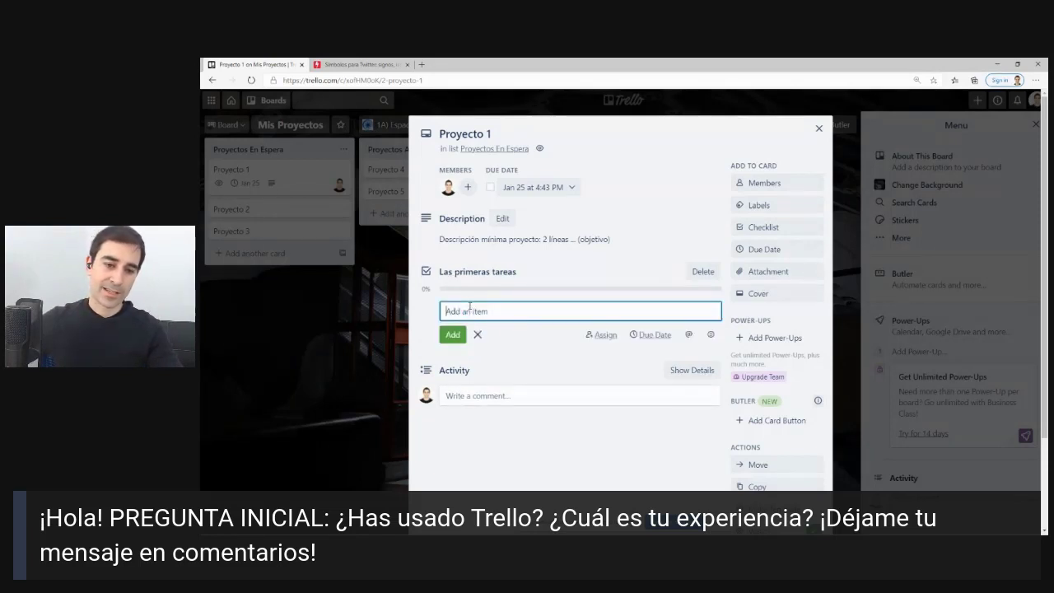
text(Pedir pl)
text(esup)
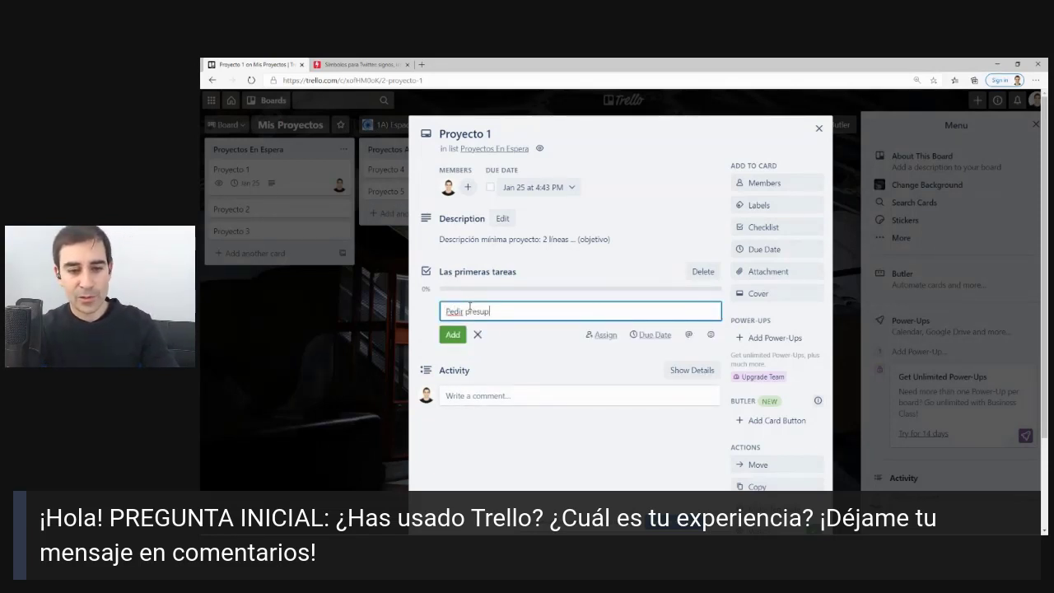
text(uesto)
key(Return)
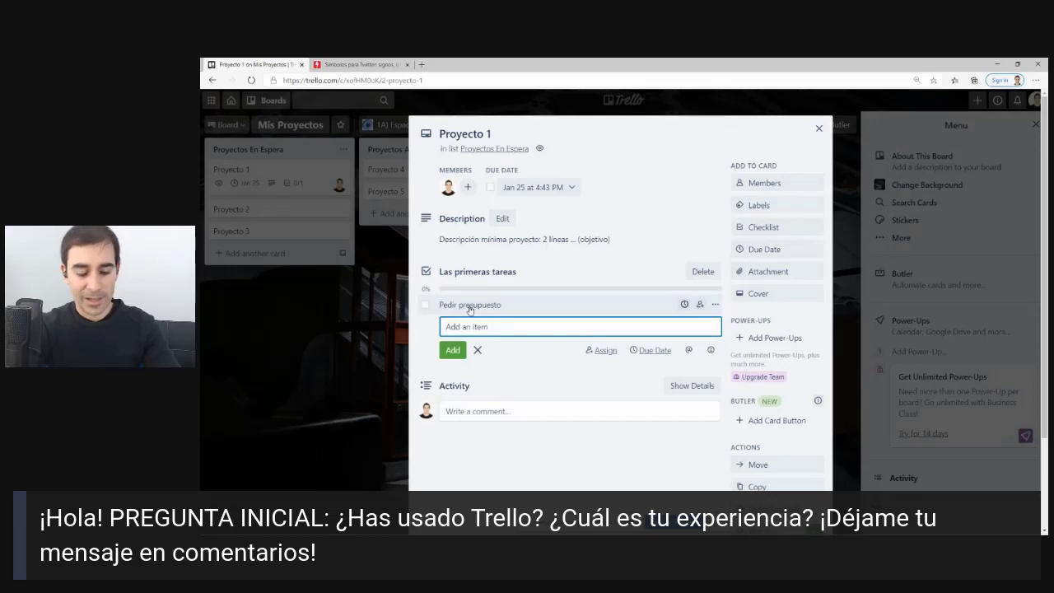
text(L)
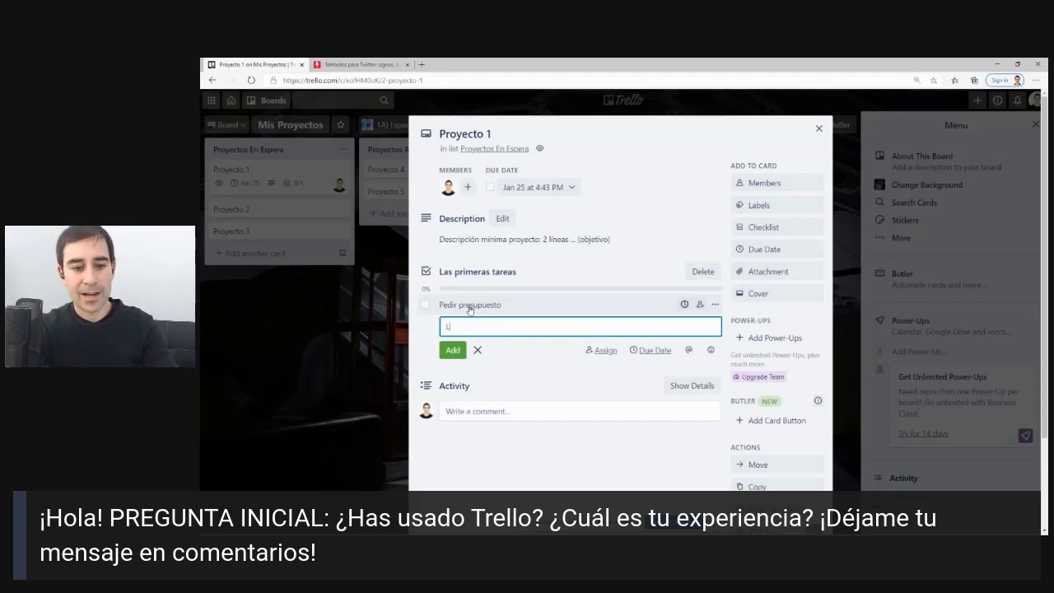
text(lamar a)
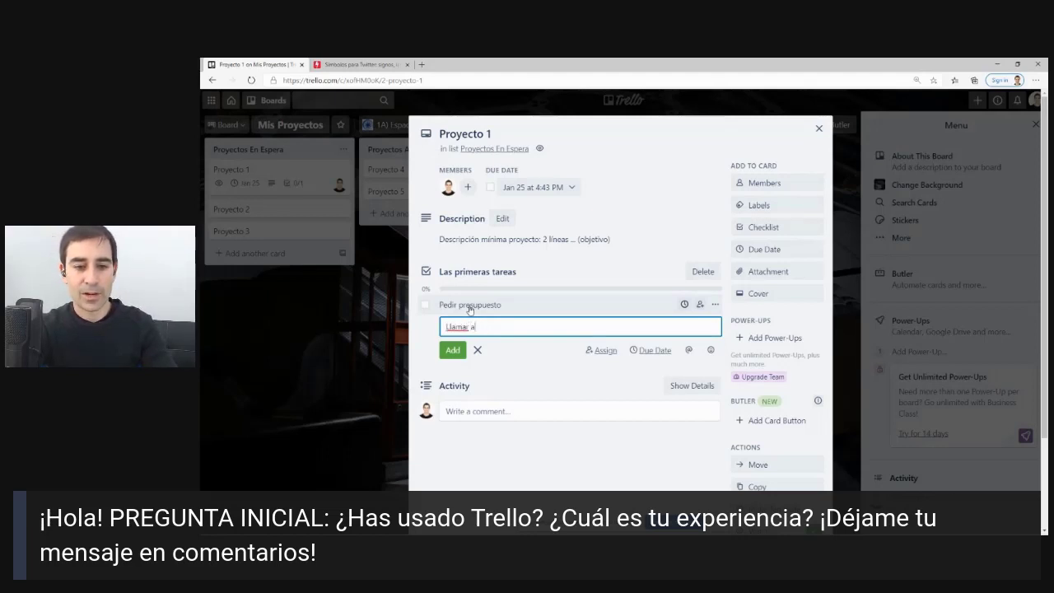
text( colaboradores )
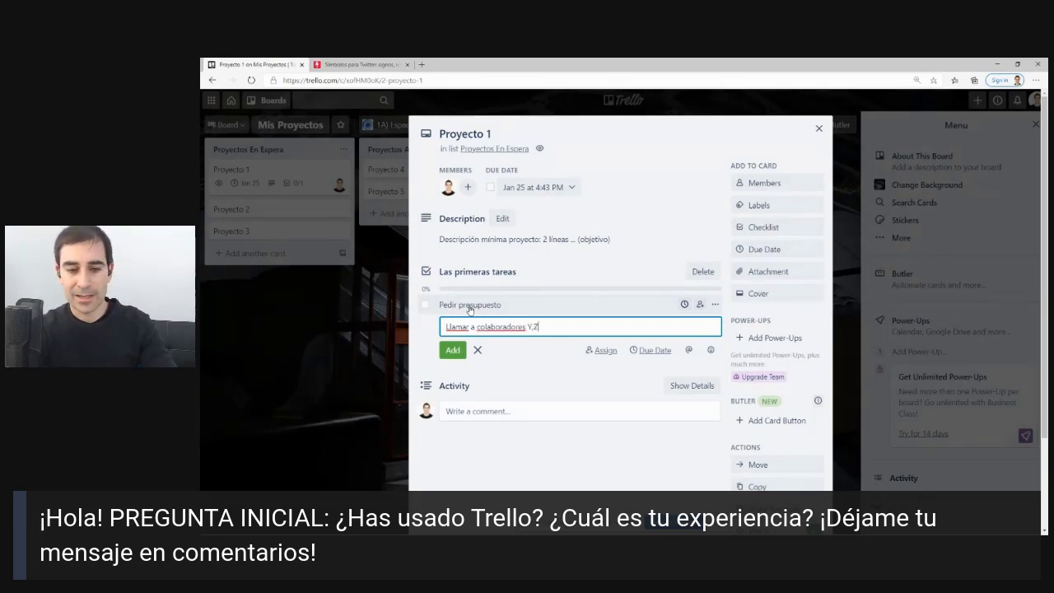
text(Y,Z)
key(Return)
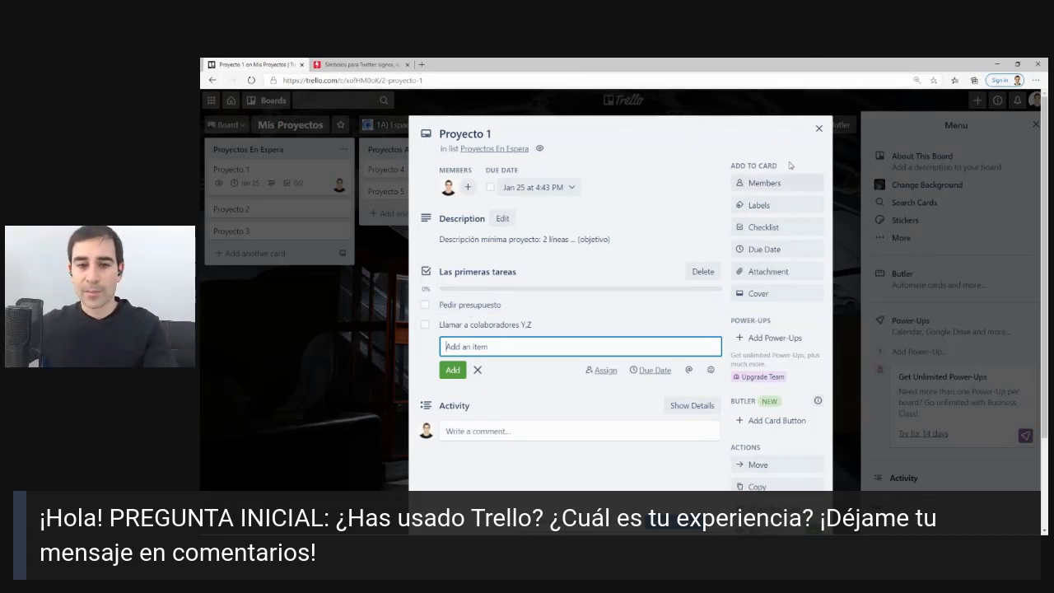
click(819, 129)
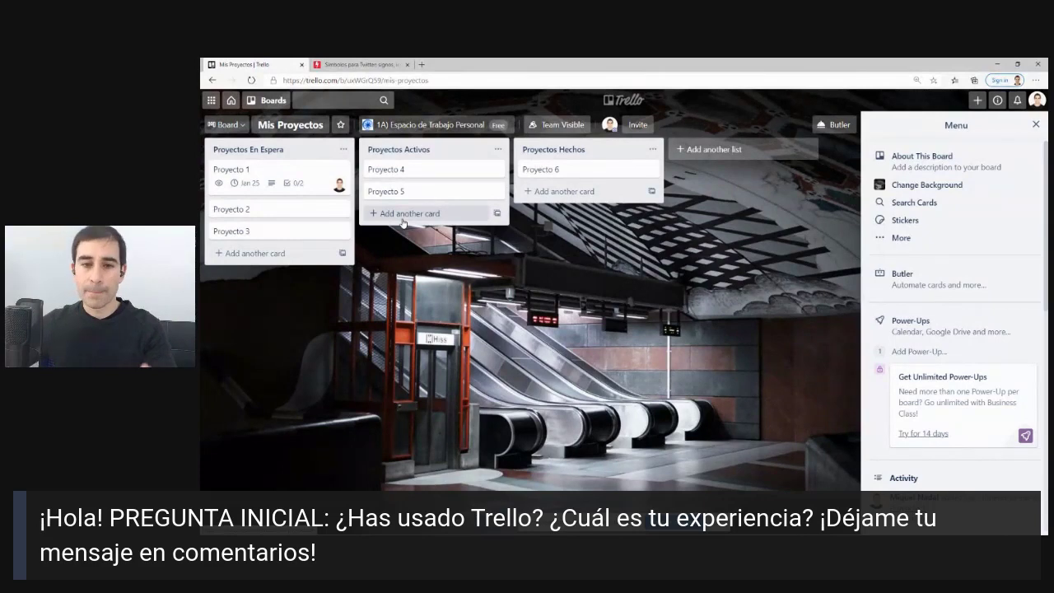
Duplicate the Mis Proyectos browser tab.
right_click(279, 64)
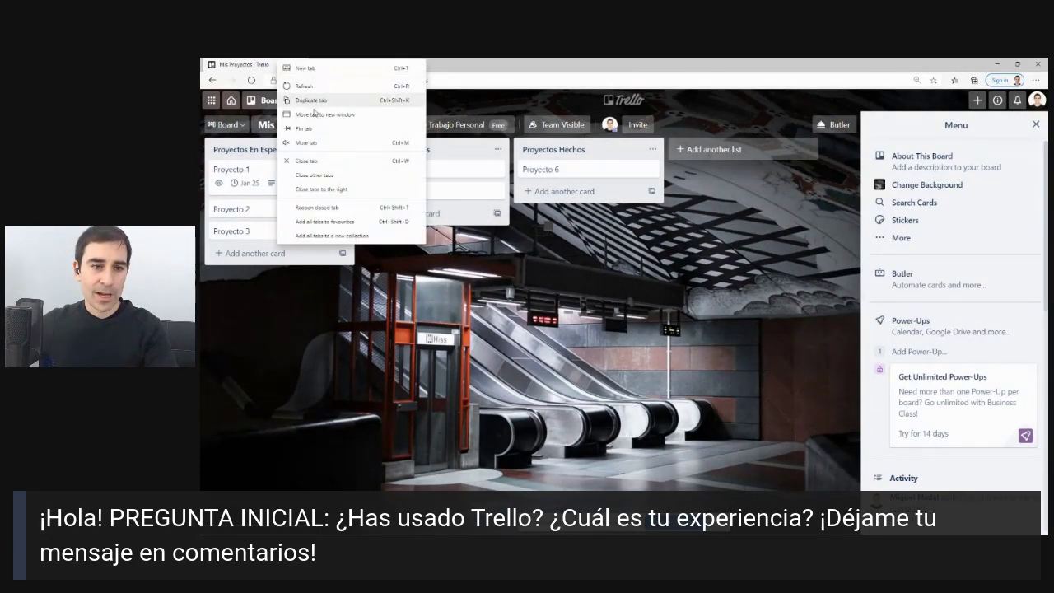
click(311, 100)
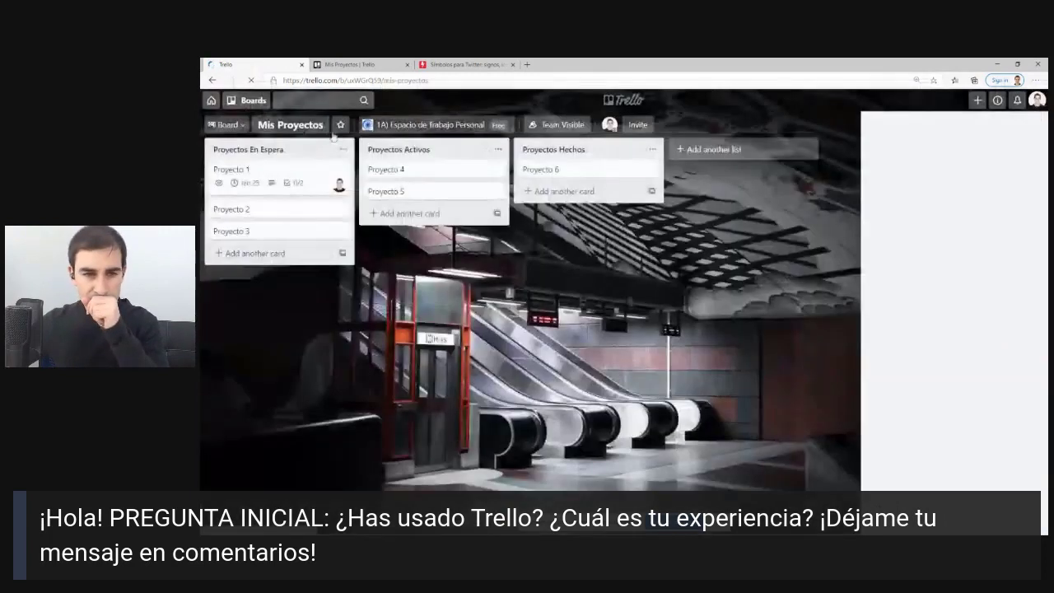
click(375, 63)
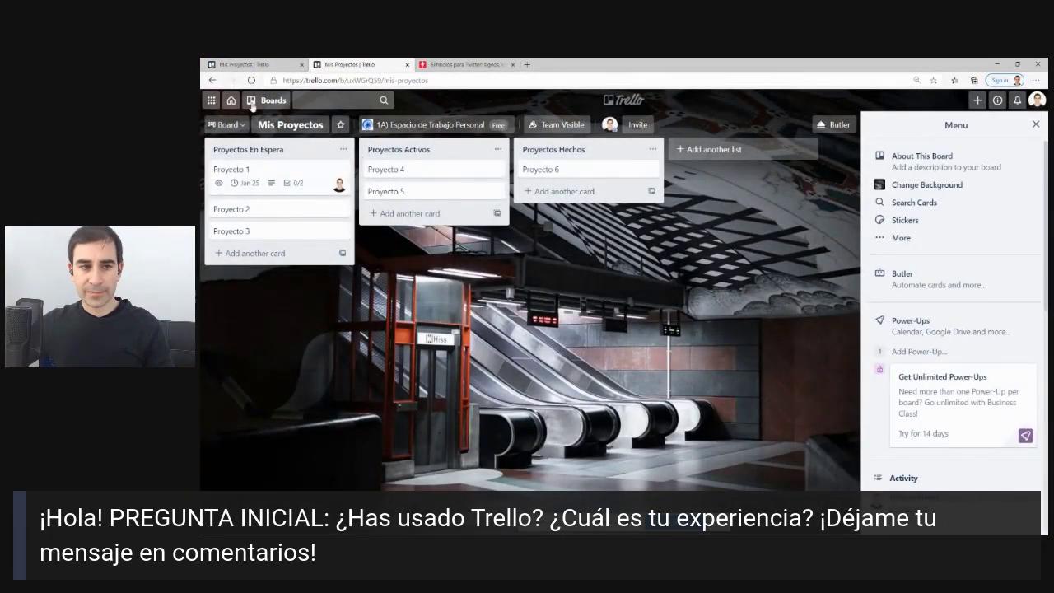
In the first tab, go to all boards and open Plan Semanal.
click(252, 64)
click(613, 105)
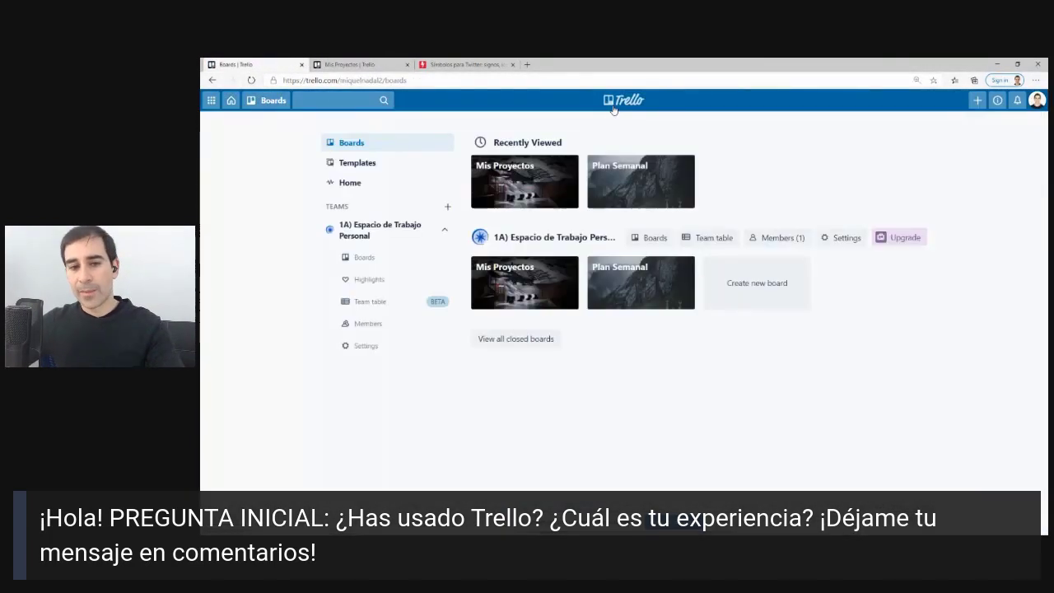
click(641, 282)
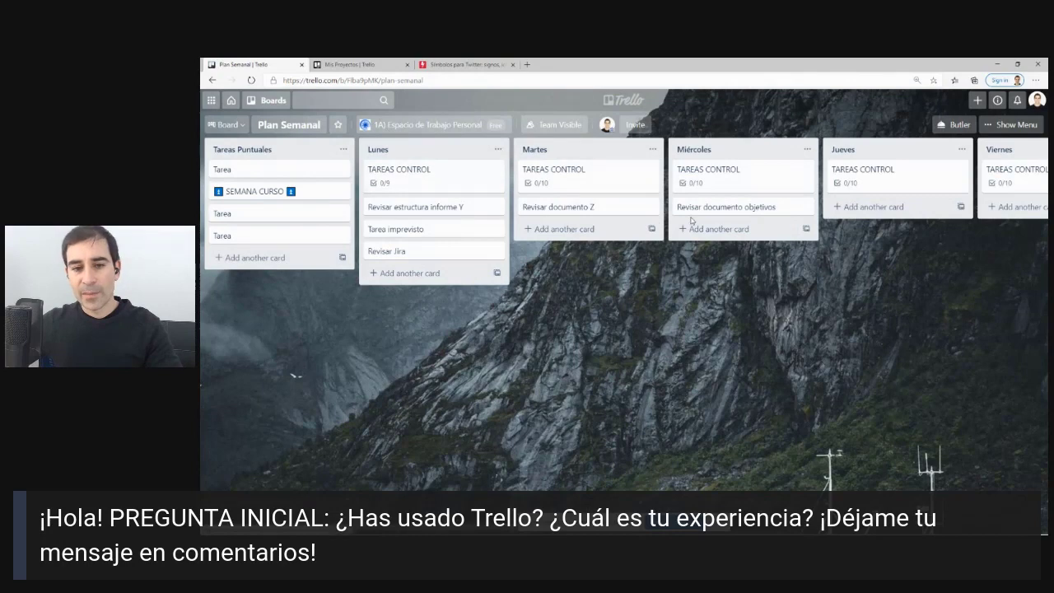
drag(755, 314, 432, 284)
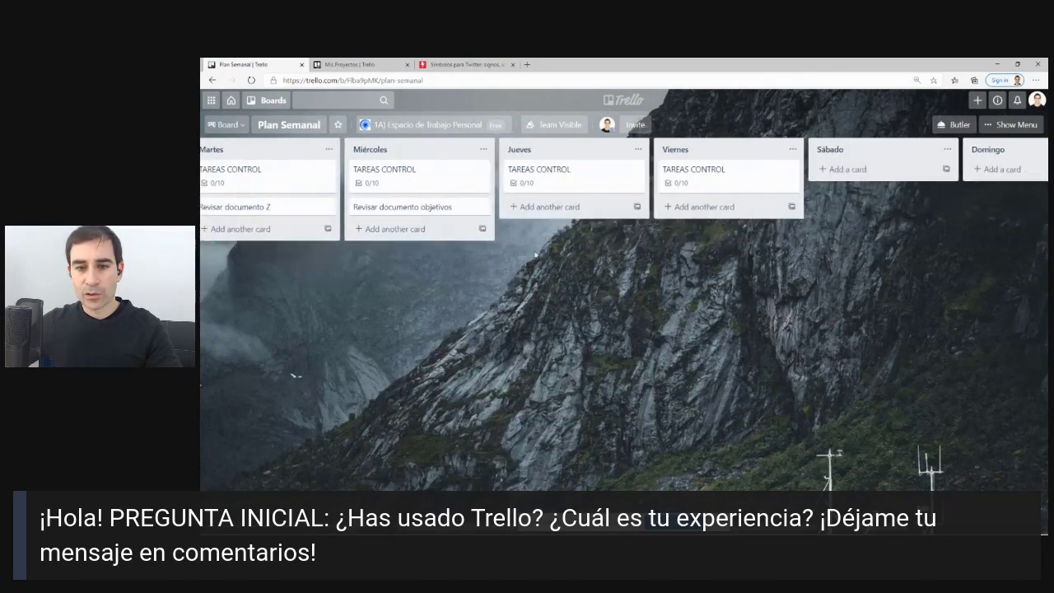
Start a 'Revisar lista de proyectos' item in the Viernes card's Tareas Profesional checklist.
click(730, 177)
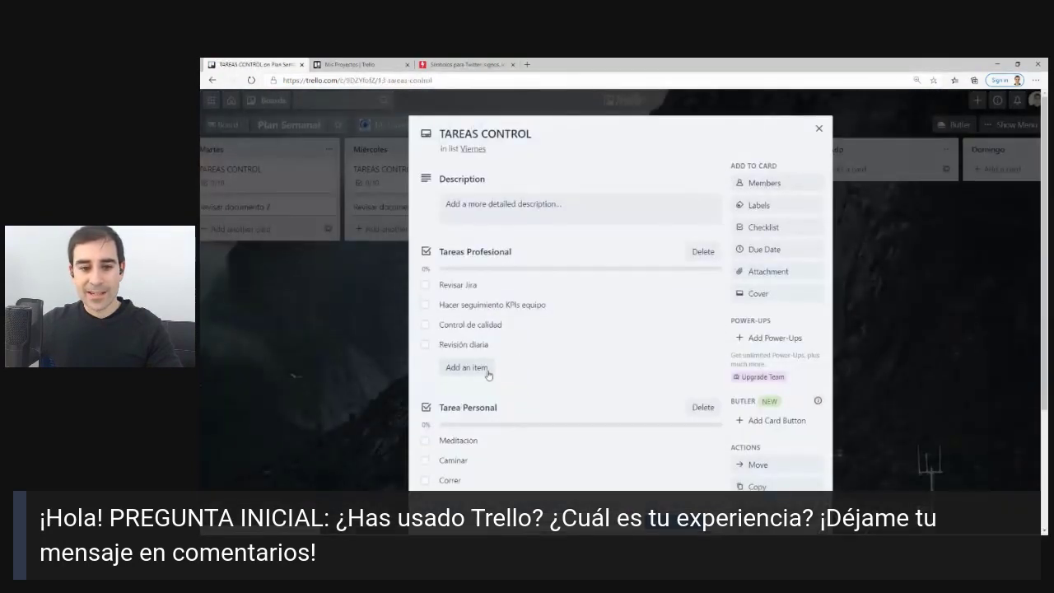
click(476, 367)
text(Revis)
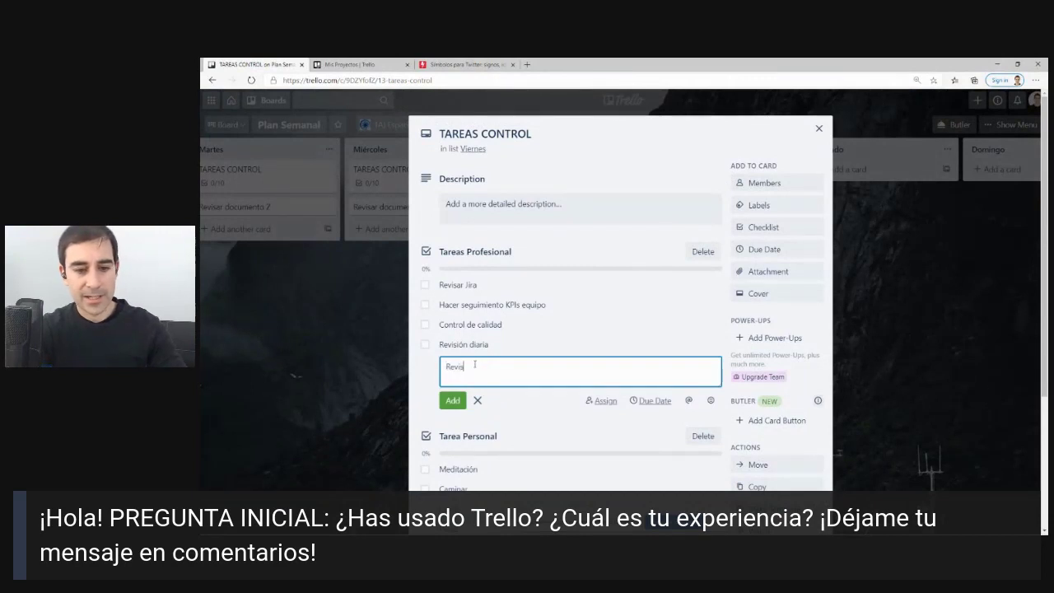
text(ar lista de proyec)
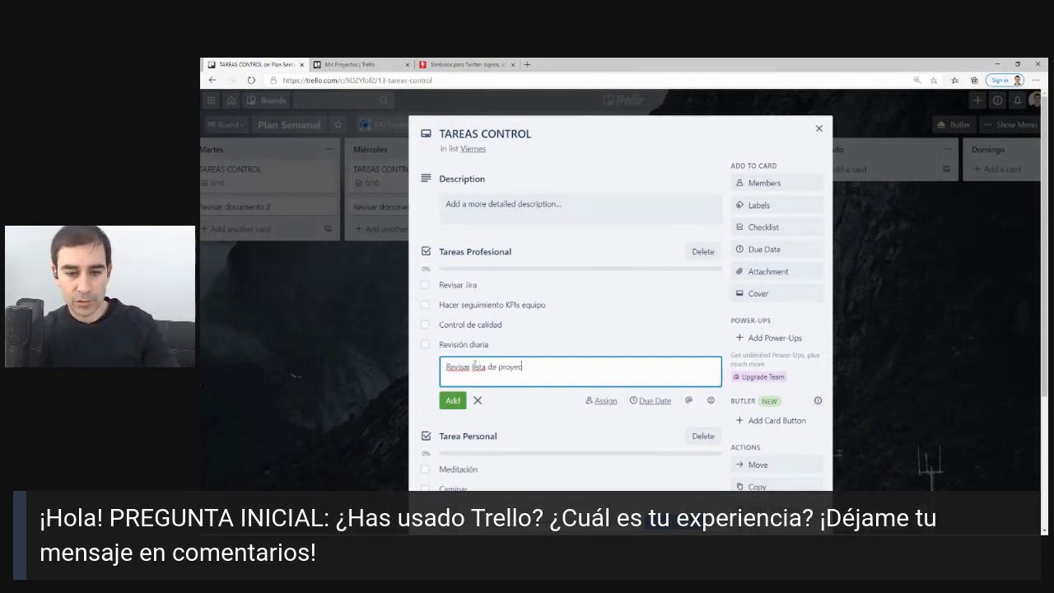
text(tos)
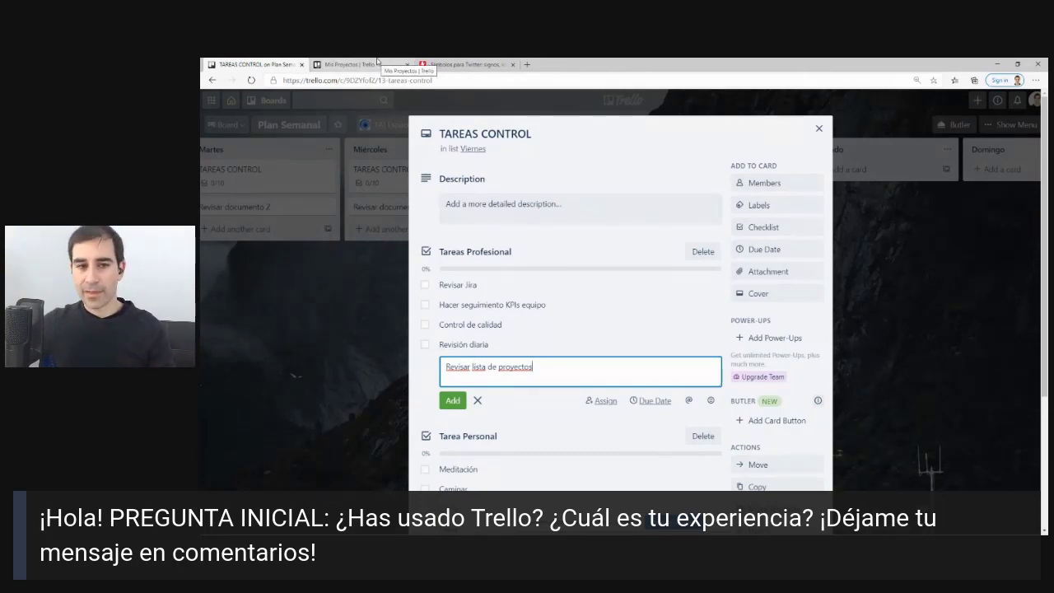
Paste the Mis Proyectos board URL into the item, save it, and follow the link.
click(377, 63)
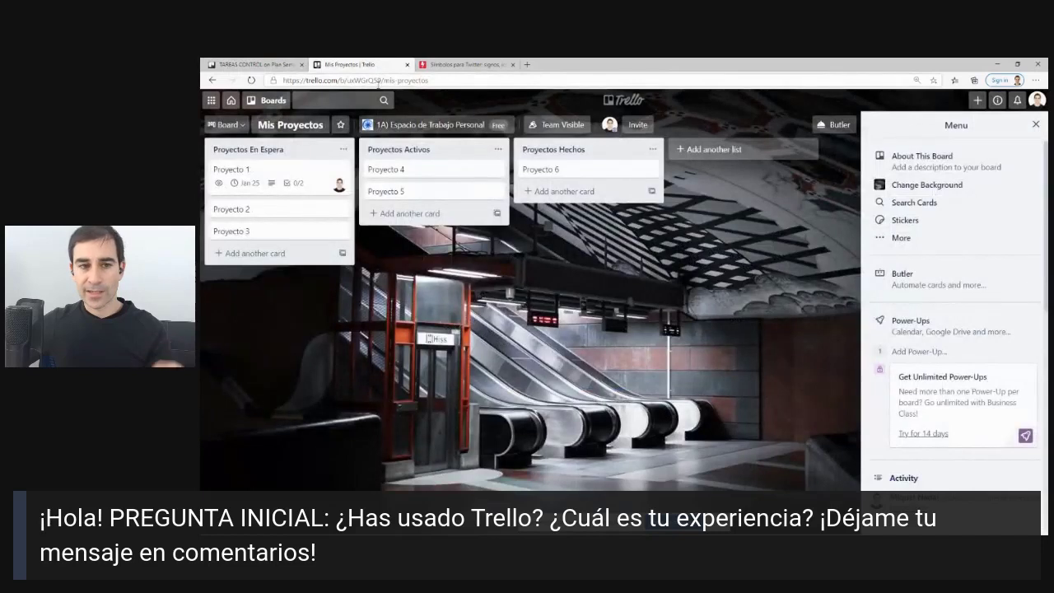
click(378, 82)
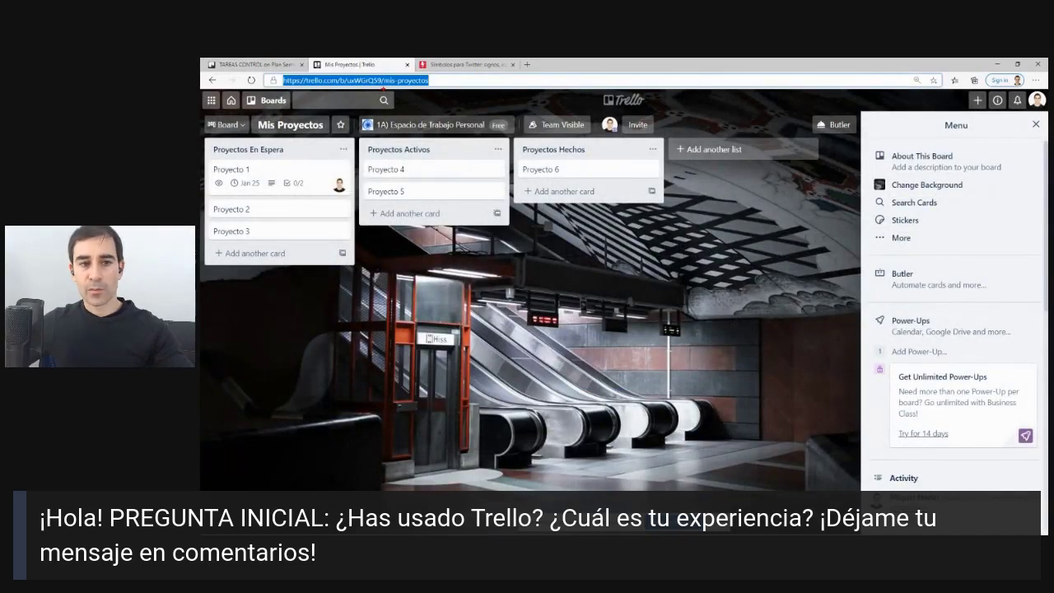
mouse_move(444, 63)
mouse_down()
mouse_move(220, 103)
mouse_move(497, 81)
mouse_up()
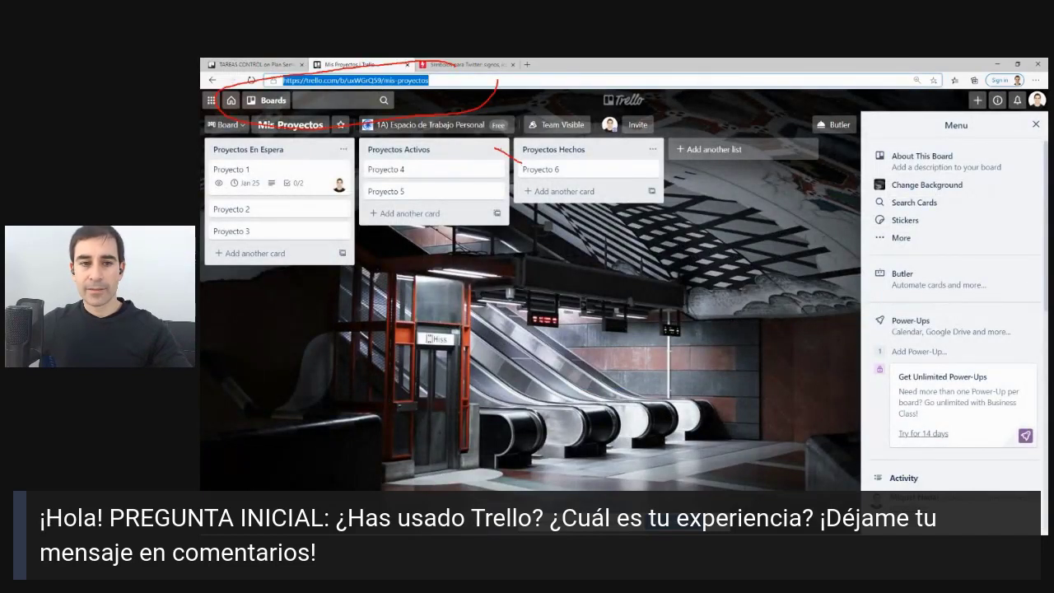
drag(494, 146, 396, 102)
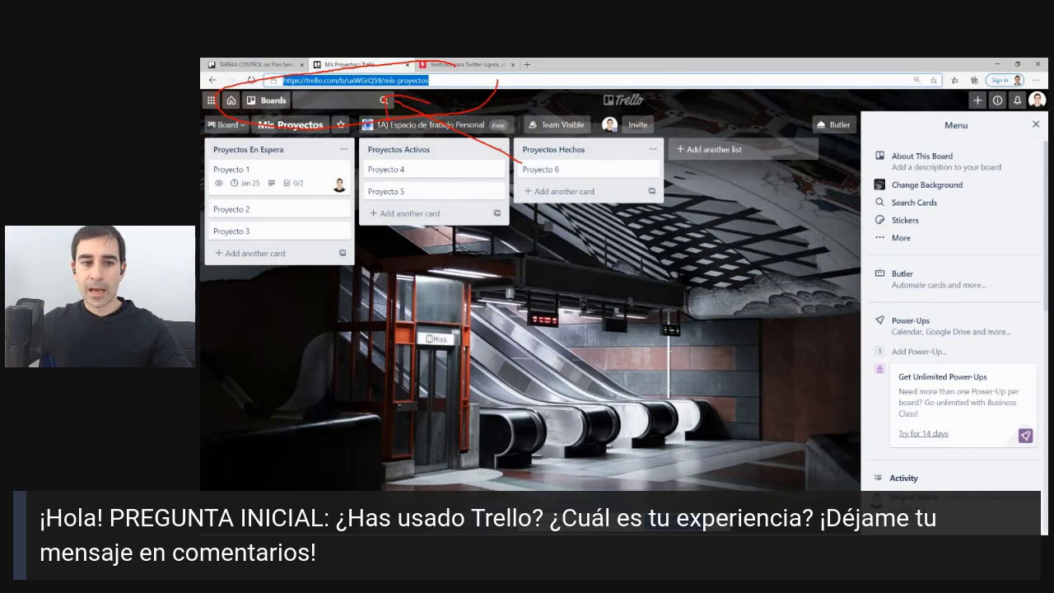
key(Escape)
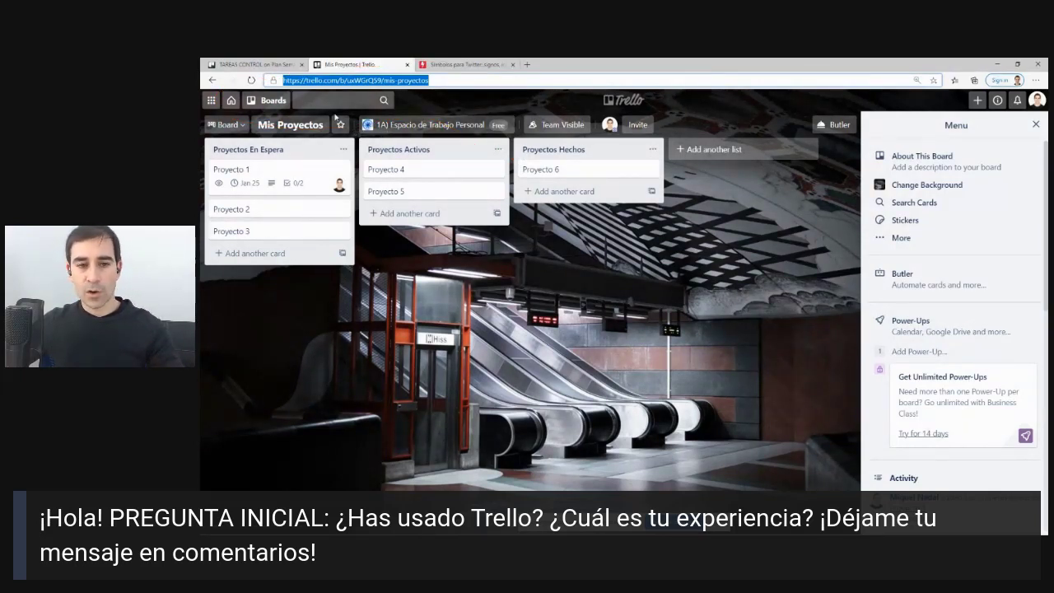
click(255, 63)
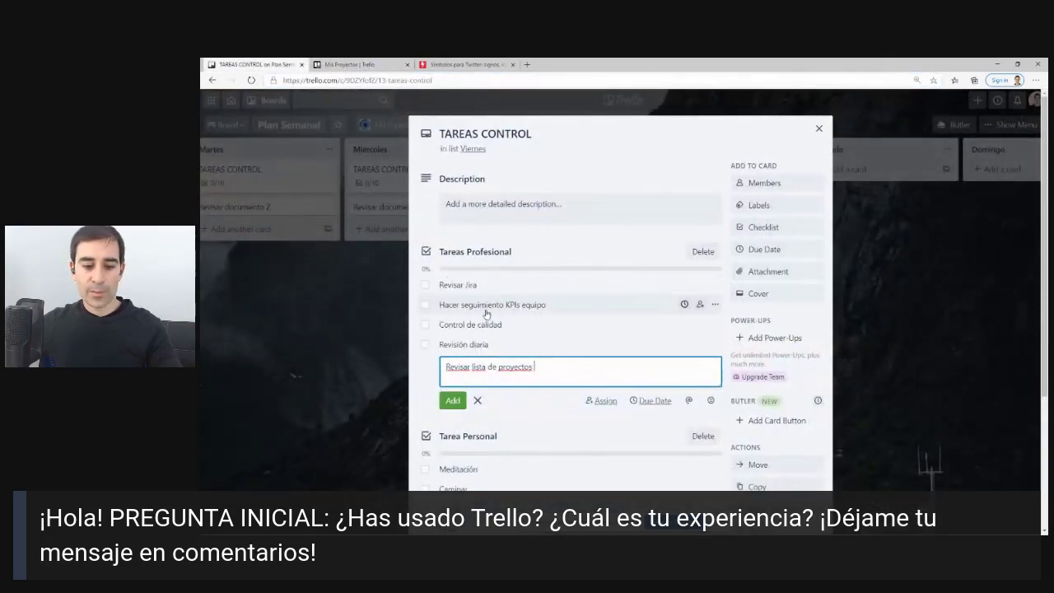
key(ctrl+v)
click(451, 400)
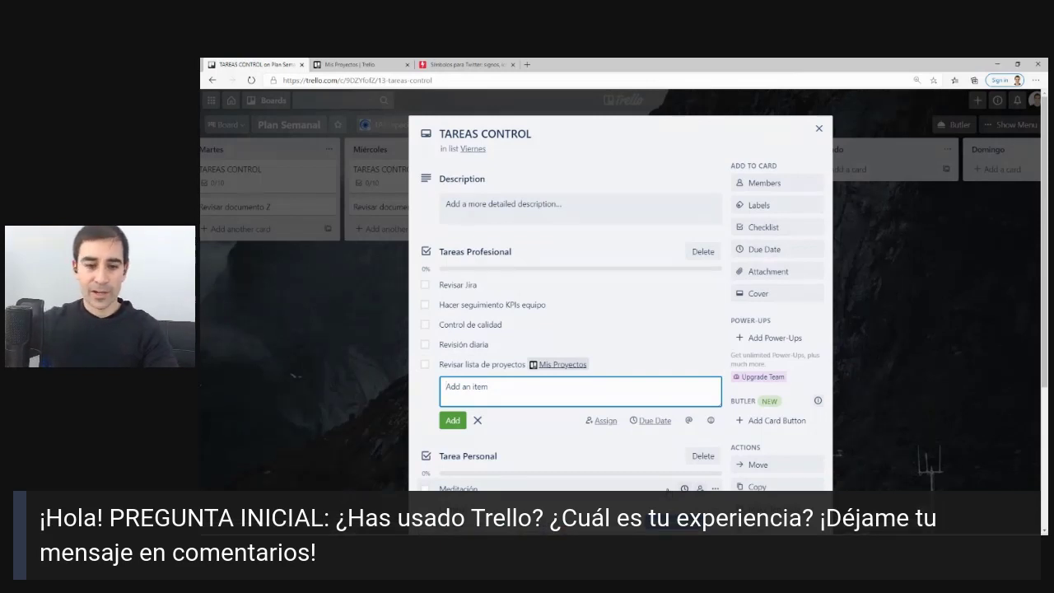
right_click(548, 368)
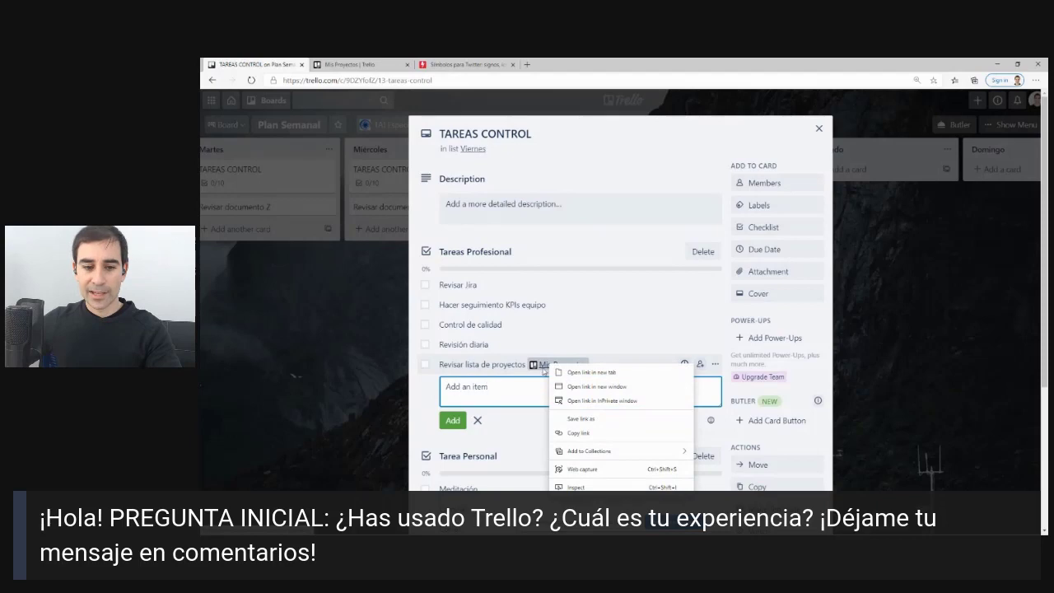
click(543, 370)
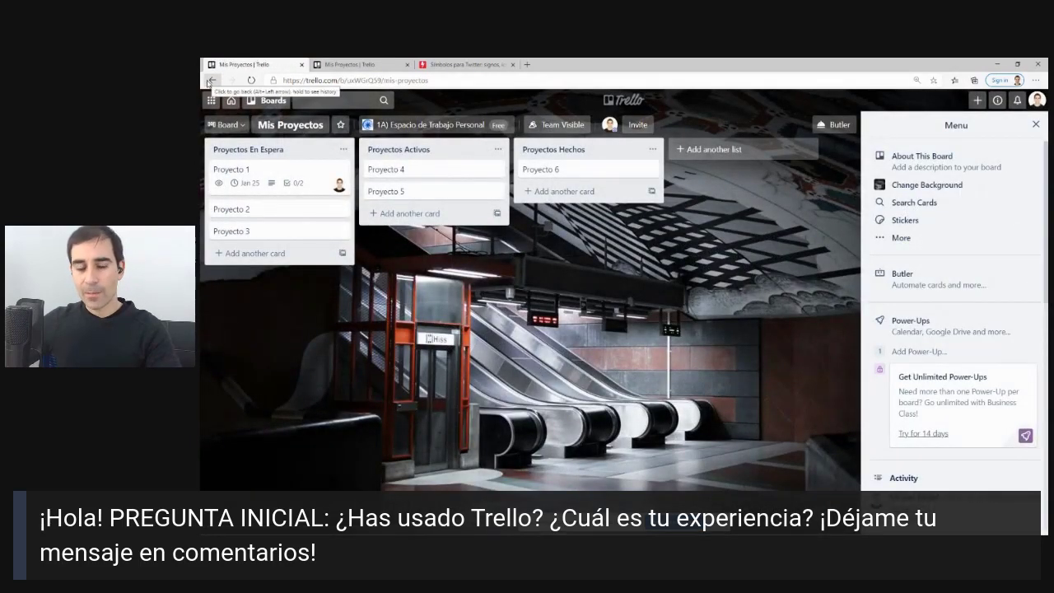
Go back to the TAREAS CONTROL card and close it, returning to the Plan Semanal board view.
click(210, 81)
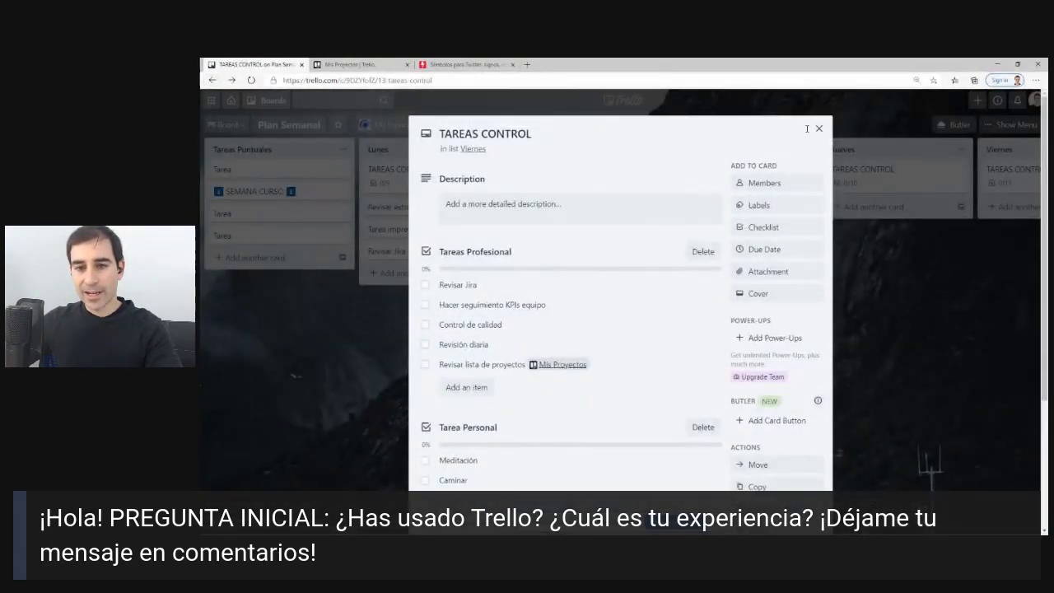
click(818, 128)
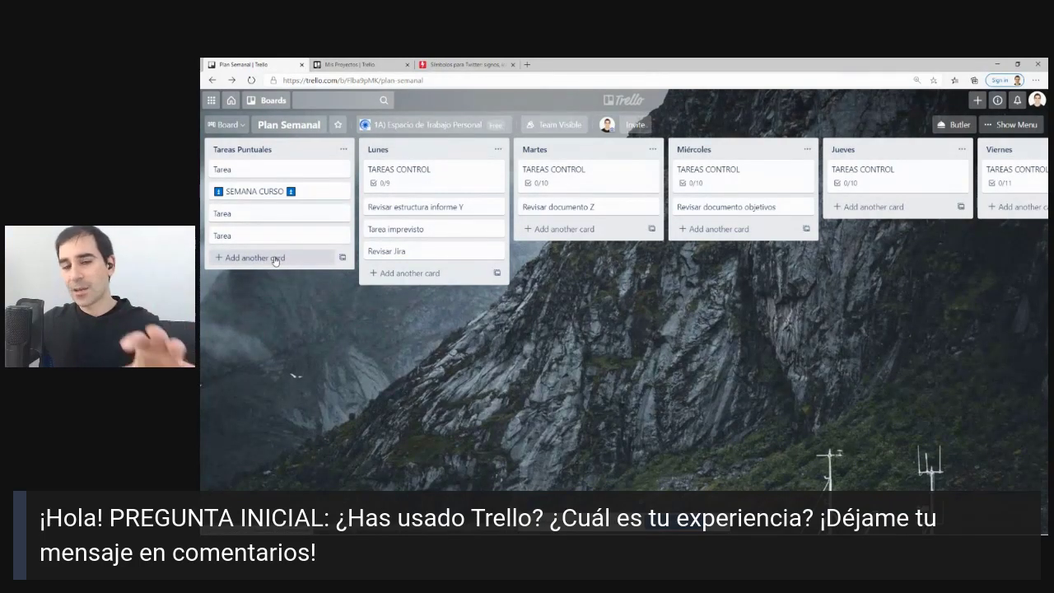
scroll(210, 339, right, 5)
drag(210, 339, 649, 369)
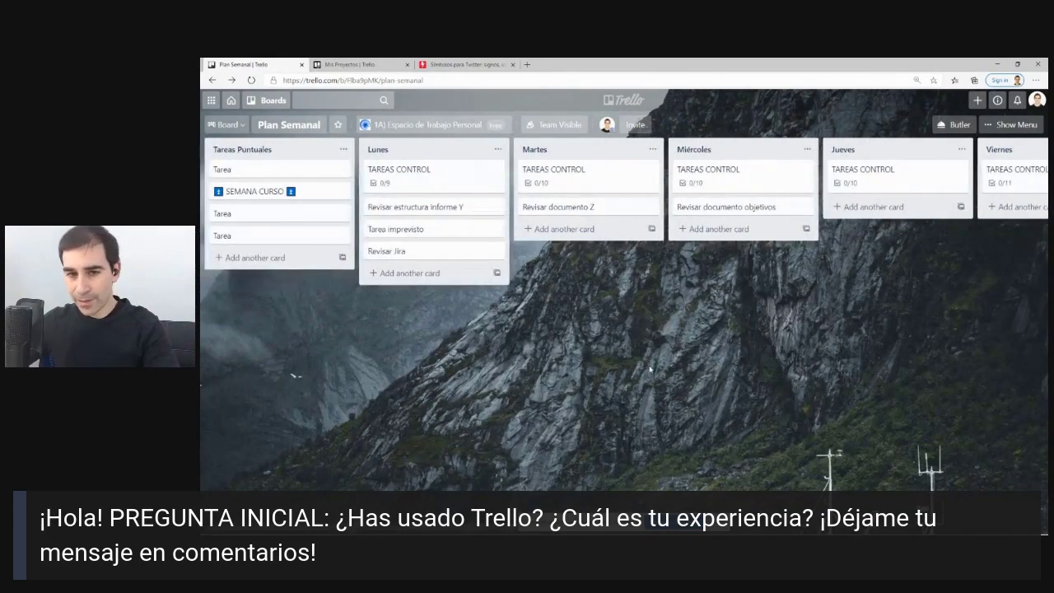
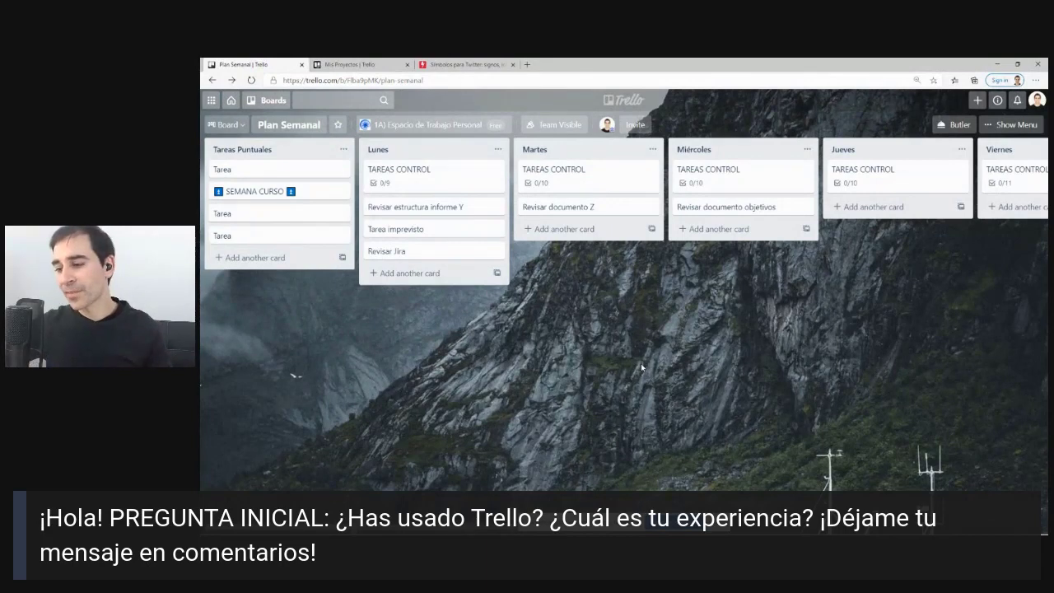
Rename the Plan Semanal board to 'A) Plan Semanal'.
click(623, 100)
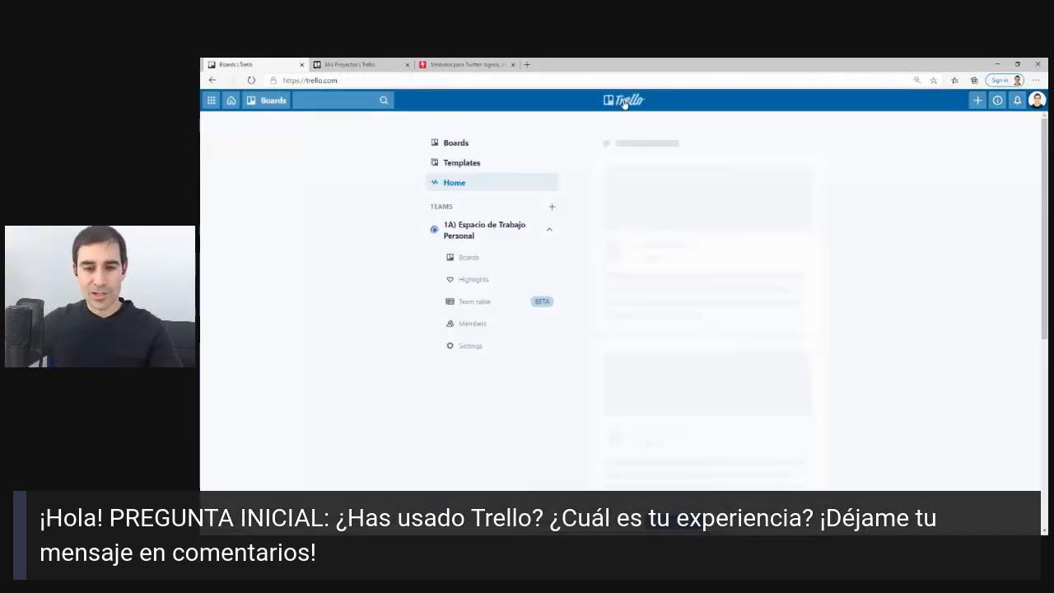
click(366, 143)
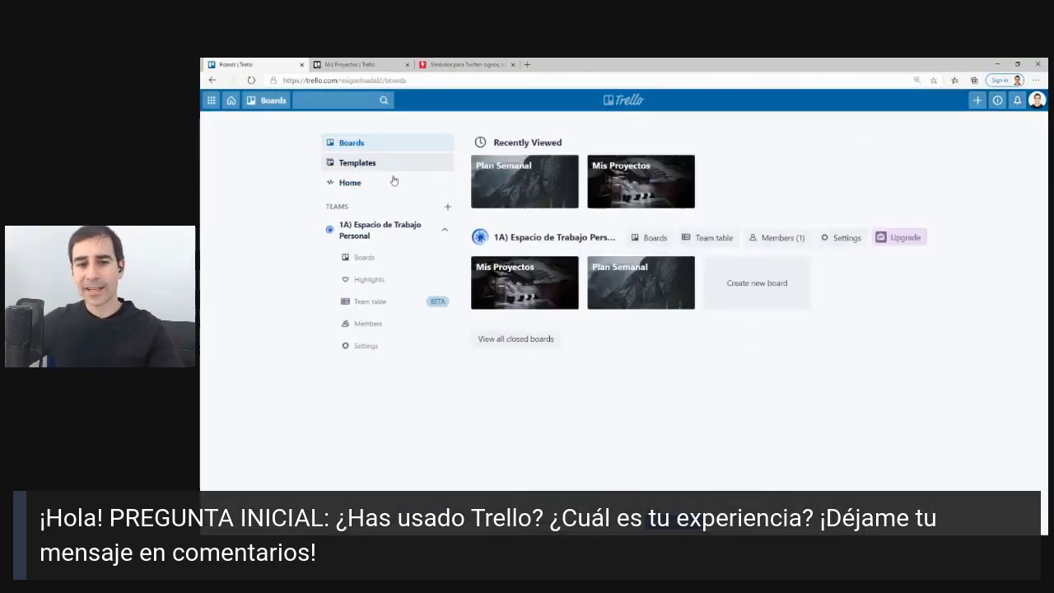
click(605, 276)
click(293, 123)
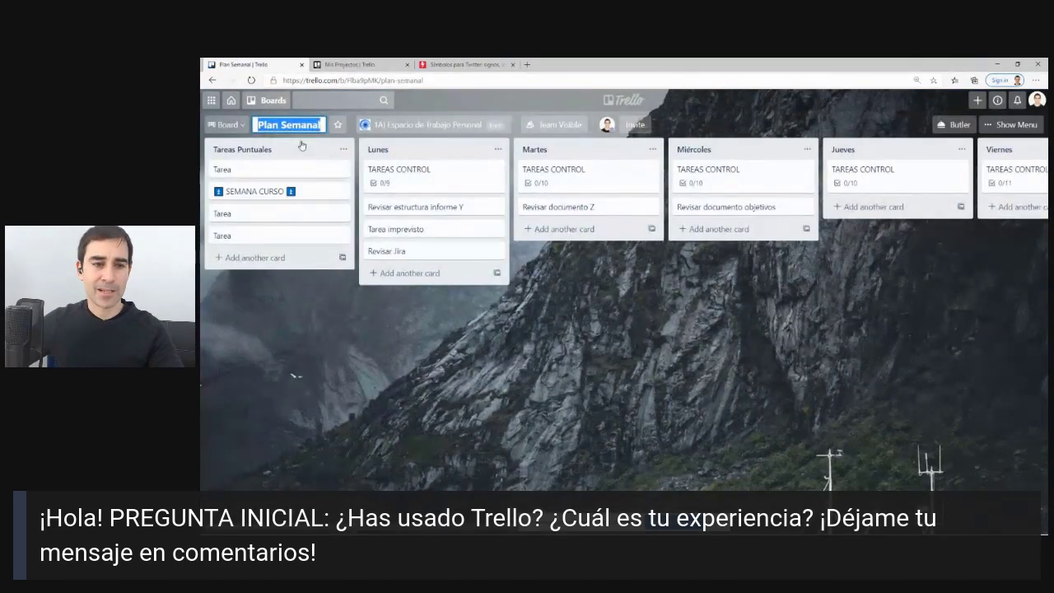
click(258, 124)
text(A)
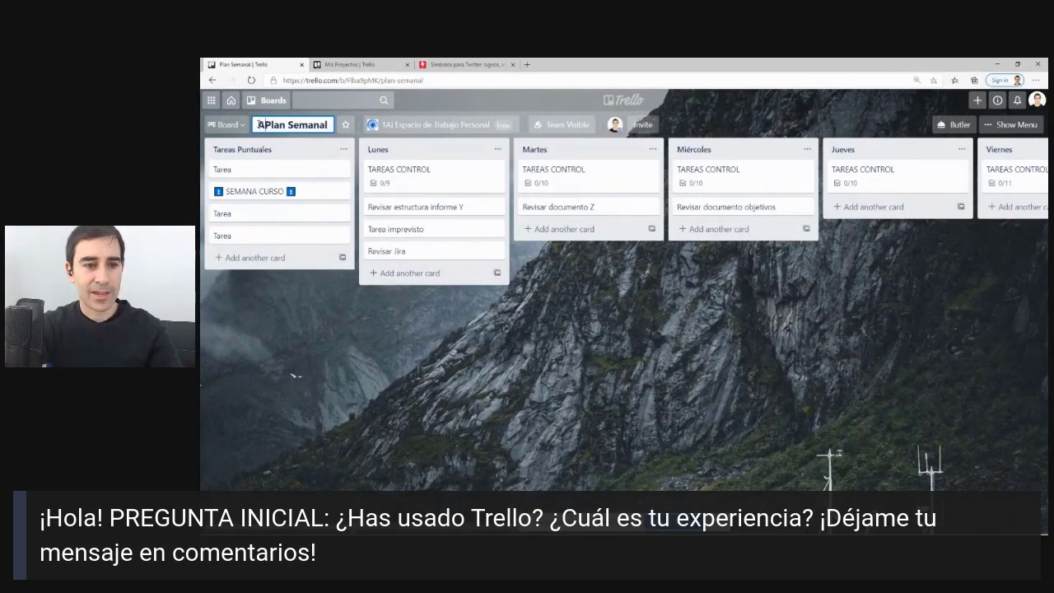
text())
key(Return)
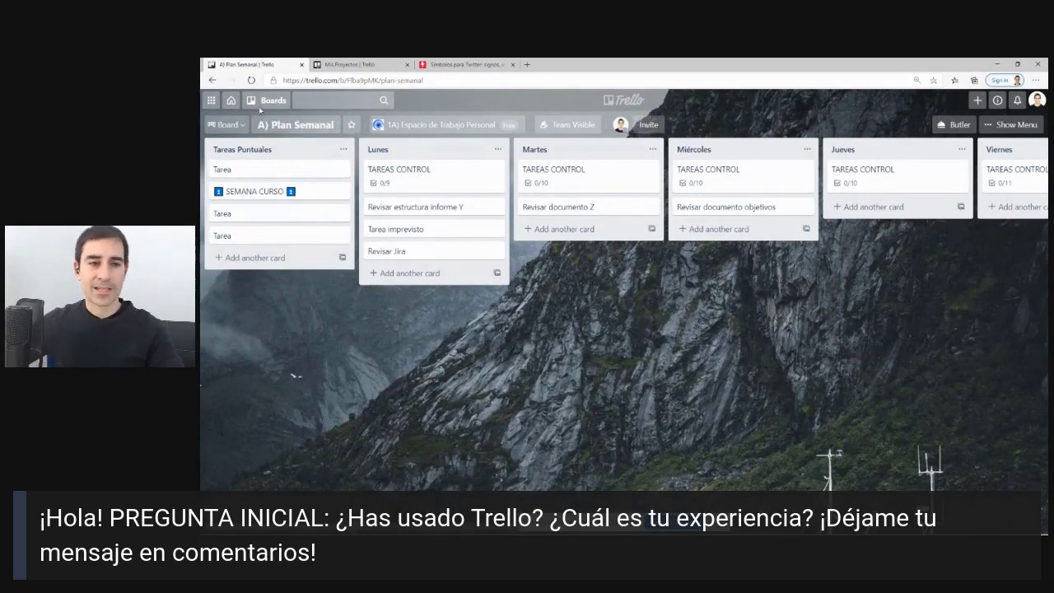
Rename the Mis Proyectos board to 'B) Mis Proyectos' and return to the boards overview.
click(261, 100)
click(263, 265)
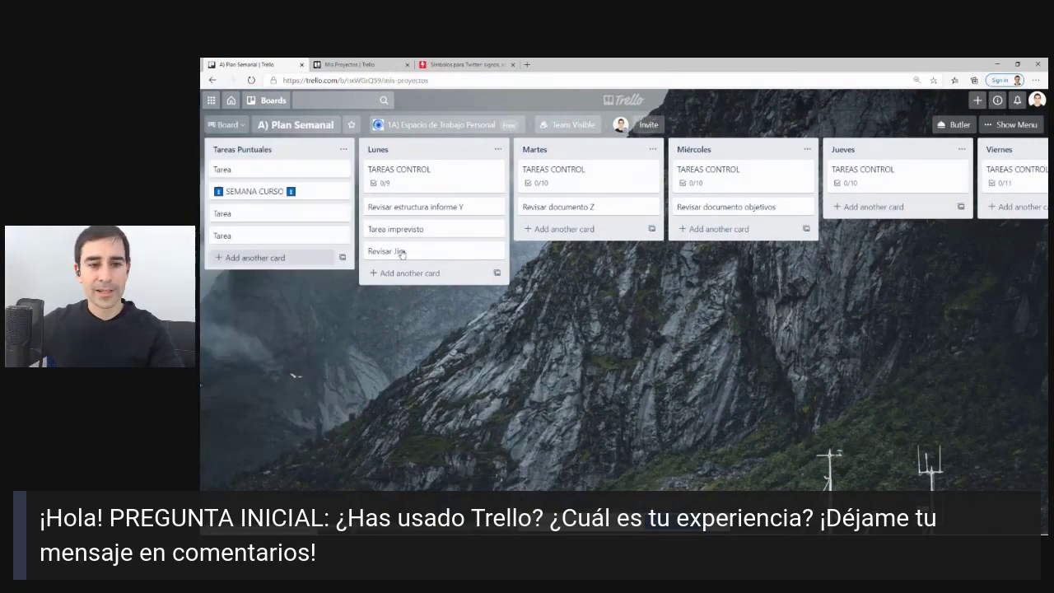
click(271, 124)
click(258, 124)
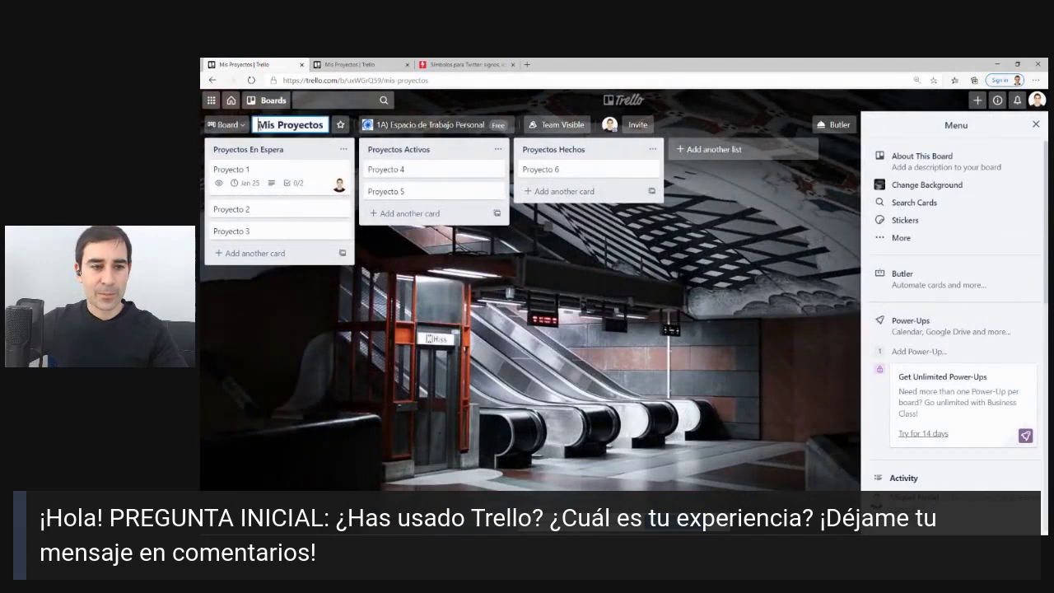
text(B))
key(Return)
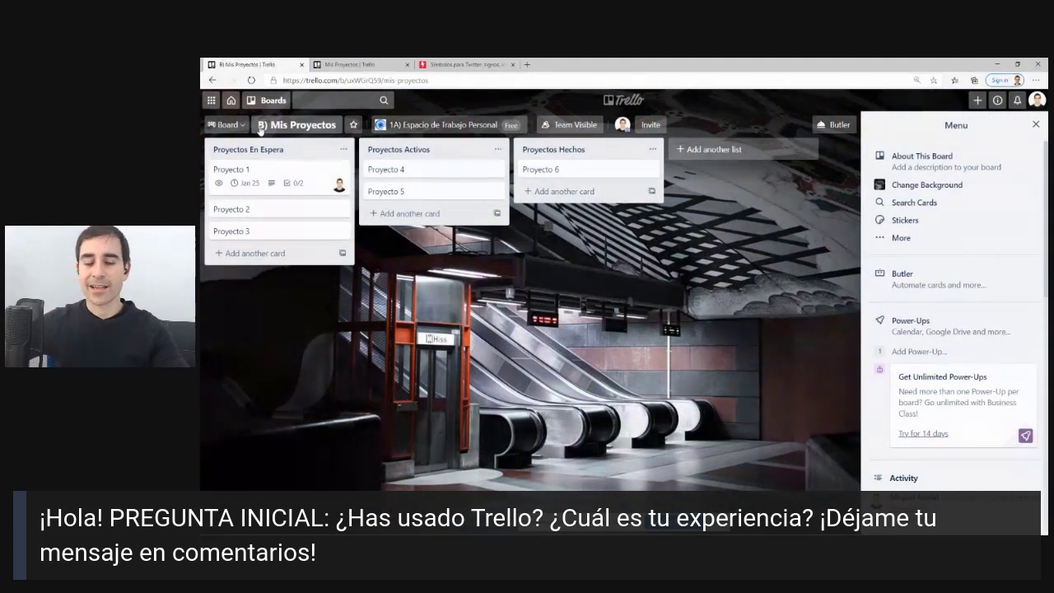
click(267, 102)
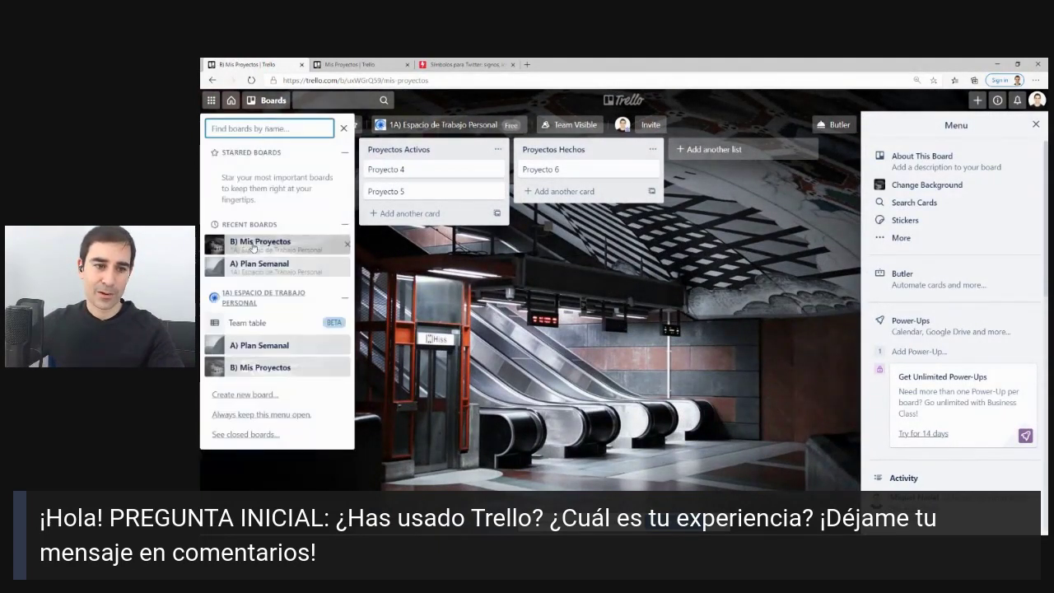
click(231, 99)
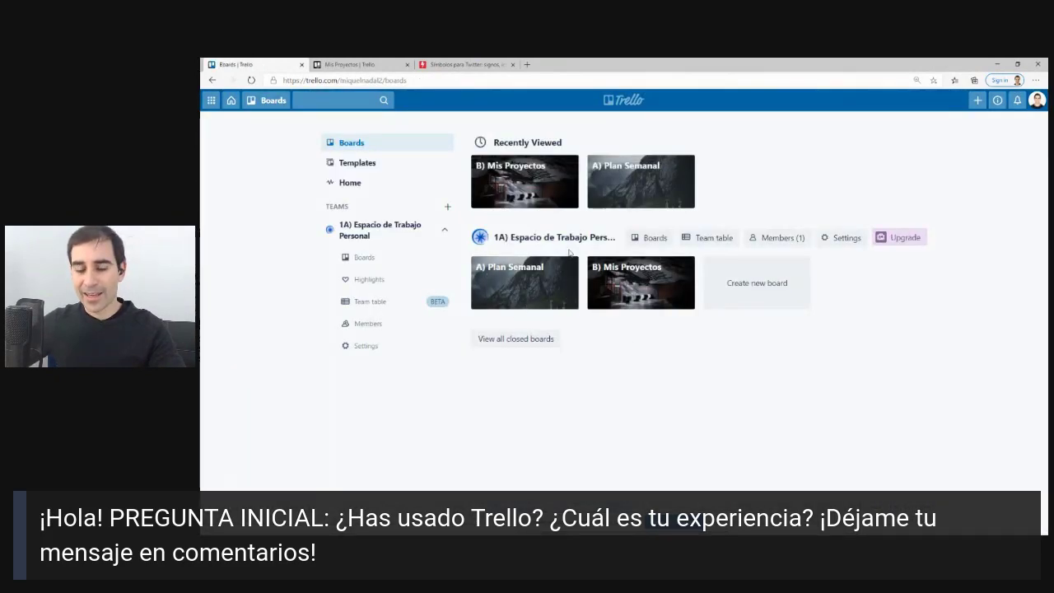
Create a new board named 'Gestión de Contenido'.
click(766, 292)
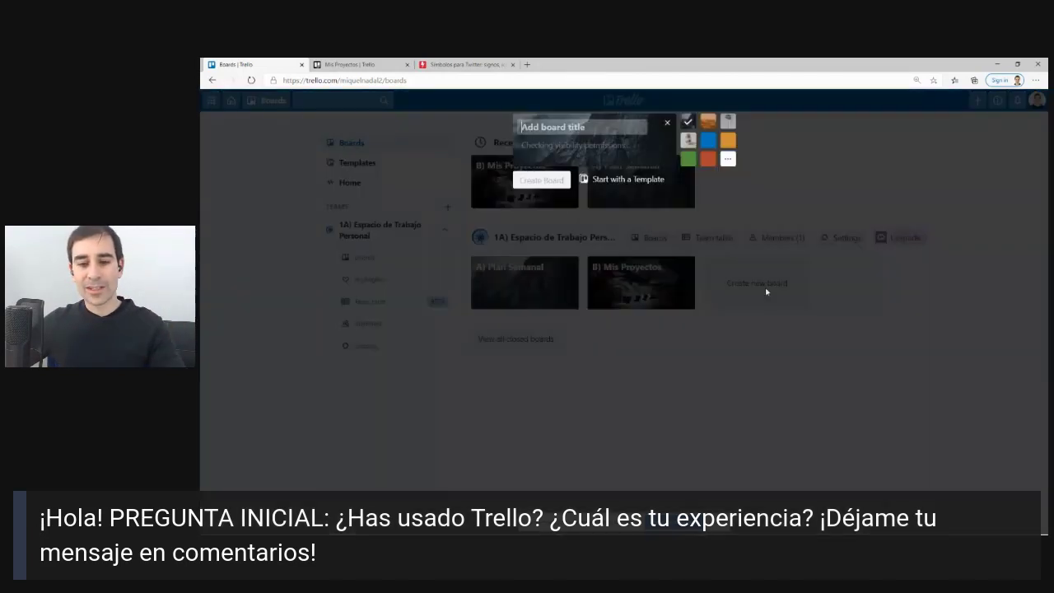
text(i)
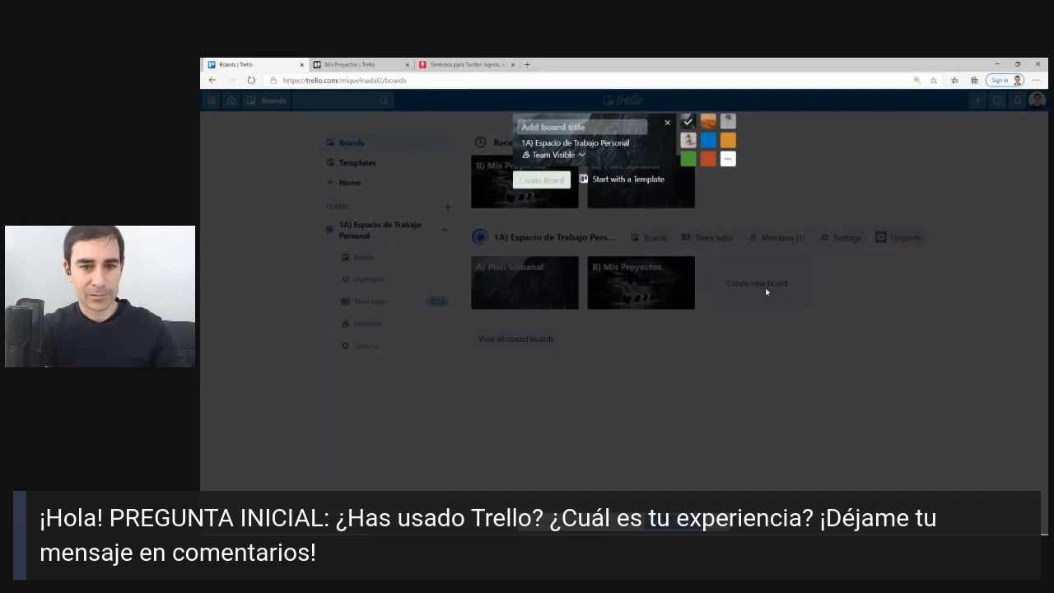
text(nformac)
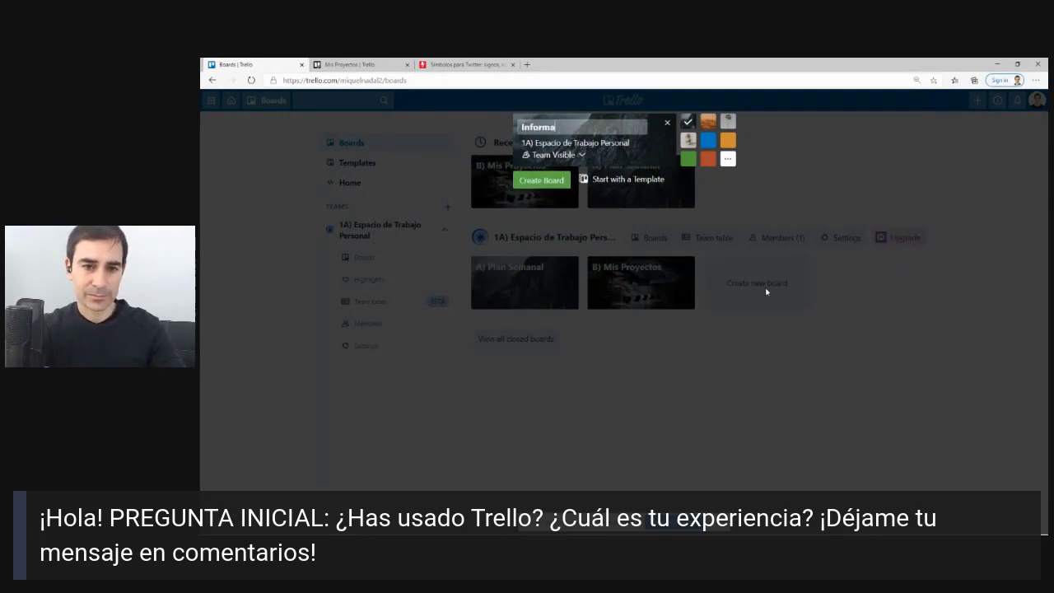
key(BackSpace)
key(BackSpace)
text(Gestión de C)
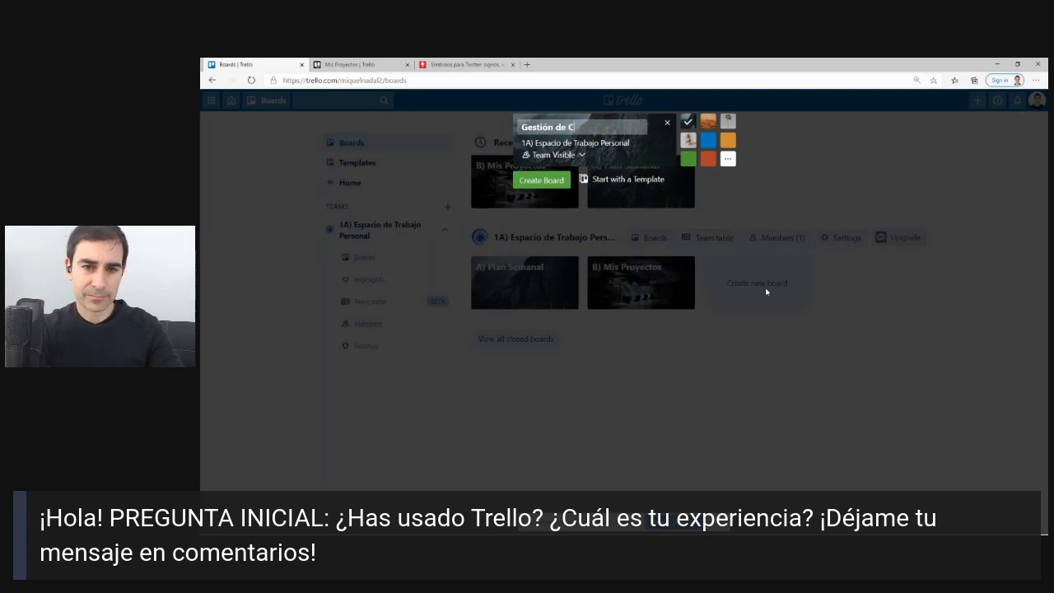
text(ontenid)
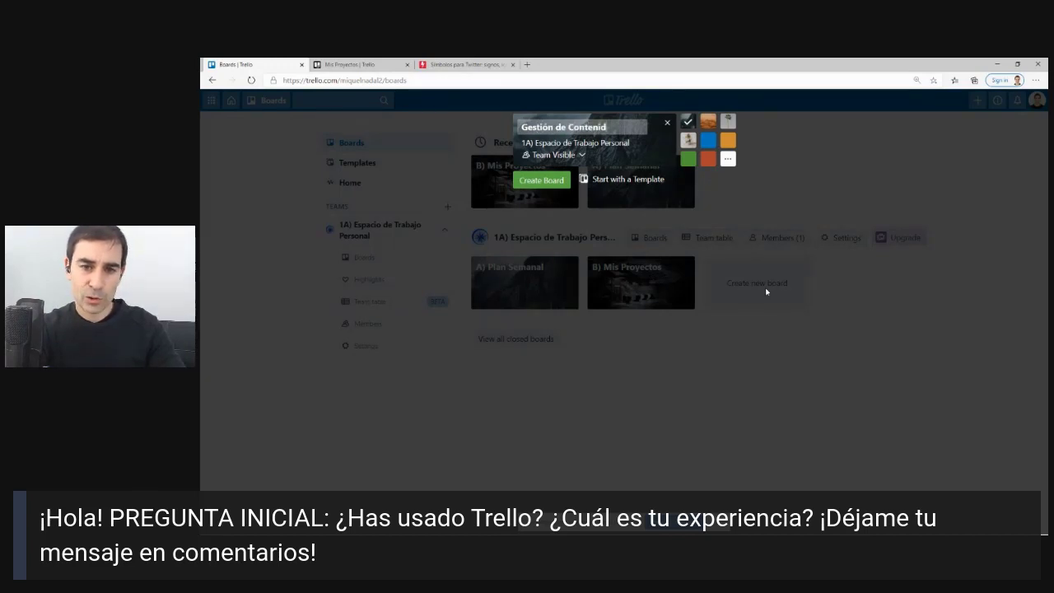
text(o)
key(Return)
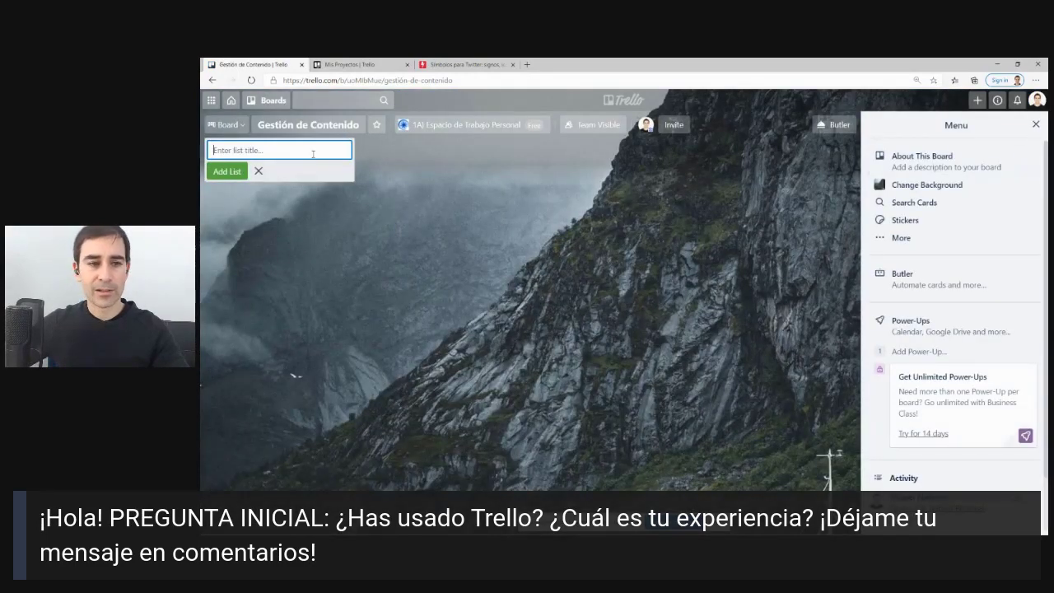
text(o)
Add the lists Podcast, Video and Articulos to the new board.
key(BackSpace)
text(o)
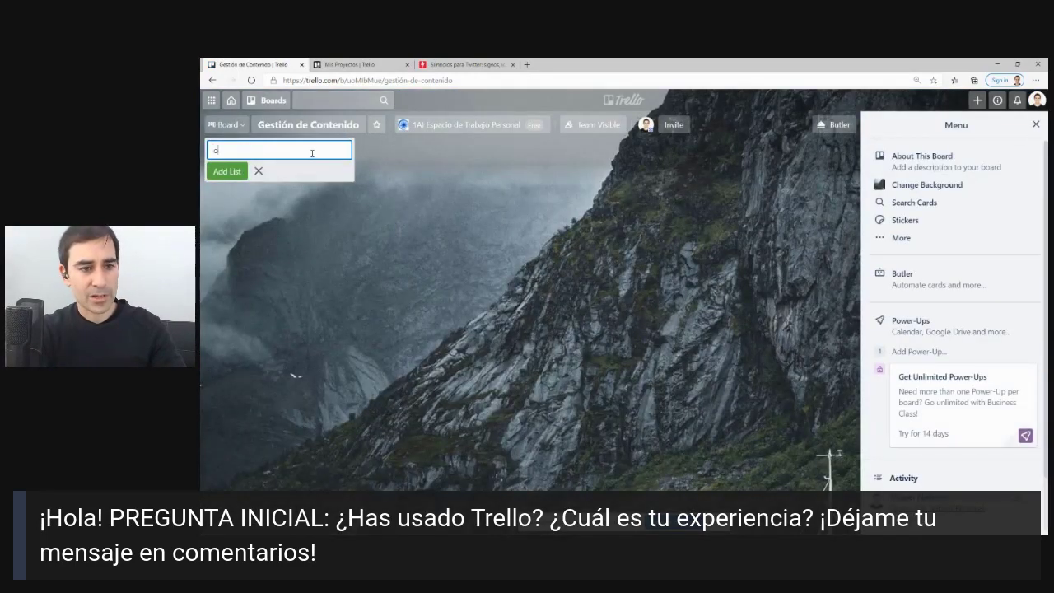
text(odcast)
key(Return)
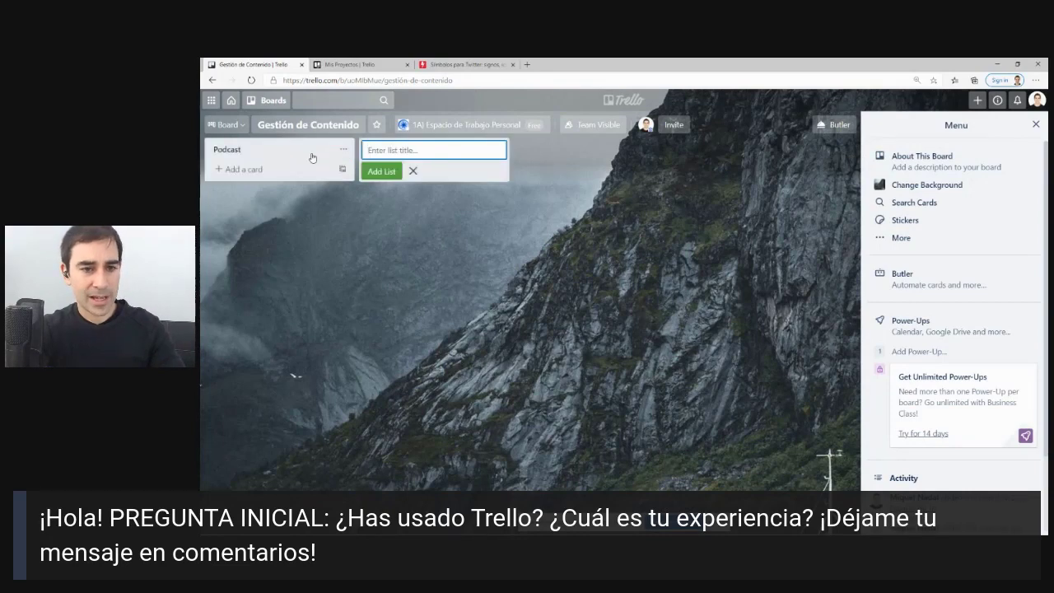
text(Video)
key(Return)
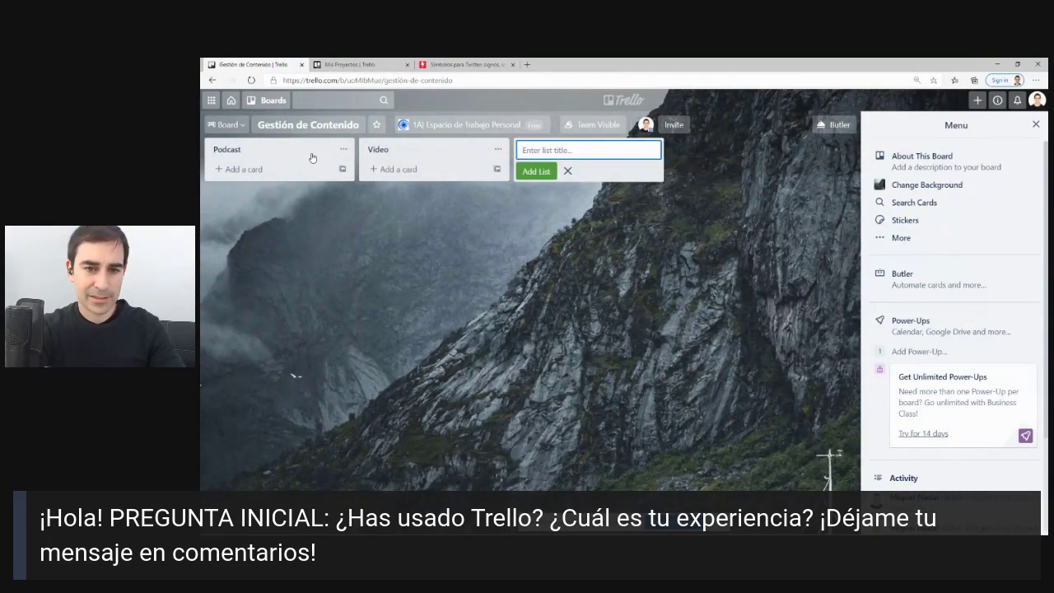
text(Articu)
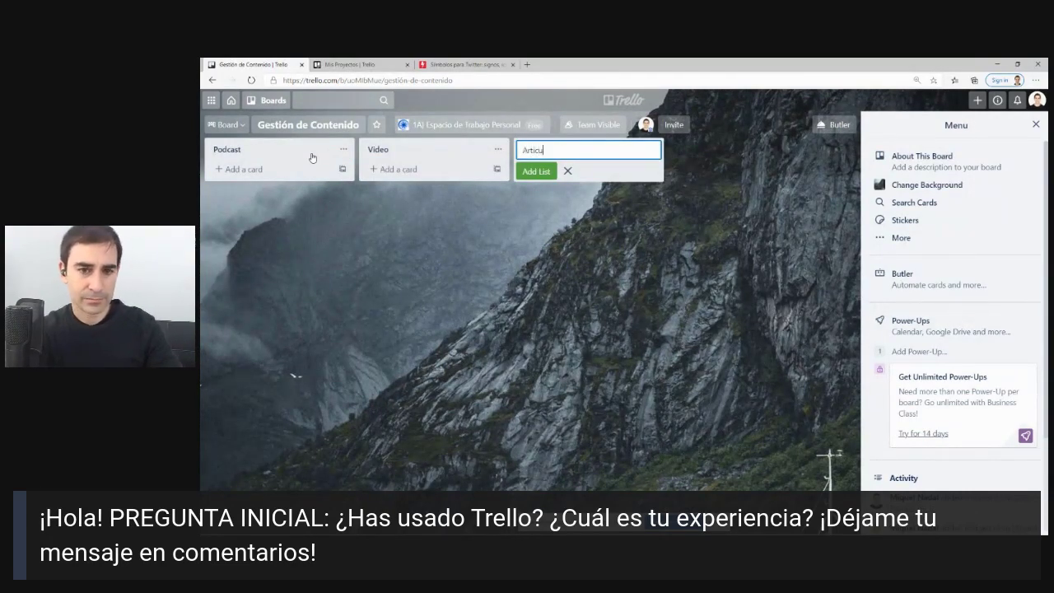
text(los)
key(Return)
key(Escape)
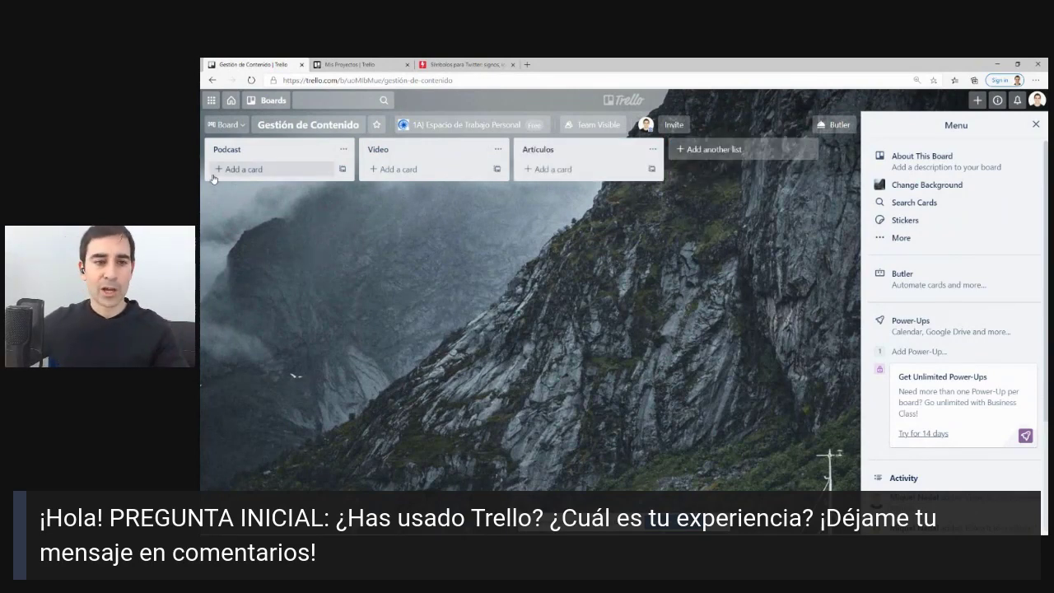
click(527, 64)
Open the emorganizer.com blog post 'Toda la verdad sobre por qué el TIEMPO VUELA'.
text(emorganizer.com)
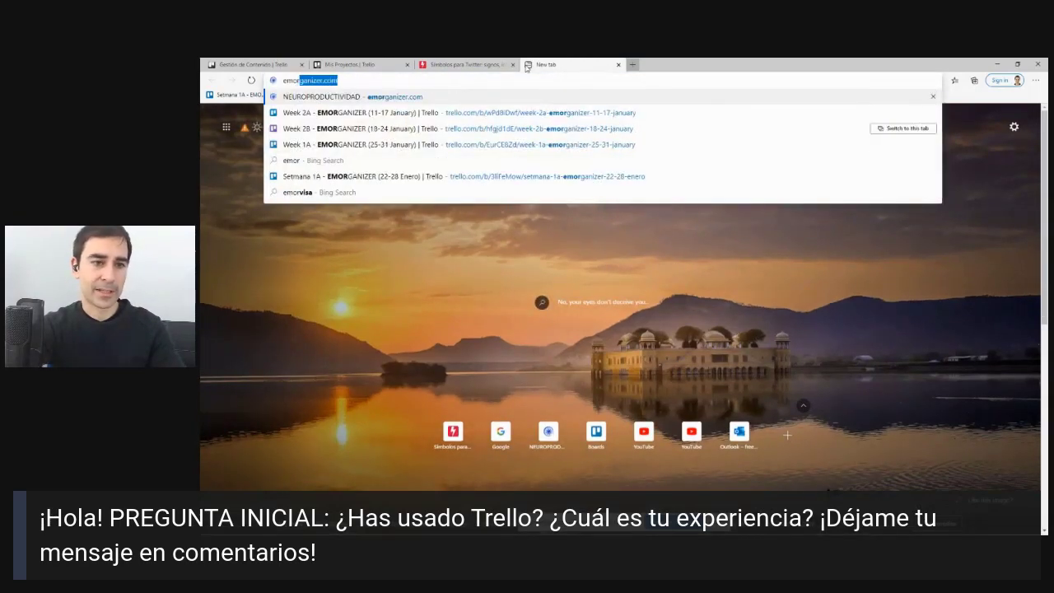
key(Return)
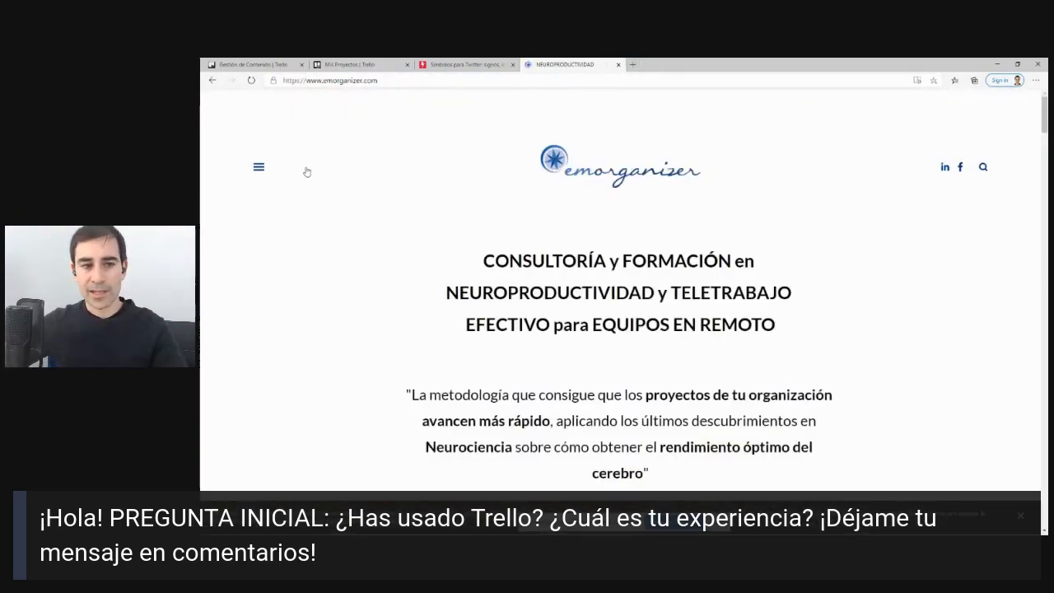
click(258, 168)
click(333, 401)
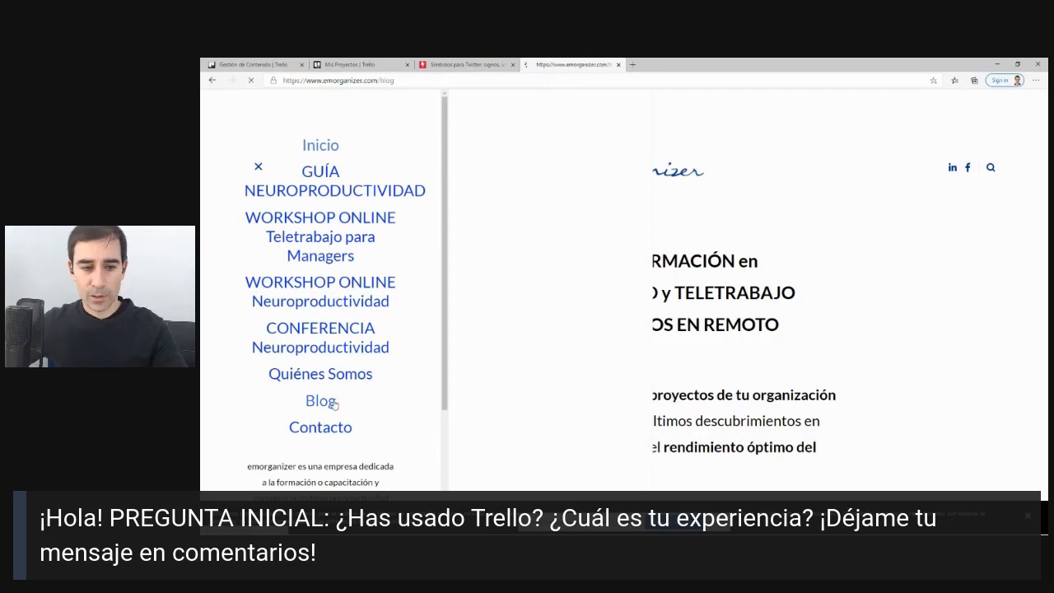
click(437, 310)
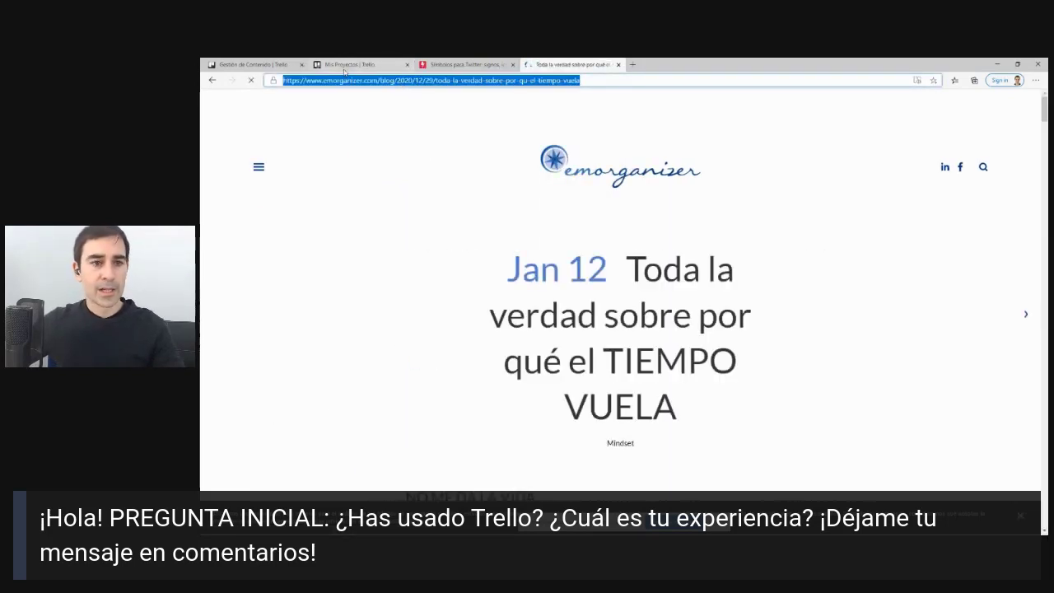
Add a card 'Artículo 'Por qué el tiempo el vuelo'' to the Articulos list.
click(269, 63)
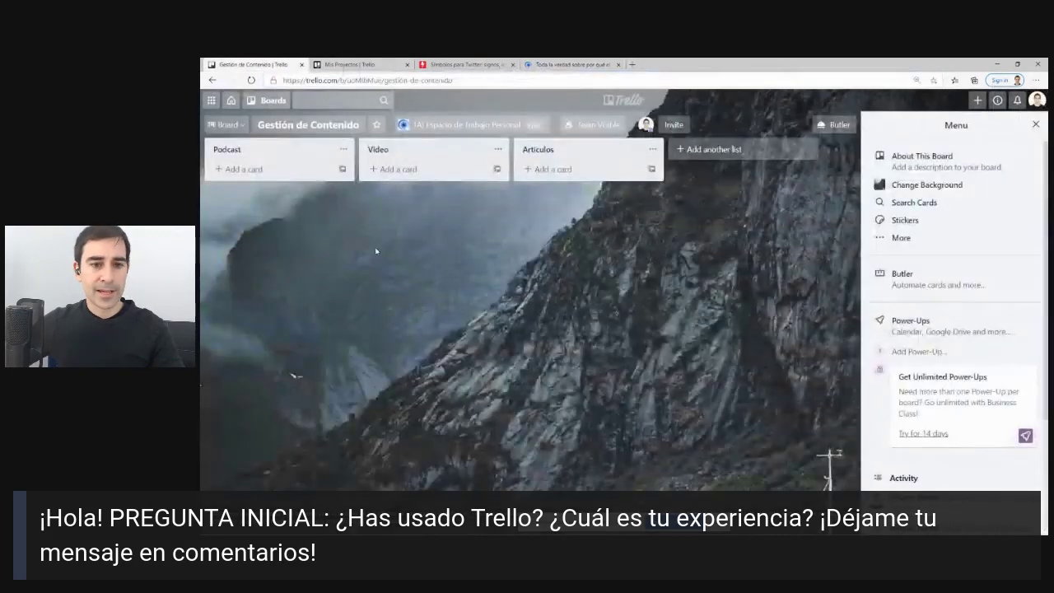
click(558, 174)
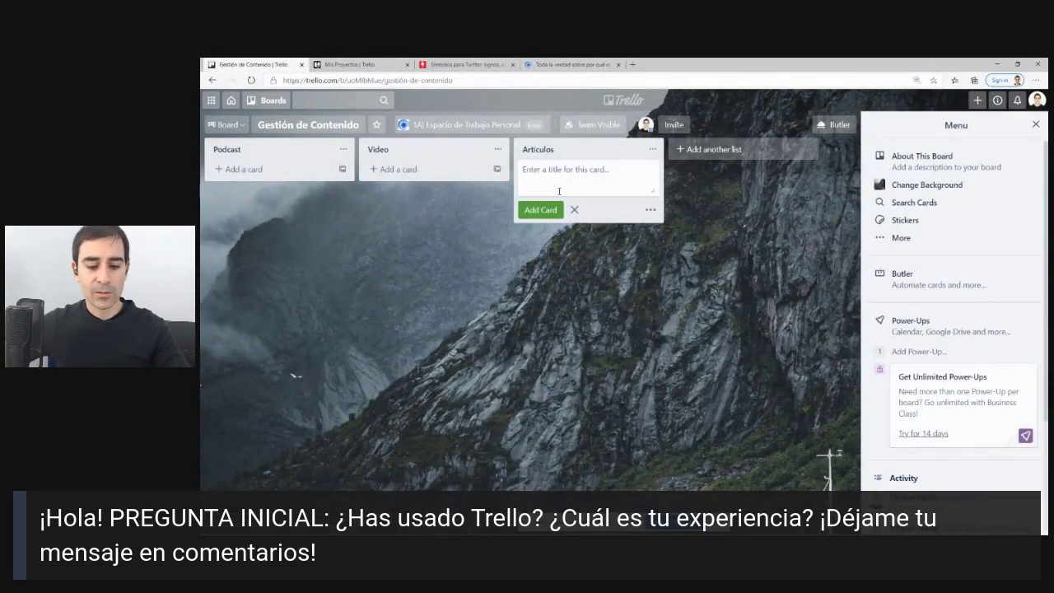
text(Artícul)
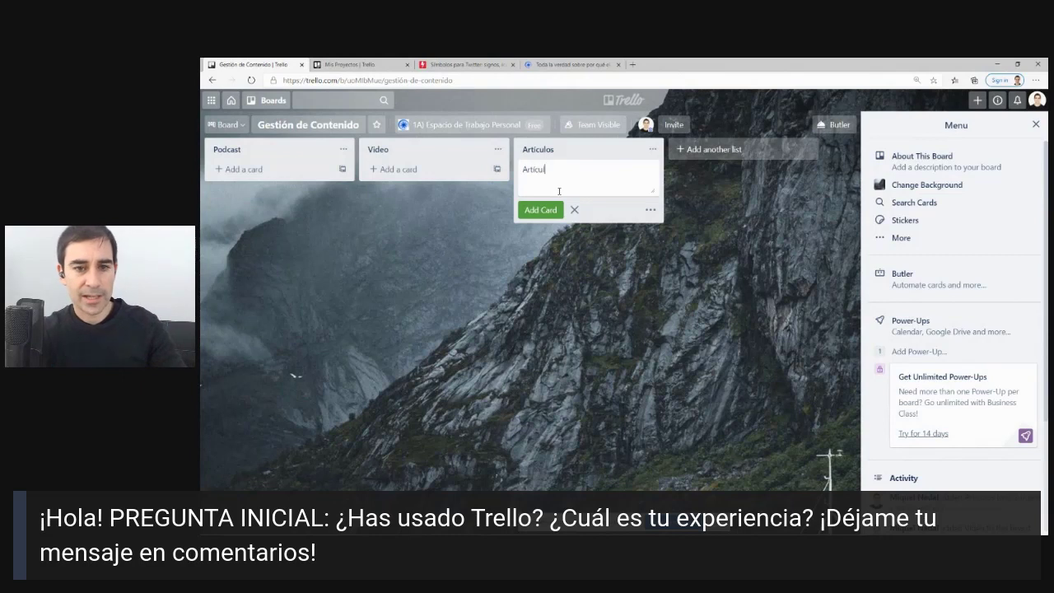
text(o 'Por qué)
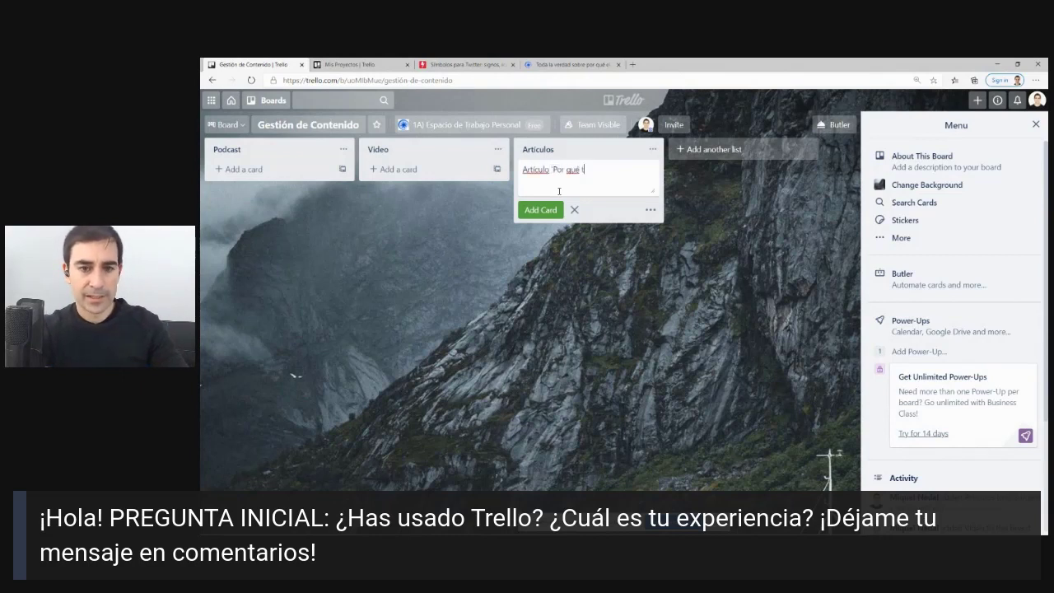
text( el tiempo e)
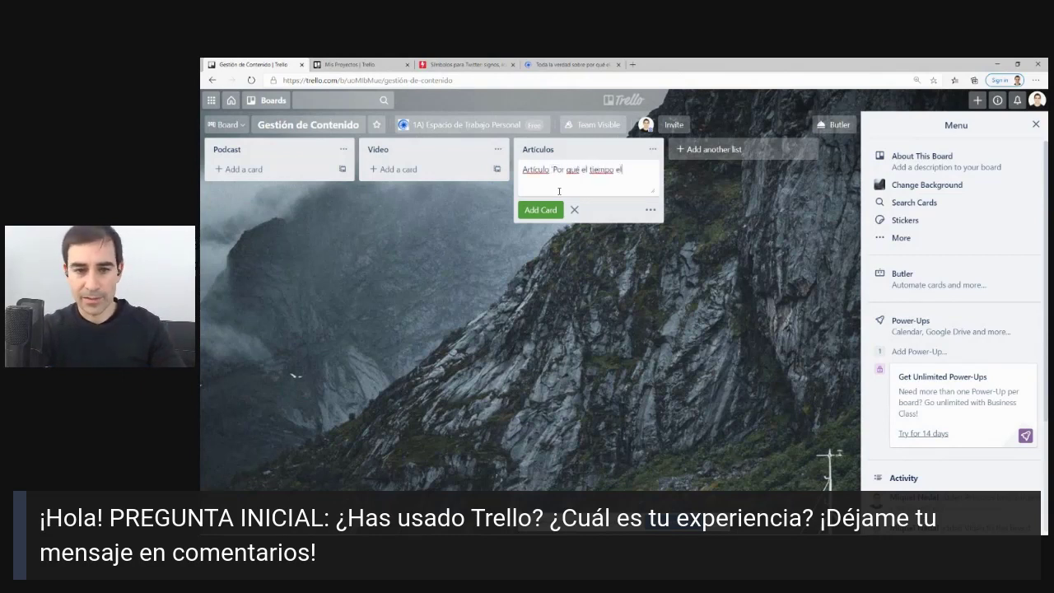
text(l vuelo')
key(Return)
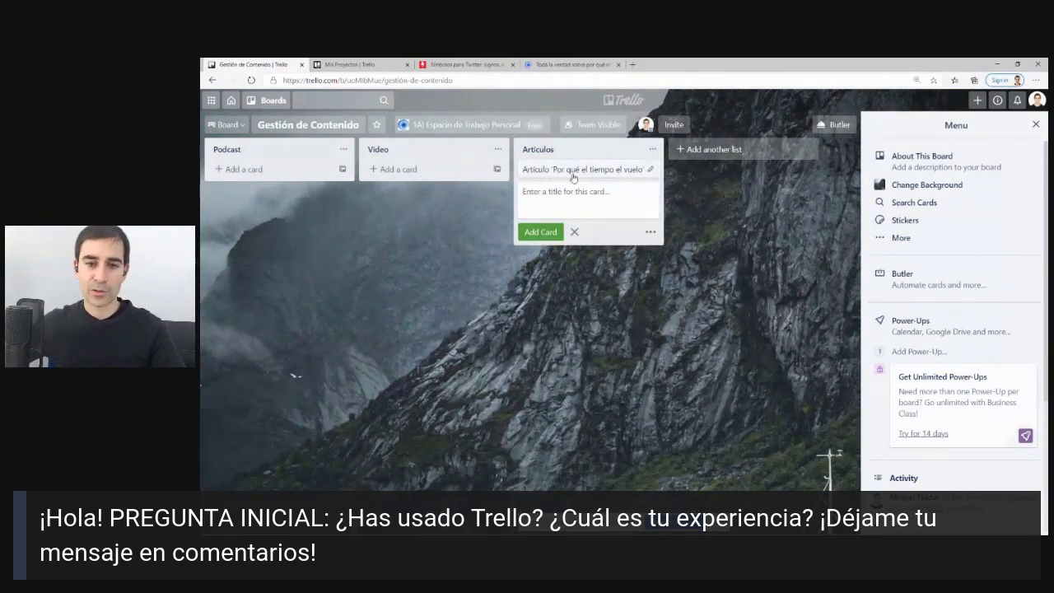
Save the article's URL as the card's description and close the card.
click(572, 176)
click(512, 240)
click(453, 267)
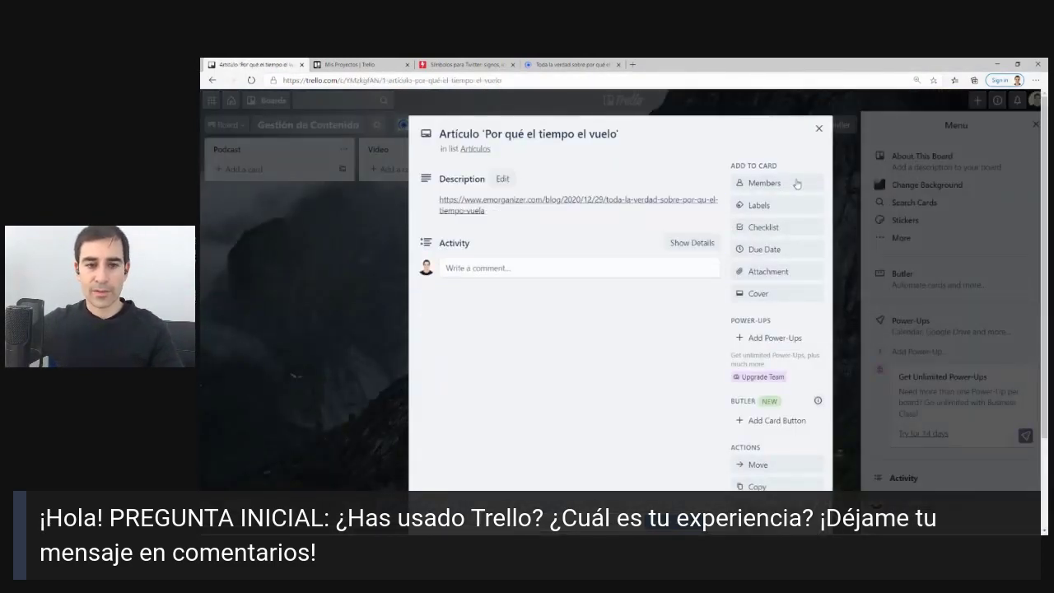
click(817, 130)
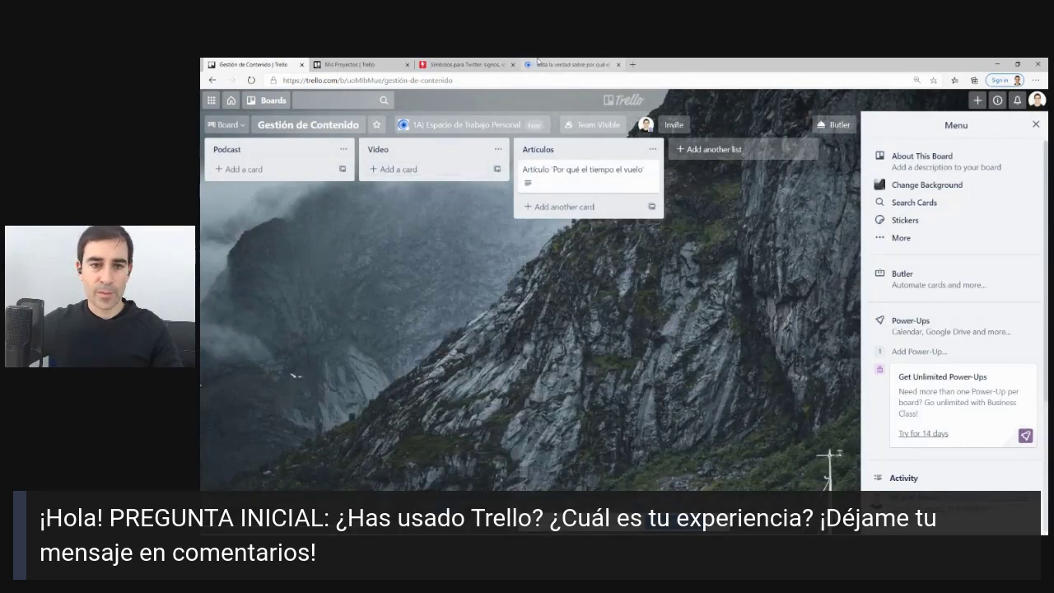
click(568, 65)
click(383, 83)
Open the NEUROPRODUCTIVIDAD YouTube channel, pause its video and take the page address.
text(y)
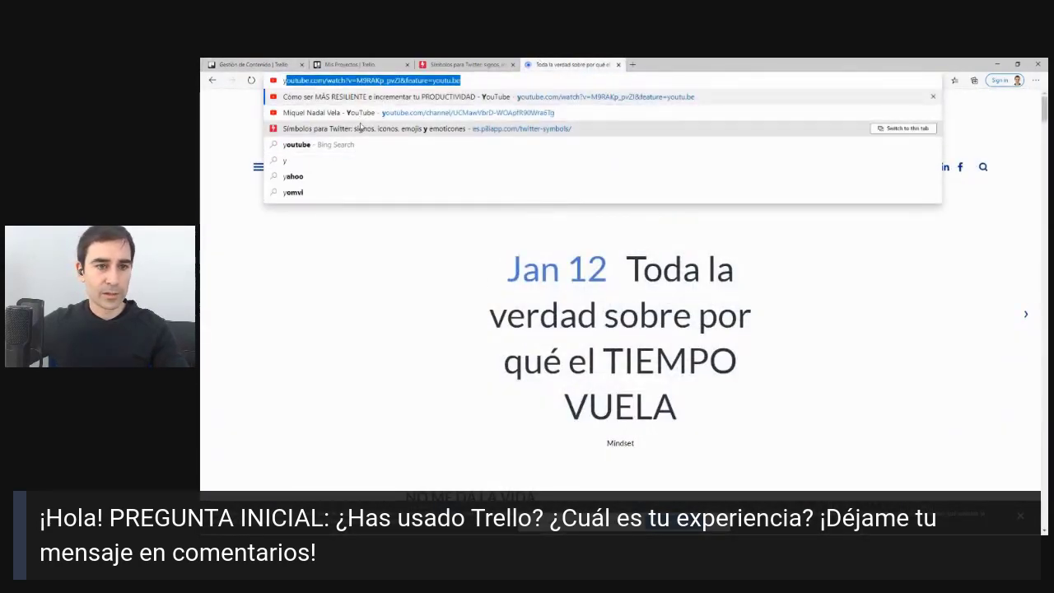
click(359, 116)
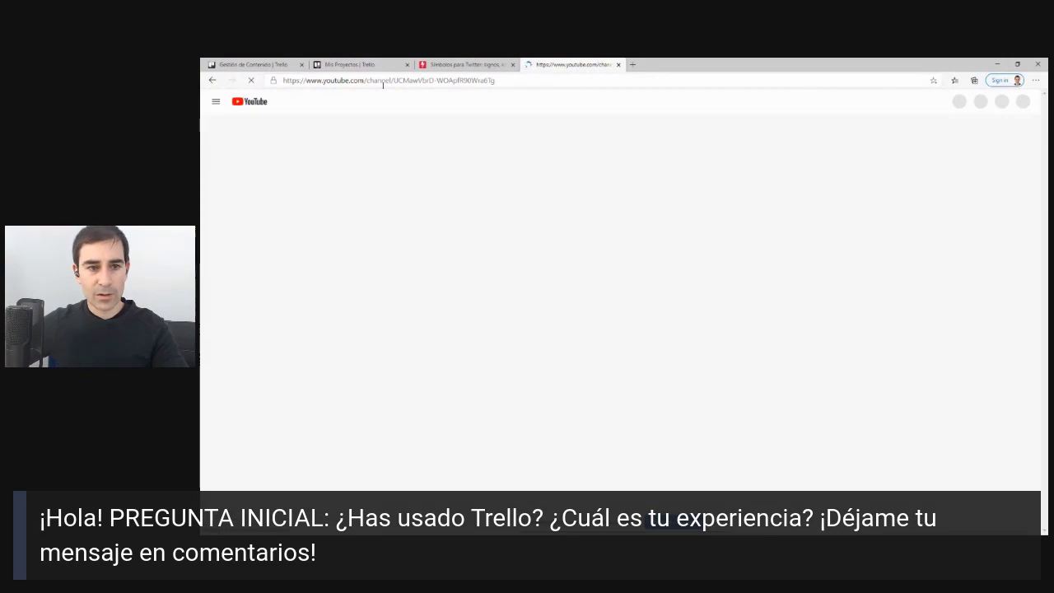
click(402, 408)
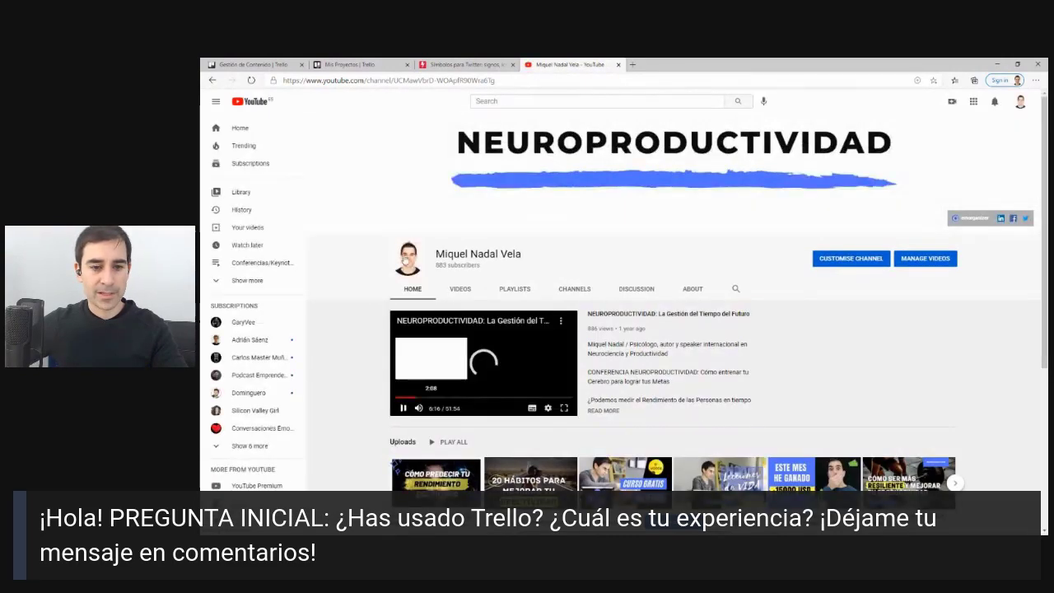
click(390, 81)
key(ctrl+c)
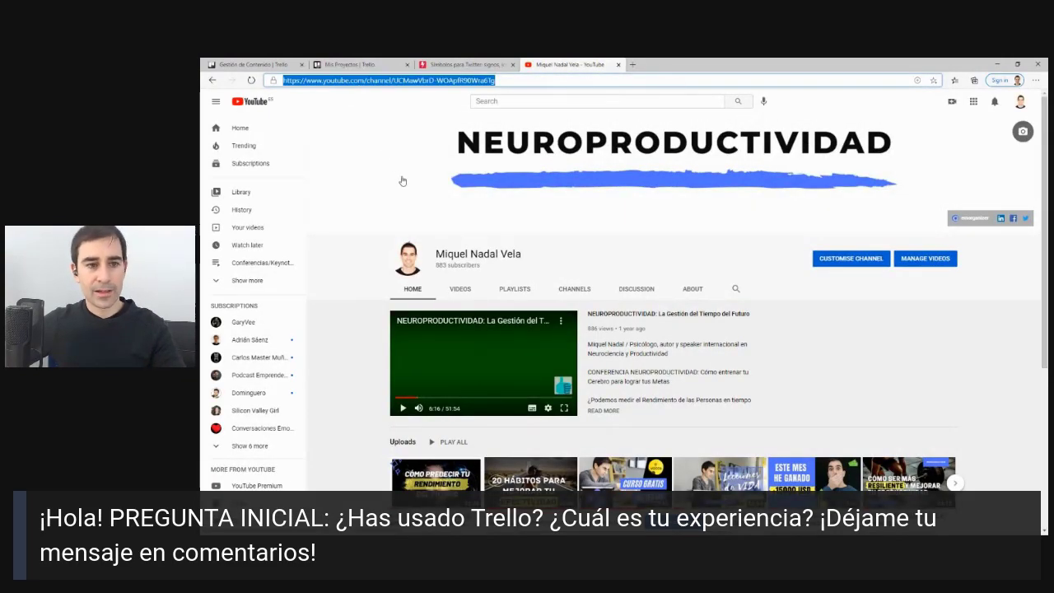
click(358, 64)
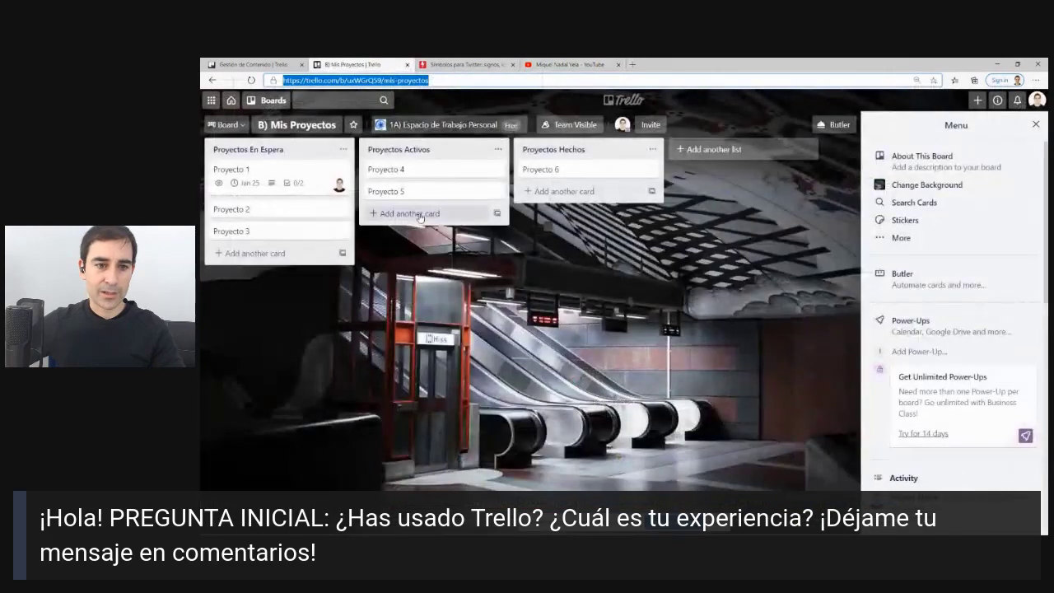
Add a 'Canal Youtube Neuroproductividad Miquel Nadal' card to Video with the channel URL as description.
click(255, 64)
click(411, 170)
text(C)
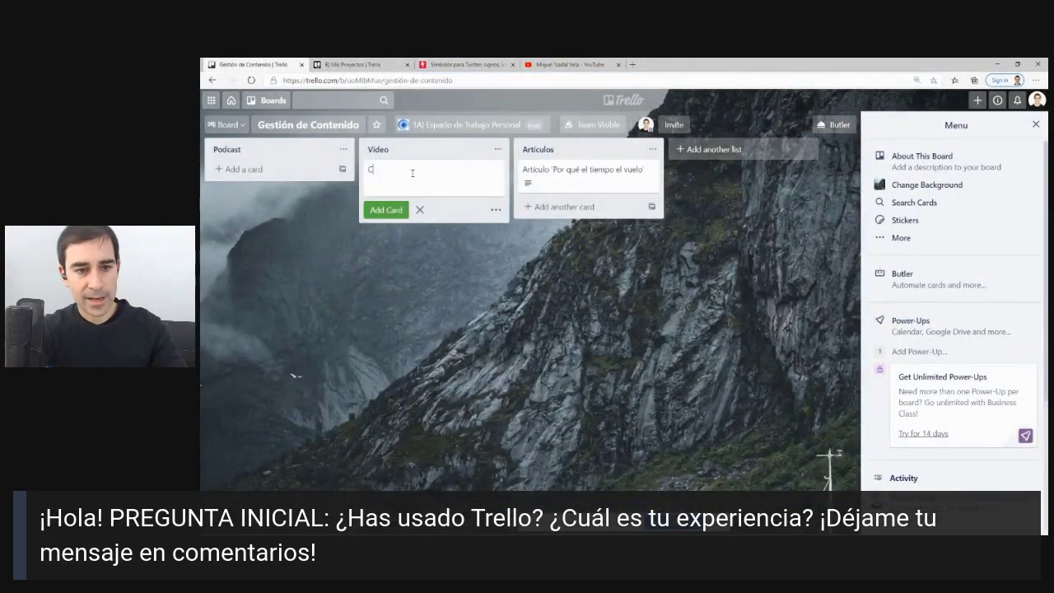
text(anal Youtube )
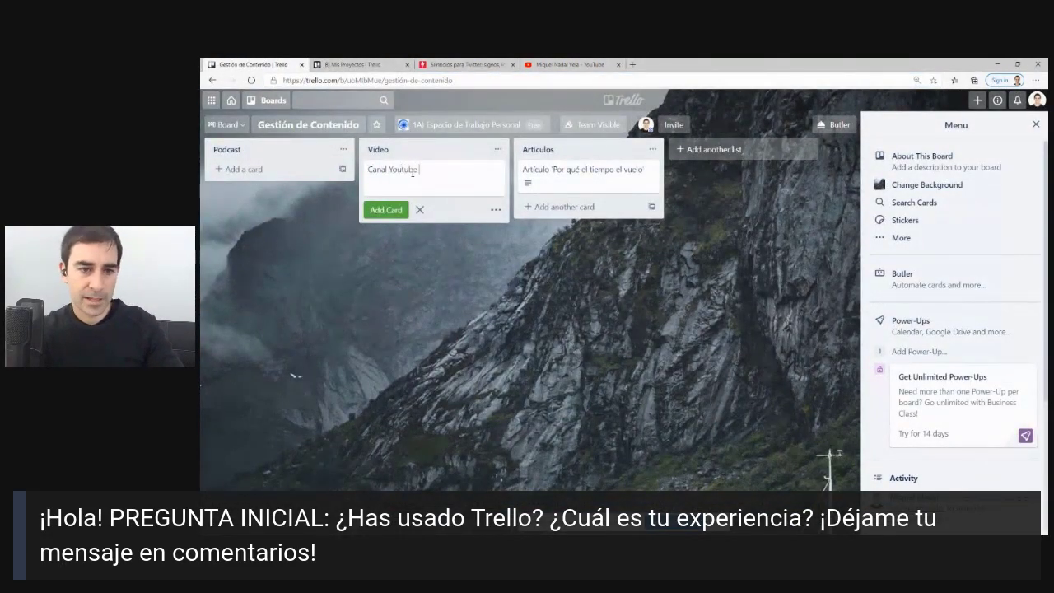
text(Neuroprodu)
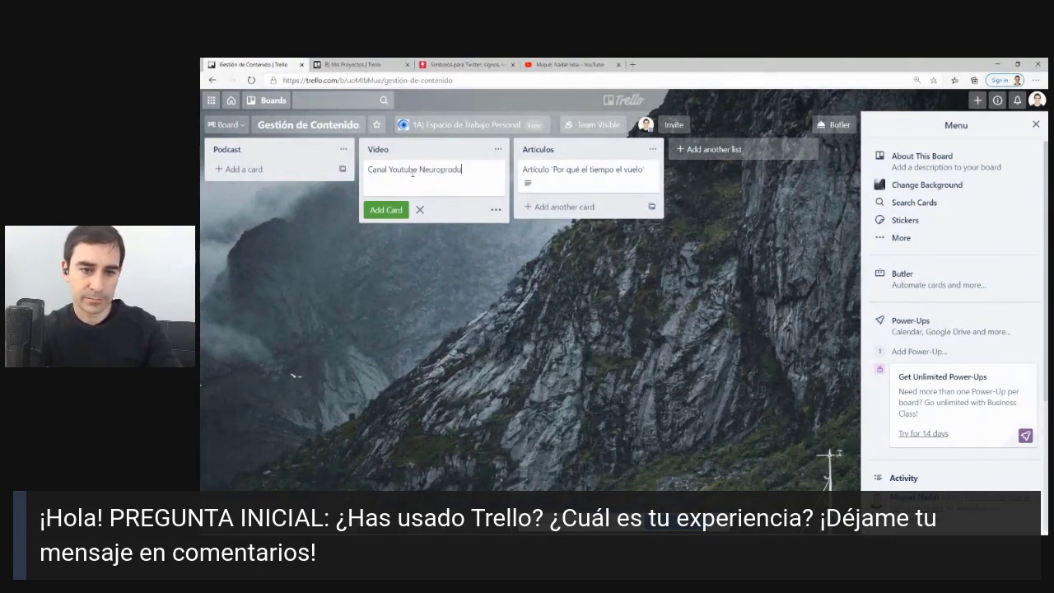
text(ctividad Miquel Nad)
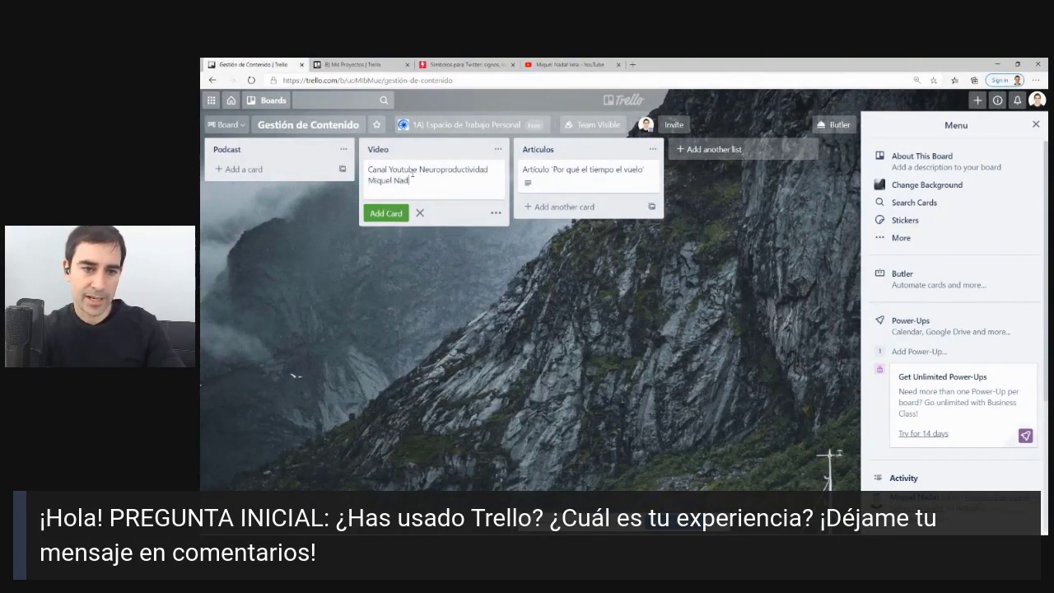
text(al)
key(Return)
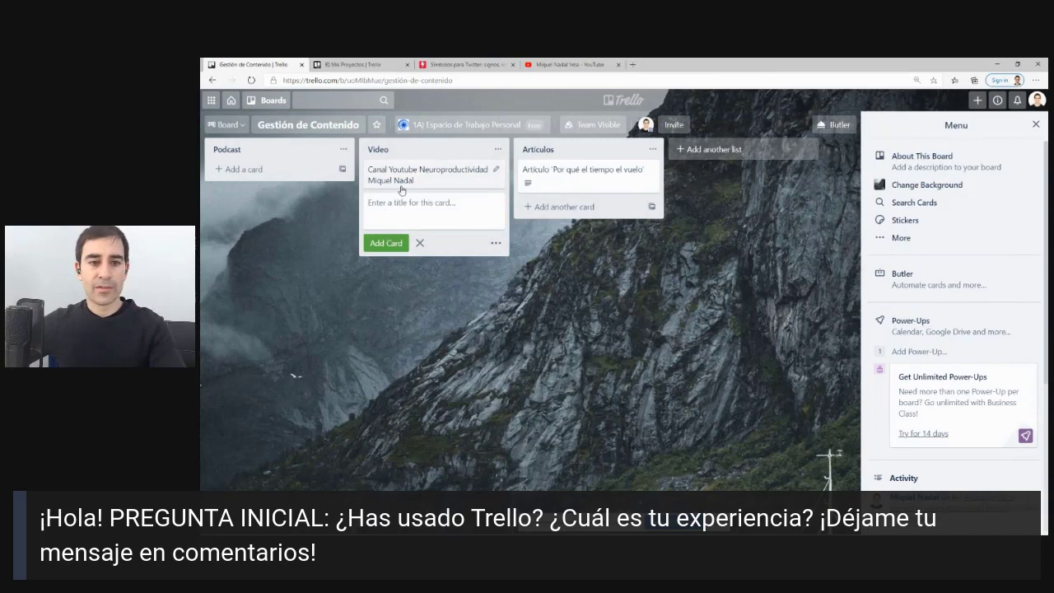
click(400, 188)
key(ctrl+v)
click(454, 266)
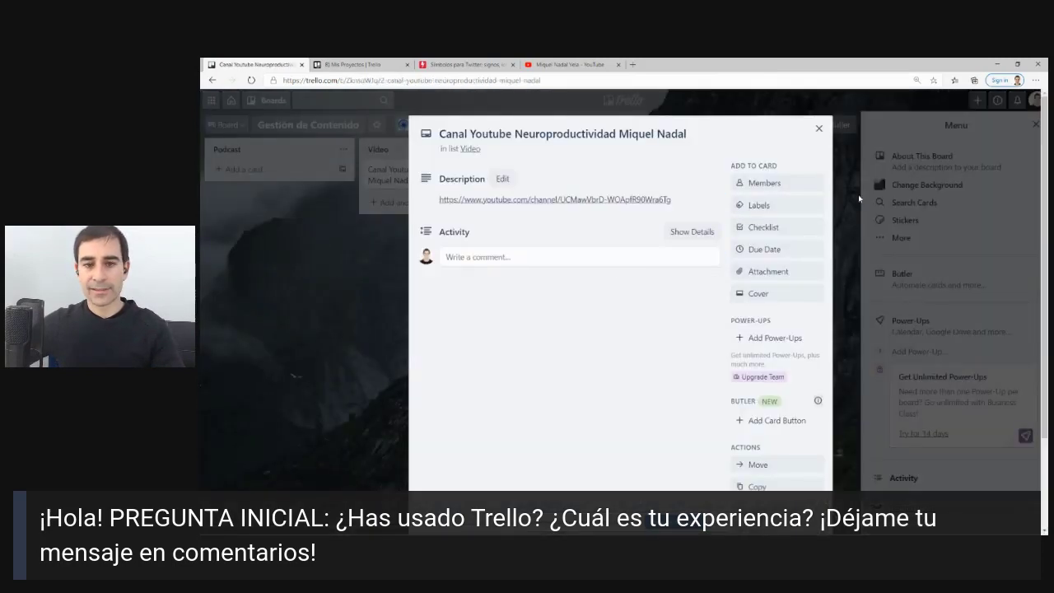
click(818, 128)
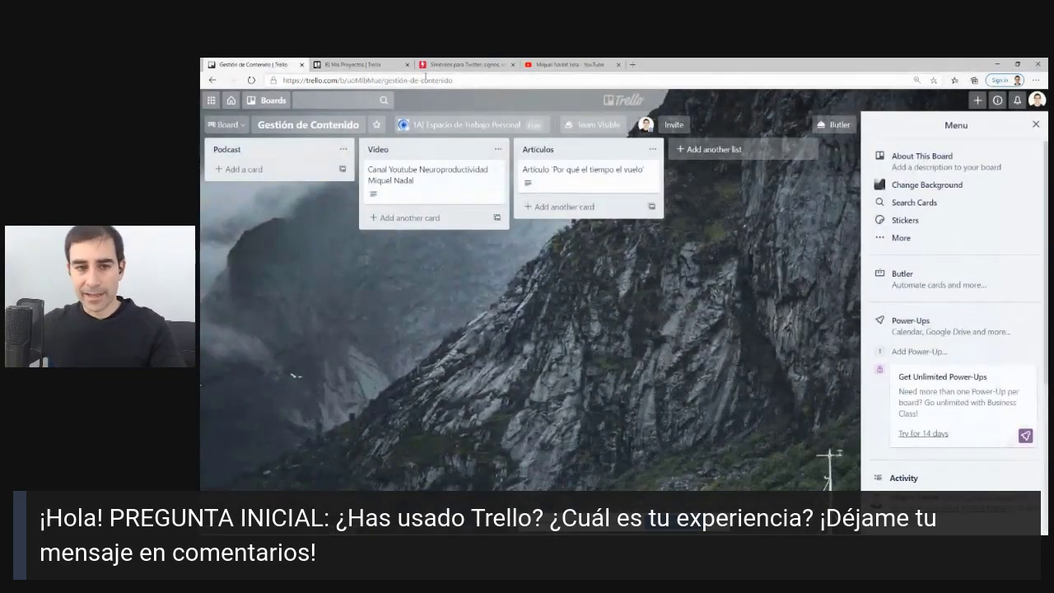
Copy the Gestión de Contenido board's address and switch back to the B) Mis Proyectos board.
click(566, 64)
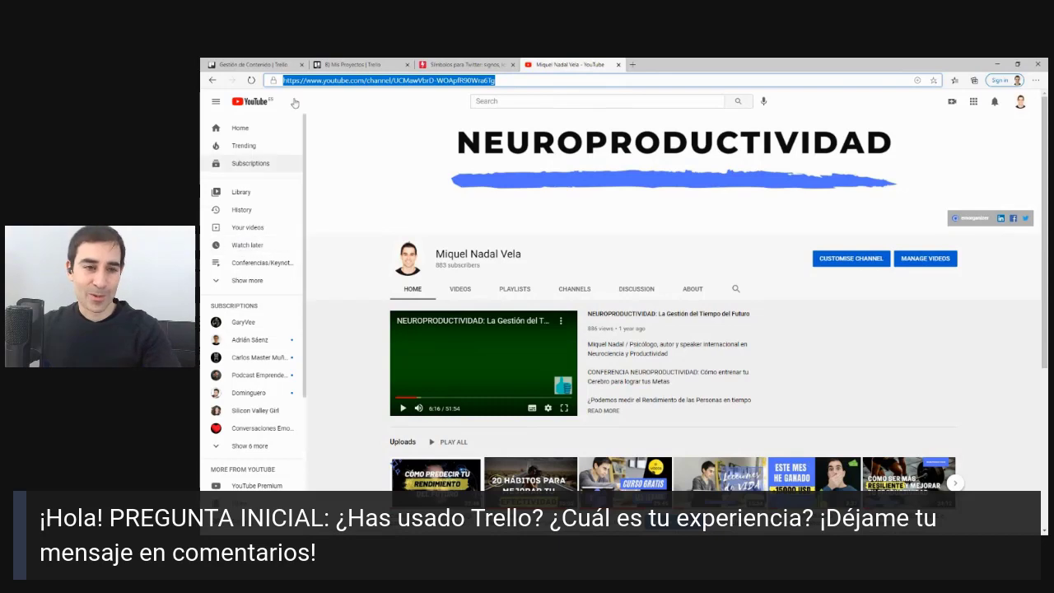
click(293, 63)
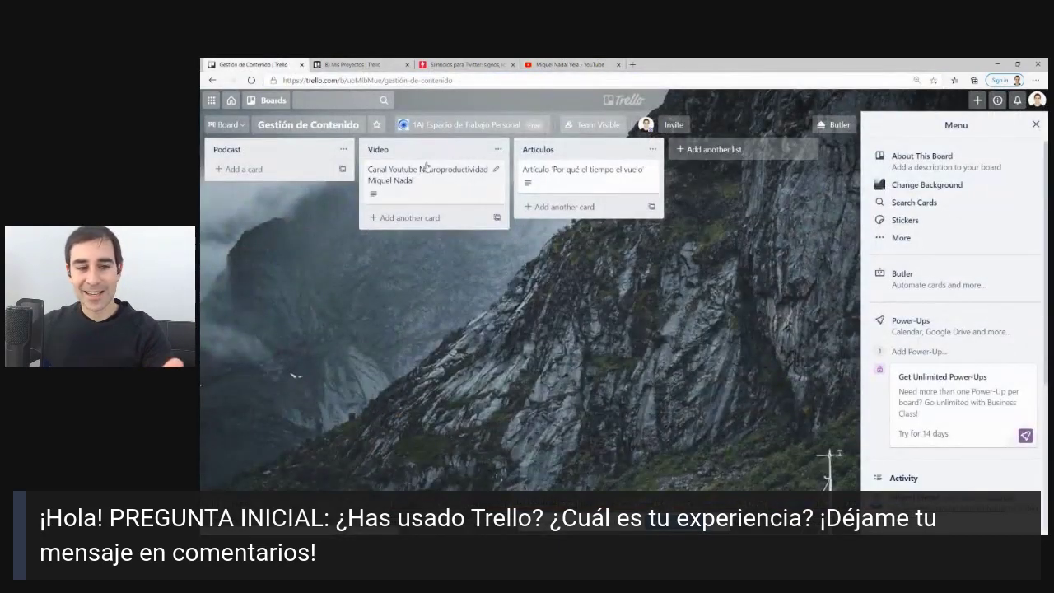
click(353, 81)
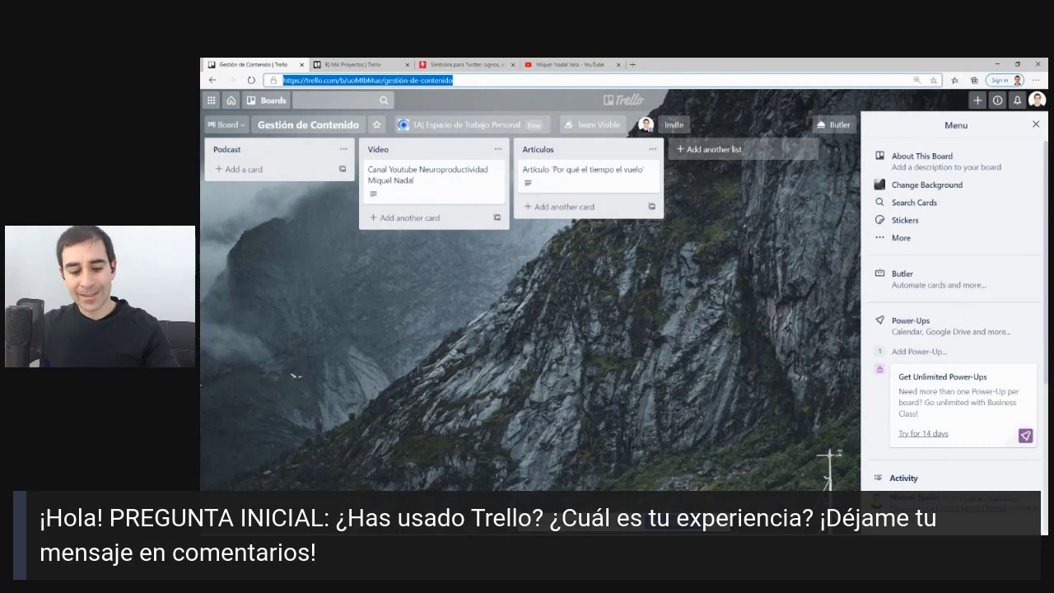
key(ctrl+2)
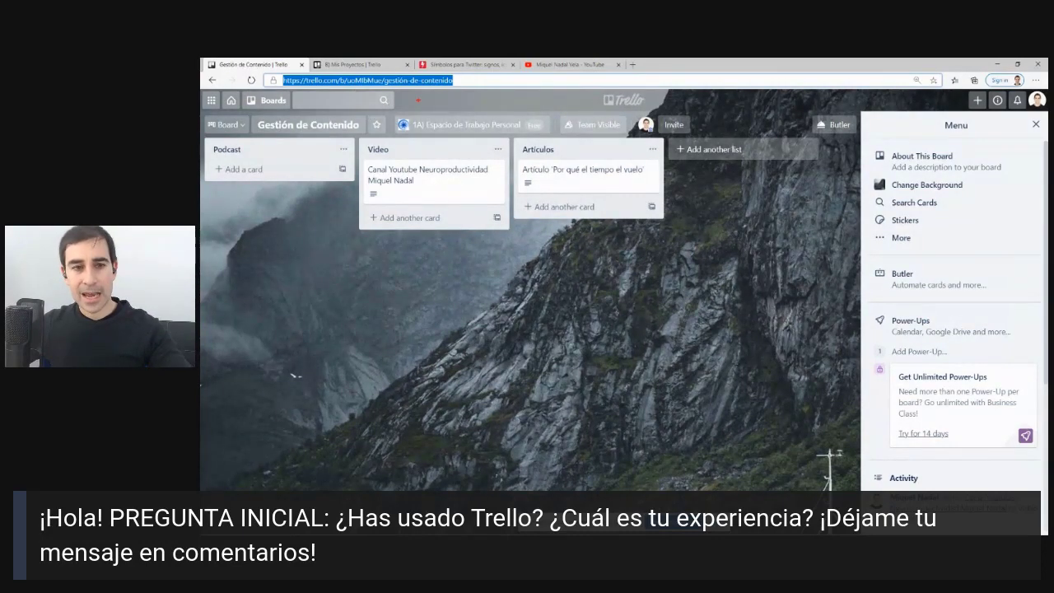
mouse_move(458, 78)
mouse_down()
mouse_move(429, 71)
mouse_move(465, 108)
mouse_up()
key(Escape)
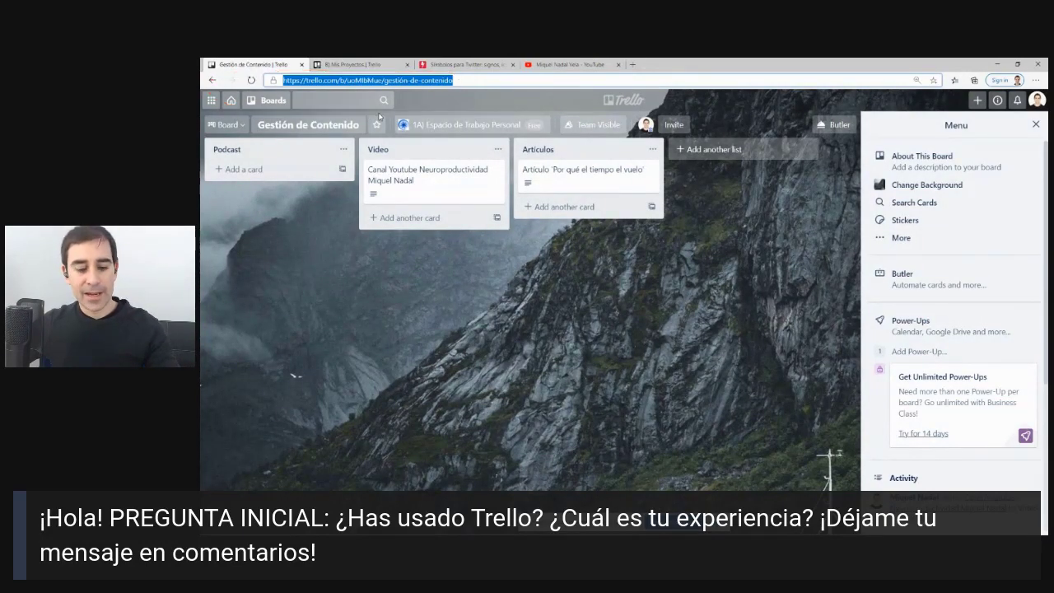
click(354, 64)
Add a 'Revisar CONtenido:' item linking the Gestión de Contenido board to TAREAS CONTROL's Tareas Profesional checklist.
click(272, 101)
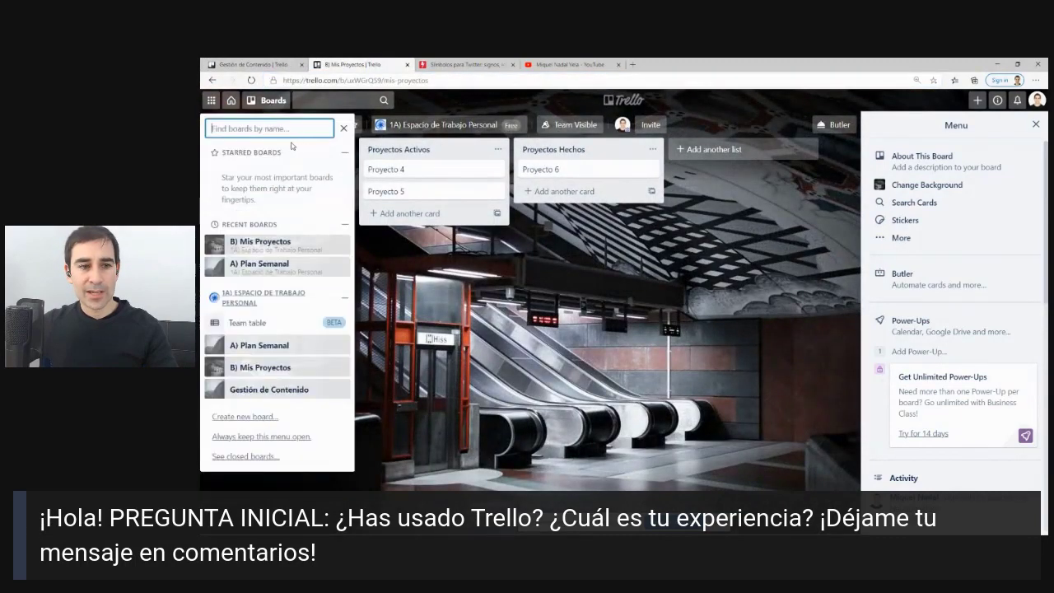
click(231, 100)
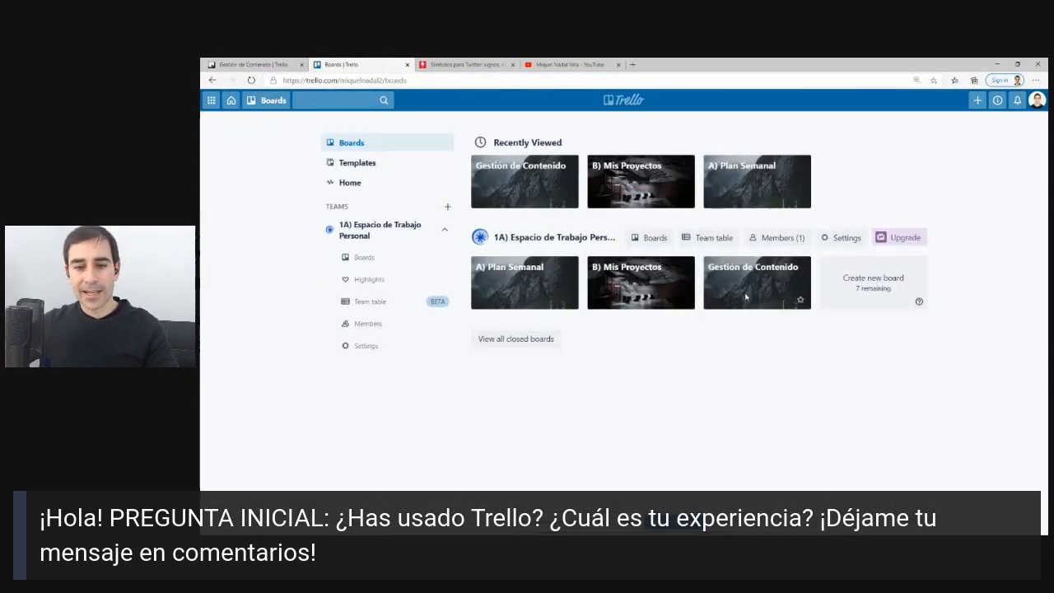
click(735, 307)
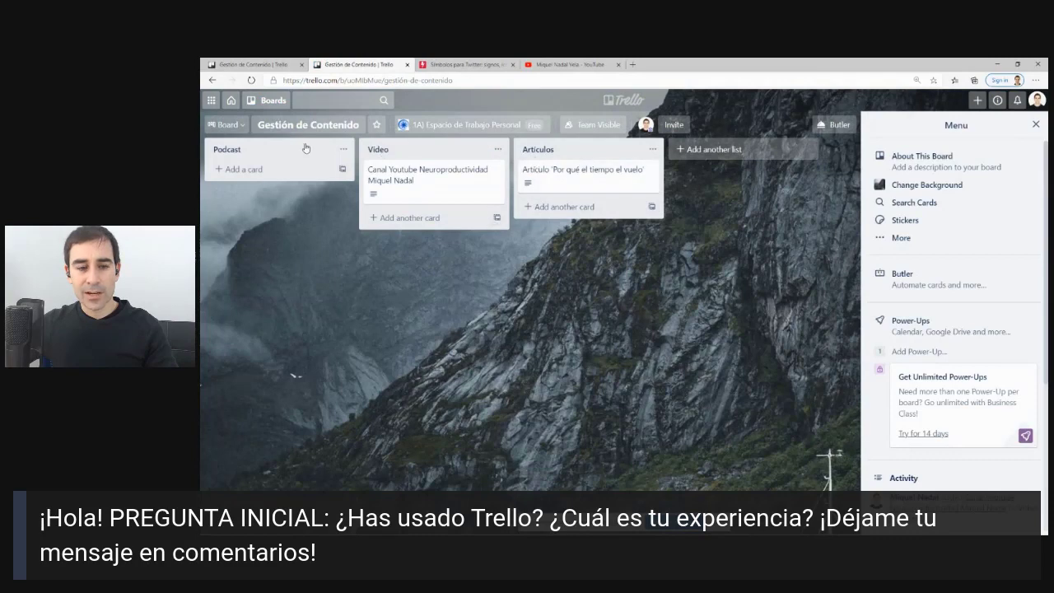
click(624, 99)
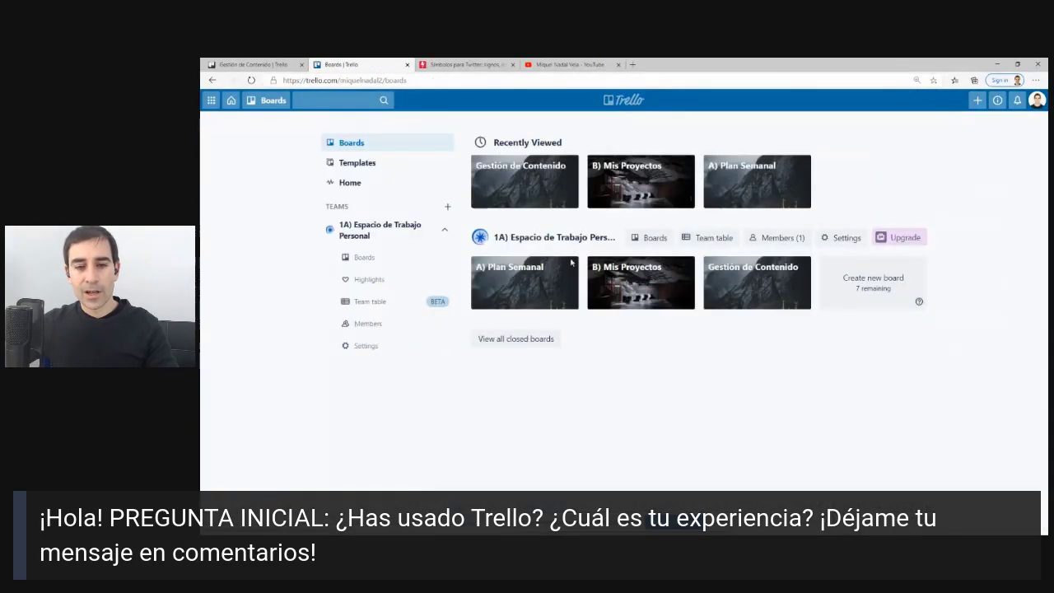
click(517, 293)
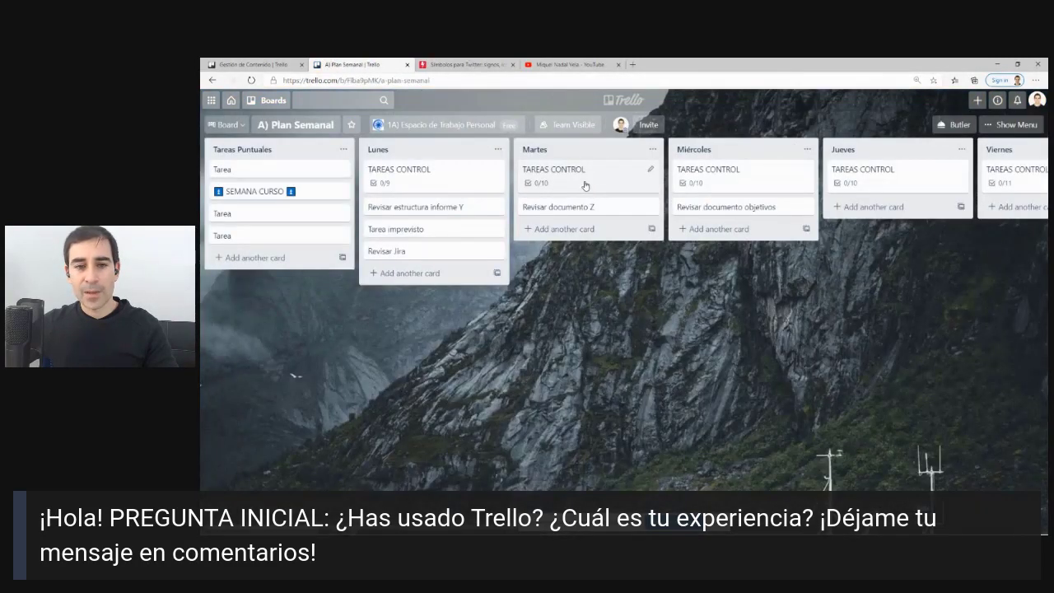
click(720, 183)
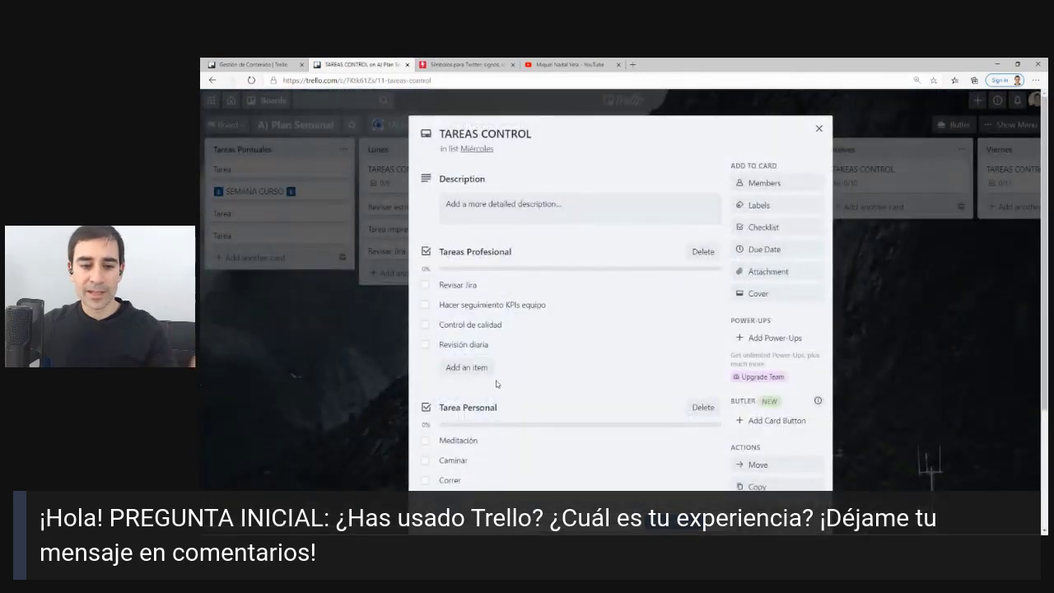
click(466, 367)
text(Revis)
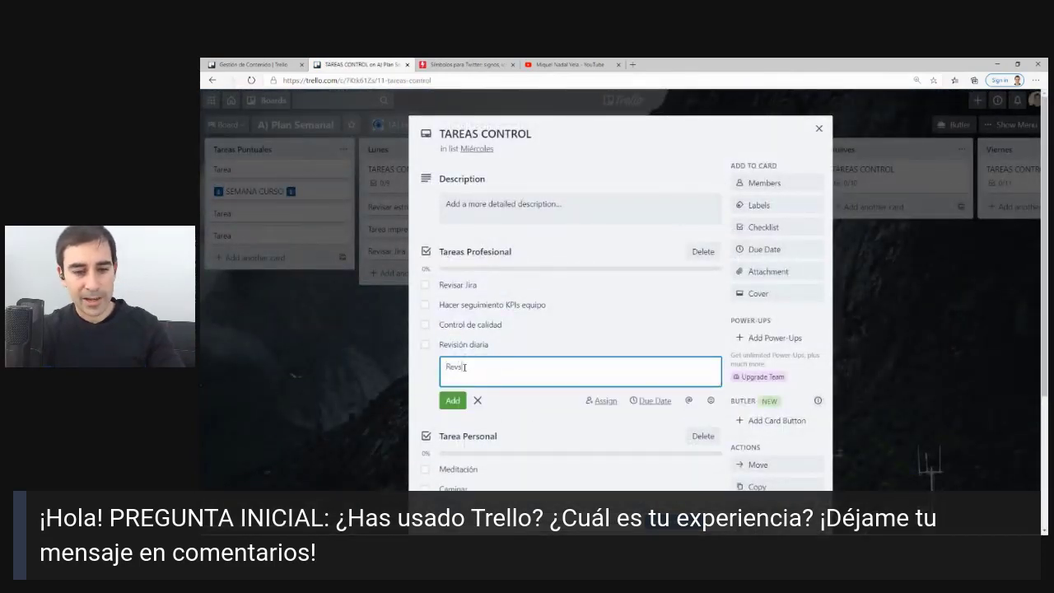
text(ar CO)
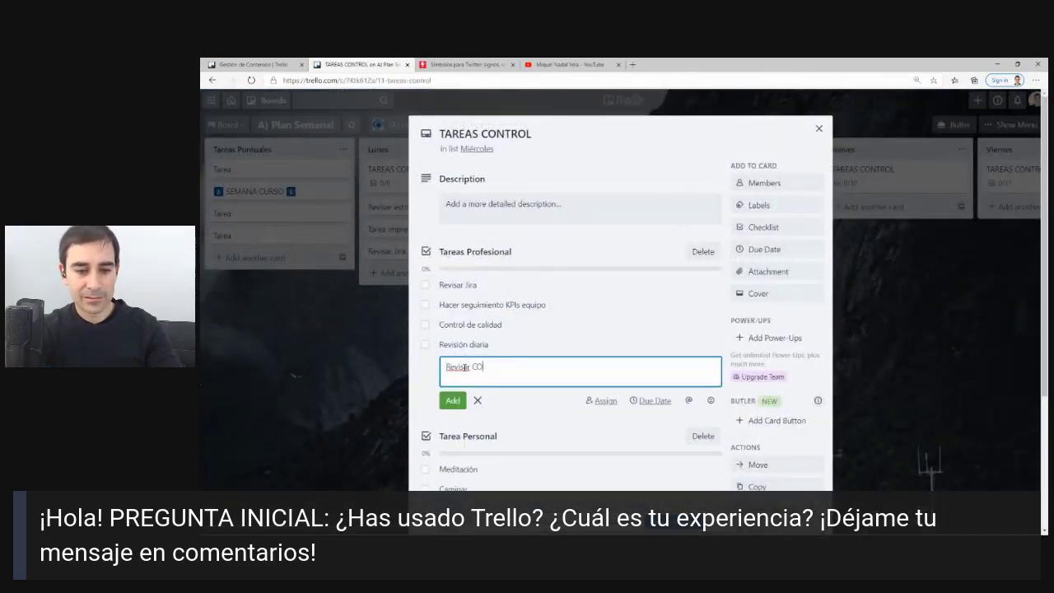
text(Ntenido:)
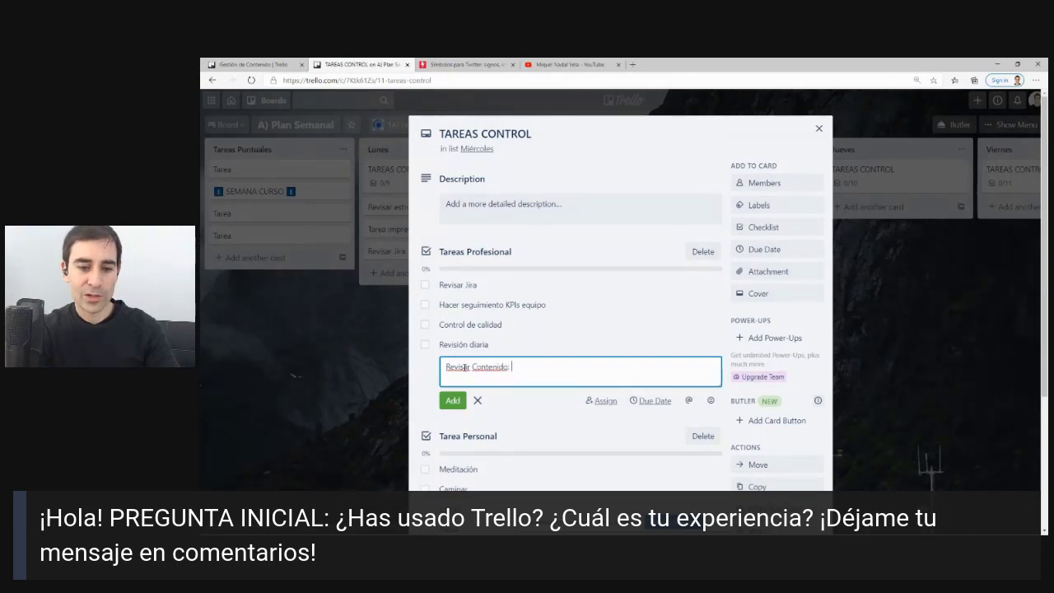
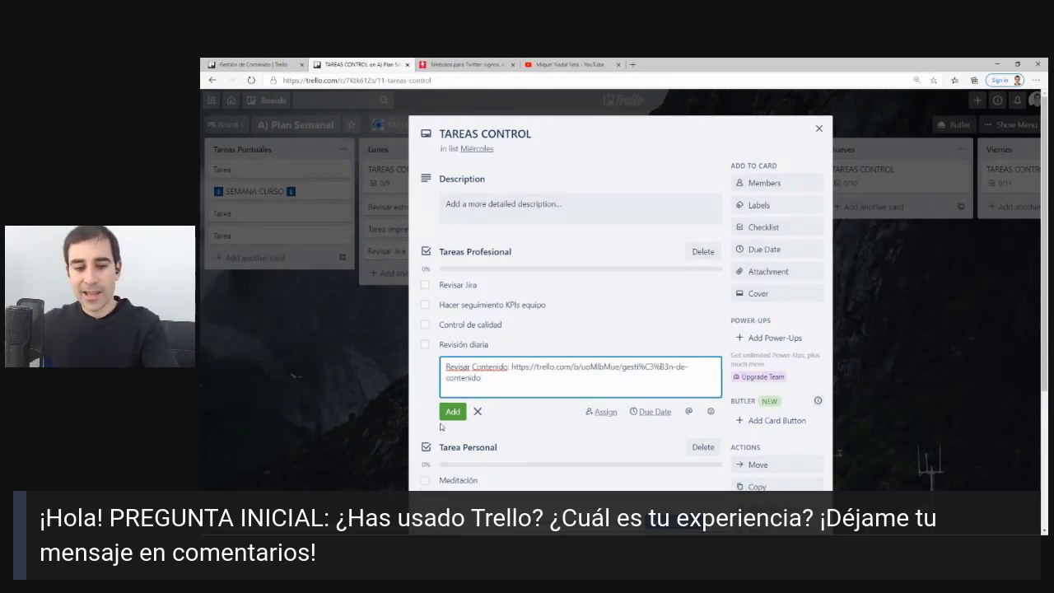
click(455, 415)
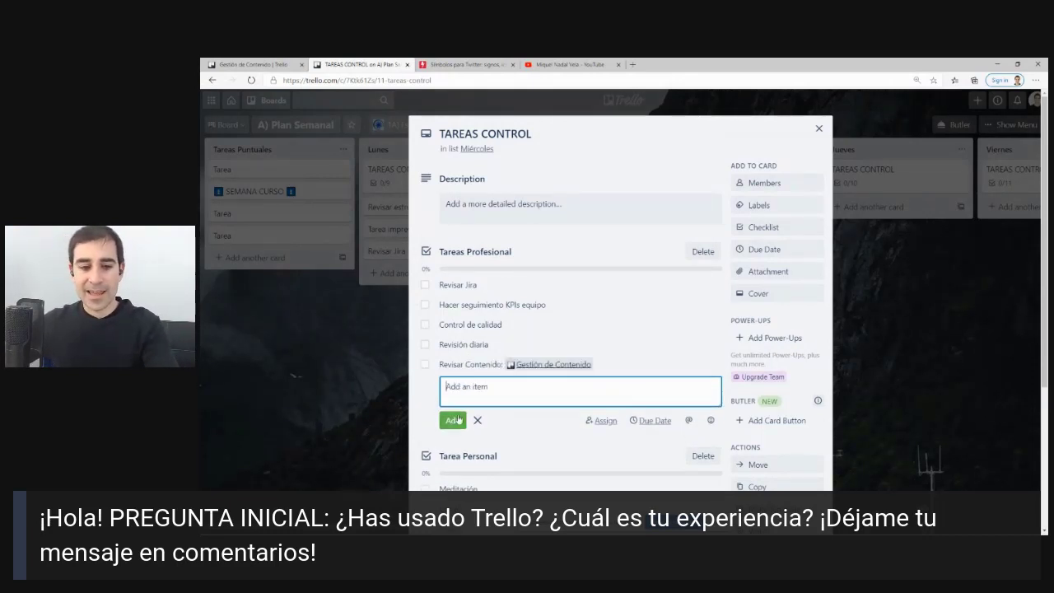
Open the linked board in a new tab to test it, then close the extra tabs.
right_click(546, 367)
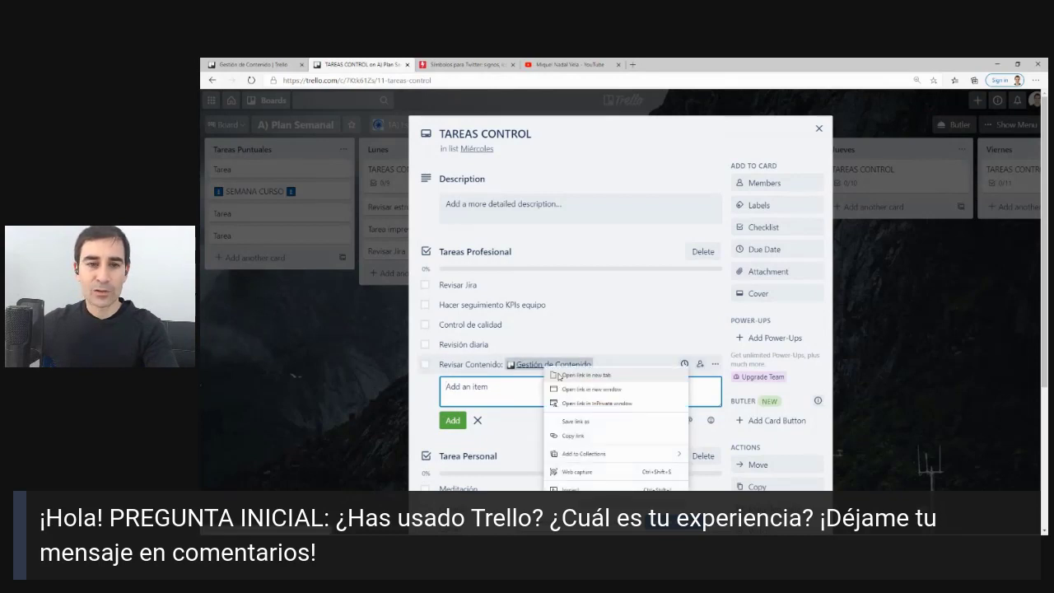
click(560, 375)
click(444, 64)
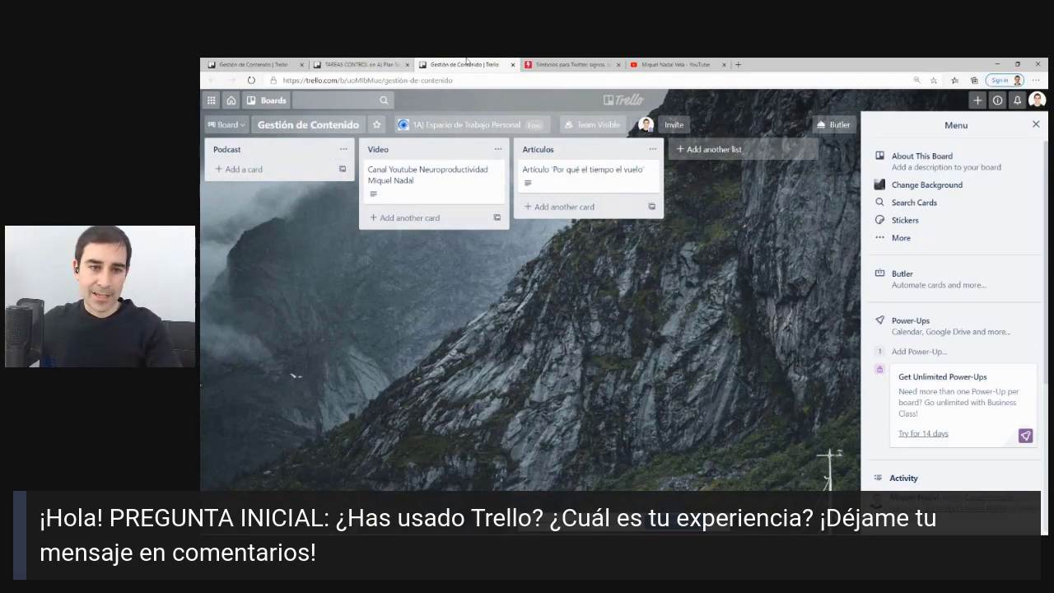
click(362, 64)
click(512, 64)
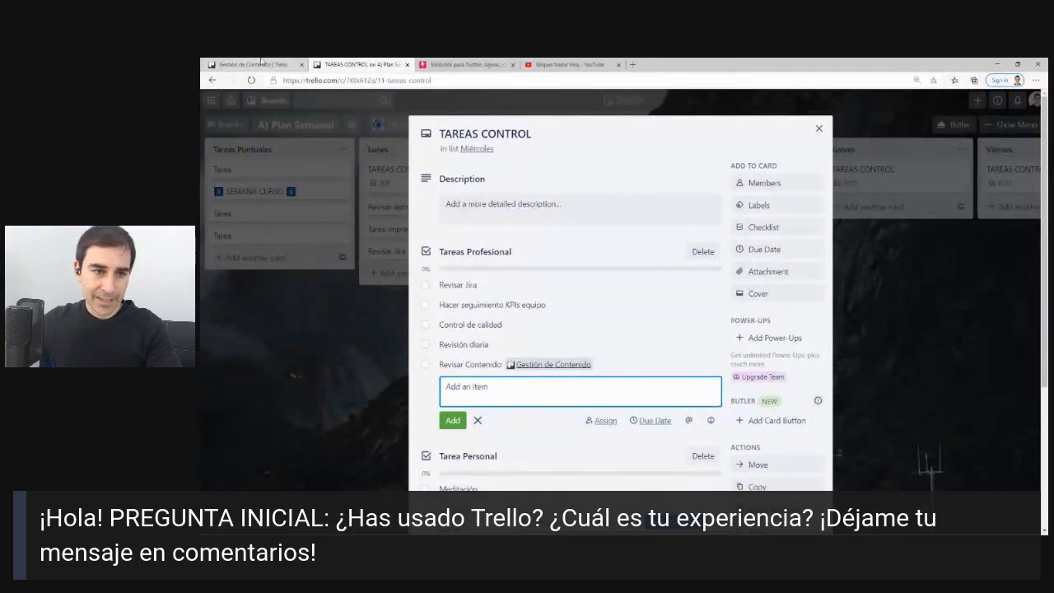
click(247, 64)
click(301, 64)
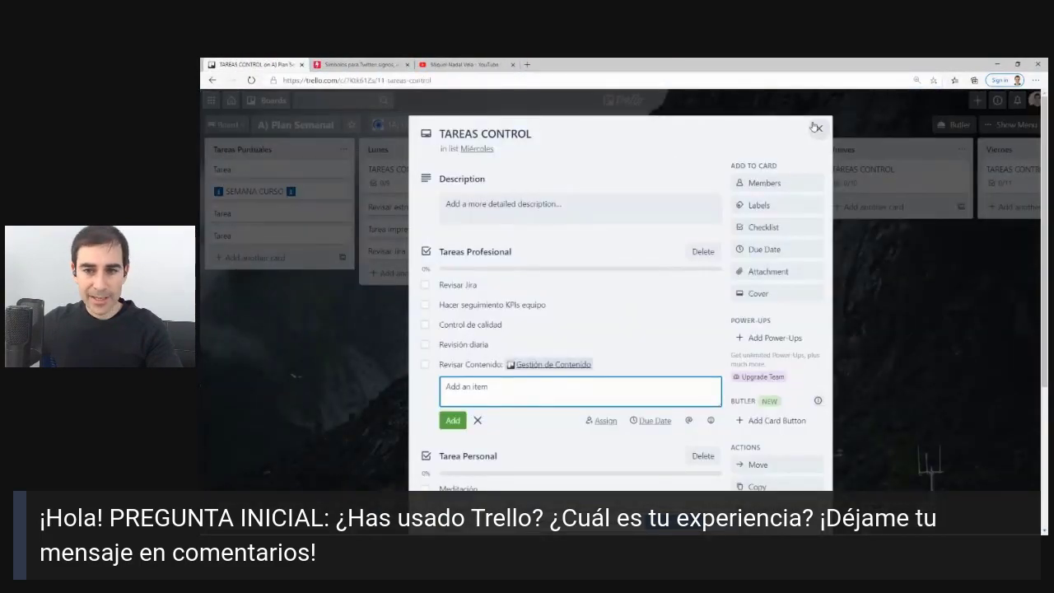
Close the TAREAS CONTROL card and create a new board named 'CRM'.
click(818, 128)
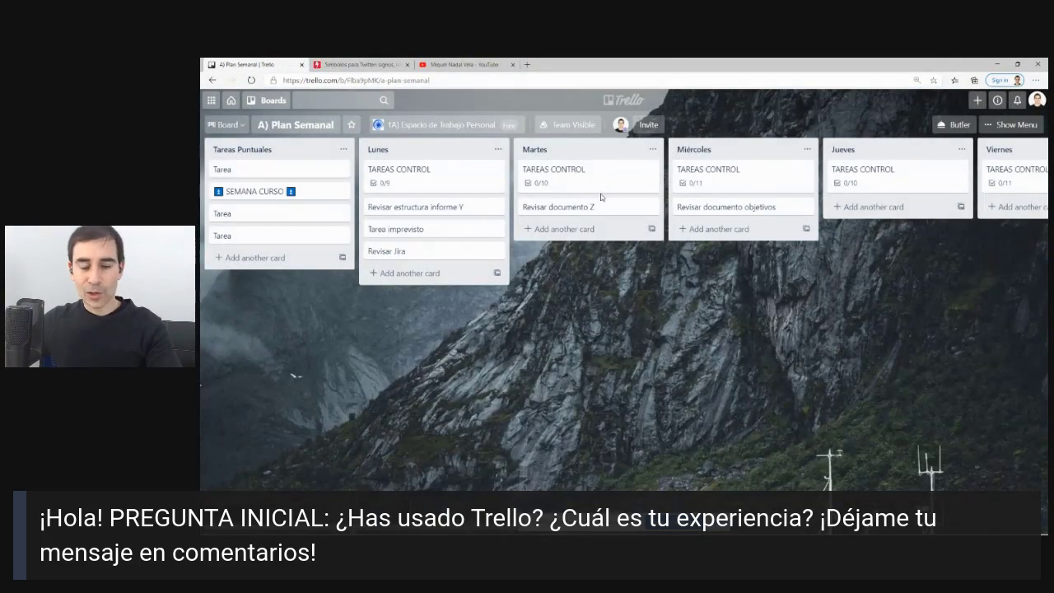
click(617, 101)
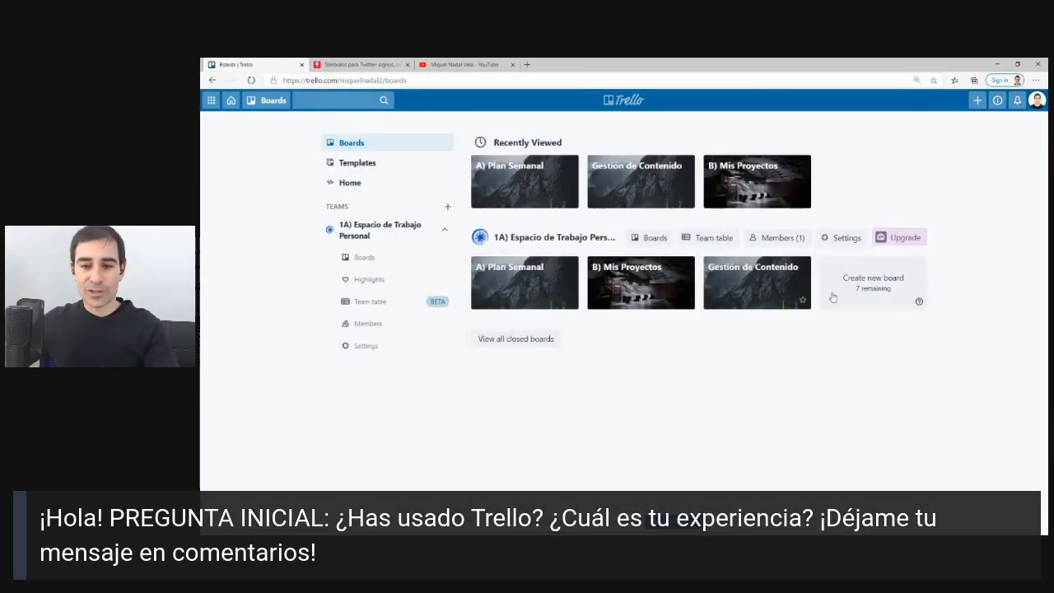
click(848, 274)
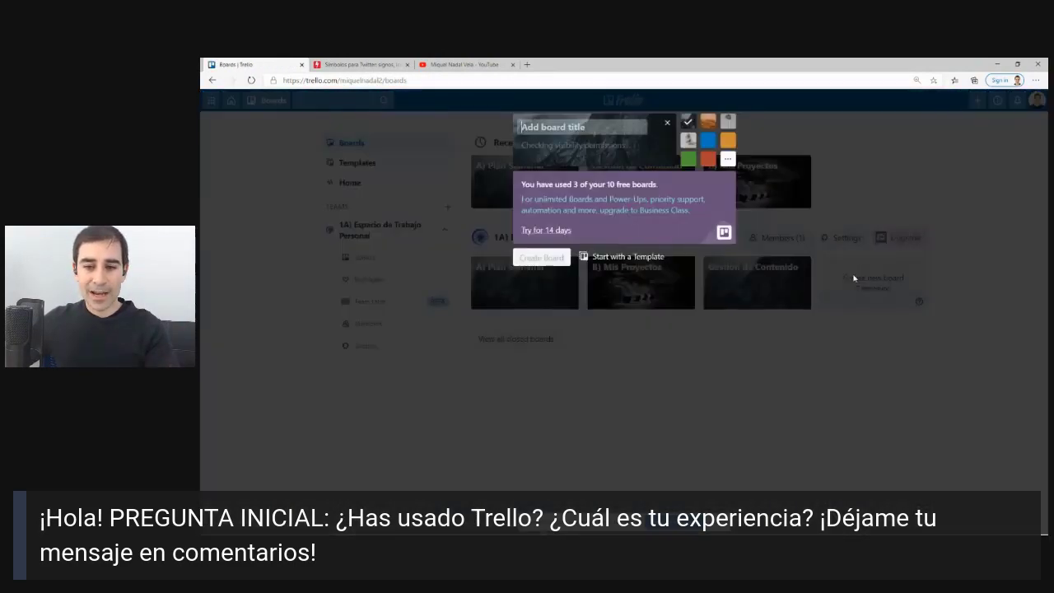
text(CRM)
click(540, 256)
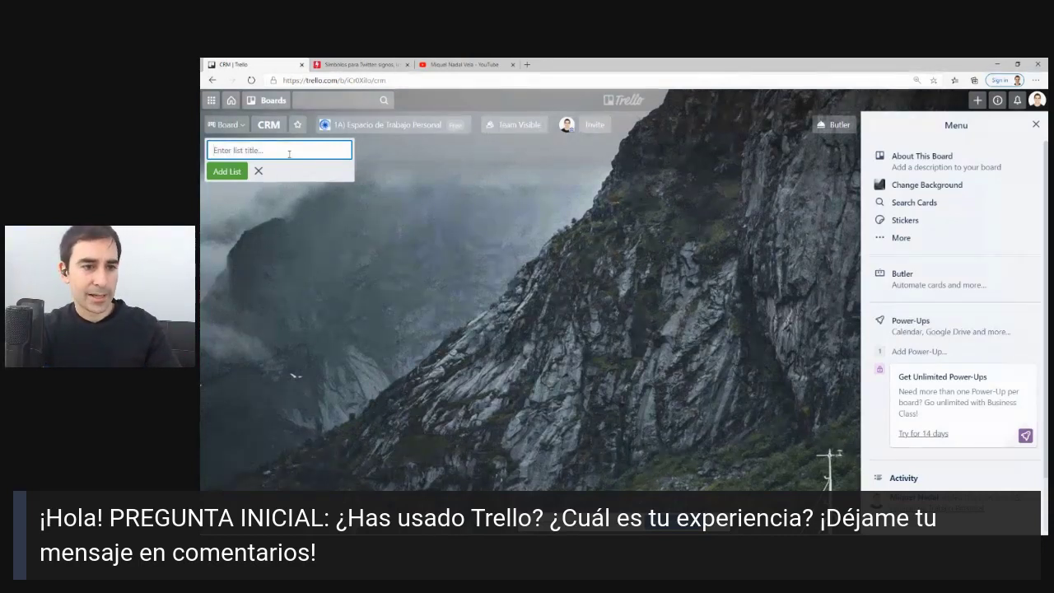
Add the lists Prospectos (Leads), Material de valor por enviar and Aceptados reunión.
text(P)
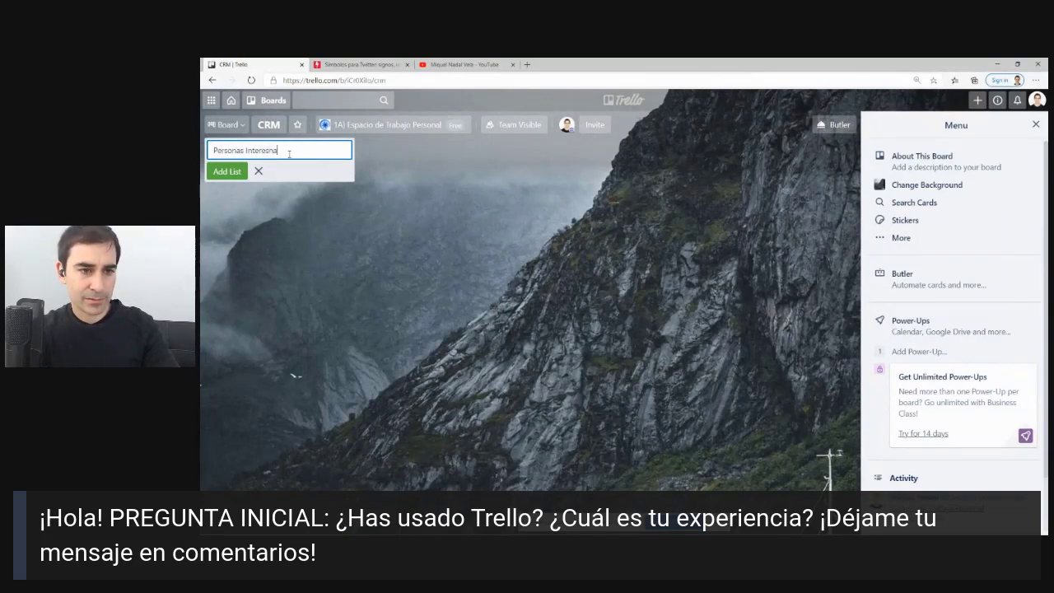
text(ersonas Interesantes -Lo)
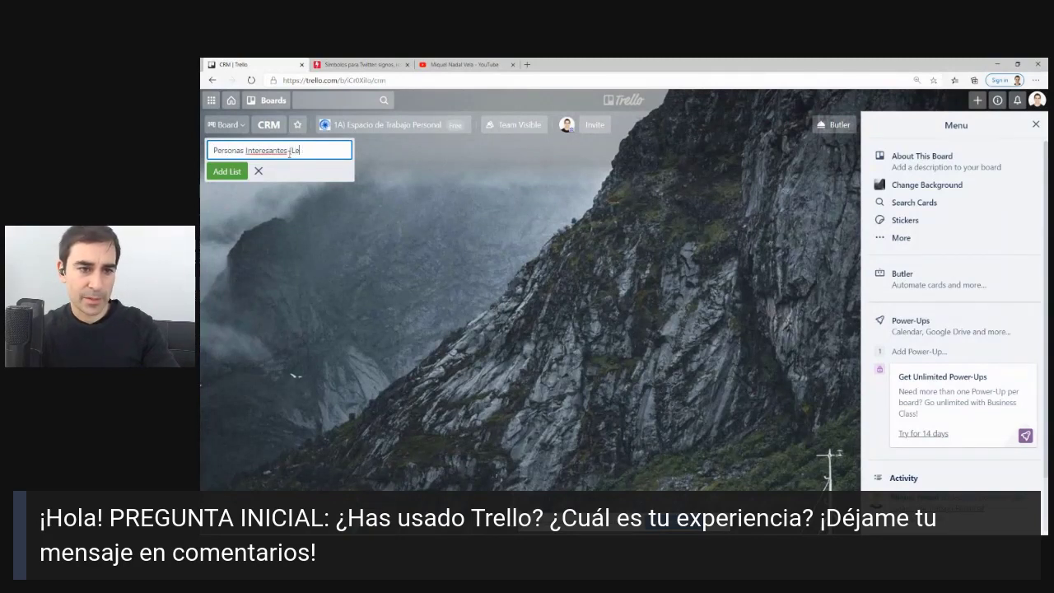
key(BackSpace)
key(BackSpace)
key(BackSpace)
key(BackSpace)
key(BackSpace)
key(BackSpace)
key(BackSpace)
key(BackSpace)
key(BackSpace)
key(BackSpace)
key(BackSpace)
key(BackSpace)
key(BackSpace)
key(BackSpace)
key(BackSpace)
key(BackSpace)
key(BackSpace)
key(BackSpace)
key(BackSpace)
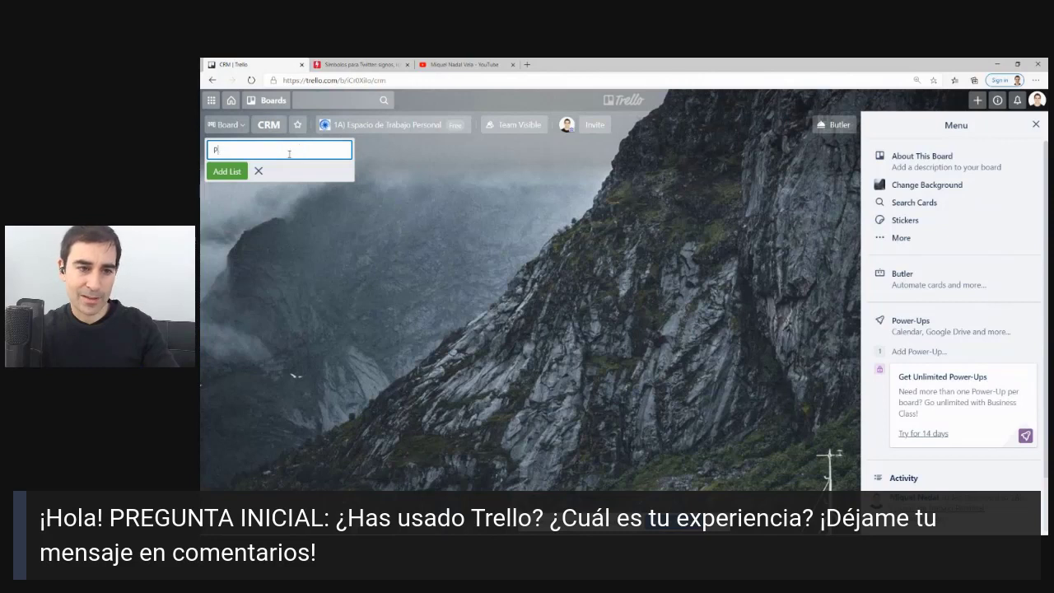
text(rsopeon)
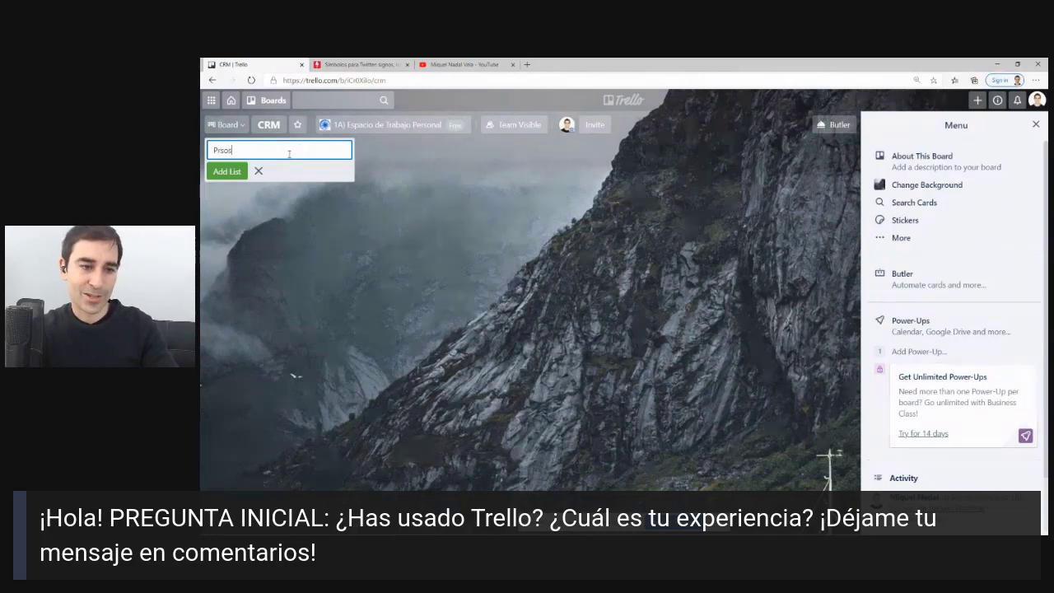
key(BackSpace)
key(BackSpace)
key(BackSpace)
text(ospectos)
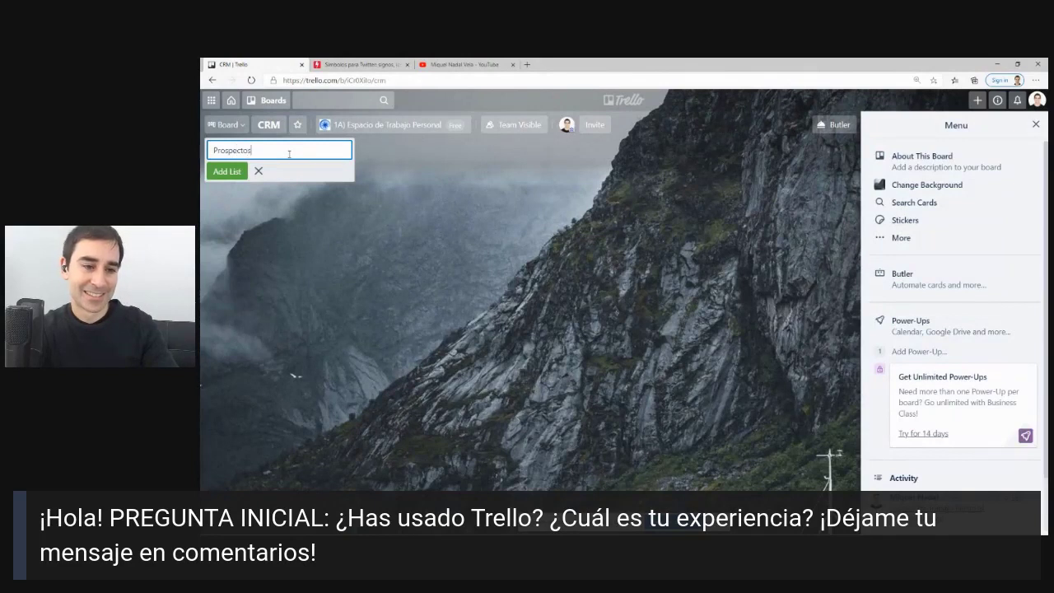
text( (Leads))
key(Return)
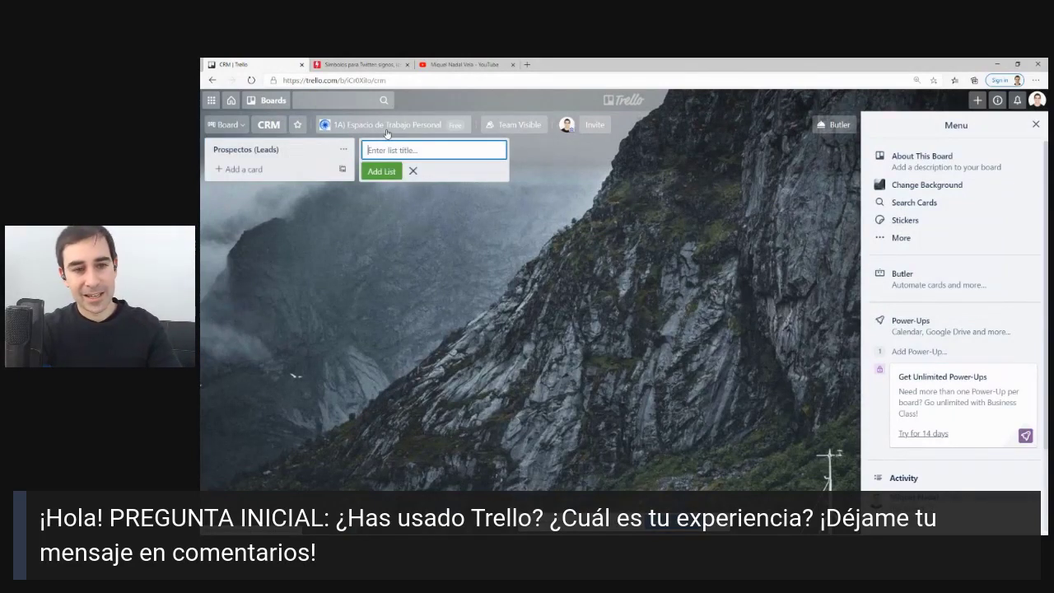
text(En)
key(BackSpace)
key(BackSpace)
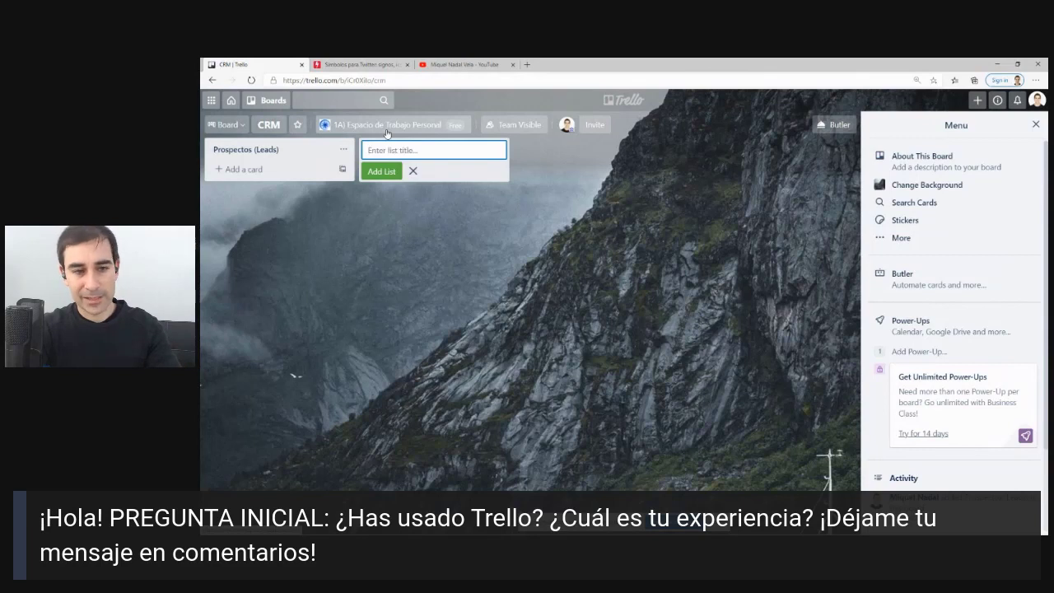
text(Material de )
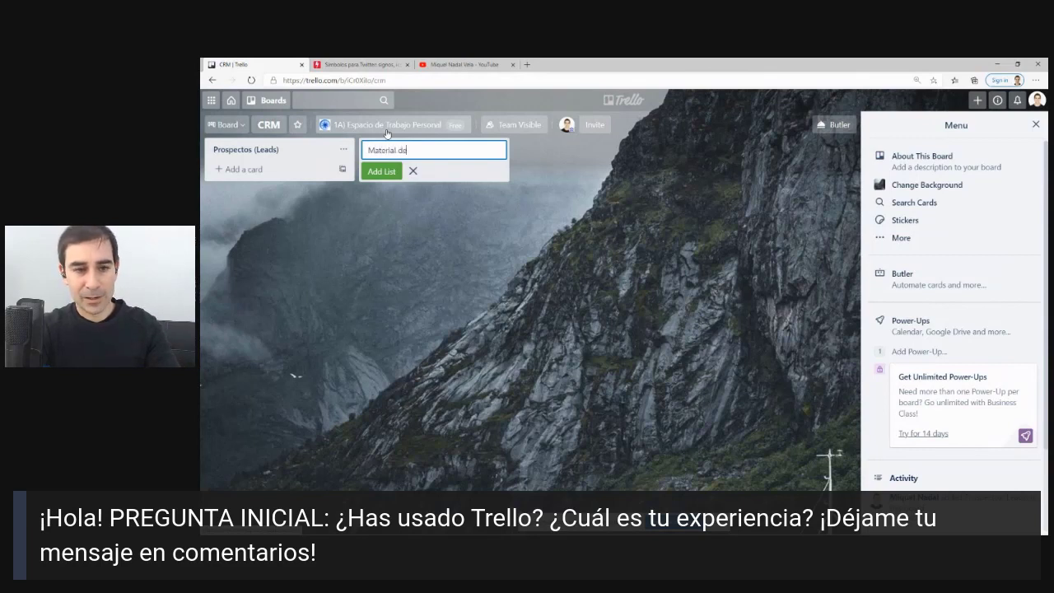
text(valor por enviar)
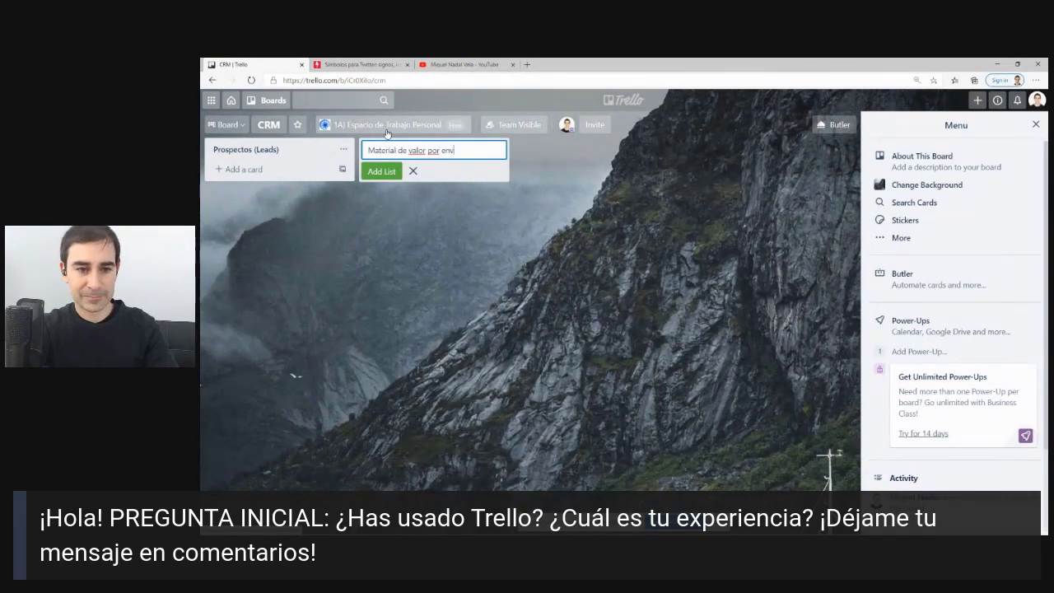
key(Return)
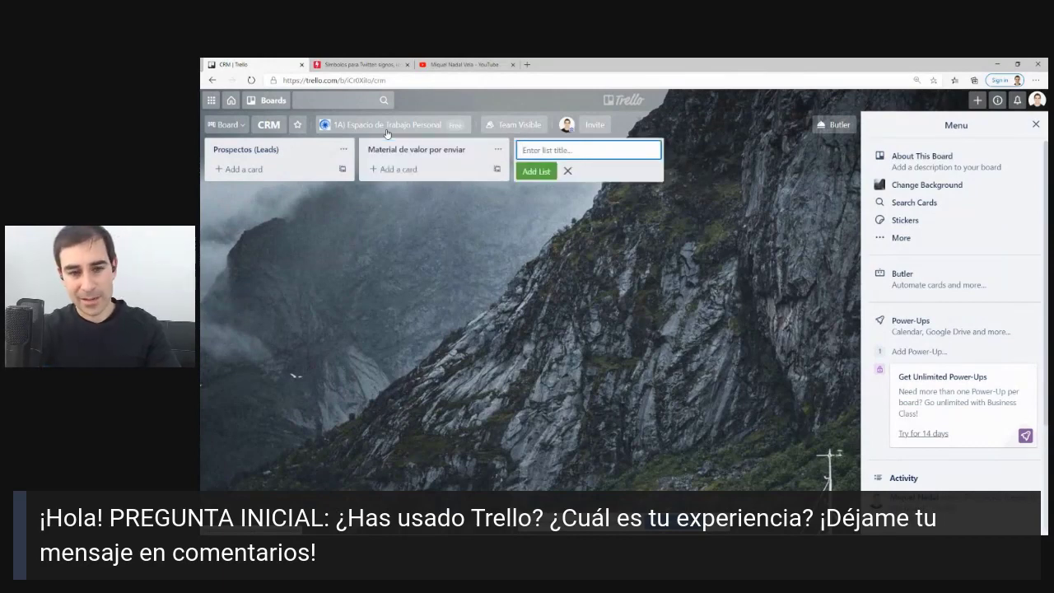
text(Aceptados reunion)
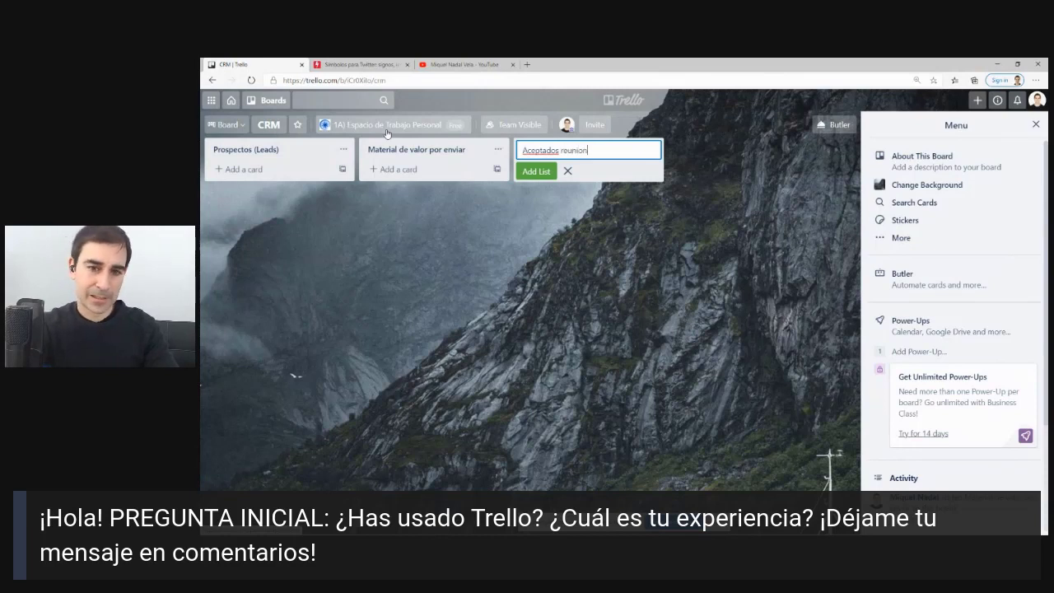
key(BackSpace)
key(BackSpace)
key(Return)
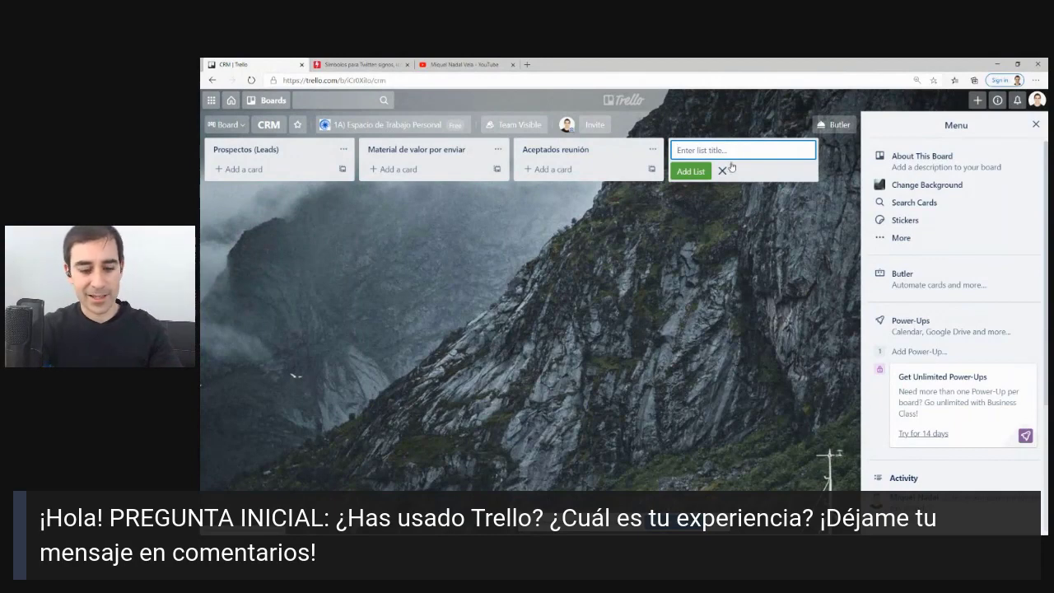
Add Upselling and Seguimiento lists, moving Seguimiento into third place after Material de valor por enviar.
text(REMA)
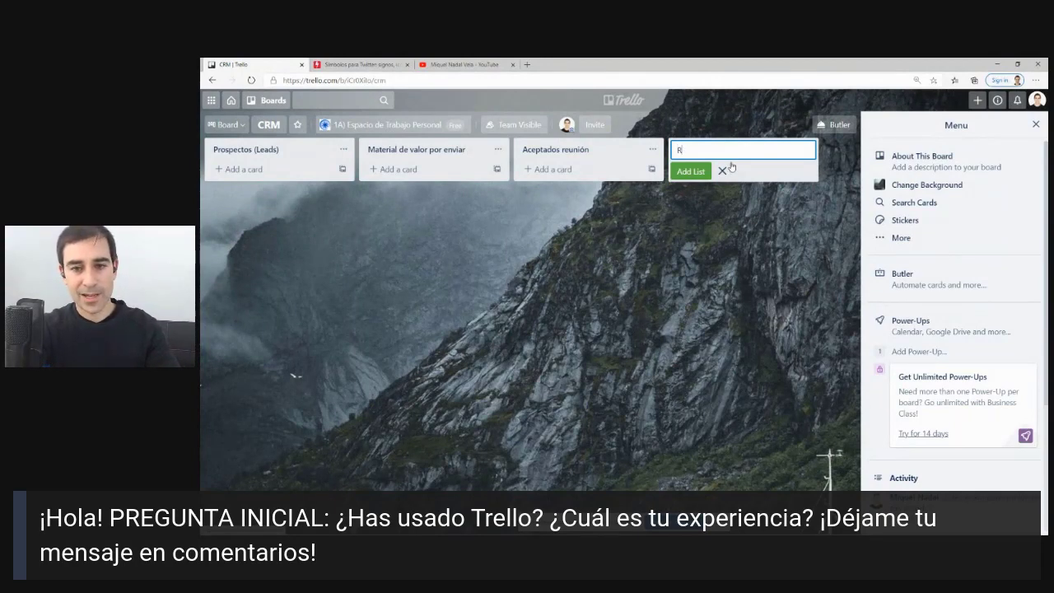
key(BackSpace)
text(Upse)
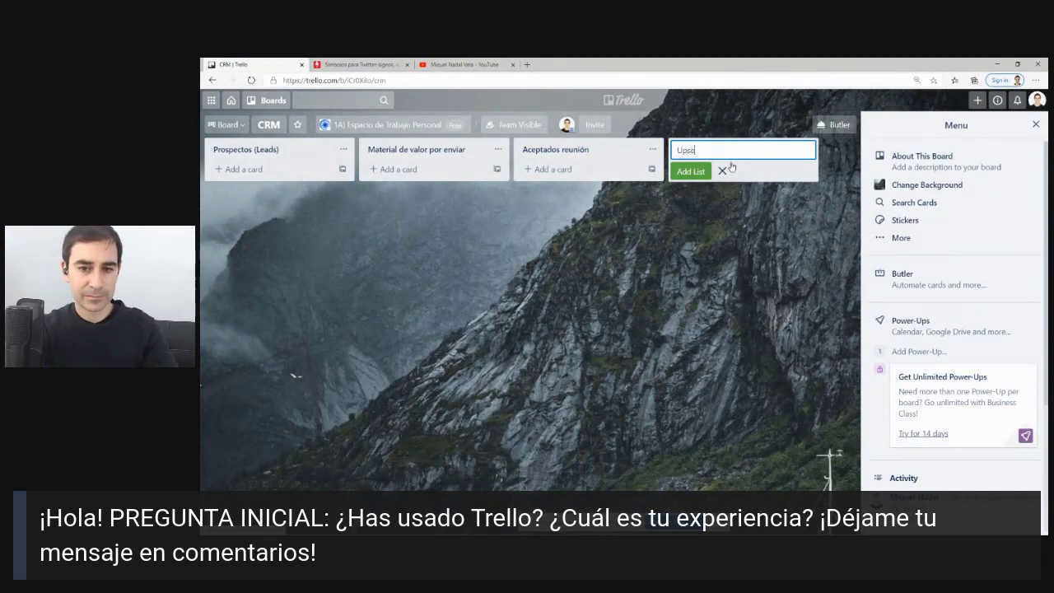
text(lling)
key(Return)
text(S)
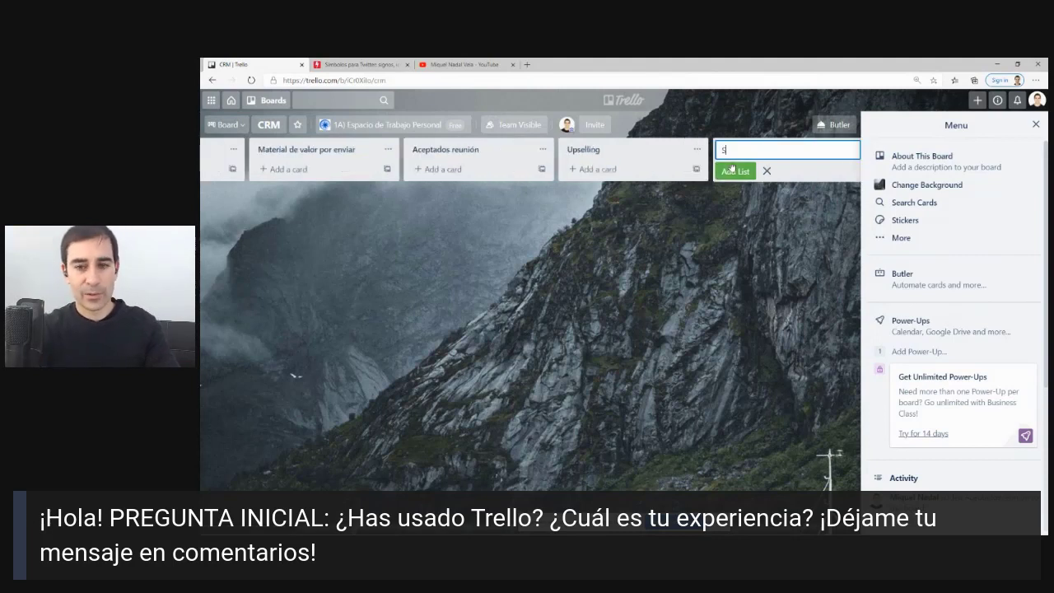
text(Eg)
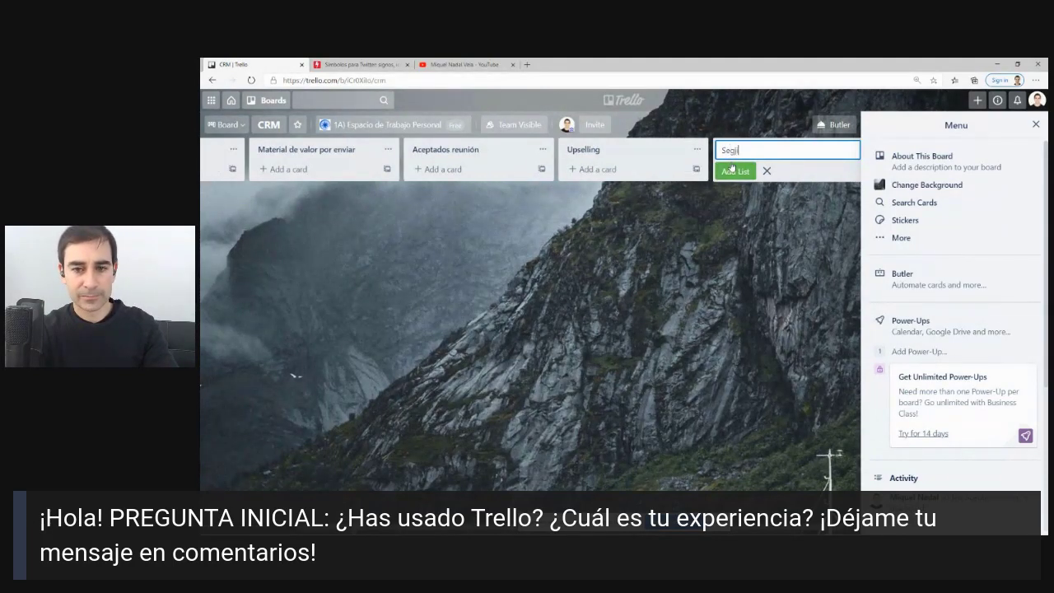
text(ui)
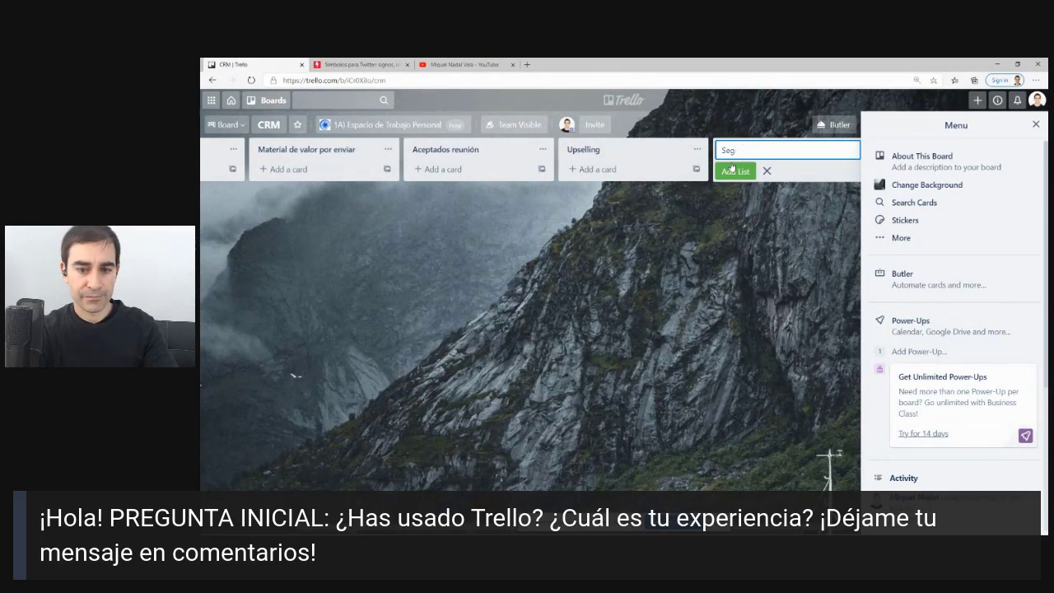
text(uimi)
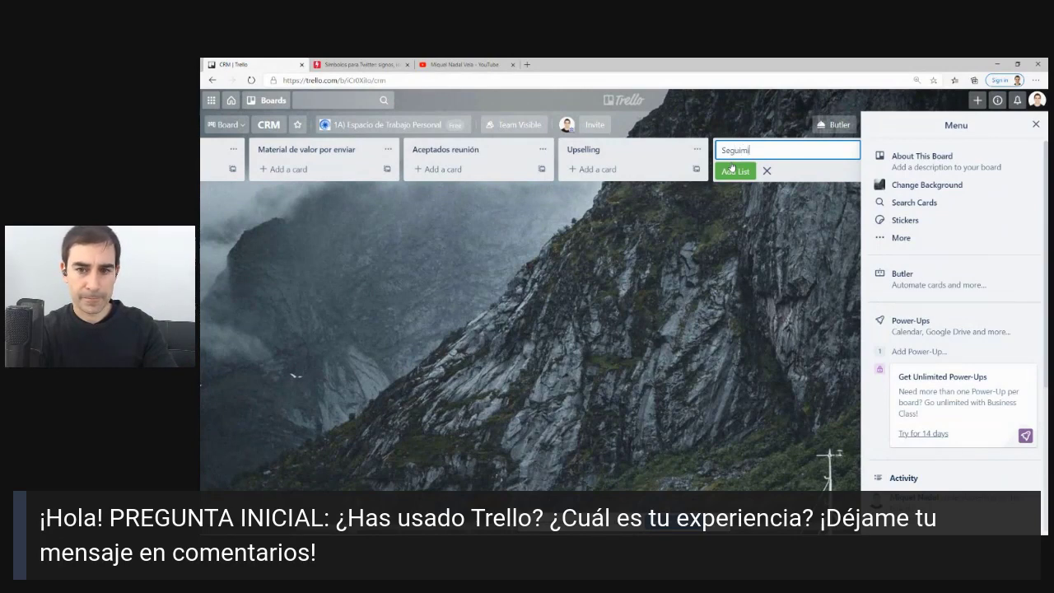
text(ento)
click(733, 170)
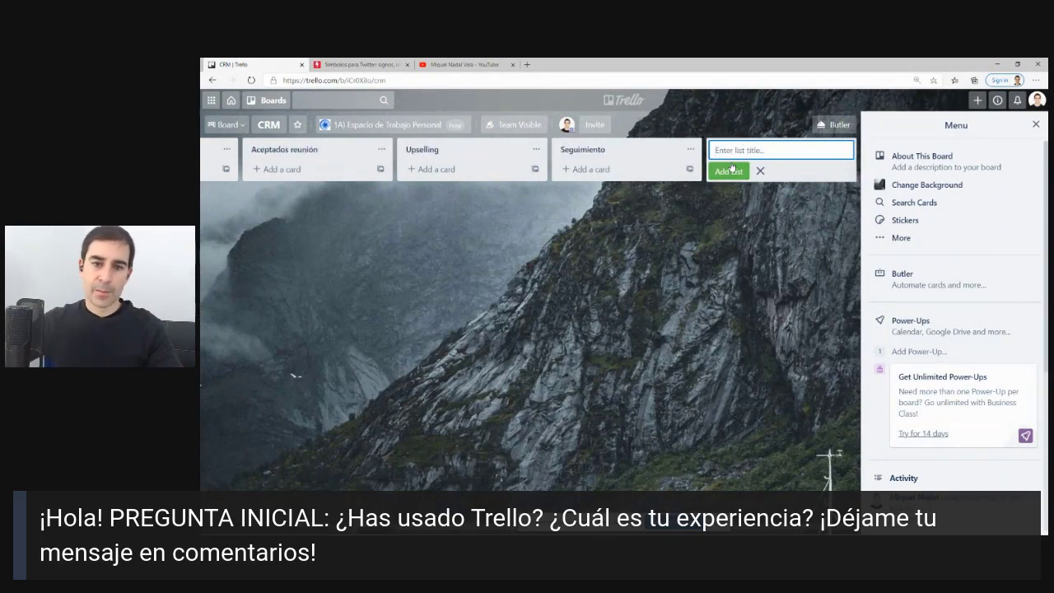
drag(597, 158, 449, 165)
drag(417, 288, 676, 298)
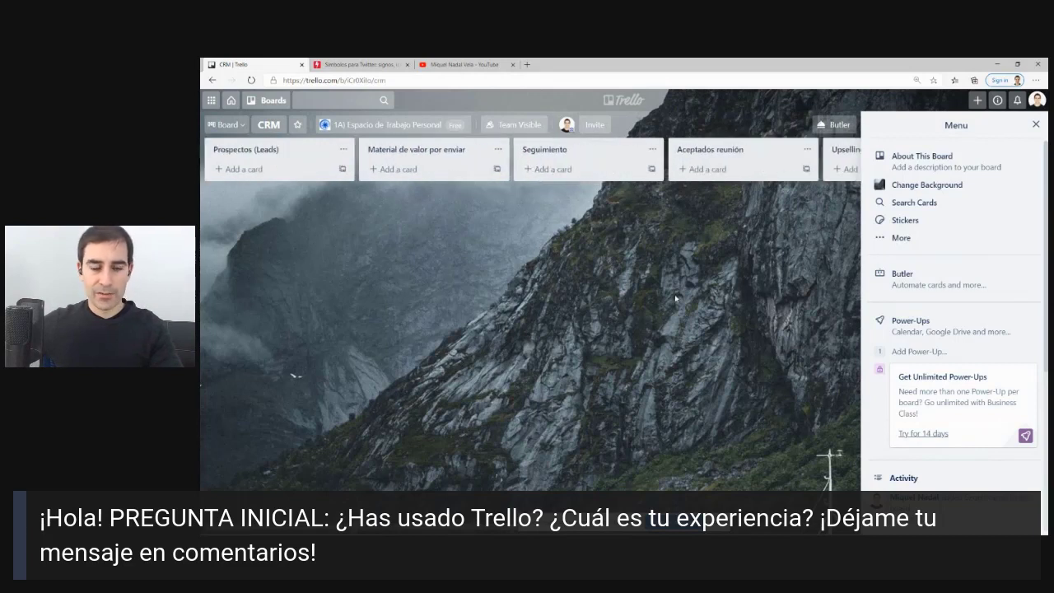
mouse_move(268, 156)
mouse_down()
mouse_move(459, 141)
mouse_move(656, 146)
mouse_move(265, 169)
mouse_move(348, 148)
mouse_move(518, 134)
mouse_move(209, 150)
mouse_move(307, 146)
mouse_move(280, 154)
mouse_up()
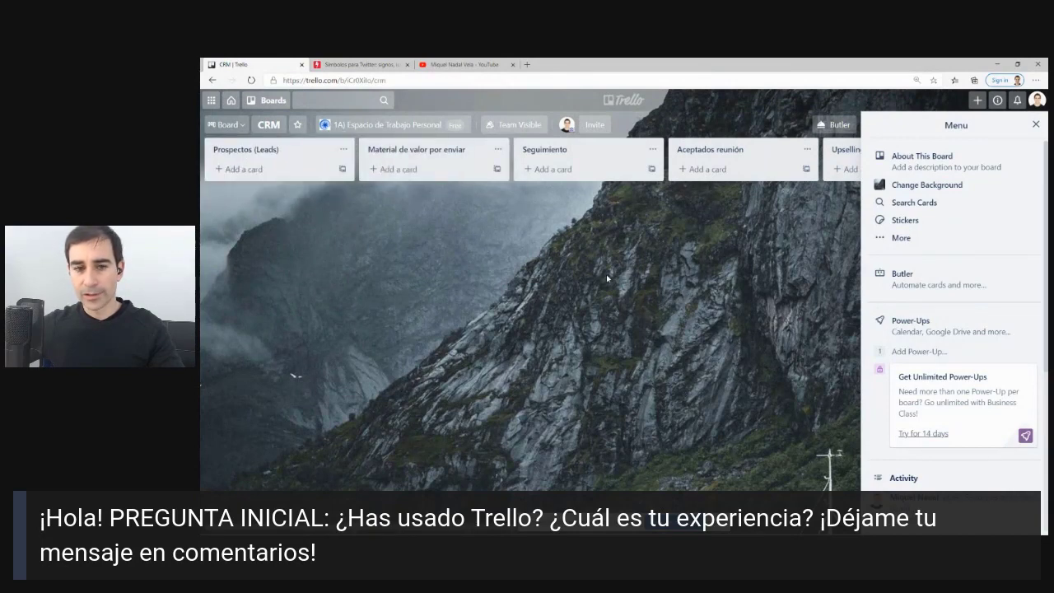
click(1035, 125)
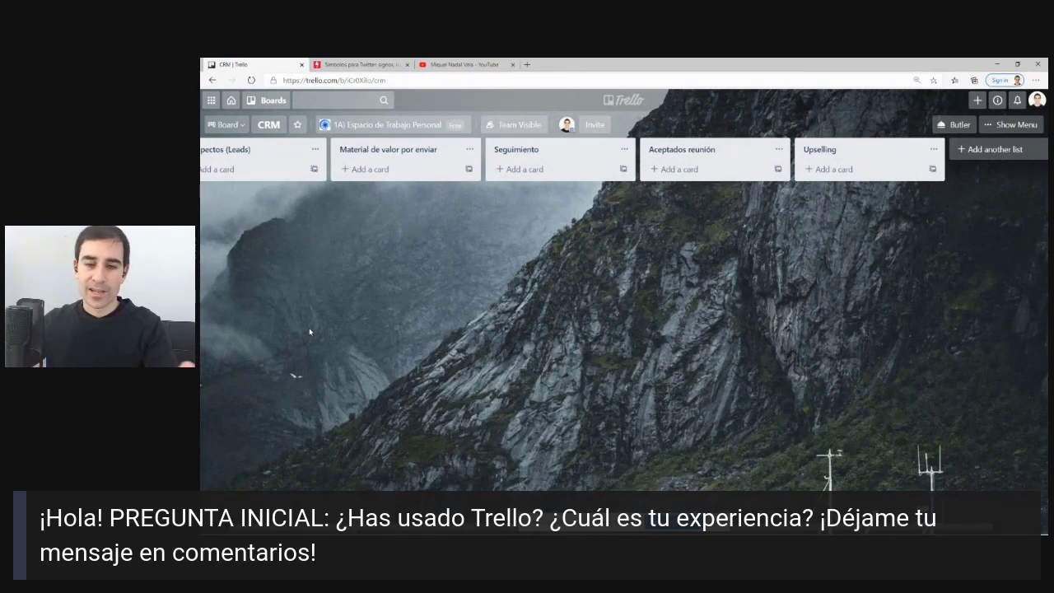
Return to the boards overview showing A) Plan Semanal, B) Mis Proyectos, CRM and Gestión de Contenido.
click(623, 99)
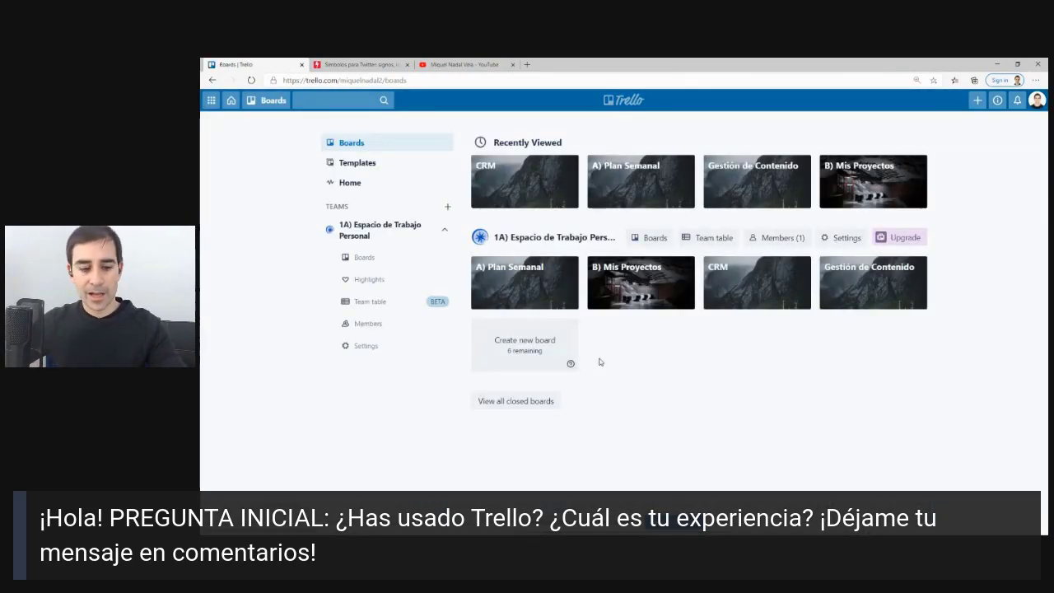
mouse_move(945, 236)
mouse_down()
mouse_move(341, 231)
mouse_move(962, 289)
mouse_move(925, 259)
mouse_up()
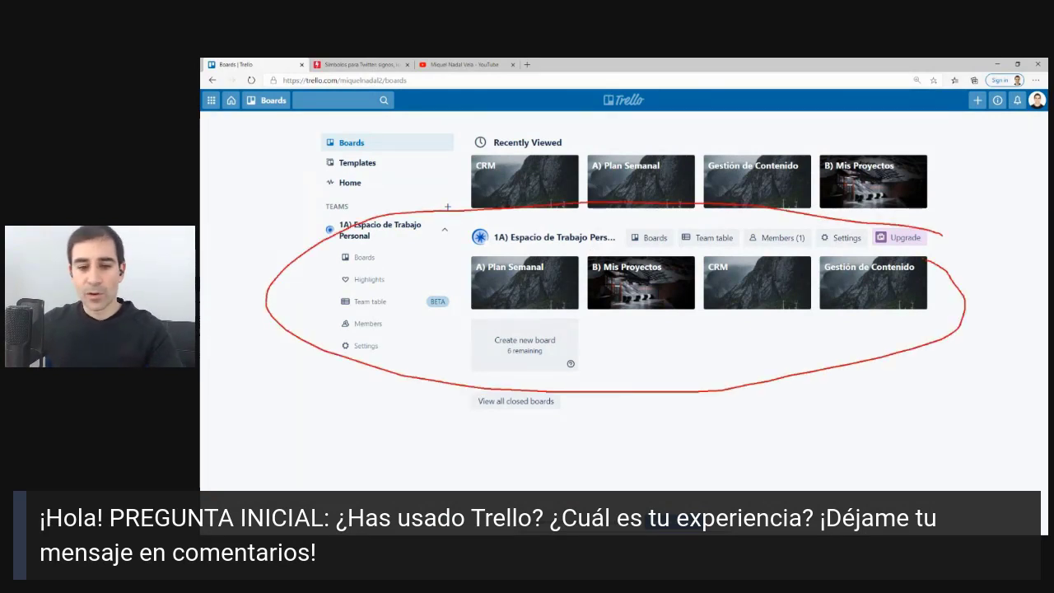
key(Escape)
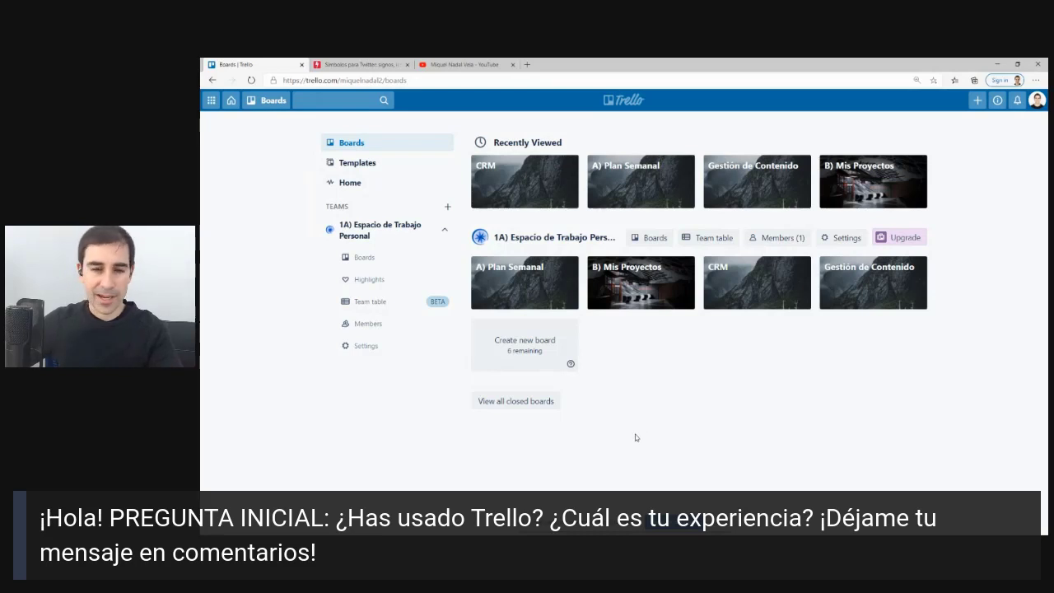
Create a new board named LinkedIn.
click(499, 355)
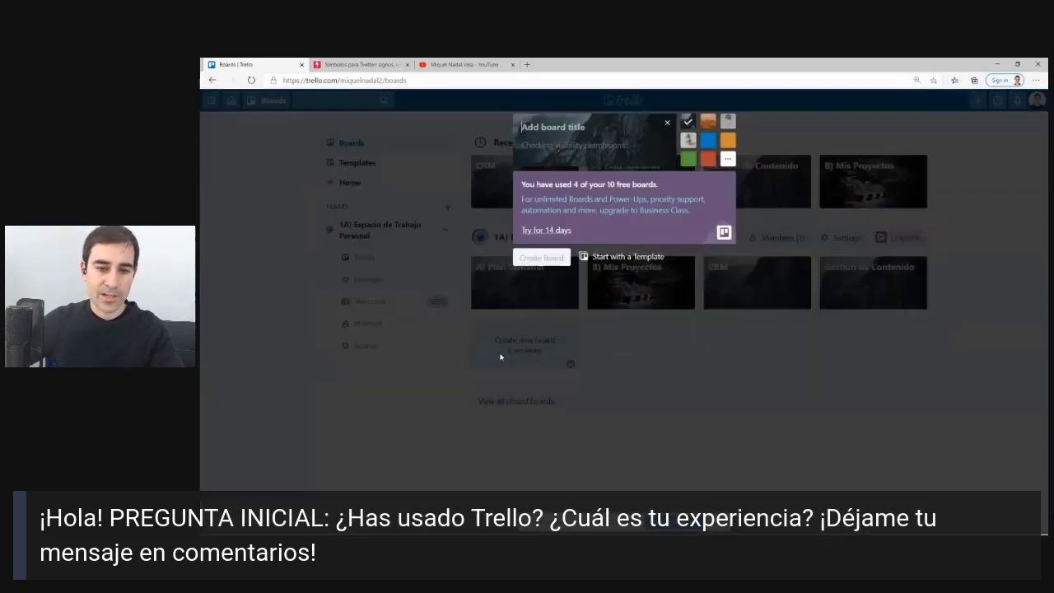
text(LinkedIn)
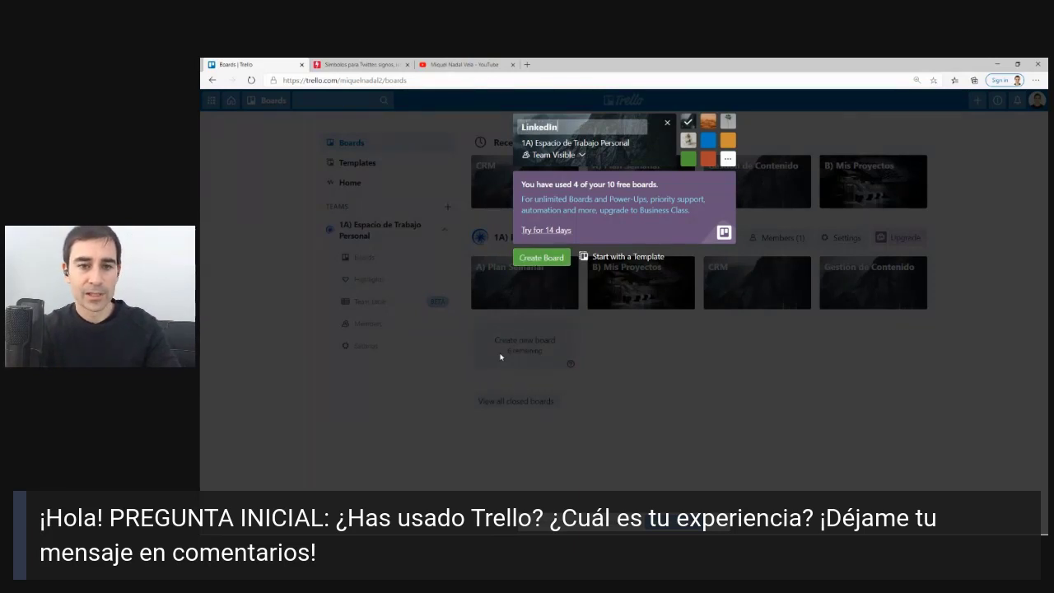
key(Return)
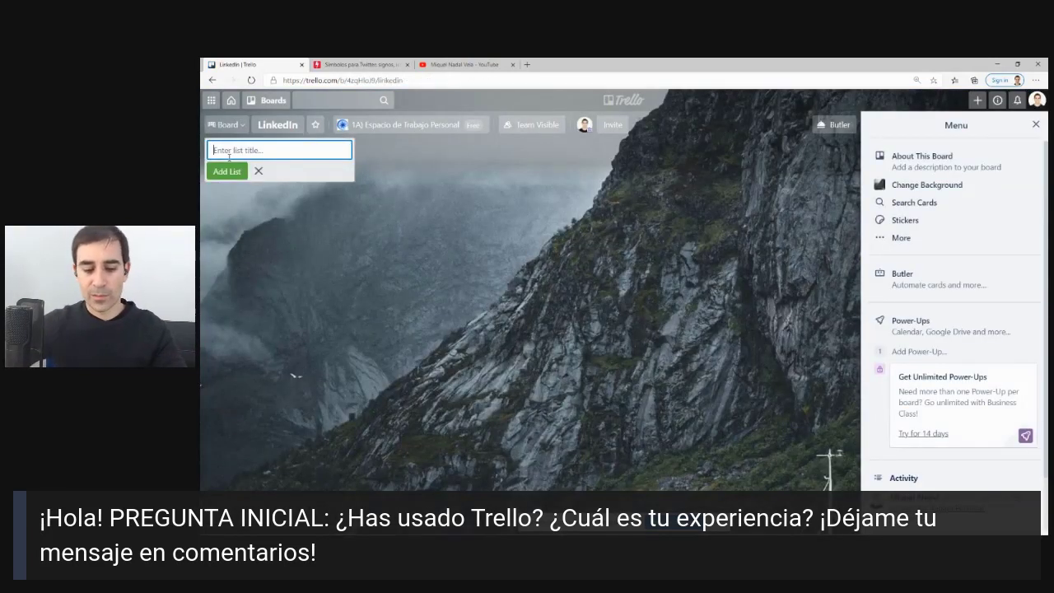
Add the lists Temáticas a compartir, Lead Magnets and Links Articulos, then return to the boards overview.
text(E)
key(BackSpace)
text(M)
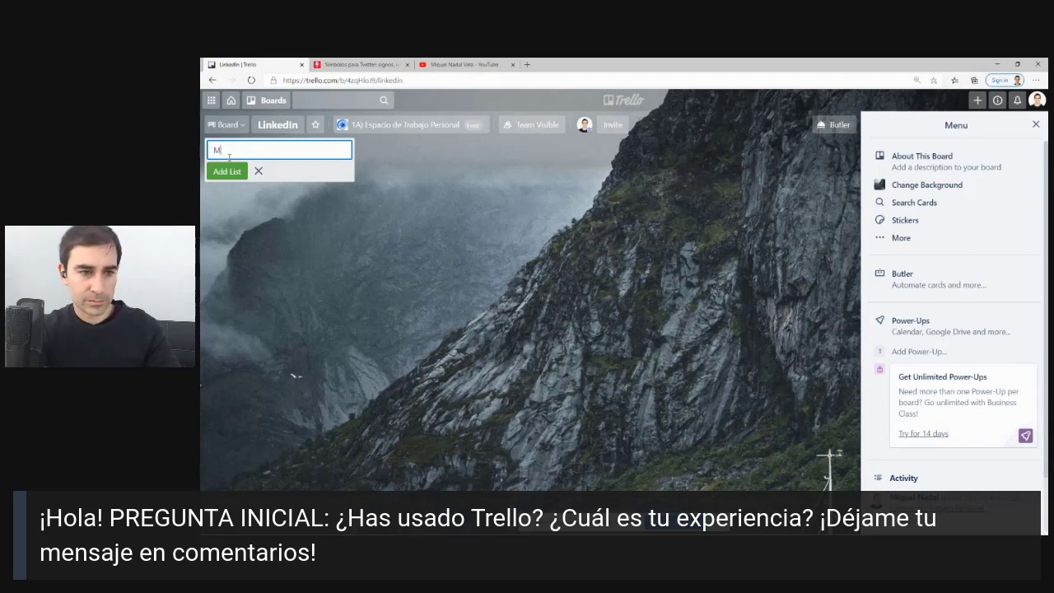
key(BackSpace)
text(Temáticas a compartir)
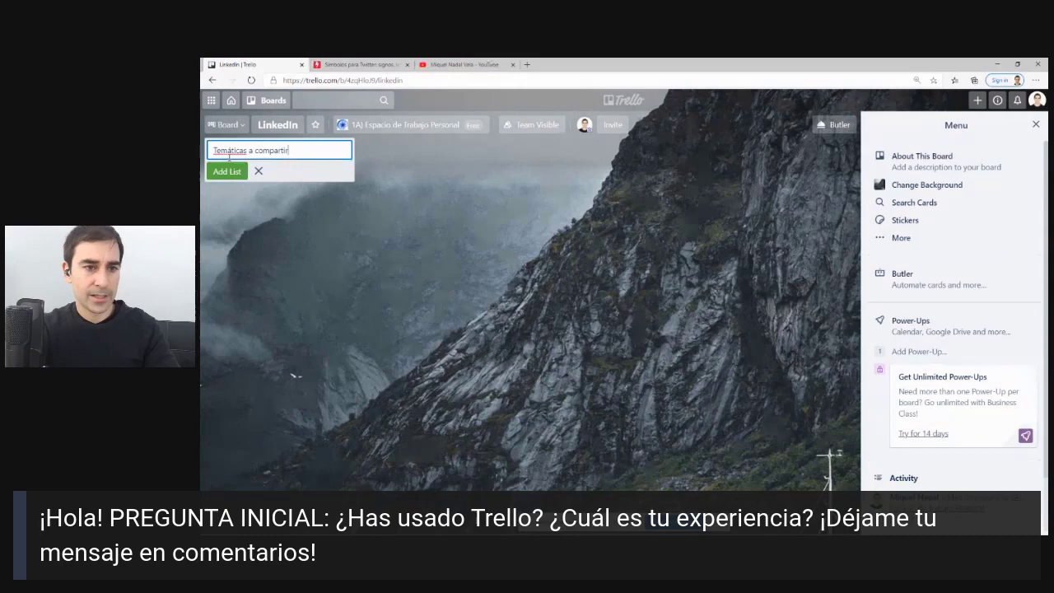
key(Return)
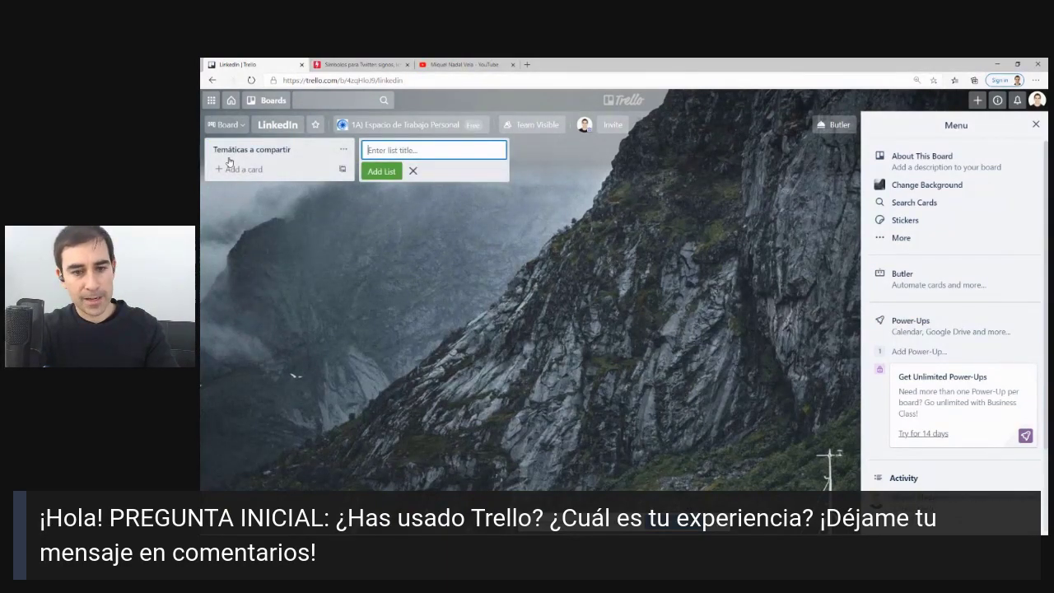
text(LEe)
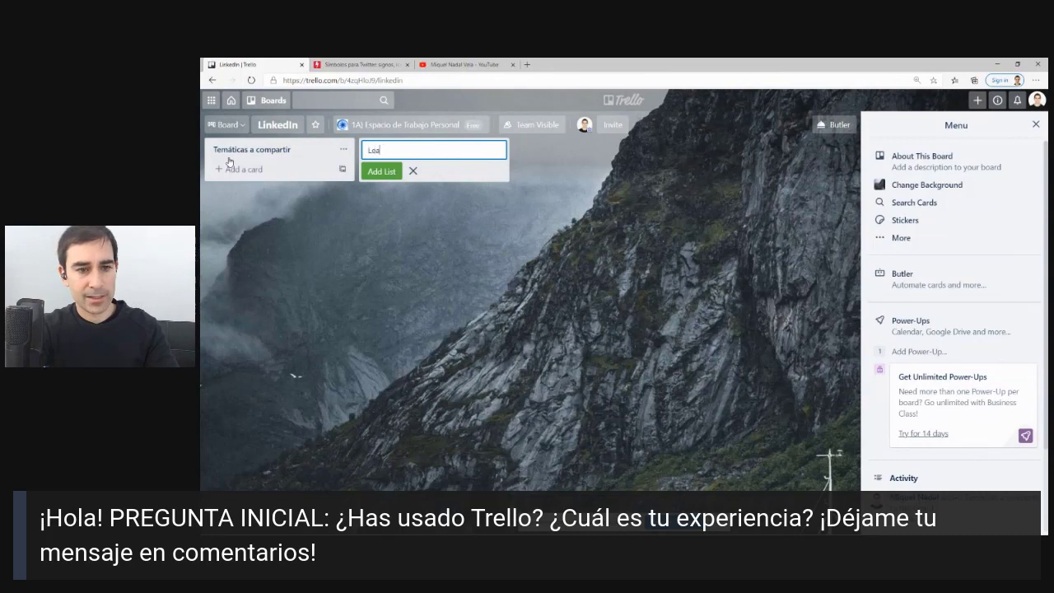
text(d Magnets)
key(Return)
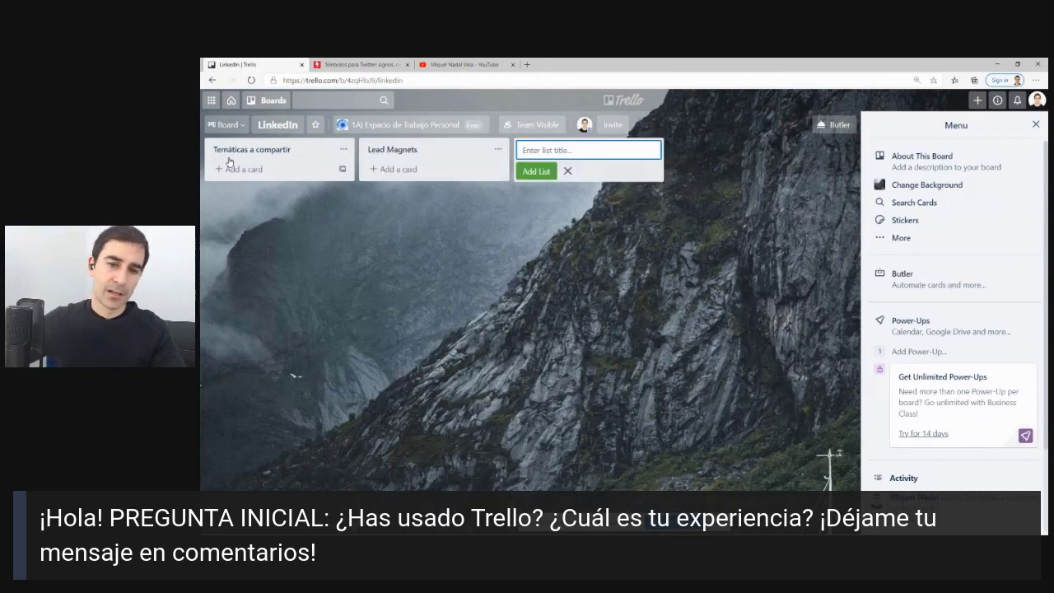
text(Links Art)
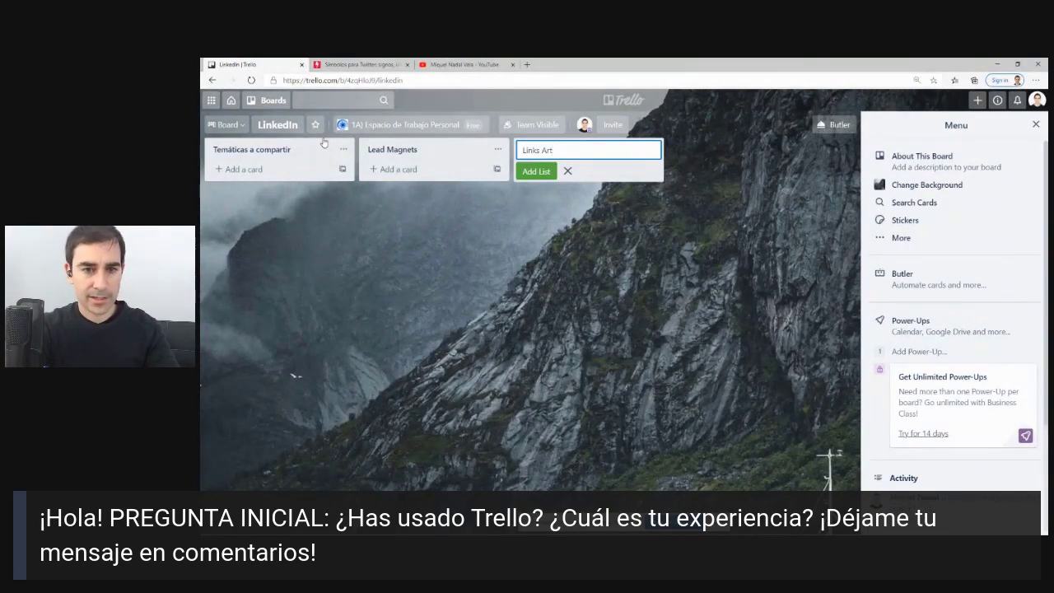
key(BackSpace)
key(BackSpace)
key(BackSpace)
key(BackSpace)
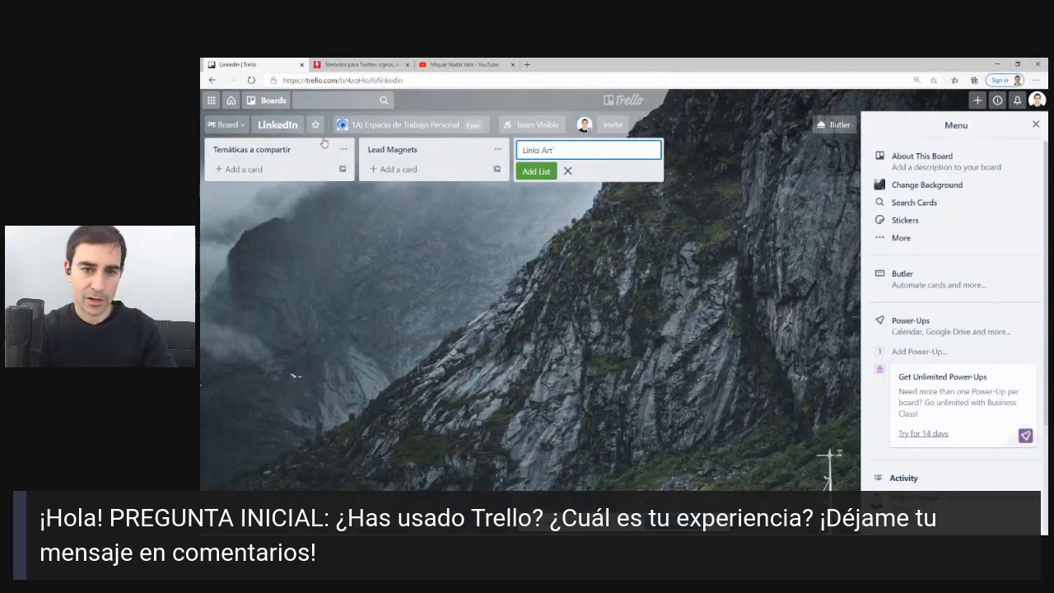
text(ks Articulos)
key(Return)
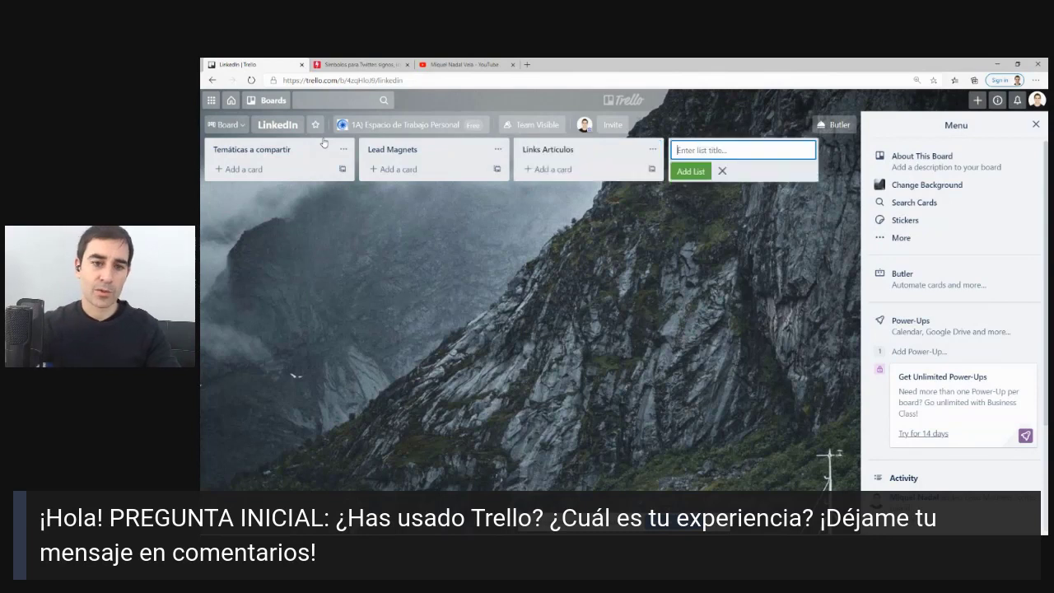
click(390, 278)
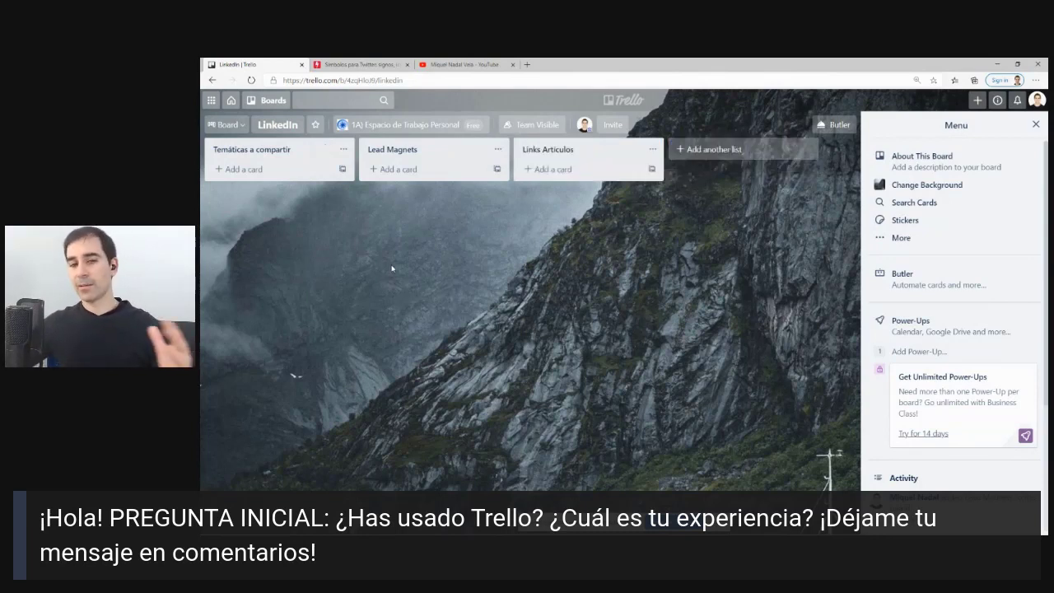
click(610, 102)
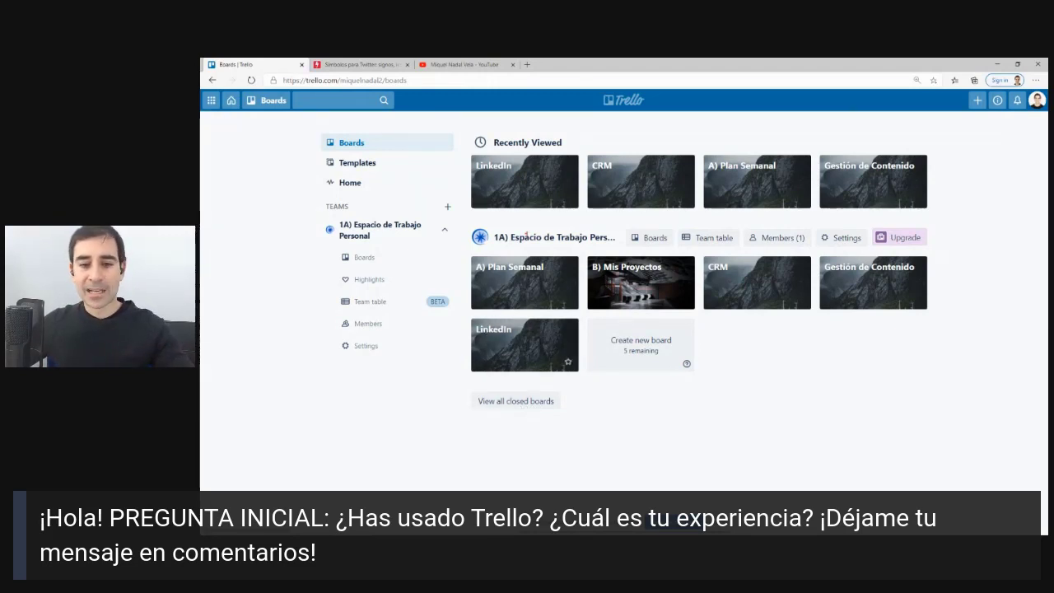
Create the team '2A) Departamentos Empresa' of type Other, skipping member invitations.
mouse_move(578, 192)
mouse_down()
mouse_move(471, 203)
mouse_move(632, 227)
mouse_up()
key(Escape)
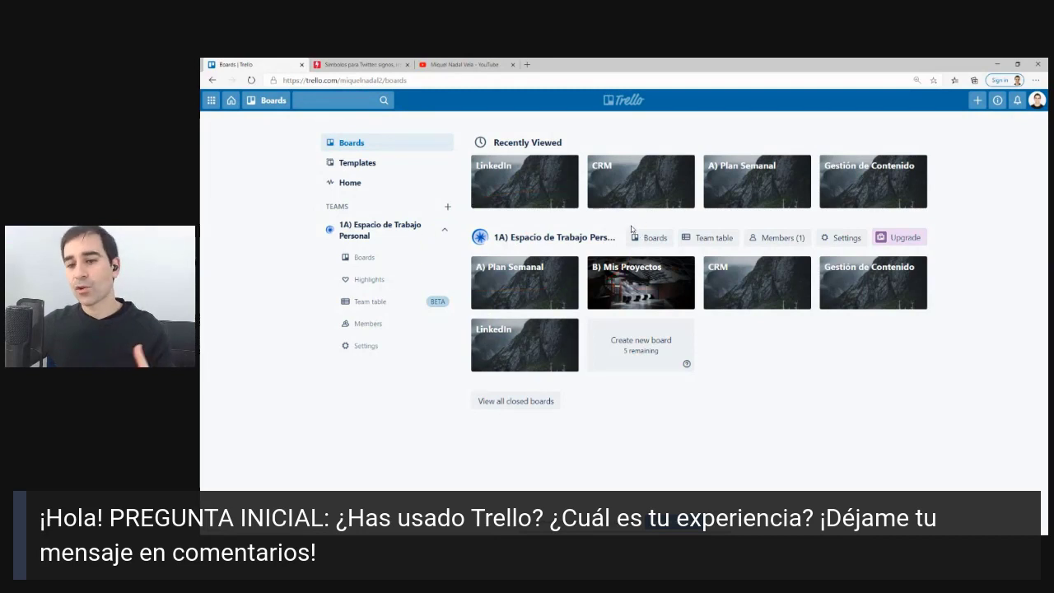
click(447, 206)
text(2)
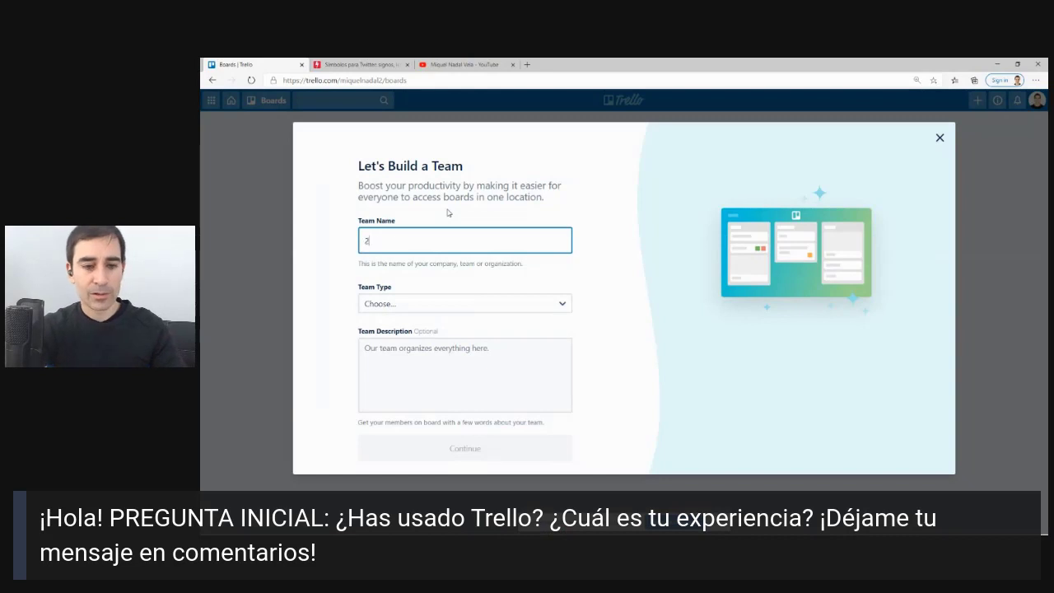
text(A) )
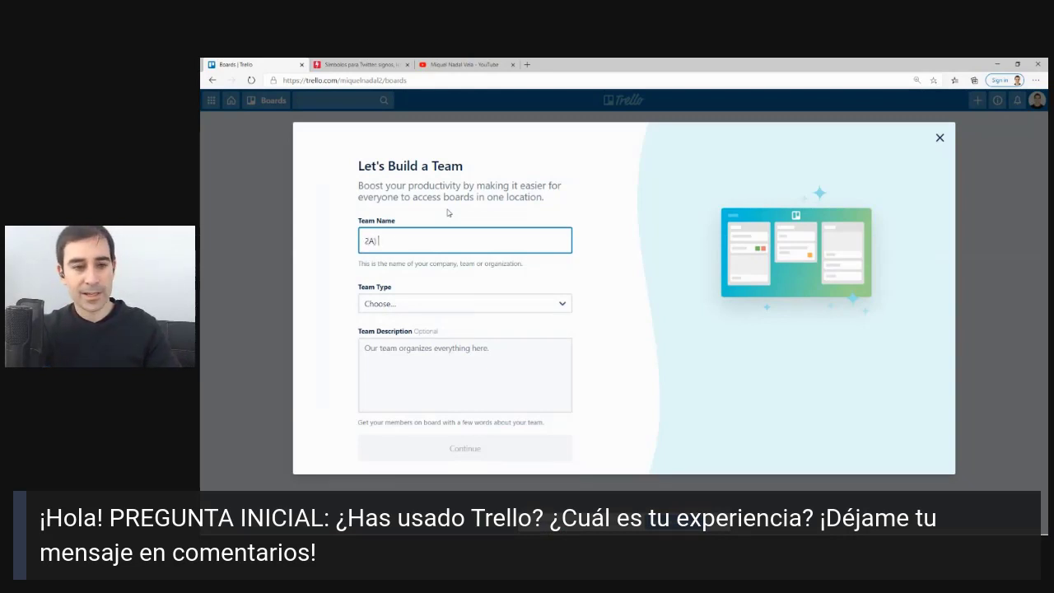
text(D)
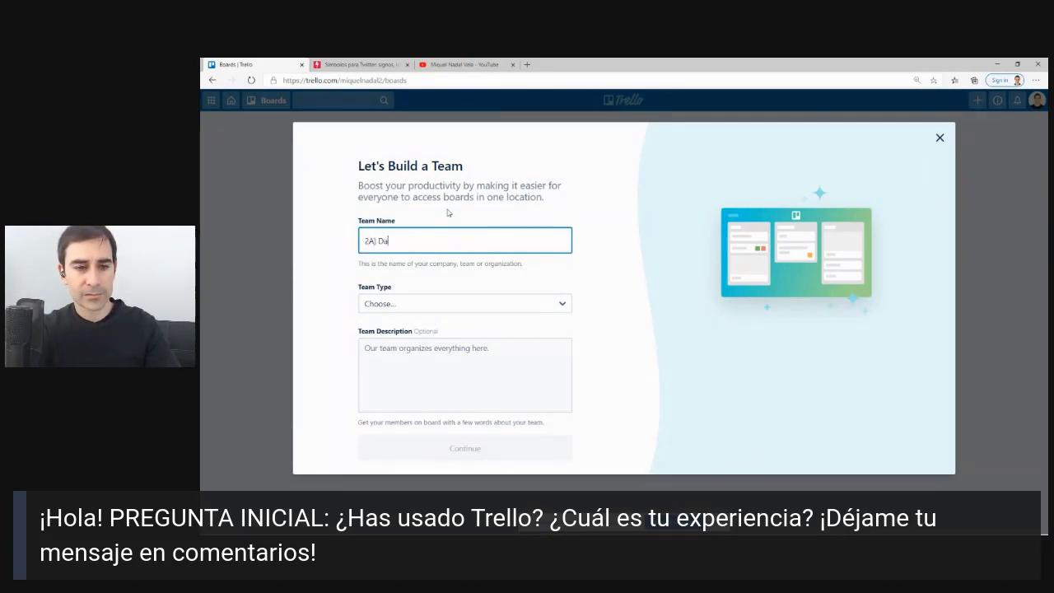
text(epartamentos Empresa)
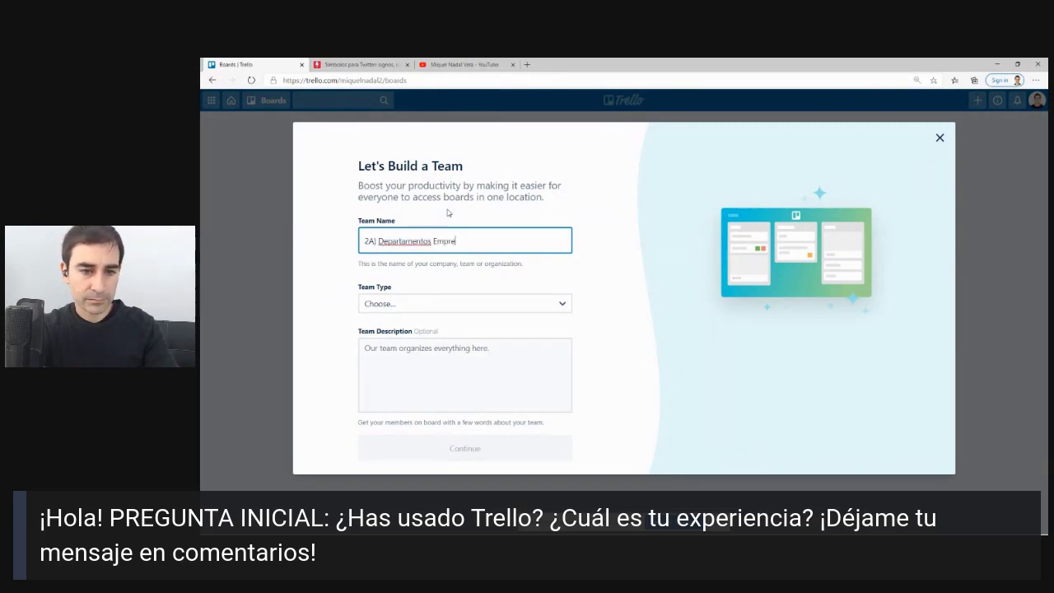
click(436, 303)
click(392, 456)
click(409, 301)
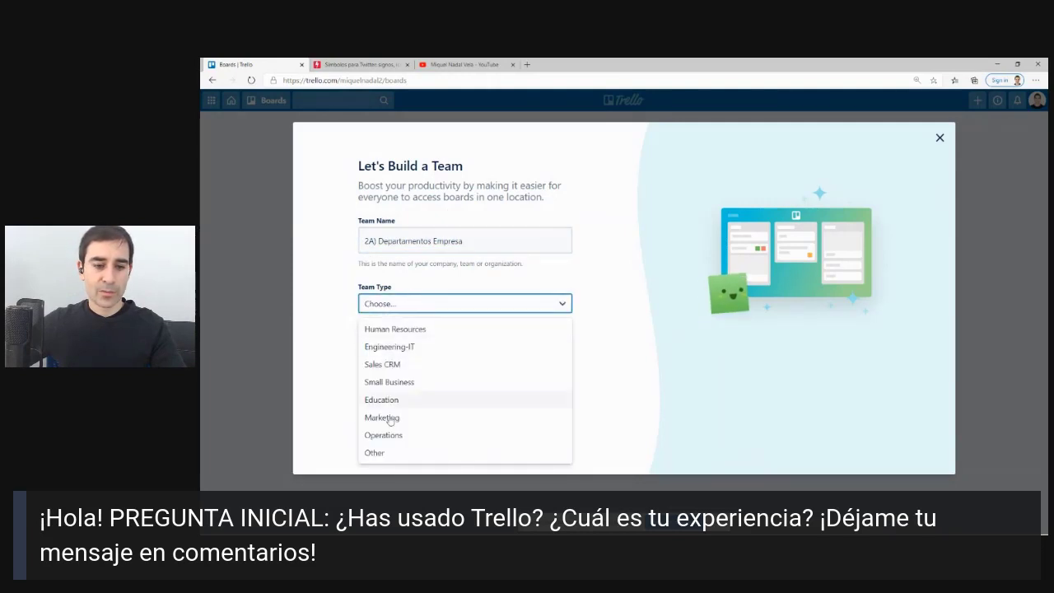
click(366, 454)
click(400, 444)
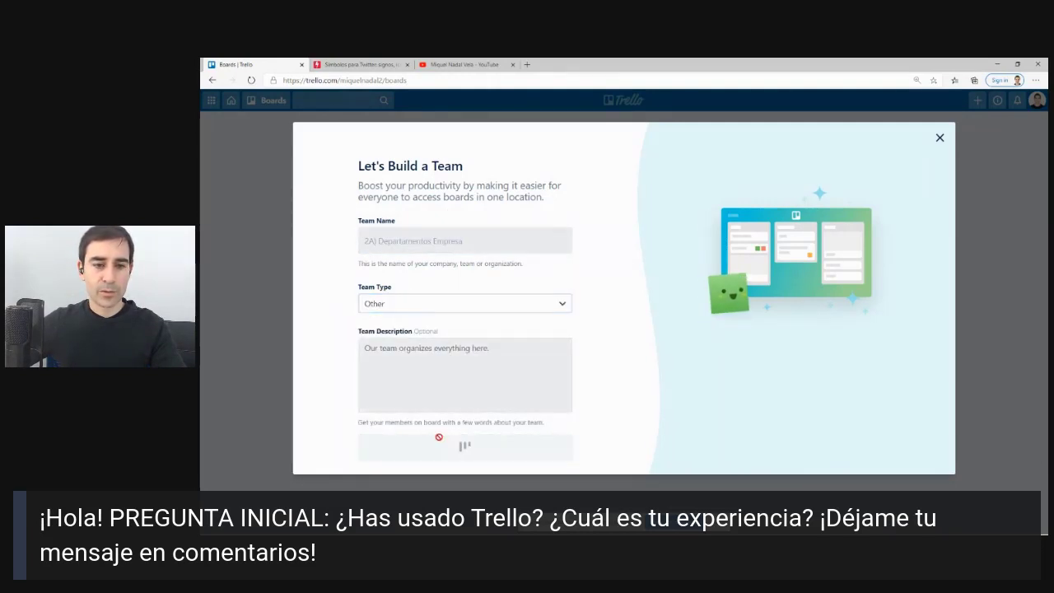
click(466, 331)
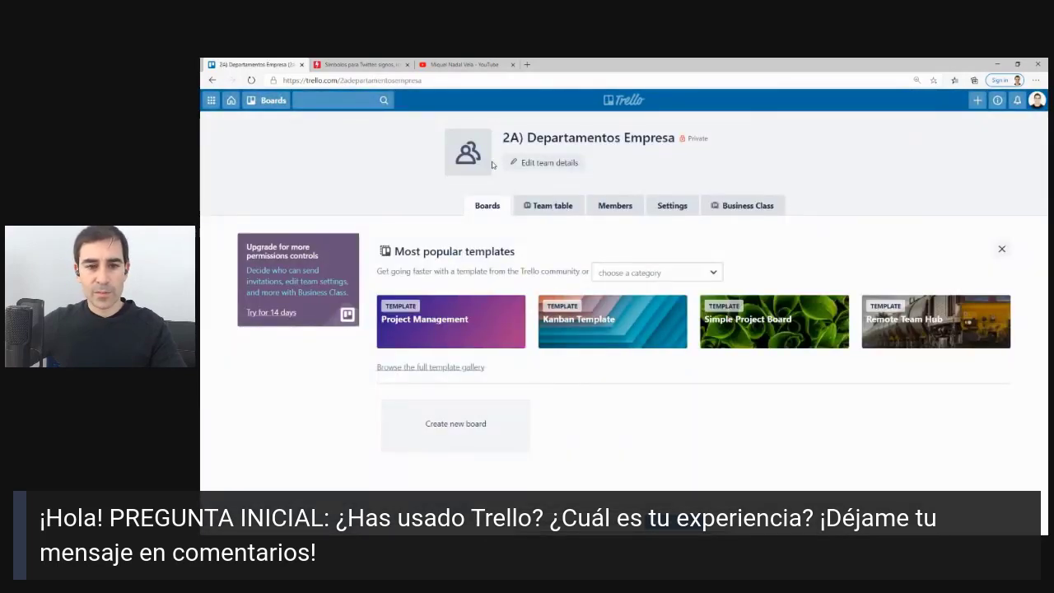
Upload the compass image as the 2A) Departamentos Empresa team logo.
click(468, 152)
click(548, 220)
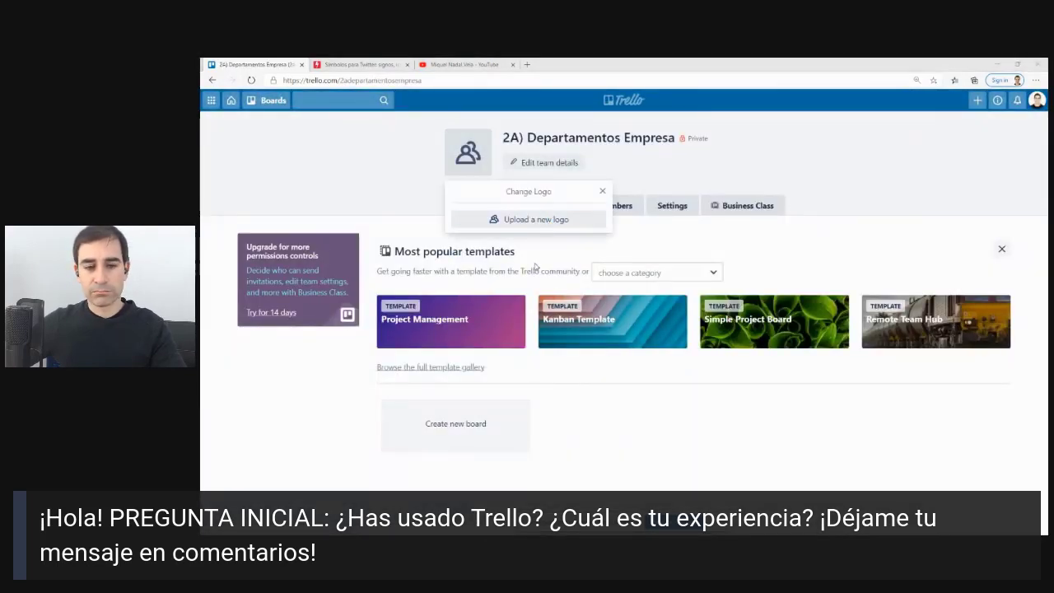
double_click(317, 168)
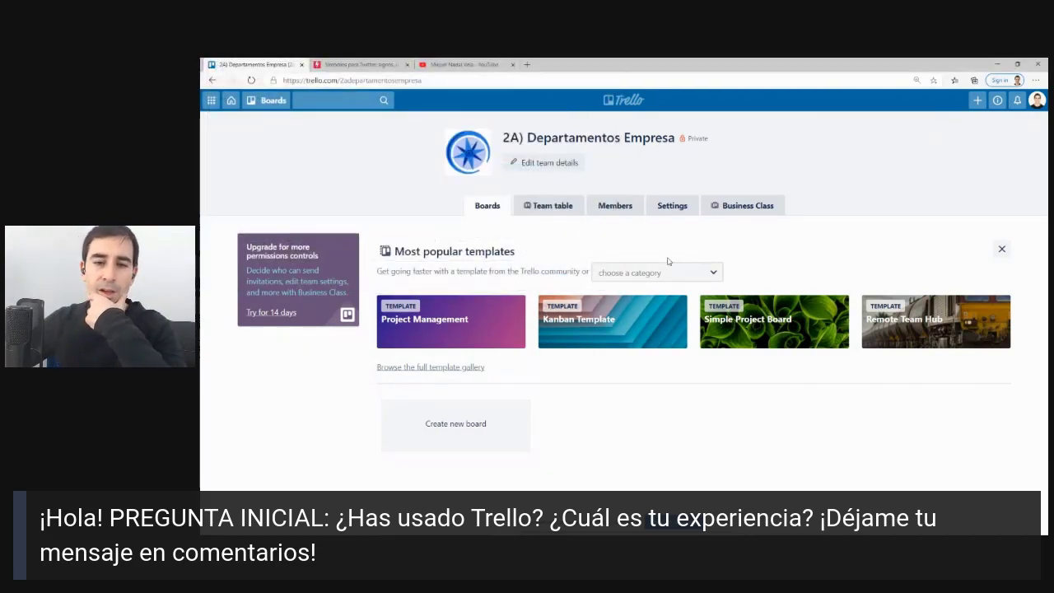
Look through the team's Table, Members and Settings pages, then go to the Trello home page.
click(560, 210)
click(607, 211)
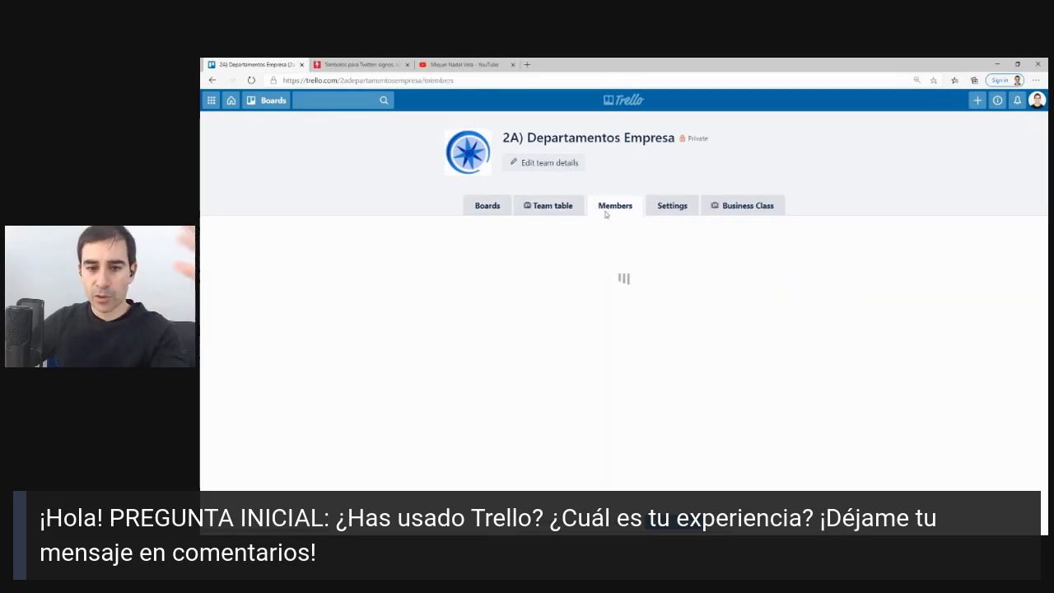
click(659, 206)
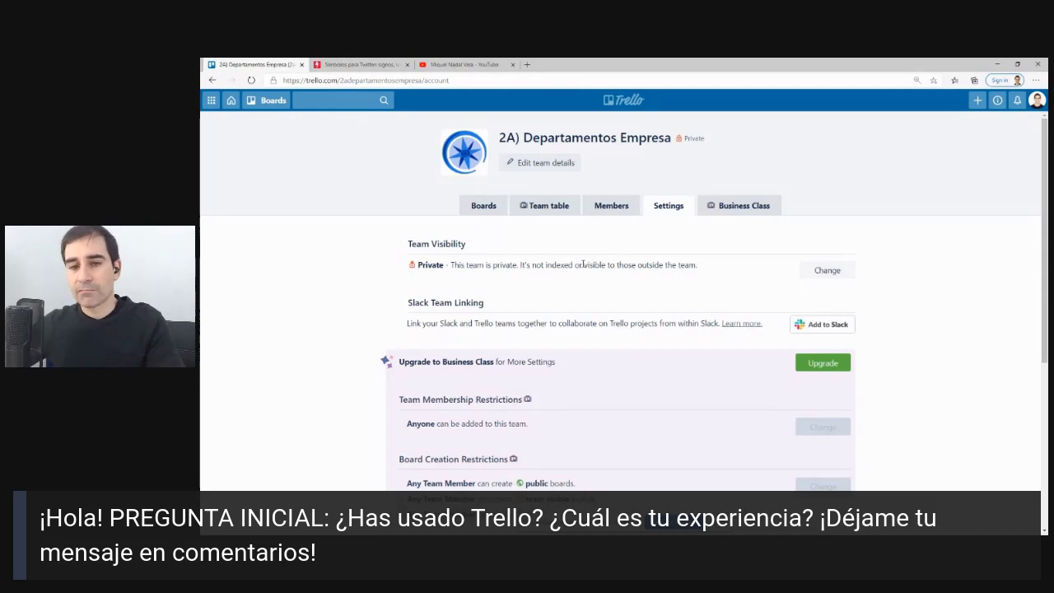
click(641, 101)
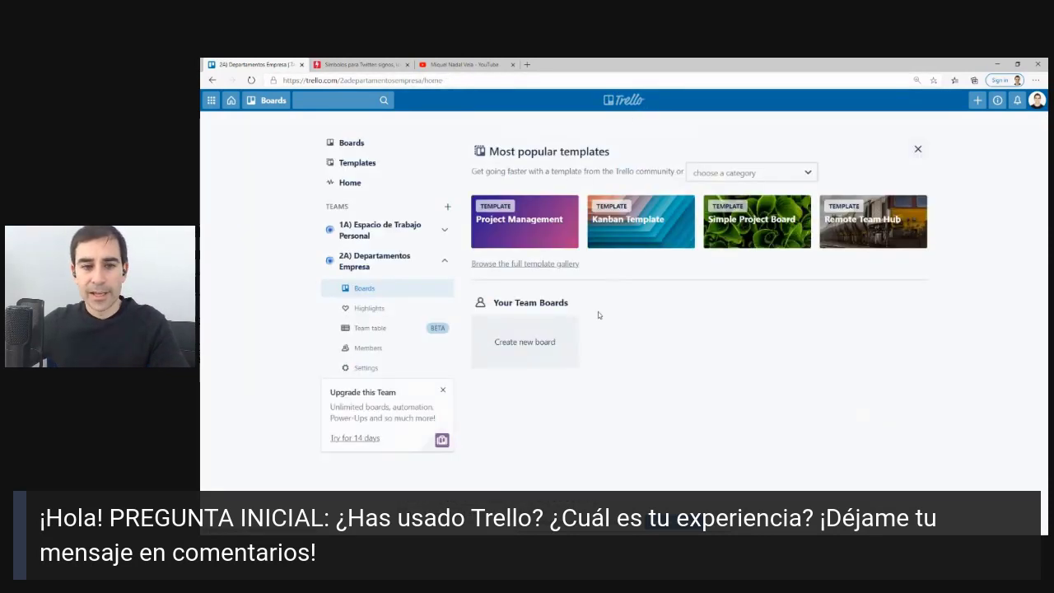
Create a new board in the personal workspace and retitle it 'Recursos Humanos'.
click(351, 143)
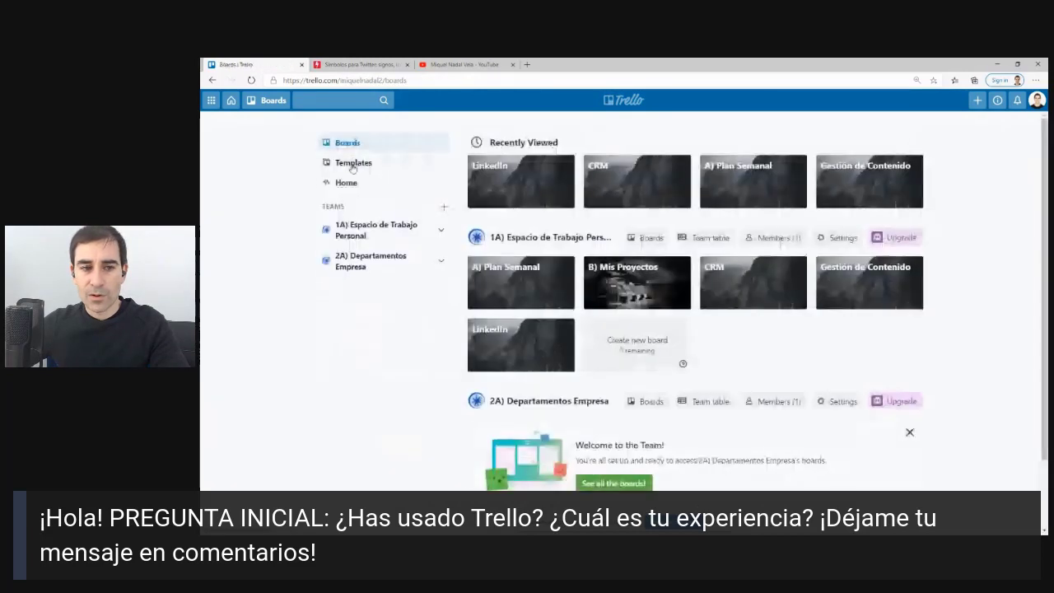
scroll(546, 354, down, 1)
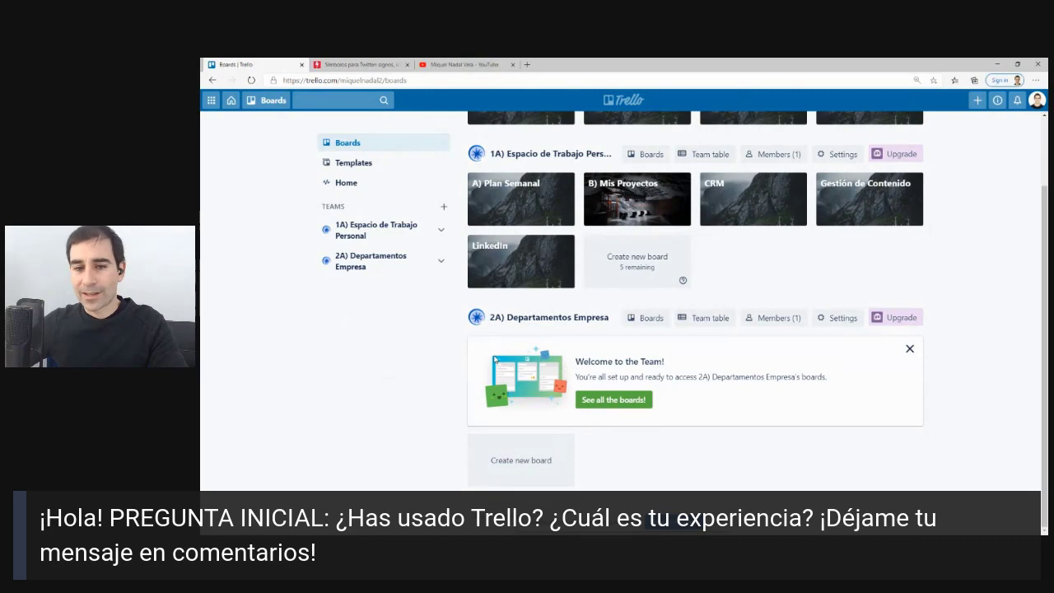
click(508, 461)
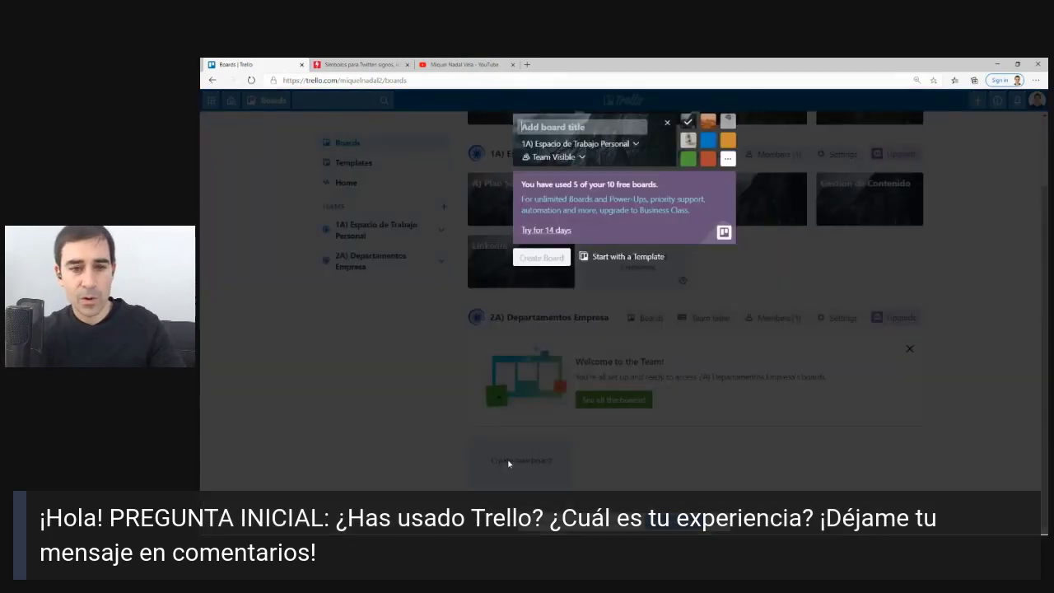
text(HH)
key(Return)
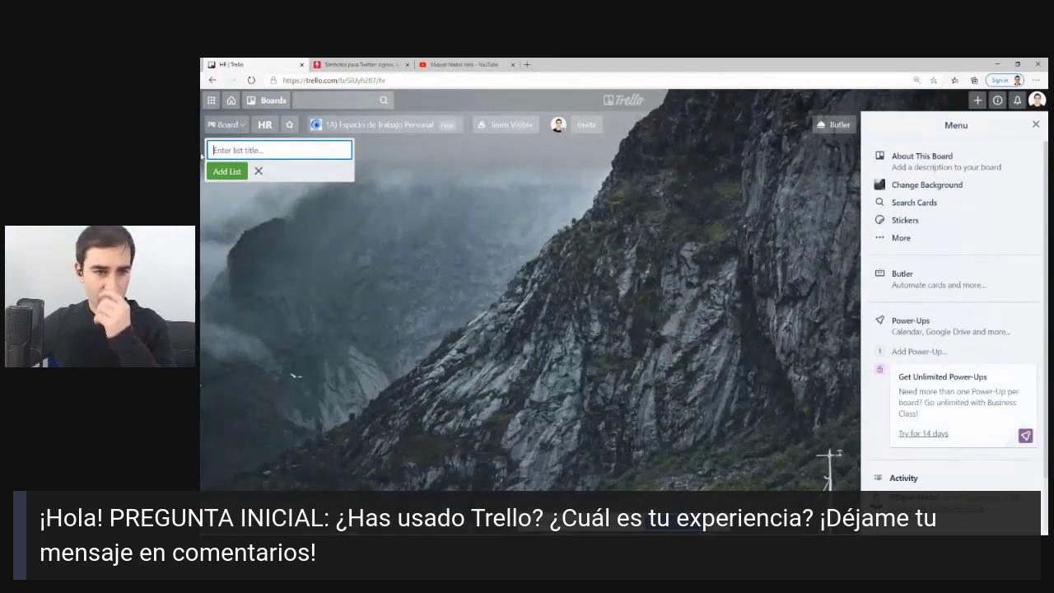
click(265, 125)
text(Rec)
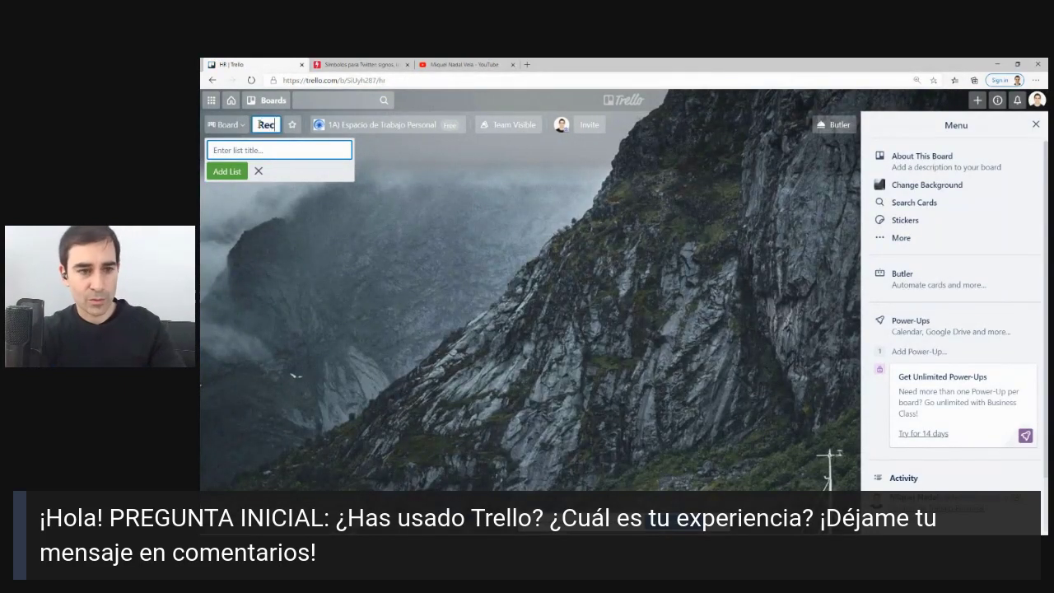
text(ursos Humanos)
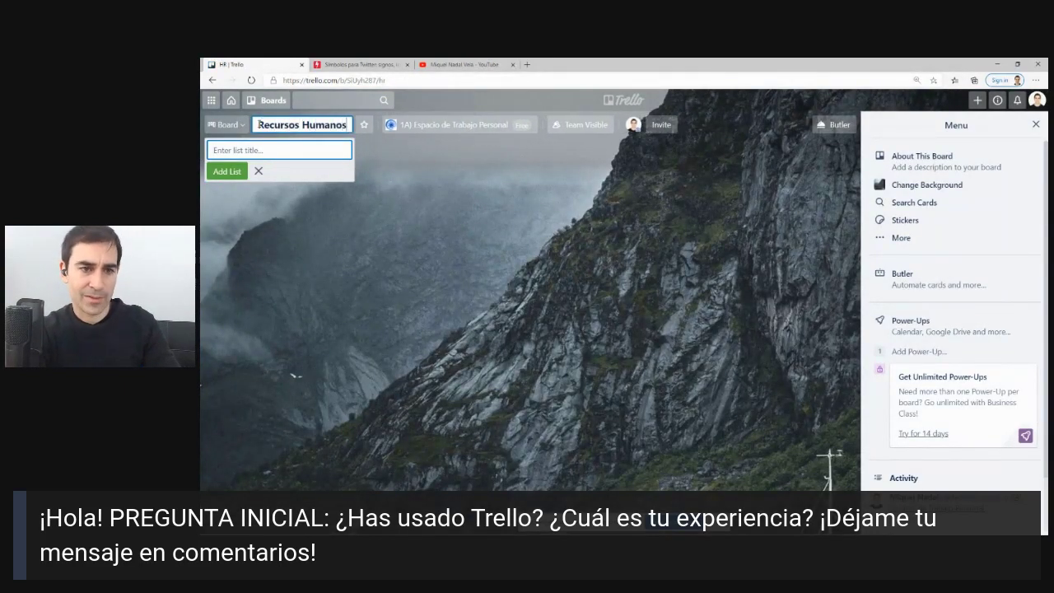
Add the lists Onboarding, Firmas Documentos and Seleccionar nuevos candidatos to Recursos Humanos.
click(231, 147)
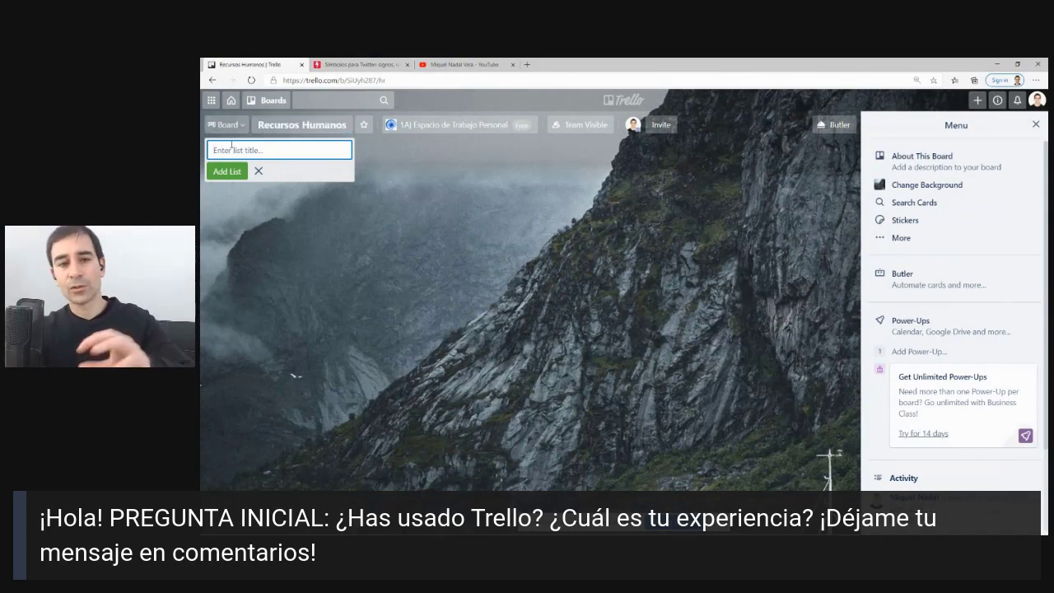
text(Onb)
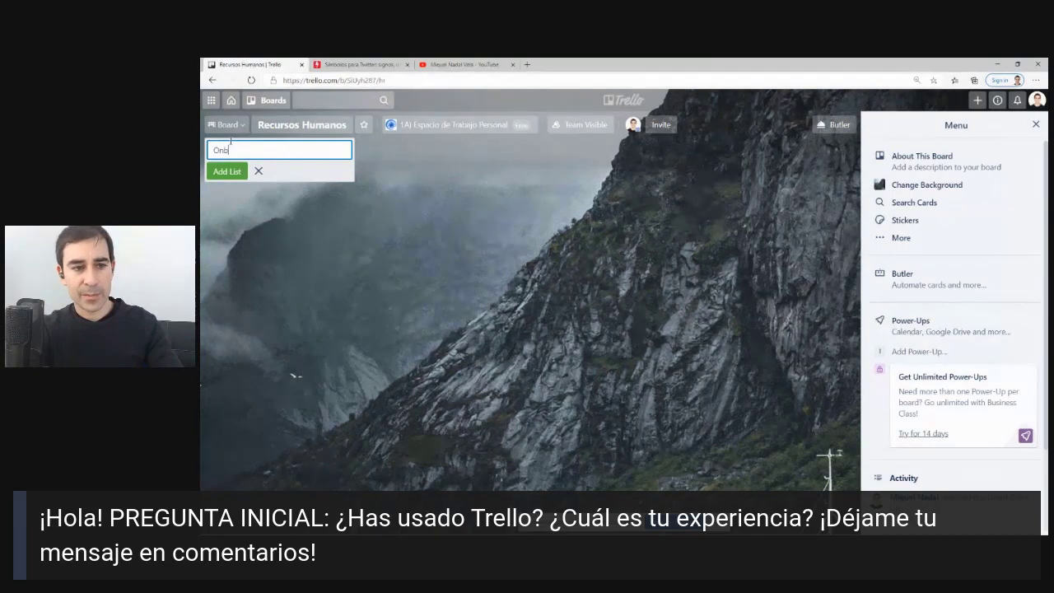
text(oarding)
key(Return)
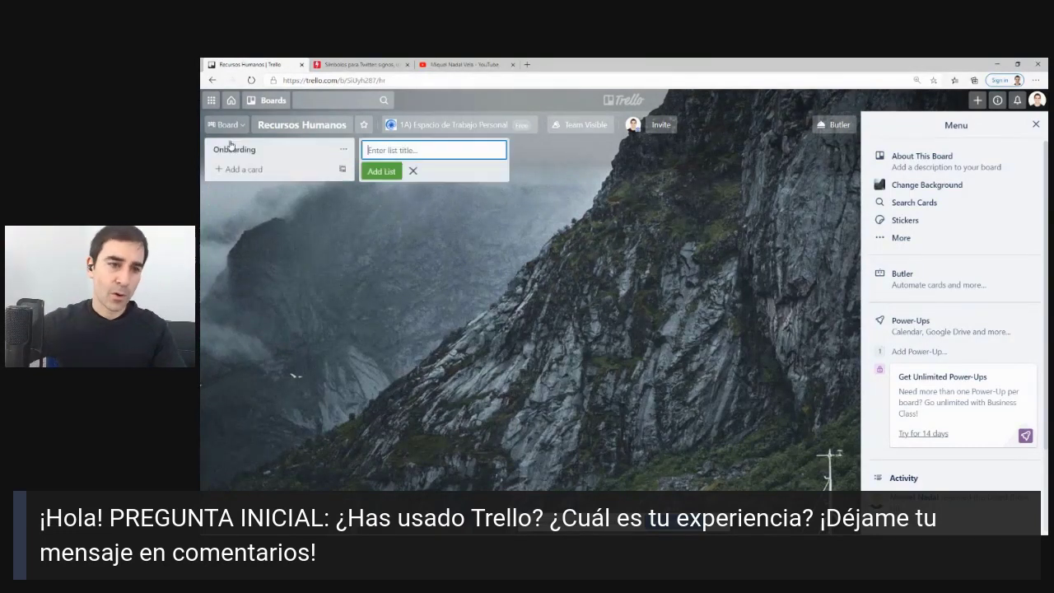
text(Rirmas)
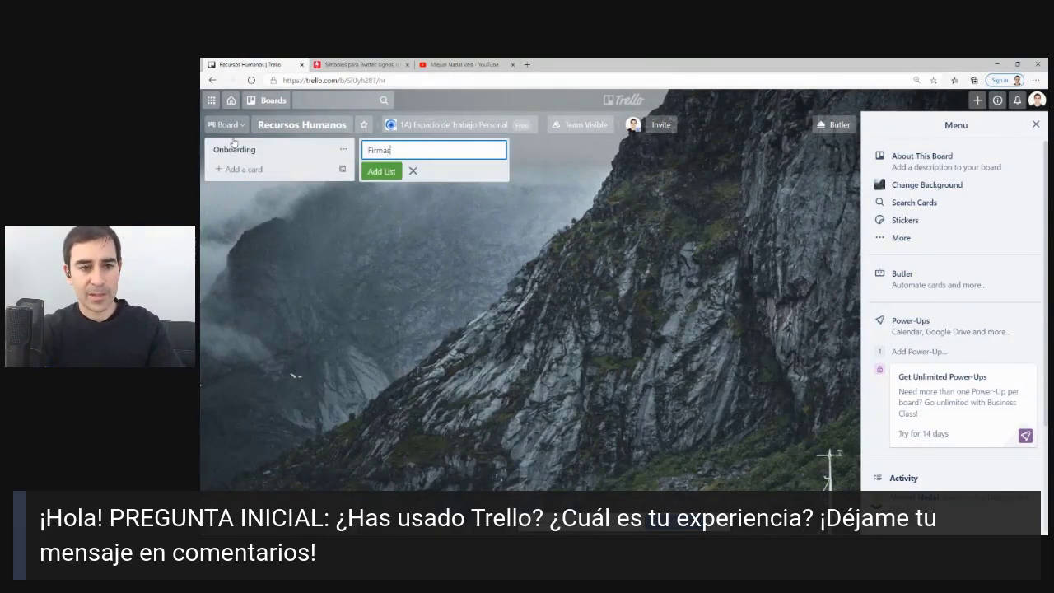
text( Documentos)
key(Return)
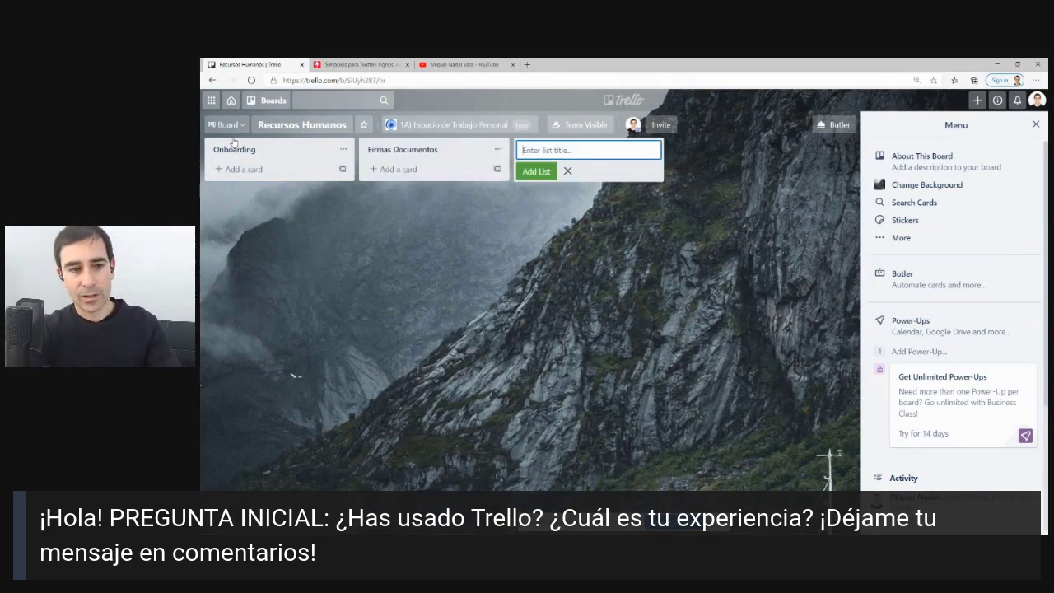
text(s)
key(BackSpace)
text(S)
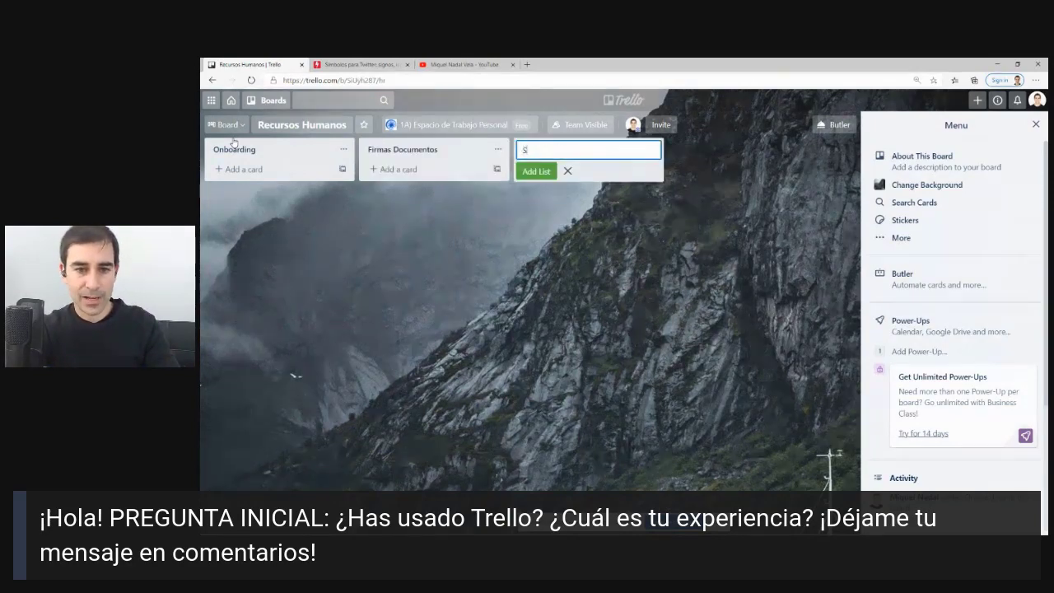
text(eleccionar nuevos )
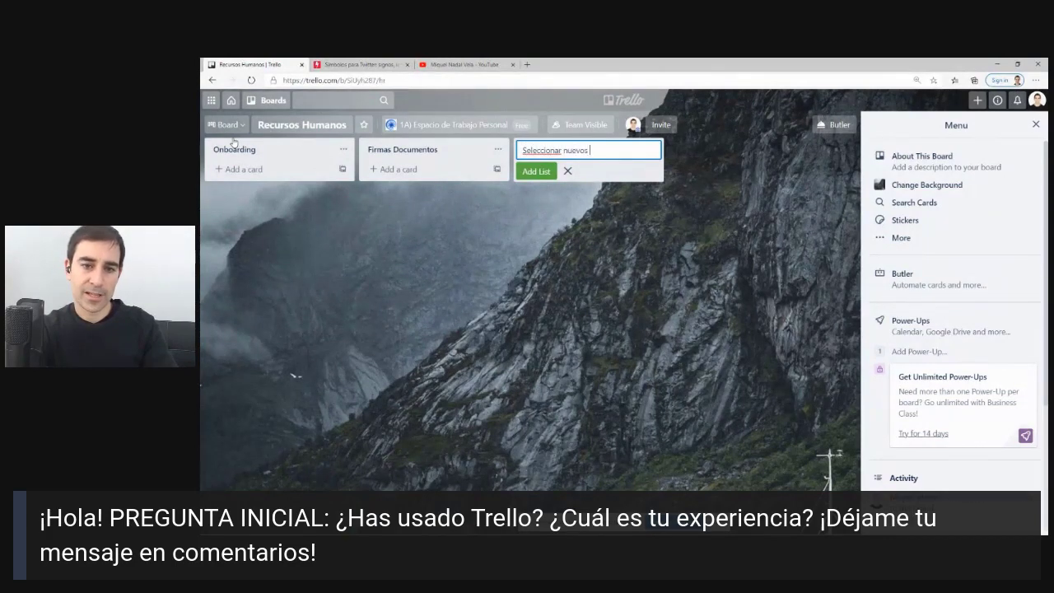
text(candidatos)
key(Return)
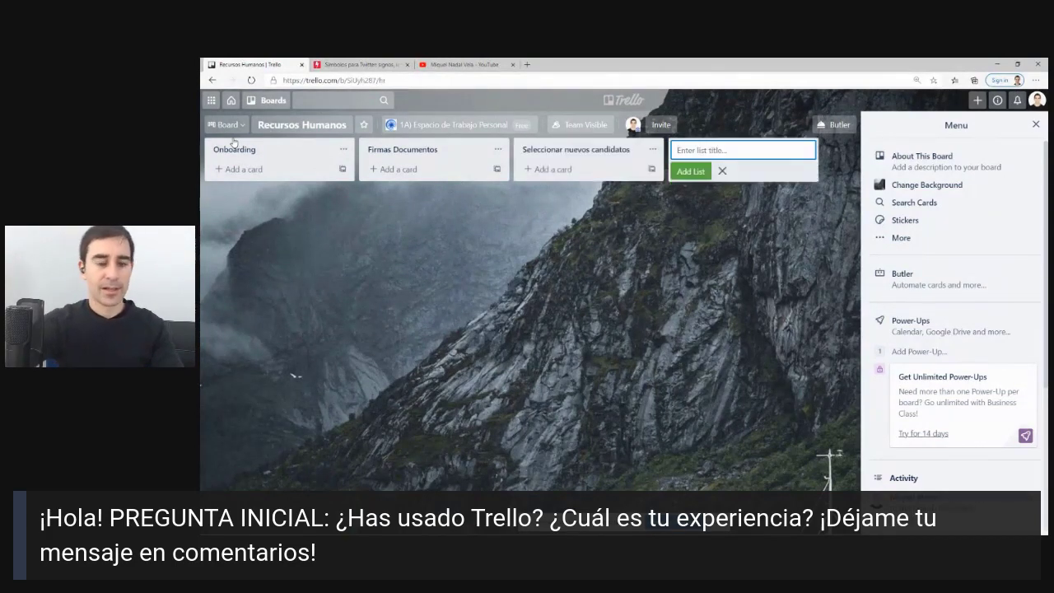
click(269, 277)
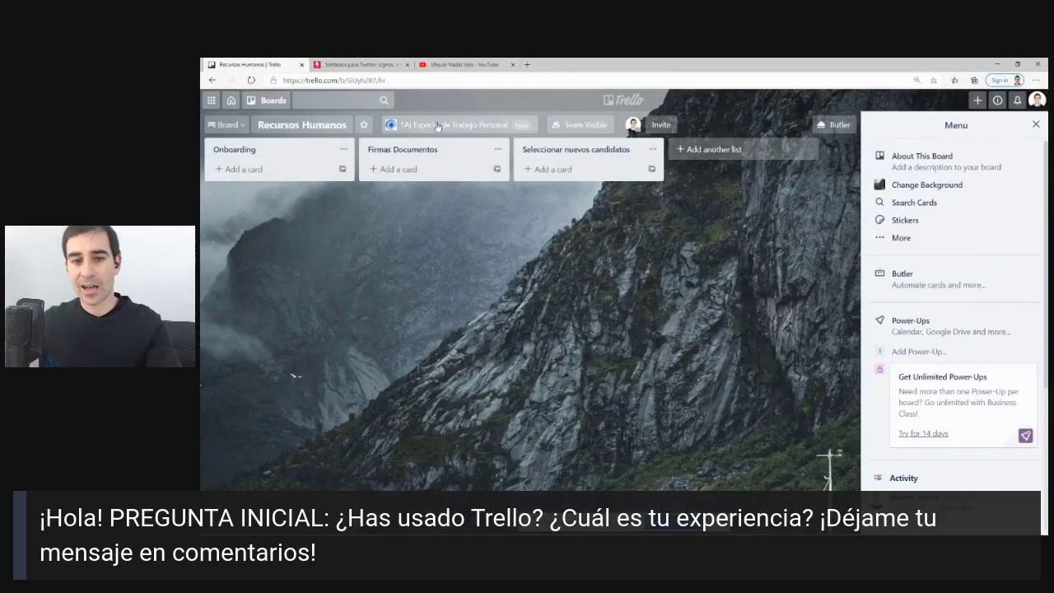
Move the Recursos Humanos board to the 2A) Departamentos Empresa team.
click(623, 100)
scroll(559, 345, down, 1)
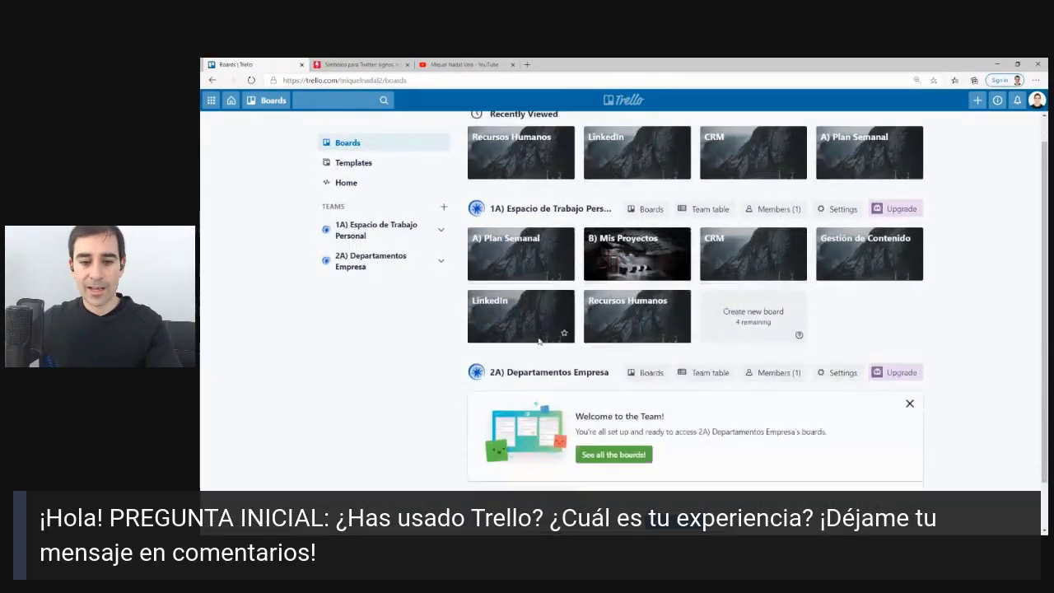
scroll(623, 395, up, 1)
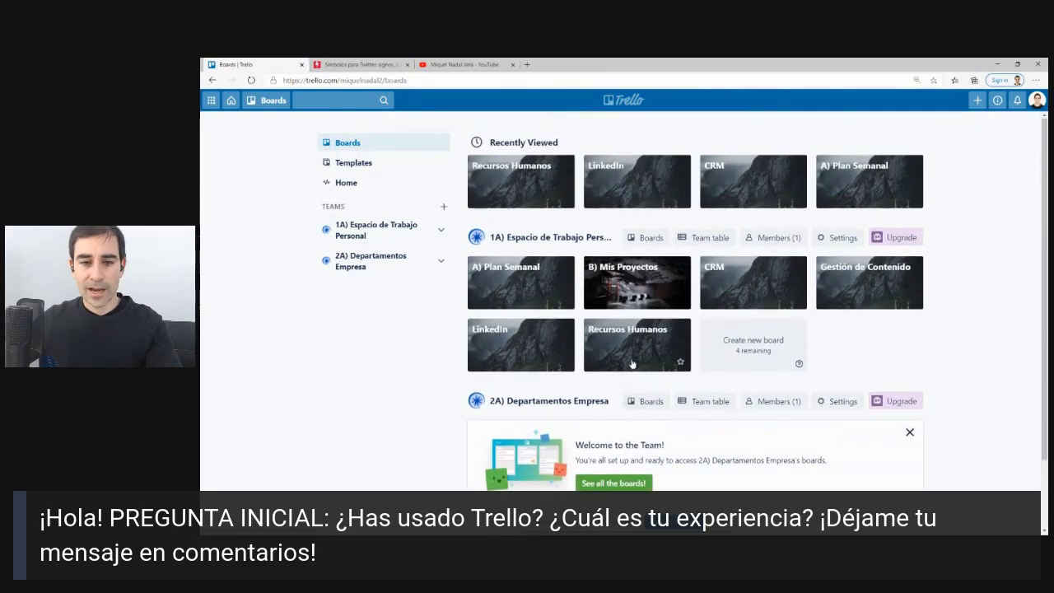
click(659, 339)
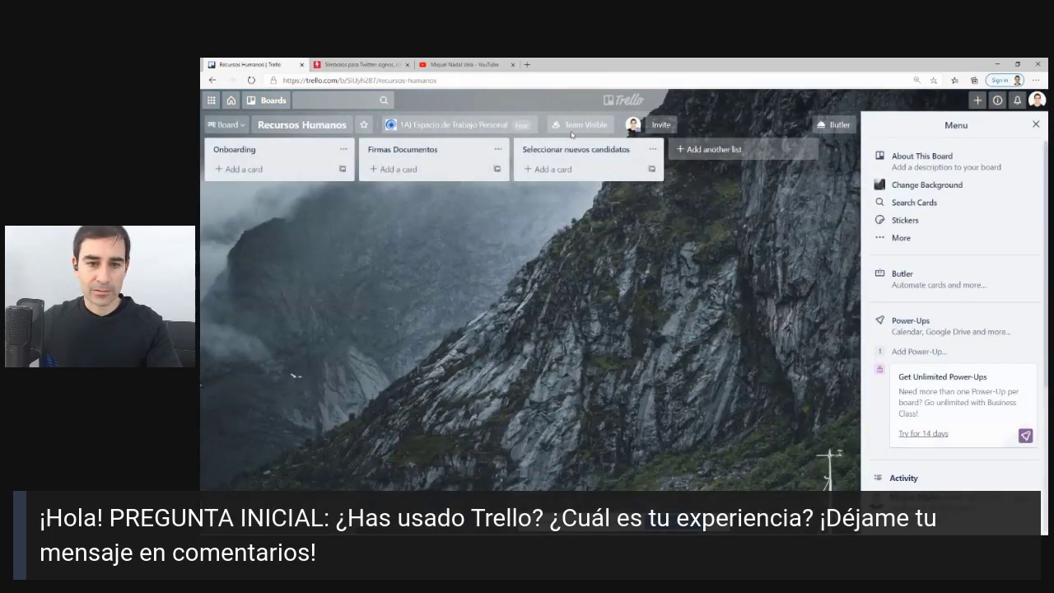
click(453, 124)
click(427, 173)
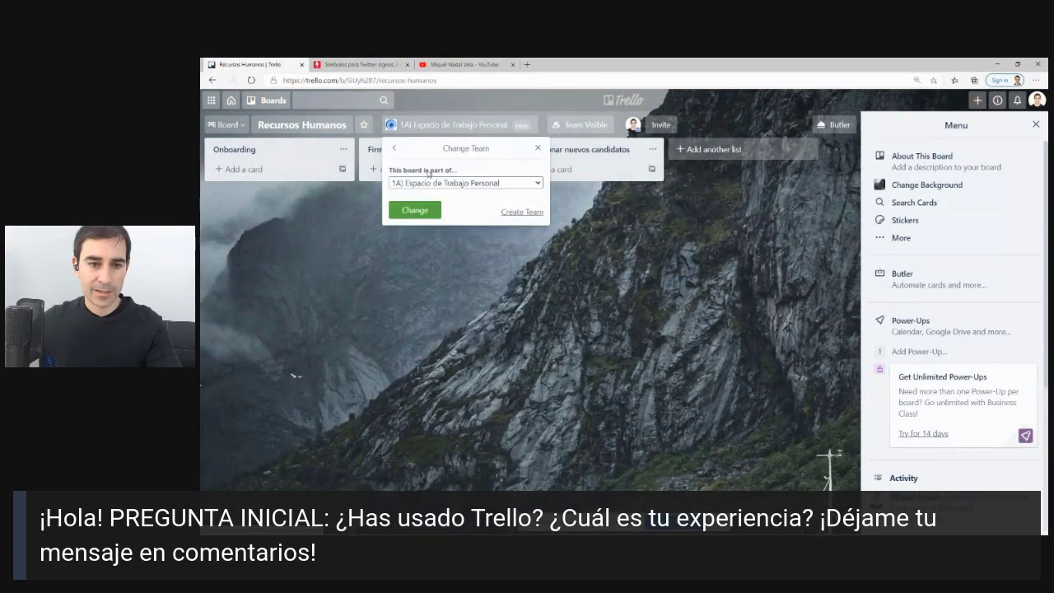
click(436, 183)
click(433, 196)
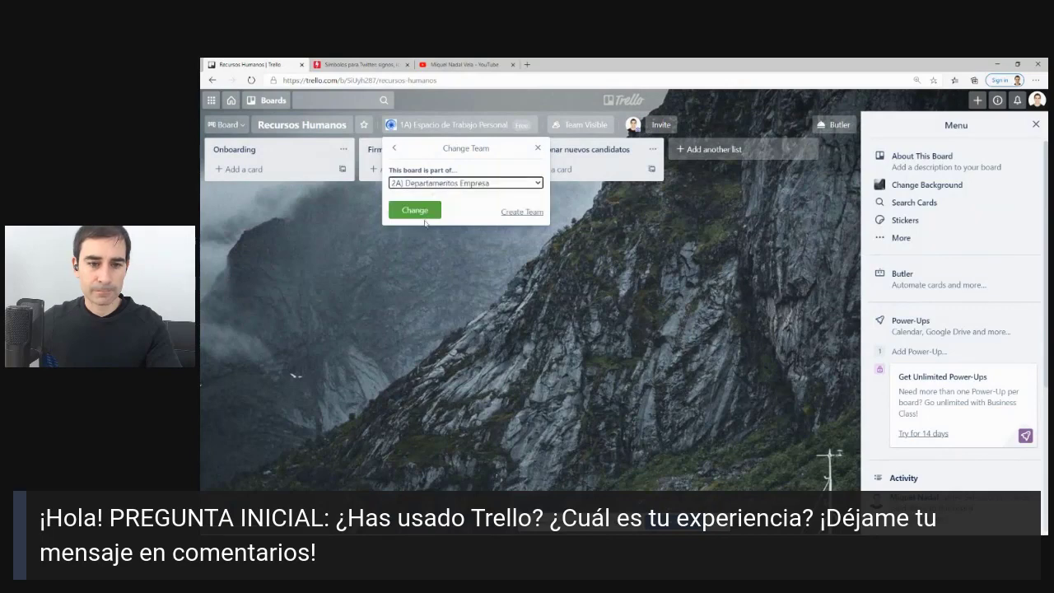
click(428, 212)
click(617, 105)
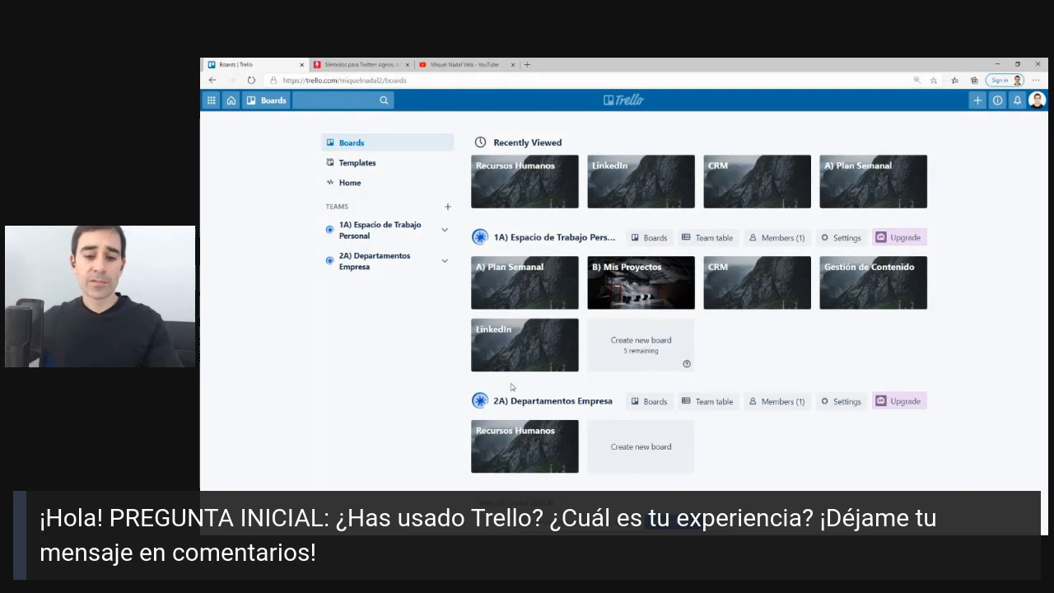
Create the team '3A) Empresa' of type Other without inviting members.
click(447, 206)
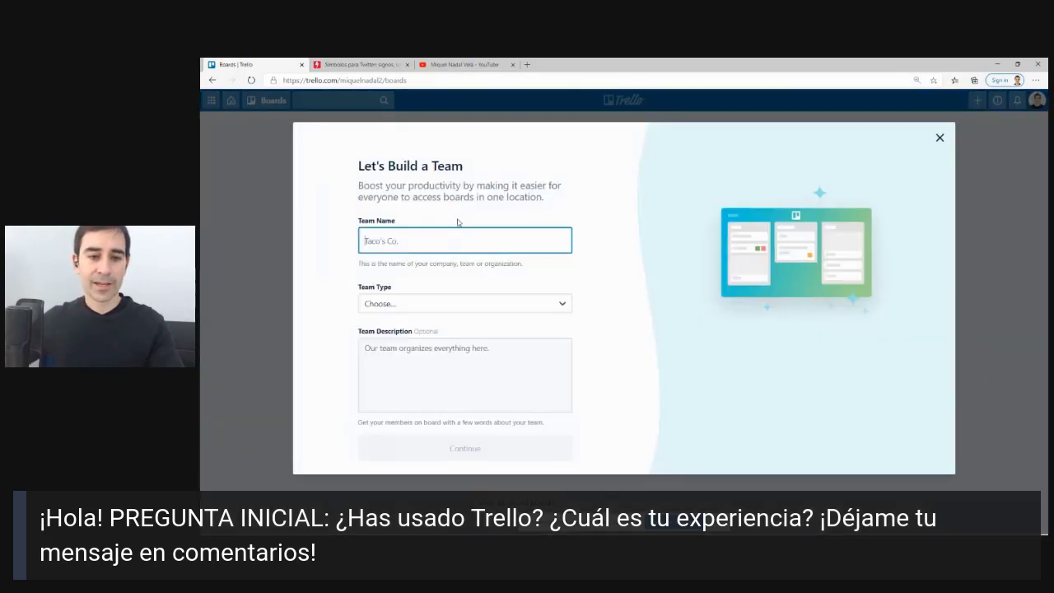
text(3A))
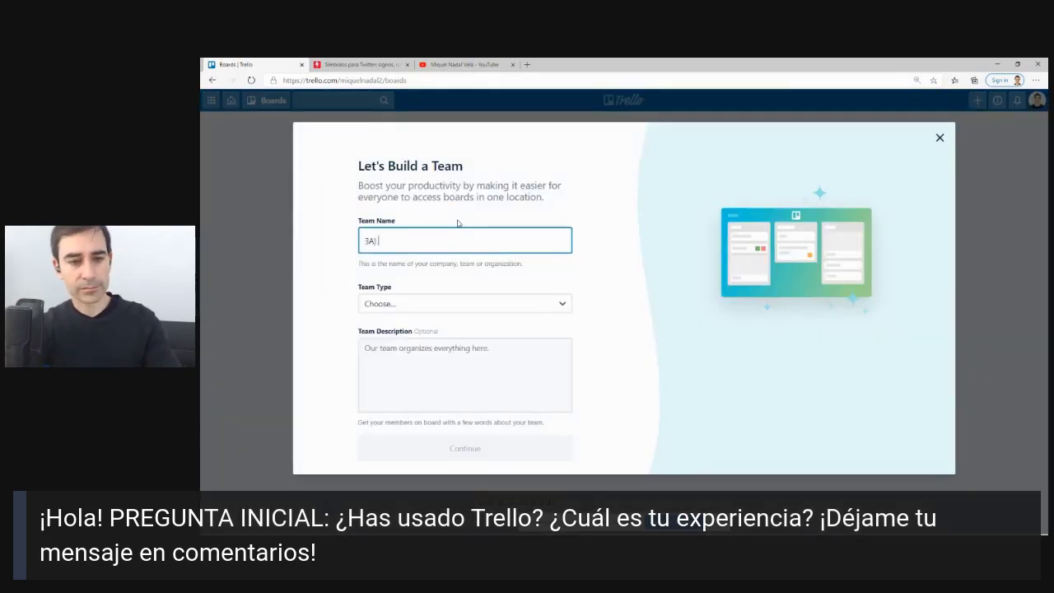
text( Empresa)
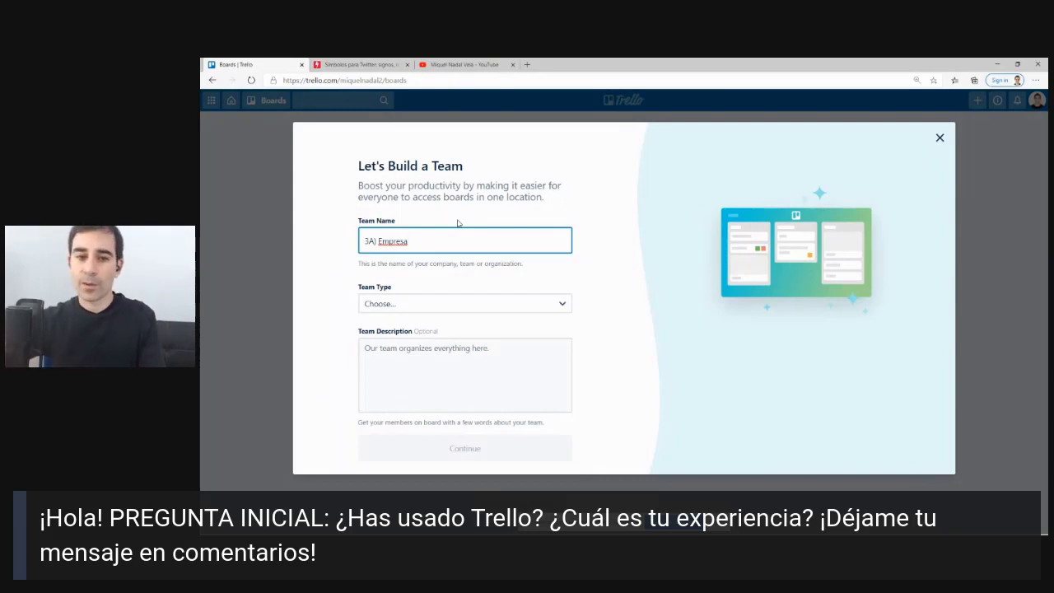
click(434, 301)
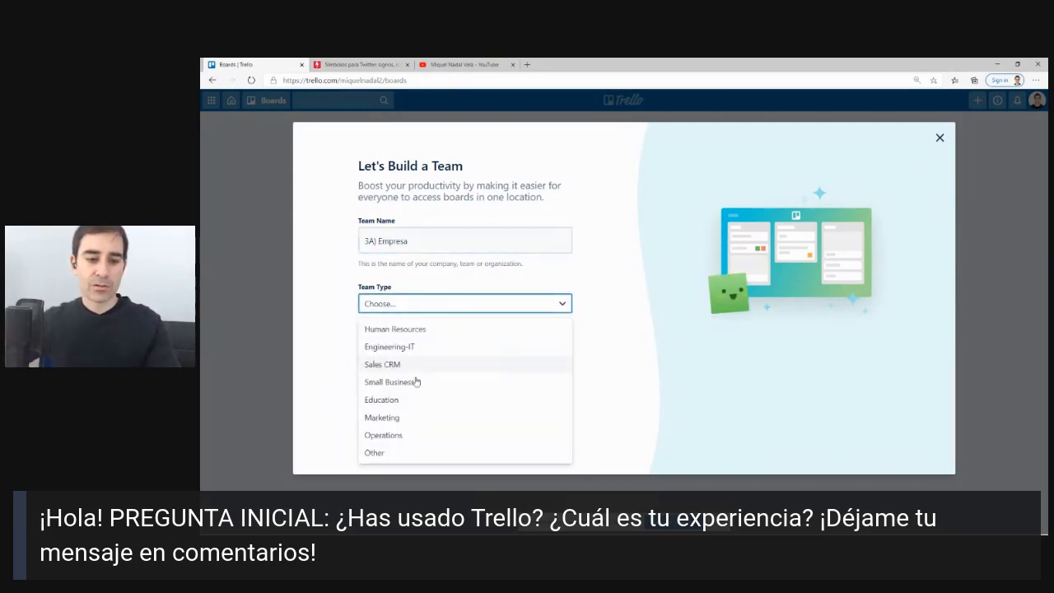
click(391, 451)
click(465, 446)
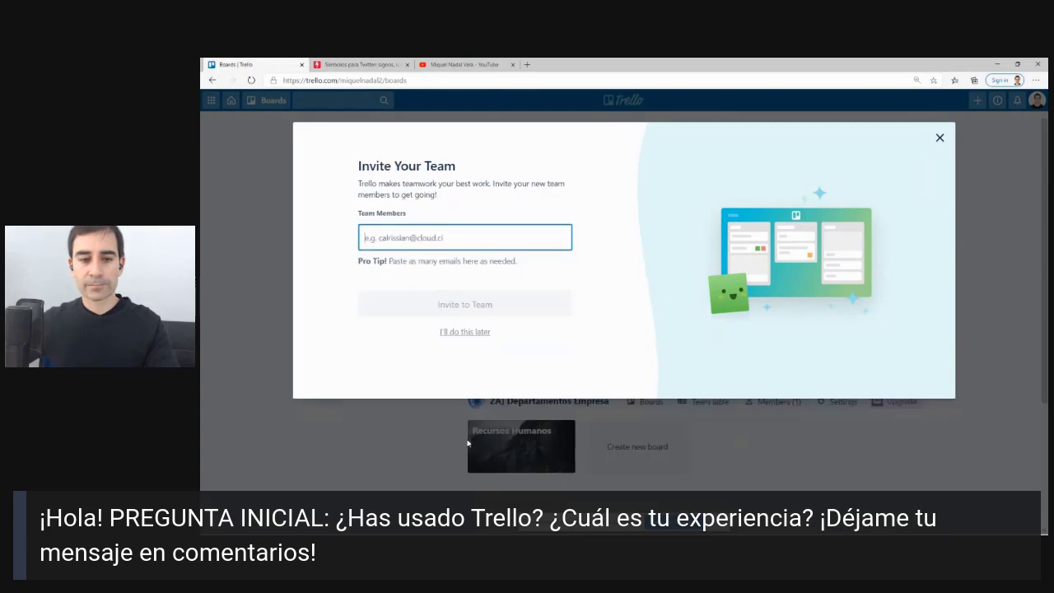
click(442, 331)
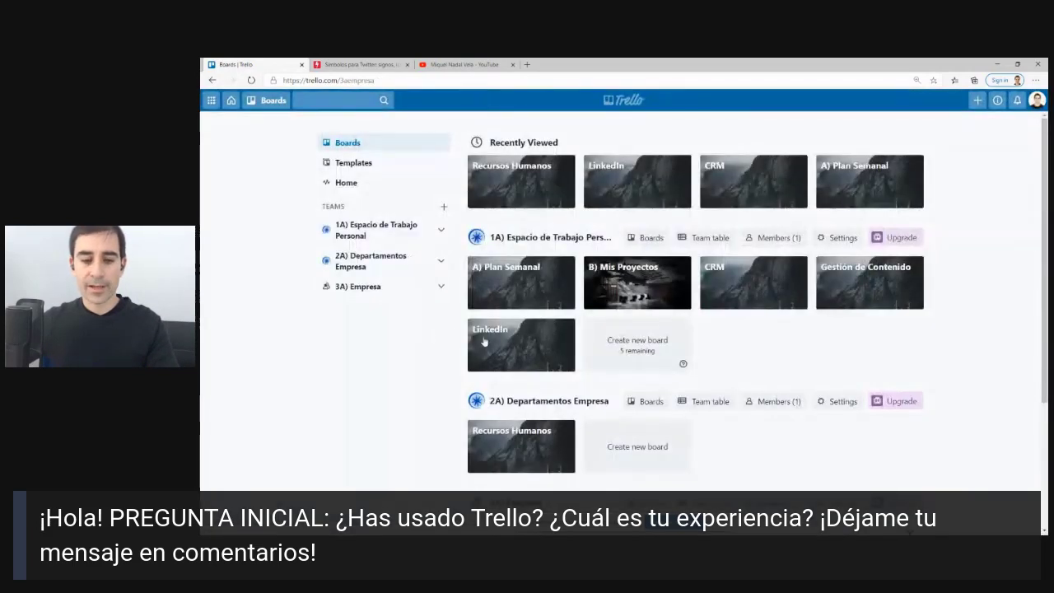
Upload the emorganizer image file as the 3A) Empresa team logo.
click(468, 152)
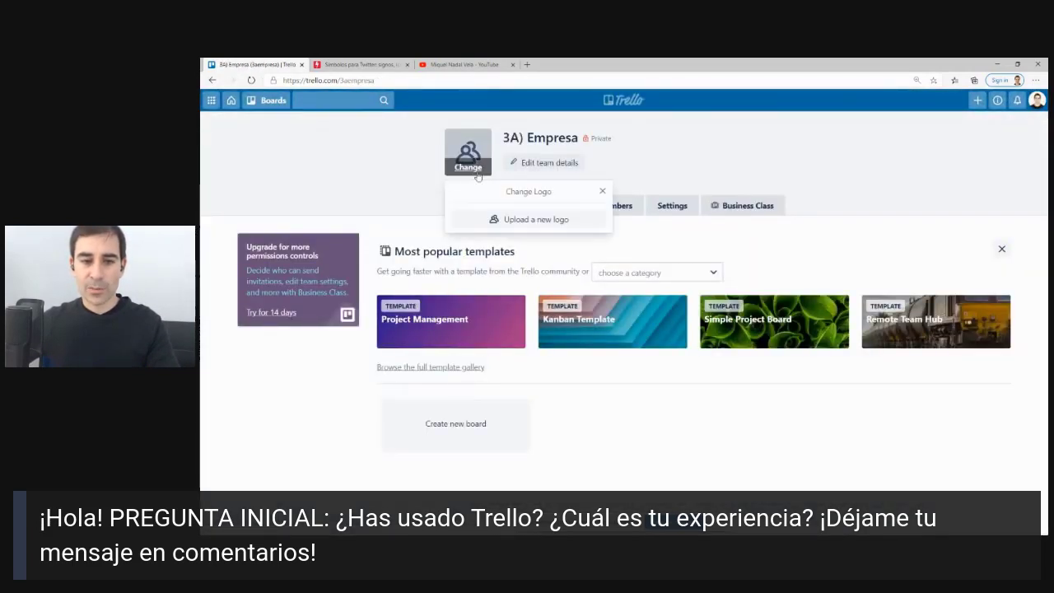
click(515, 220)
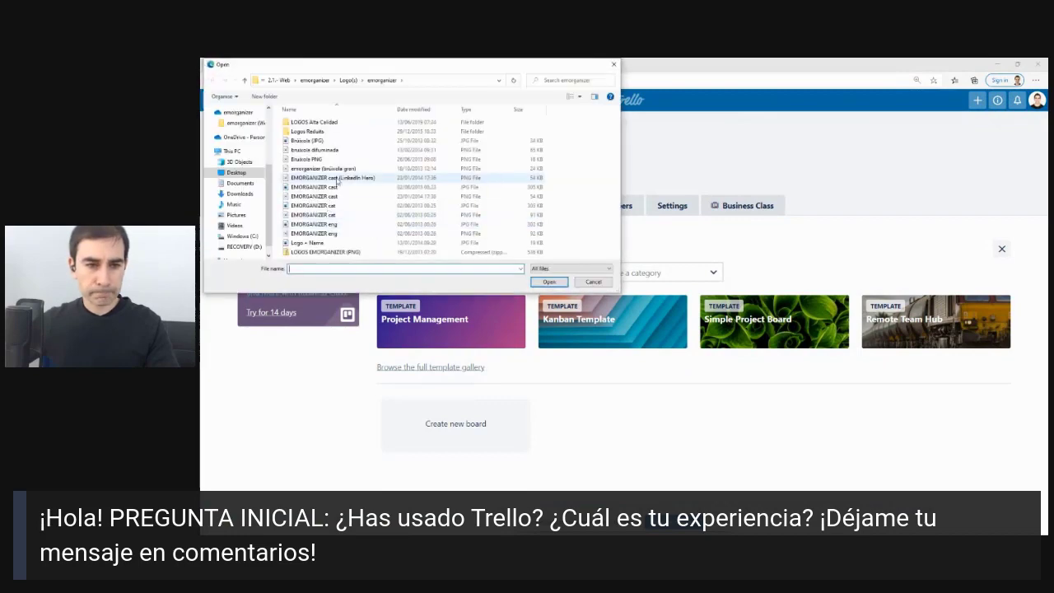
double_click(343, 180)
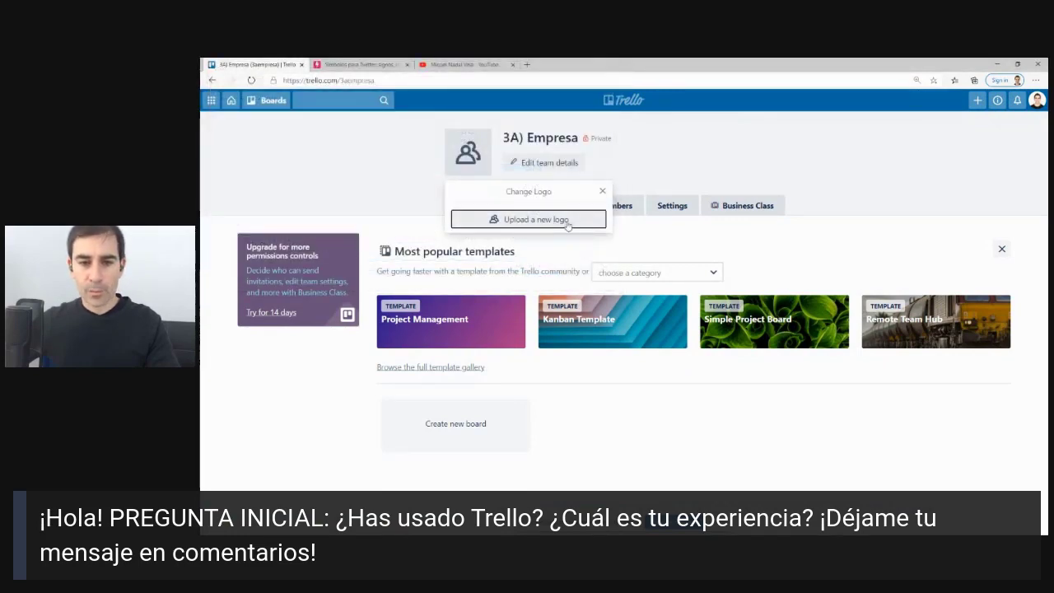
Return to the boards overview and dismiss the 3A) Empresa welcome card.
click(623, 99)
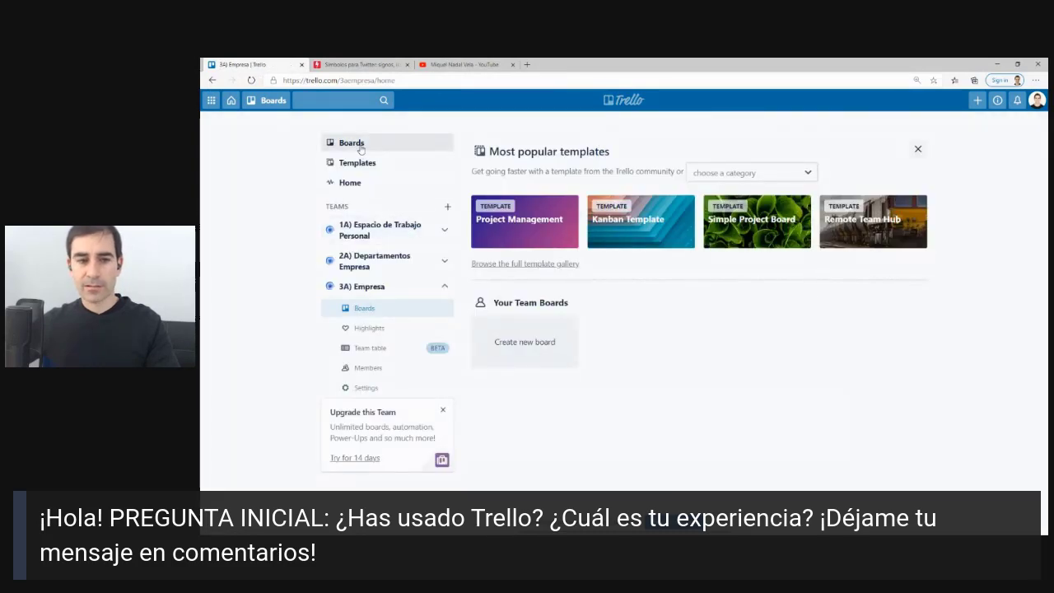
click(345, 181)
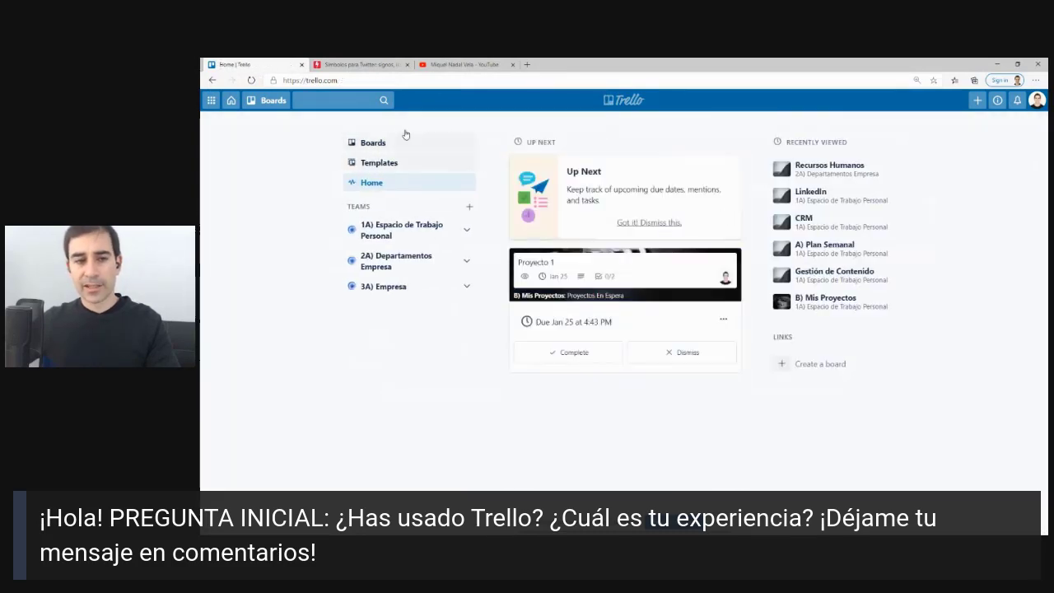
click(383, 151)
scroll(516, 289, down, 3)
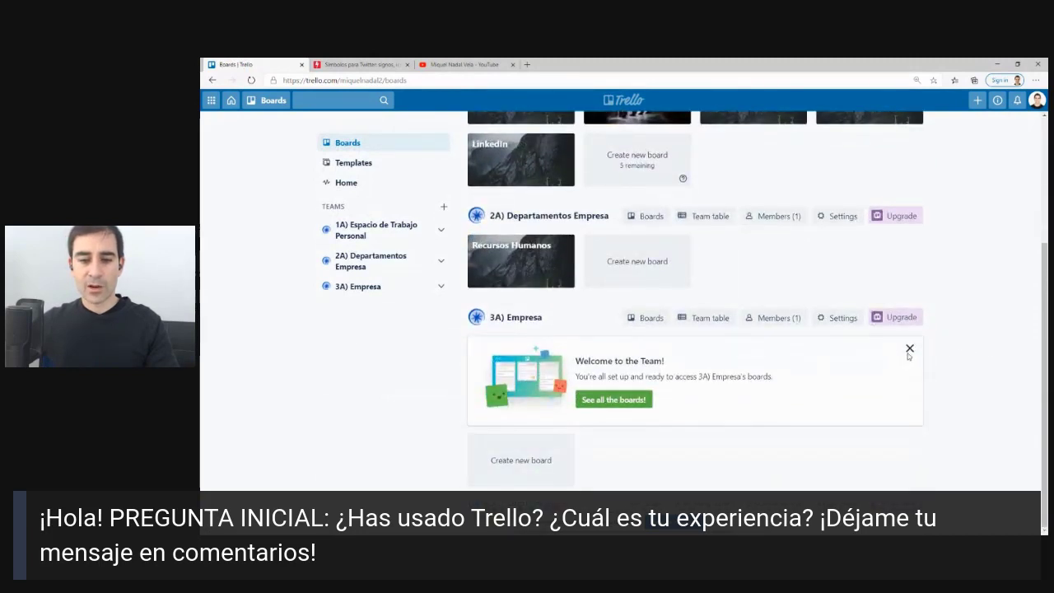
click(909, 350)
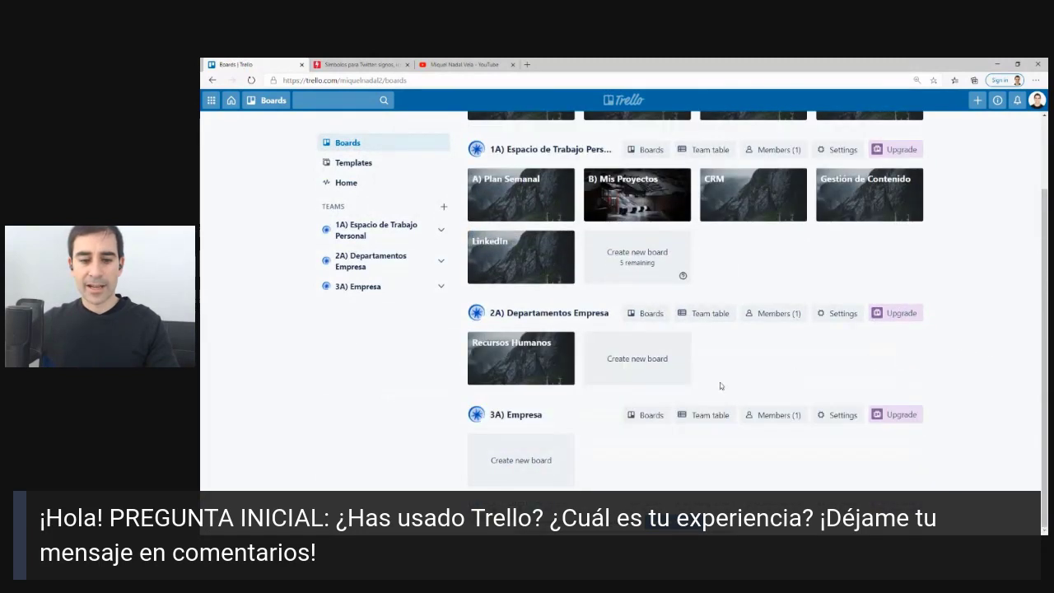
Create a new board named WIKI/Manual Procesos.
click(526, 456)
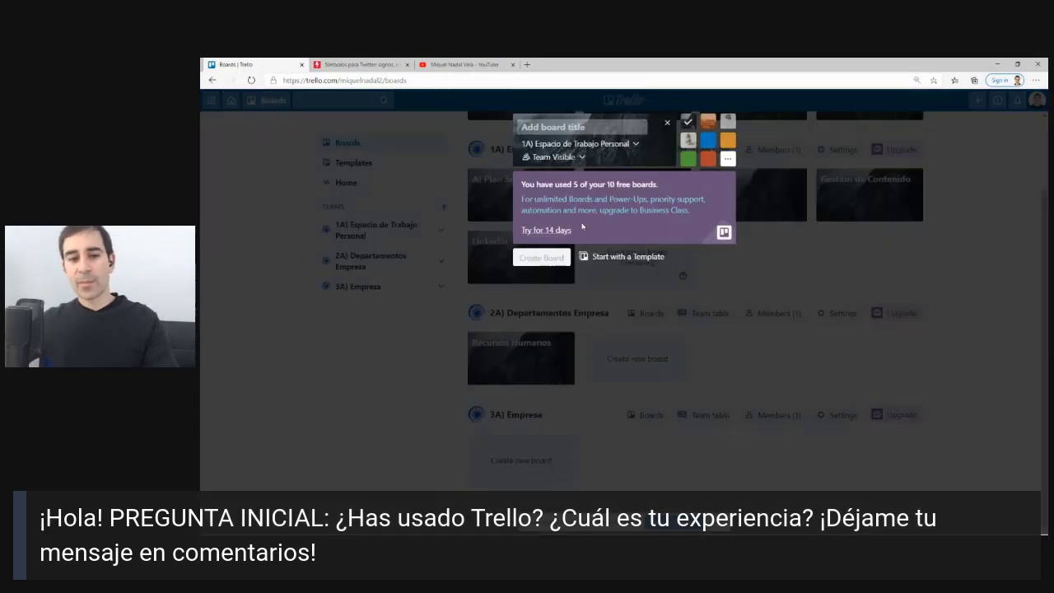
text(WIKI/)
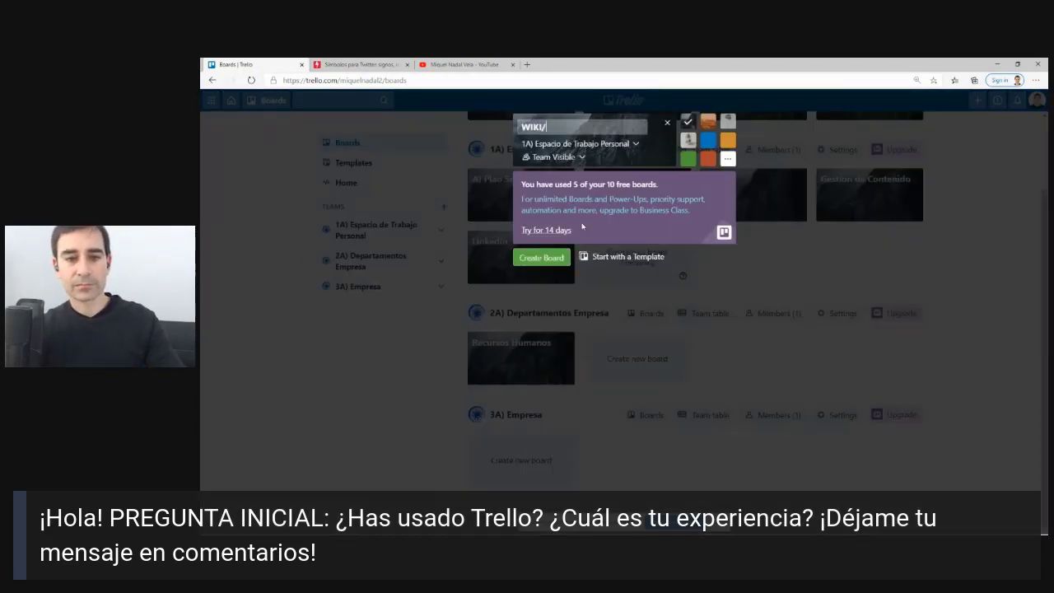
text(m)
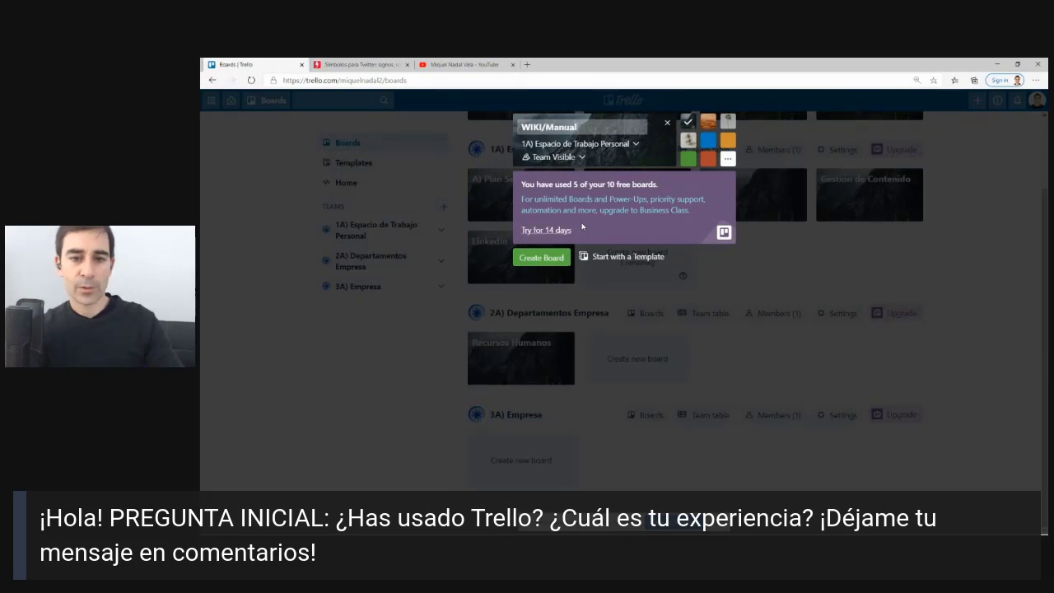
text(anual Procesos)
key(Return)
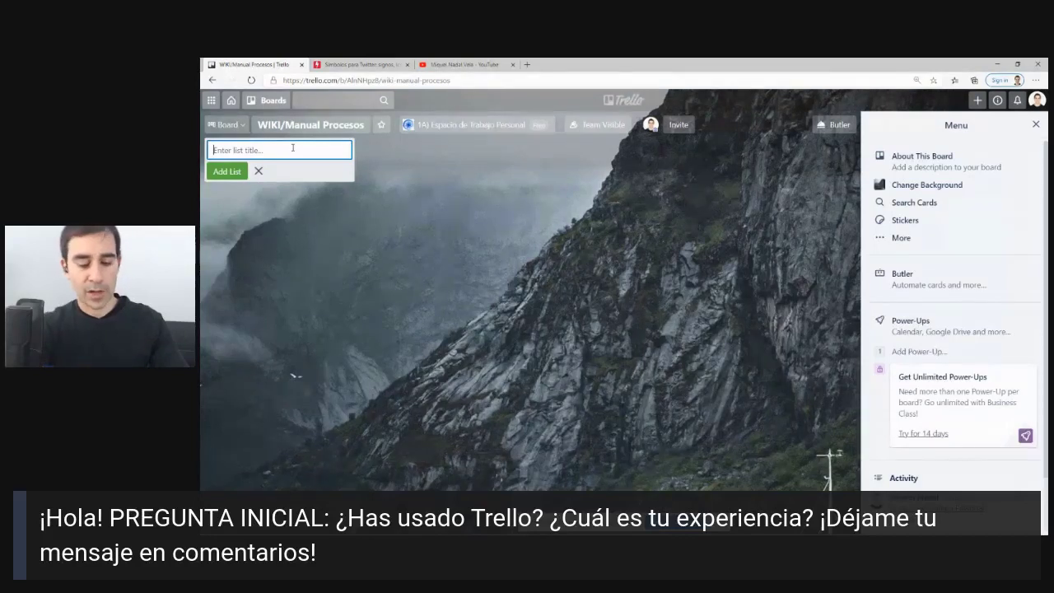
Add the lists Roles de Equipo, Checklists and Plantillas.
text(Roles de Equipo)
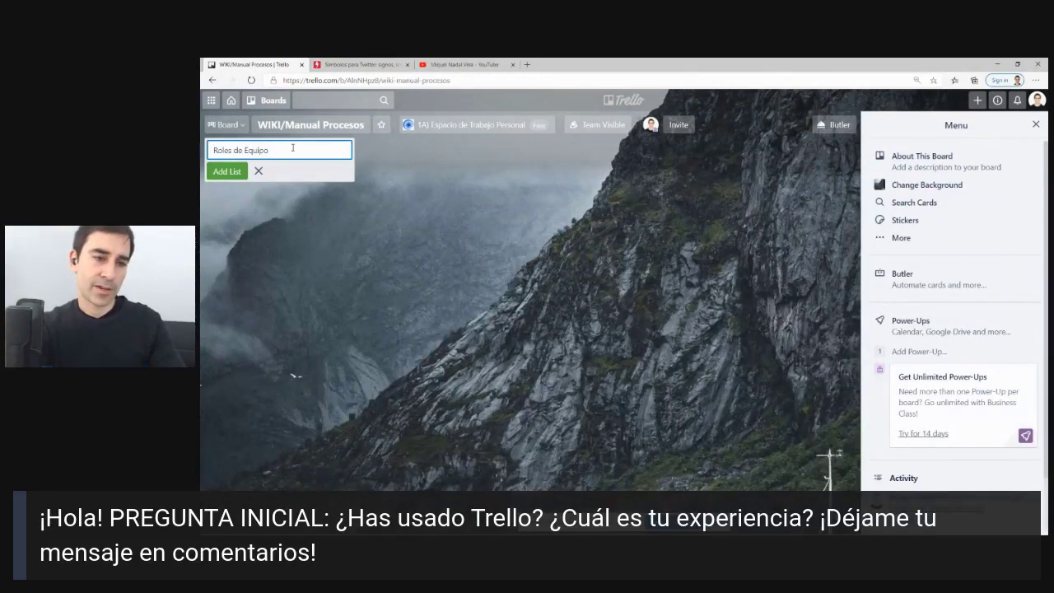
key(Return)
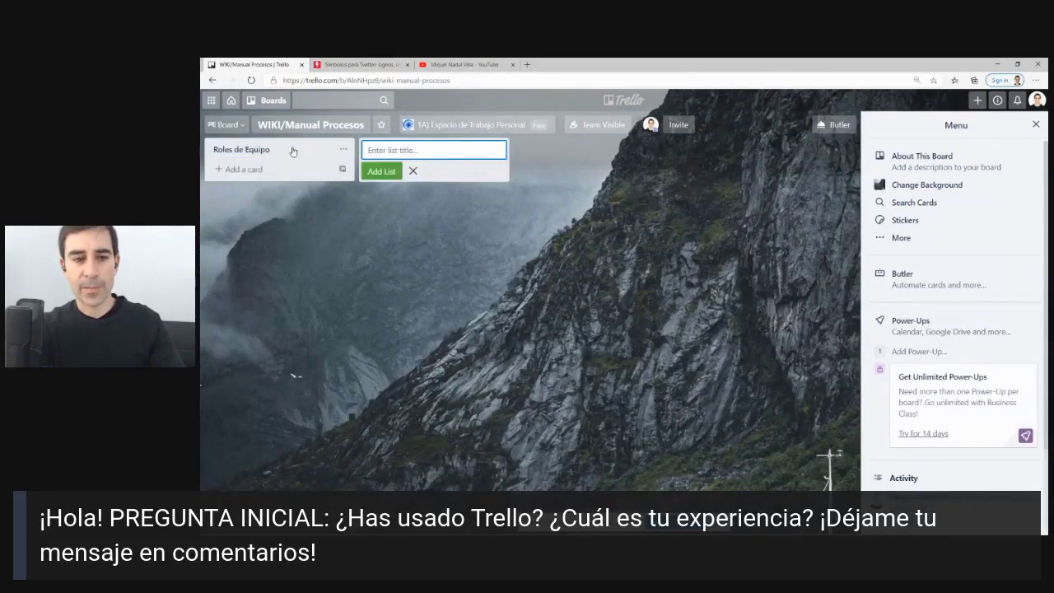
text(Checklis)
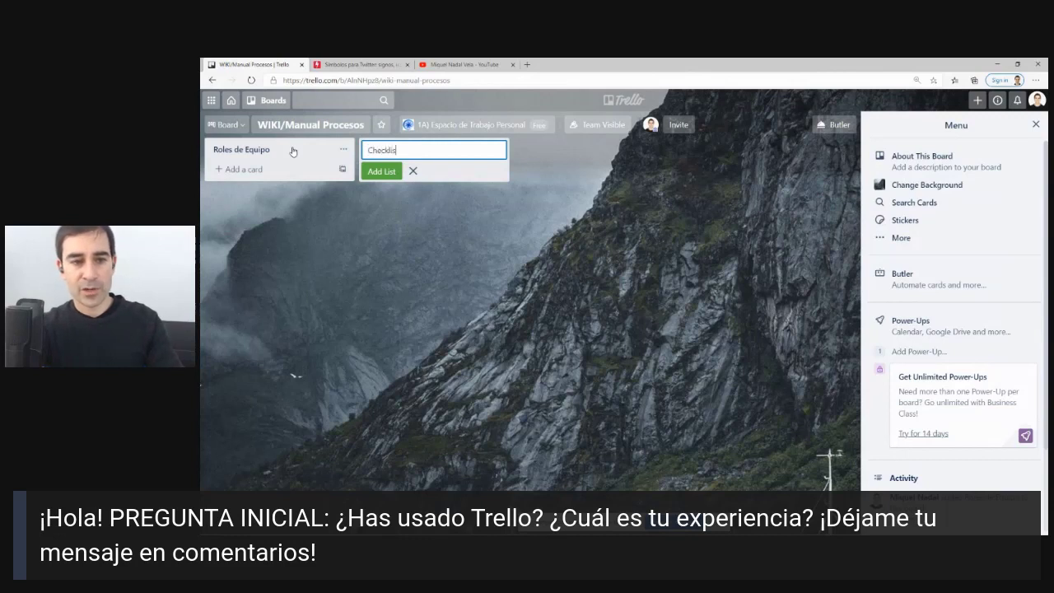
text(ts)
key(Return)
text(Templat)
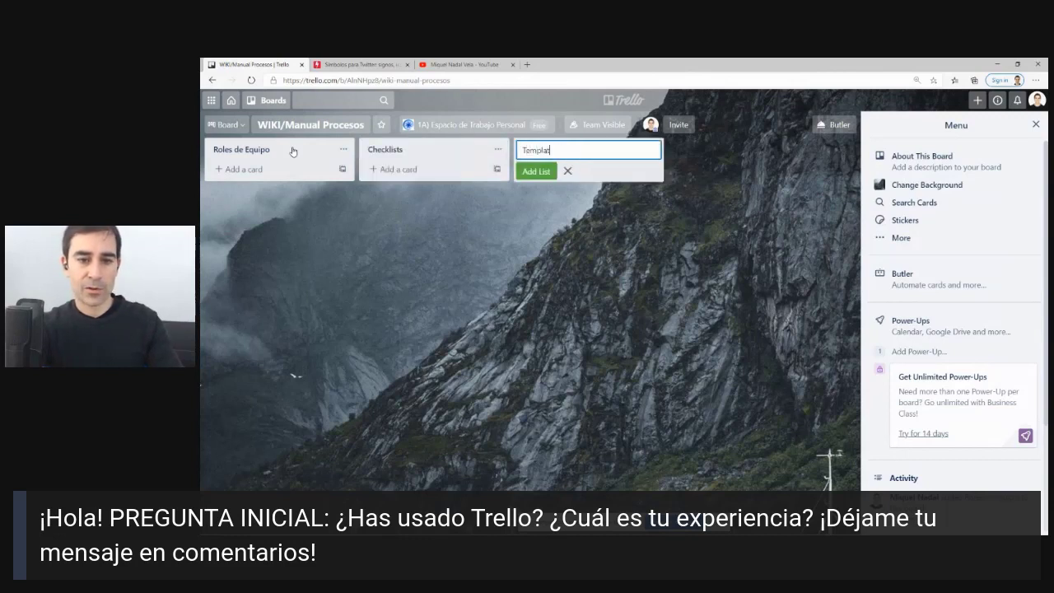
key(BackSpace)
text(p)
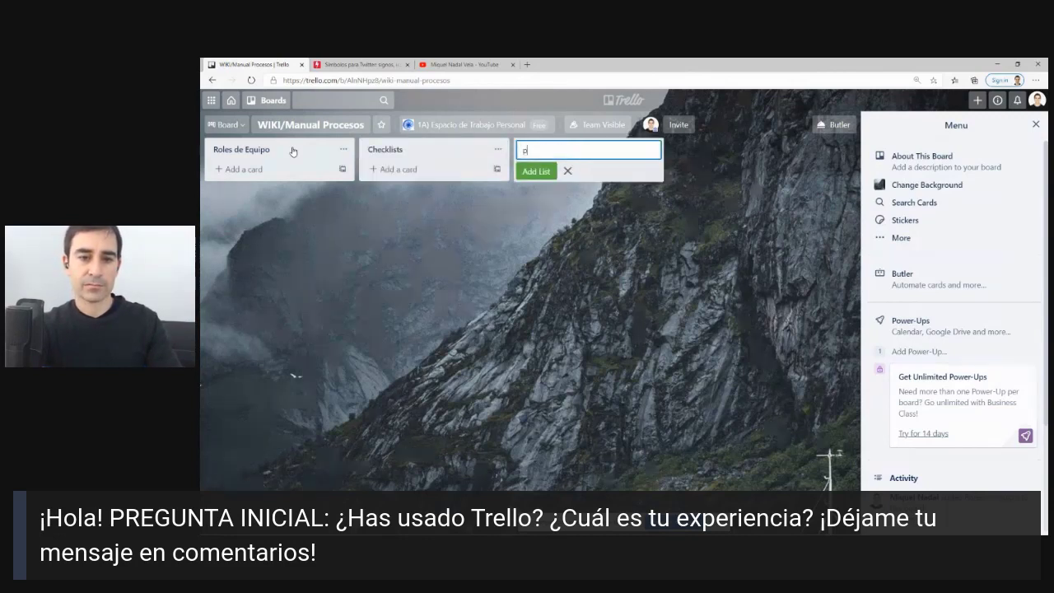
key(BackSpace)
text(Plantillas)
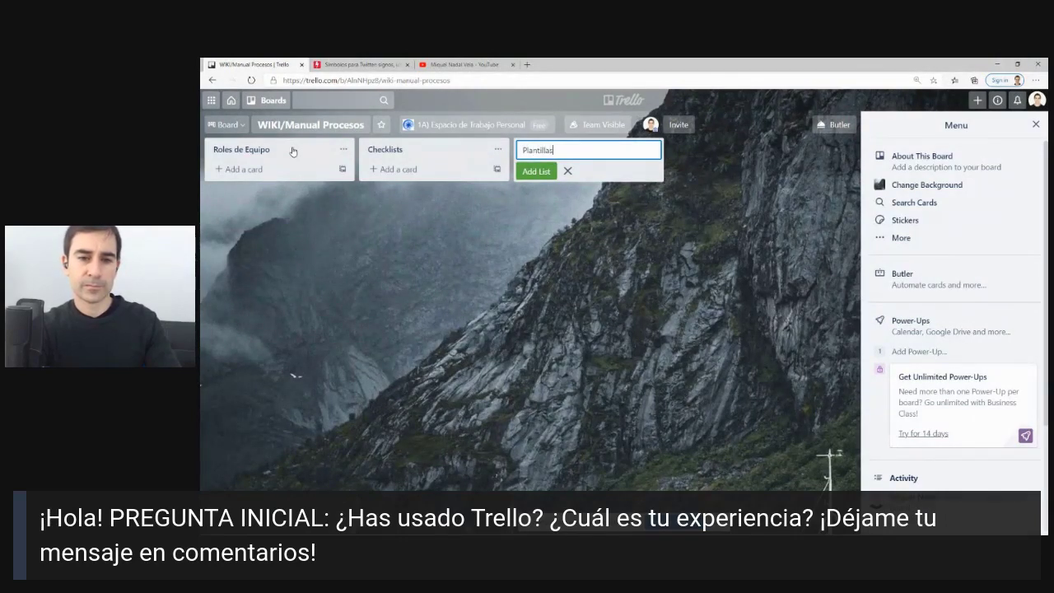
key(Return)
Add the lists Horarios de Oficinas/Consultas and Prácticas Compartidas, then return to the boards overview.
text(Horarios)
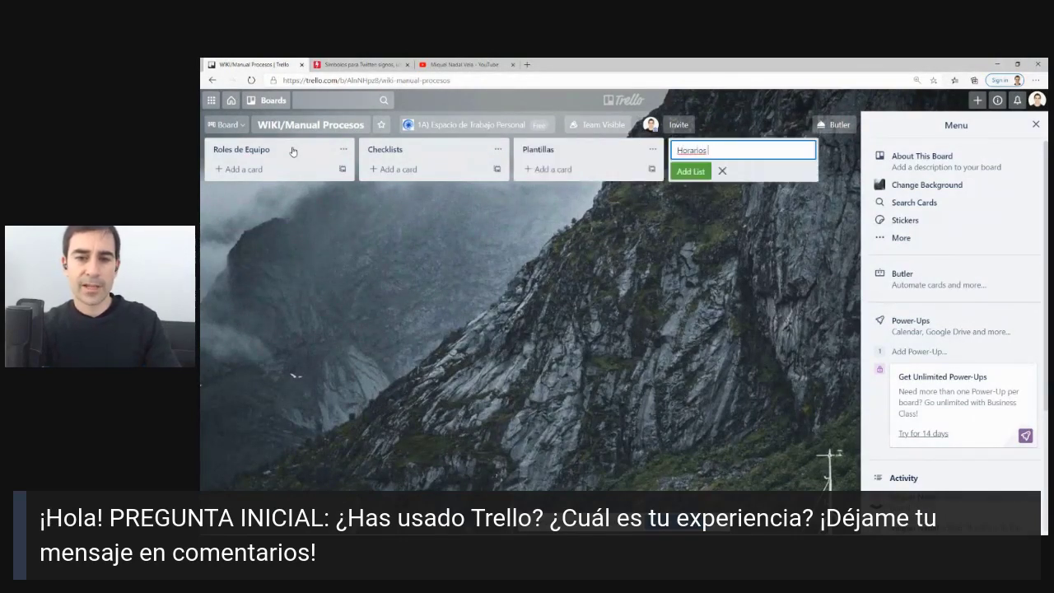
text( de Ofic)
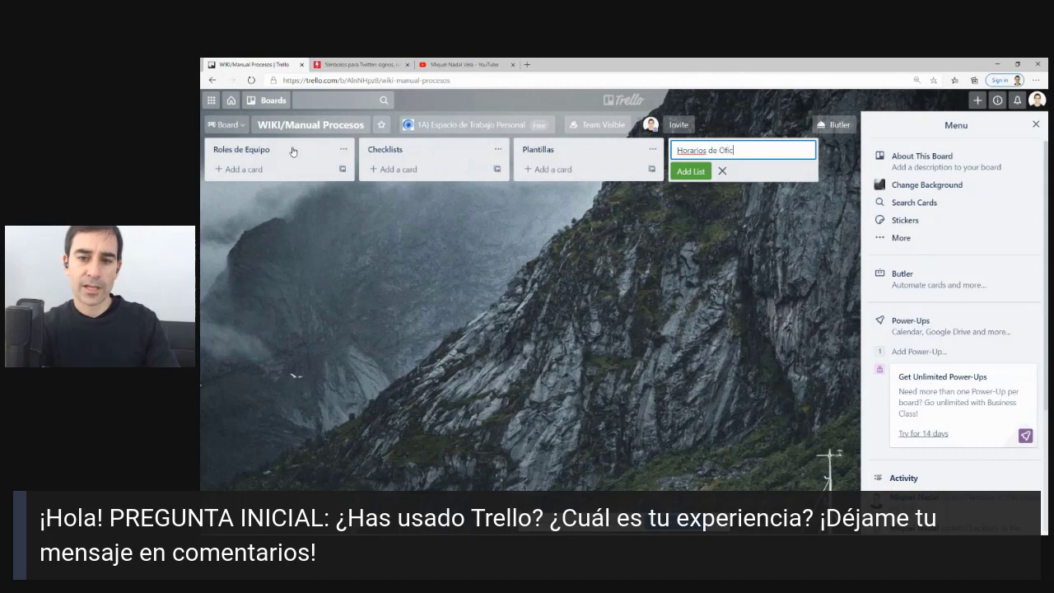
text(inas/Consultas)
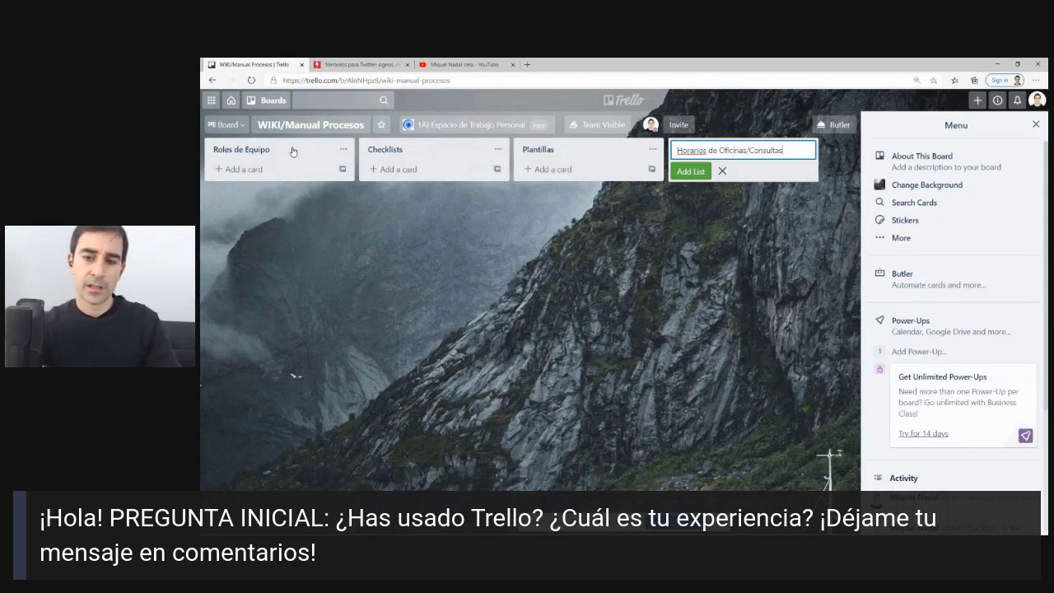
key(Return)
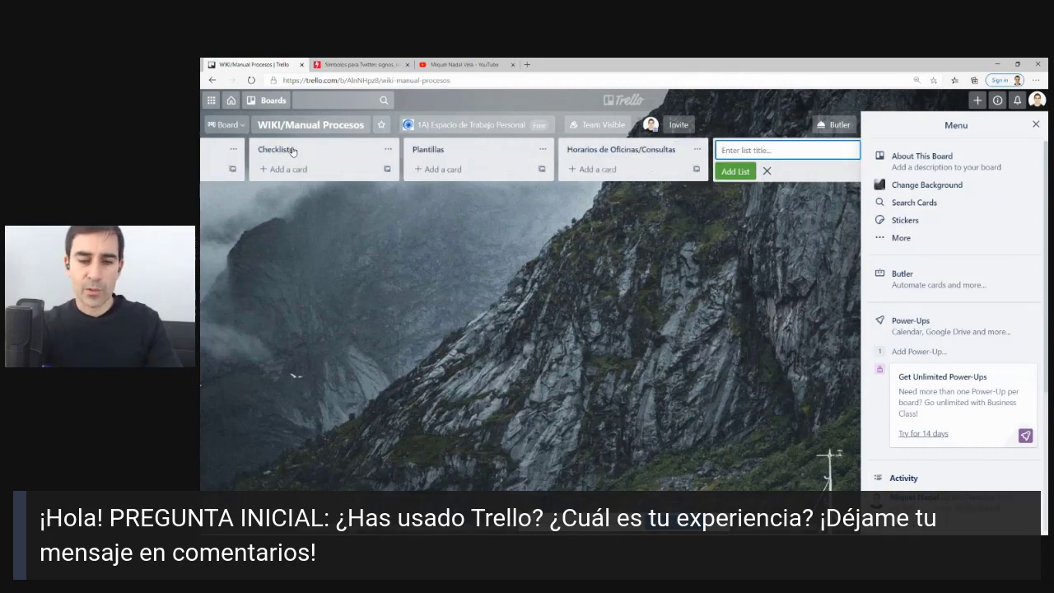
text(P)
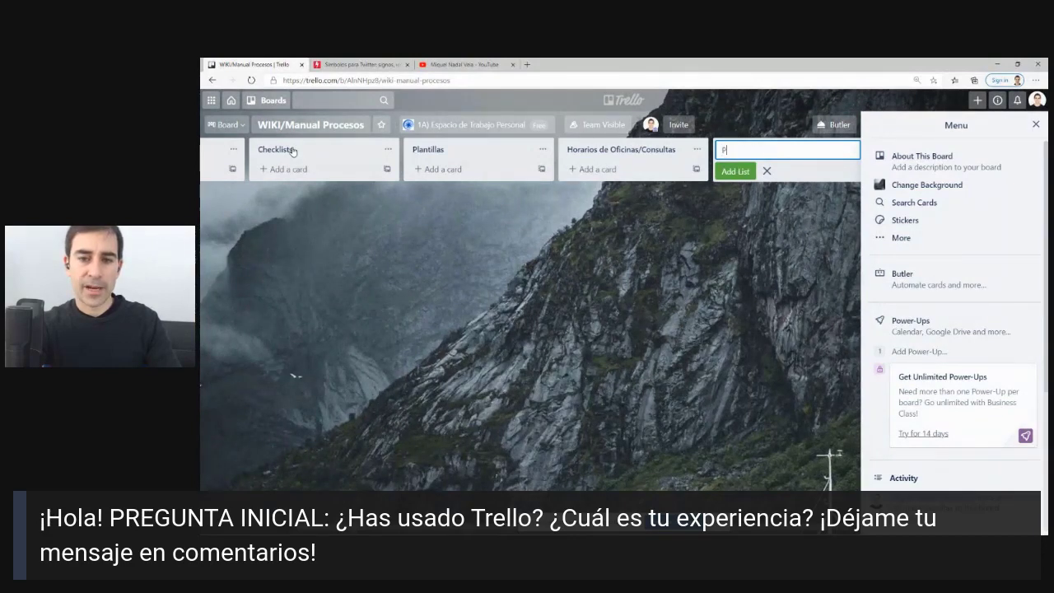
text(rácticas Compartidas)
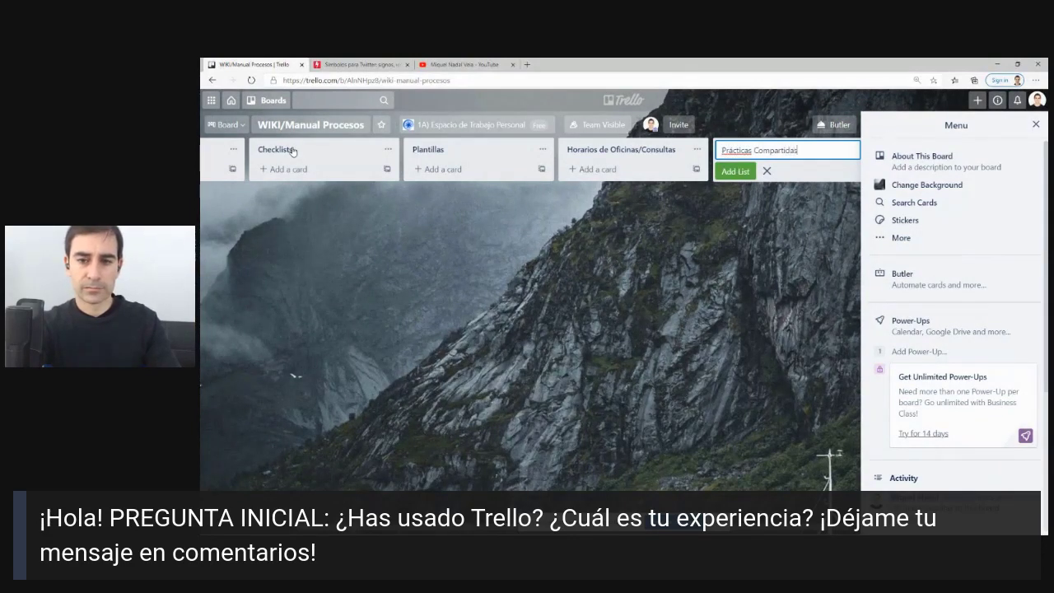
key(Return)
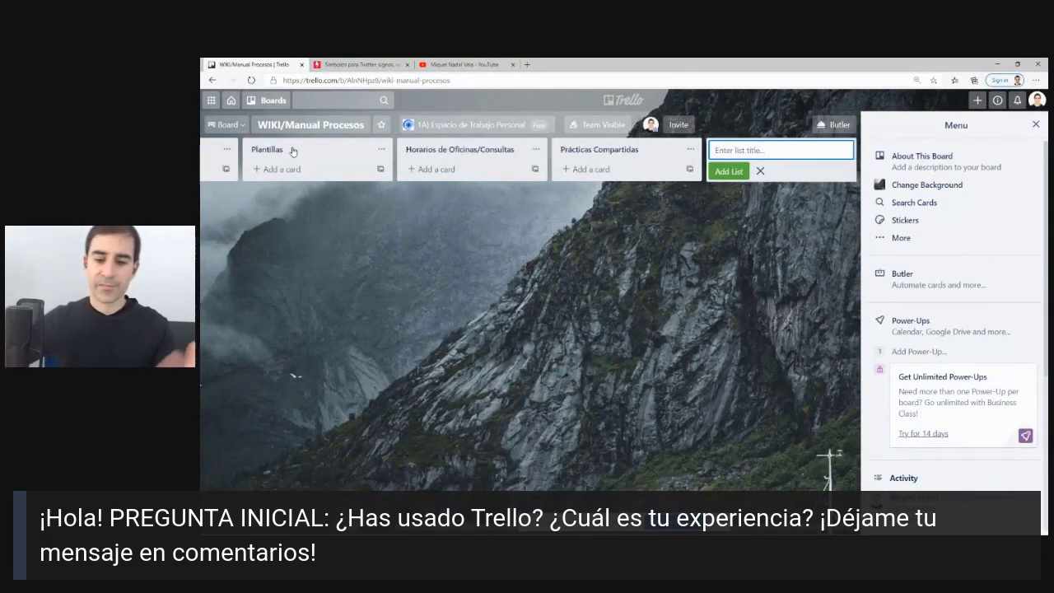
click(363, 260)
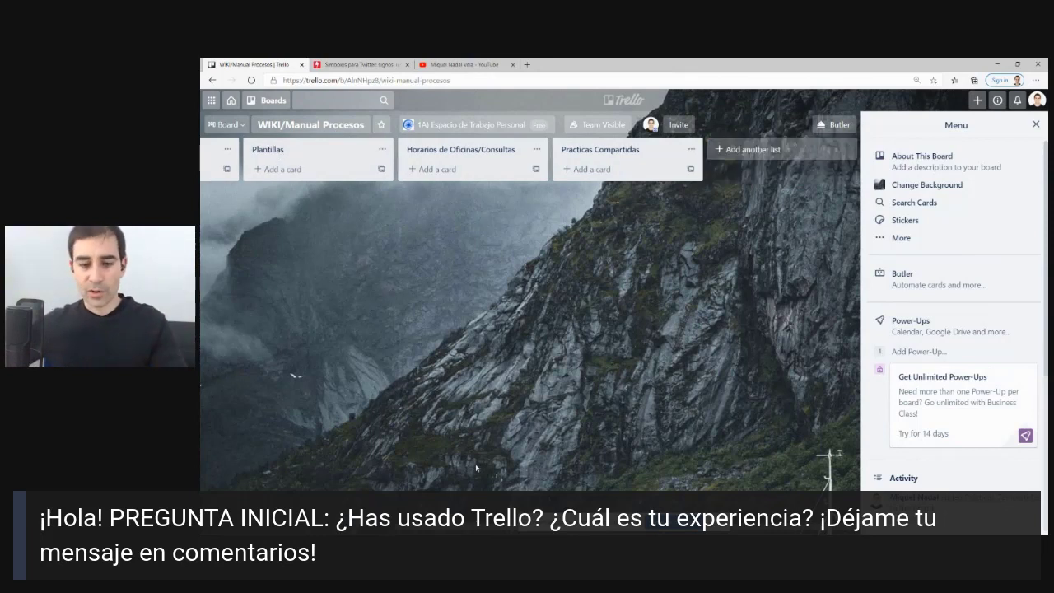
drag(494, 528, 279, 527)
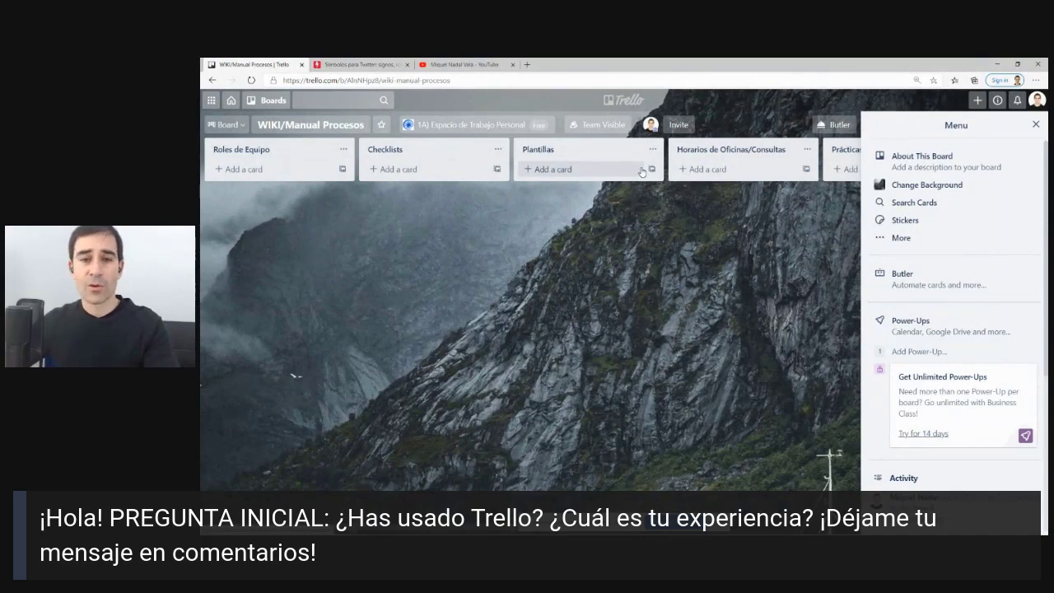
click(630, 102)
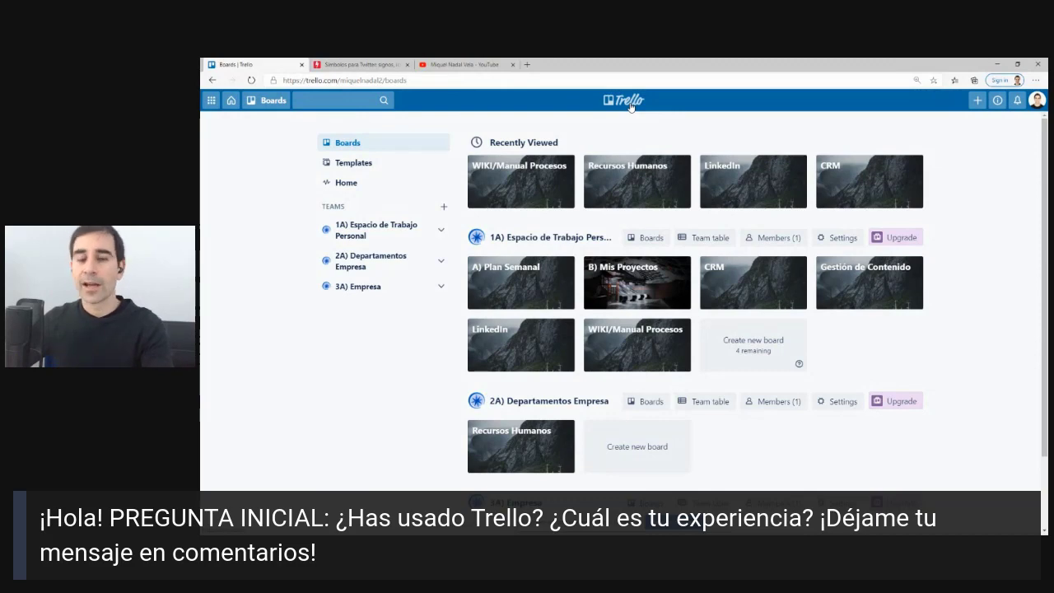
Move the WIKI/Manual Procesos board to the 3A) Empresa team and check it on the overview.
scroll(520, 386, down, 1)
scroll(520, 385, up, 1)
scroll(520, 386, down, 1)
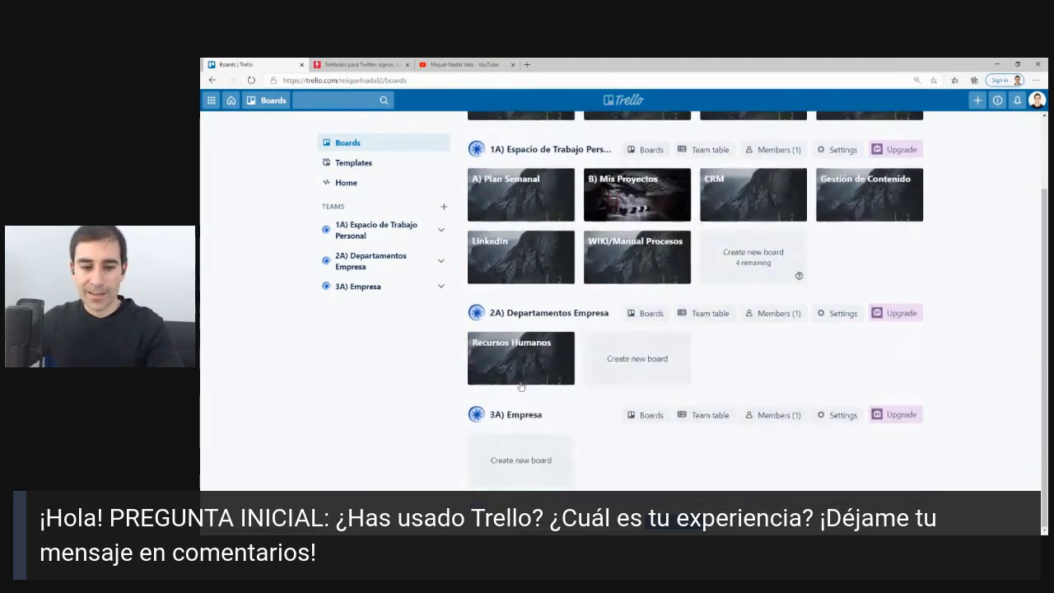
scroll(646, 411, up, 1)
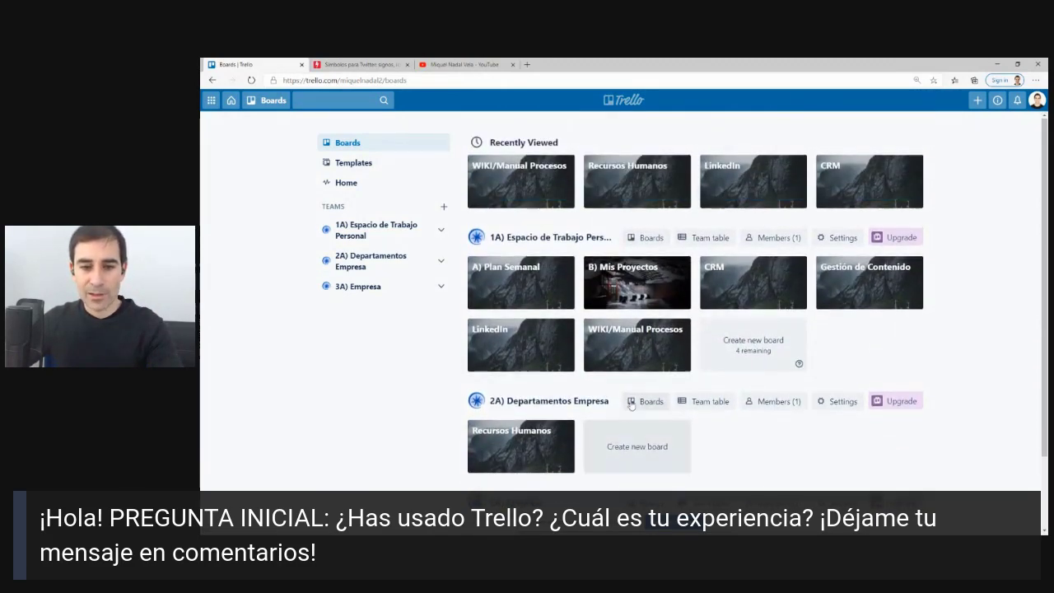
click(641, 324)
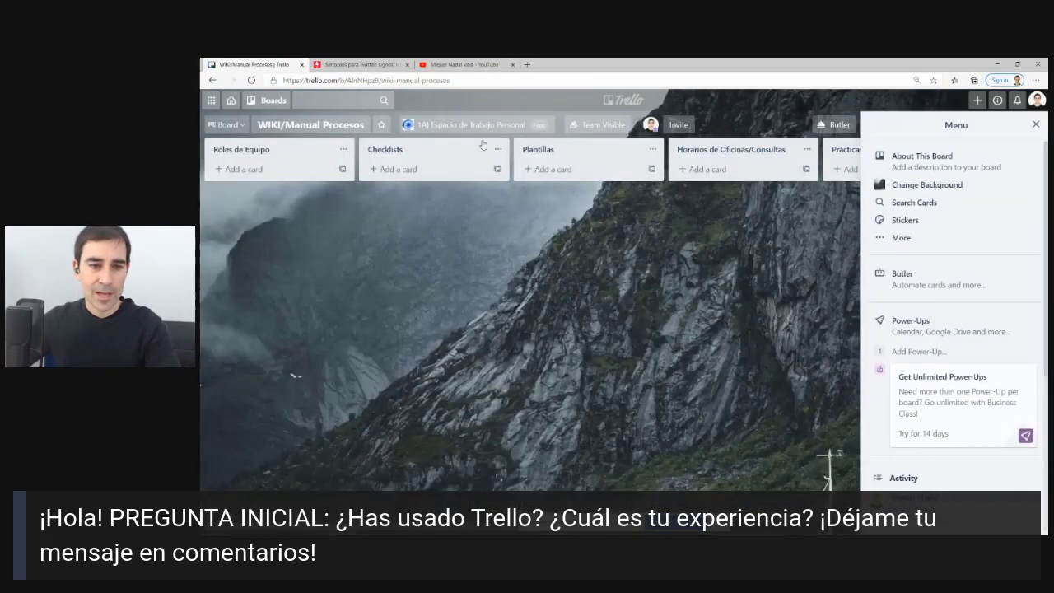
click(475, 129)
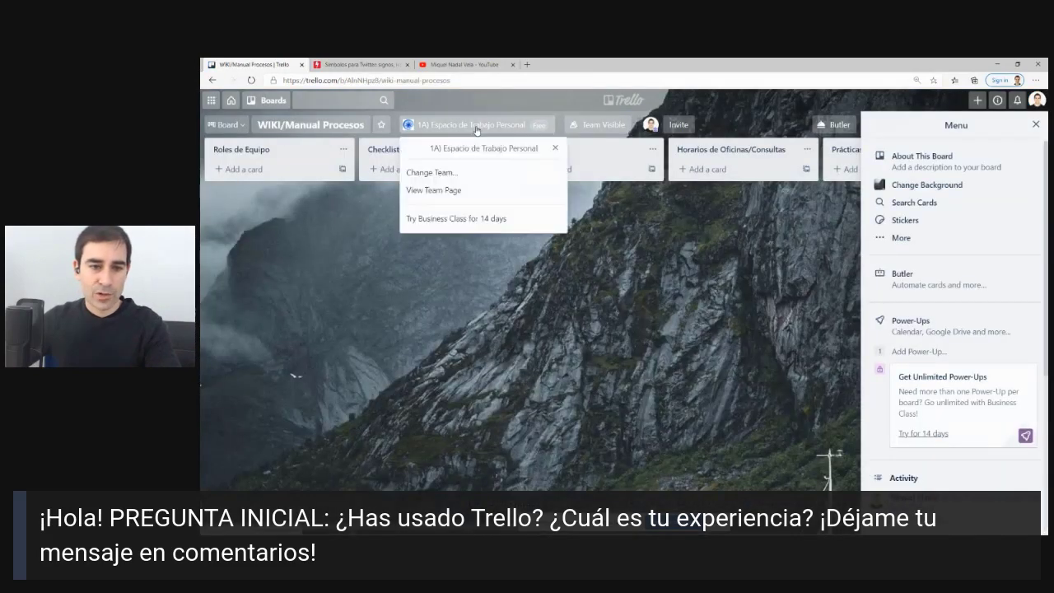
click(439, 173)
click(454, 184)
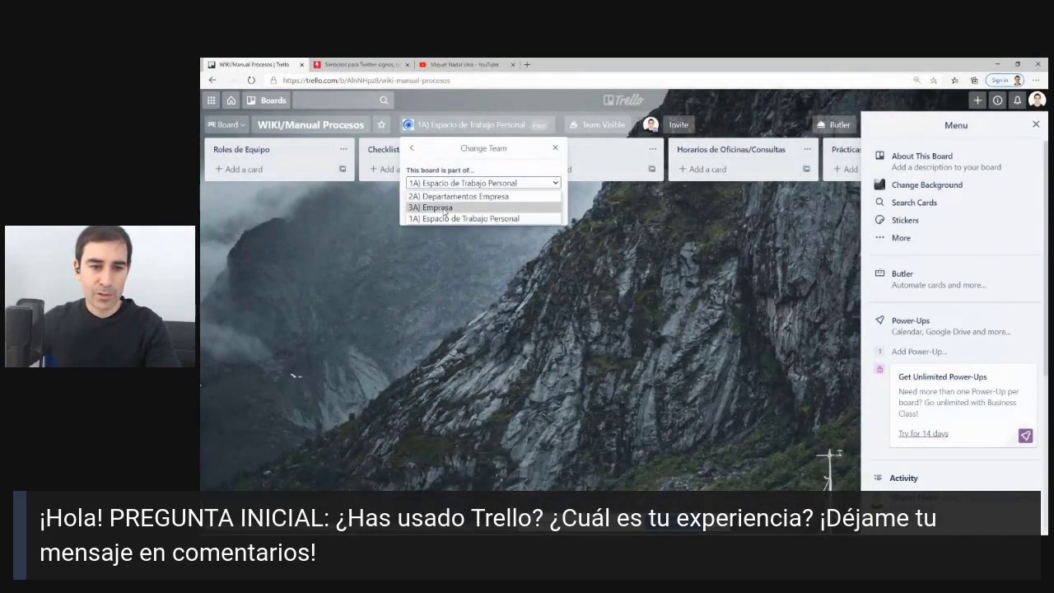
click(445, 207)
click(436, 210)
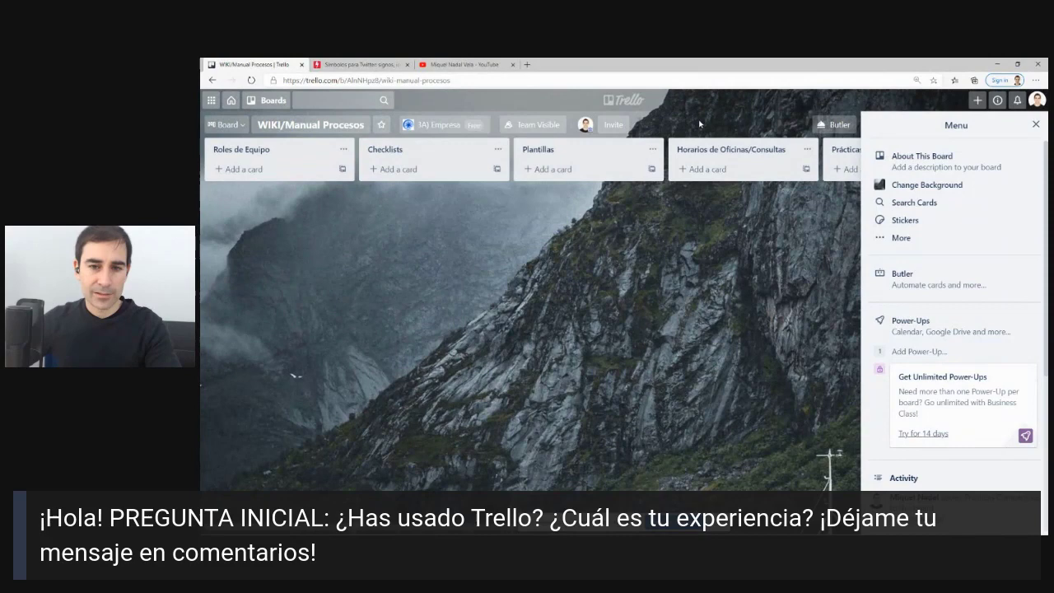
click(607, 105)
scroll(617, 234, down, 2)
scroll(620, 233, up, 2)
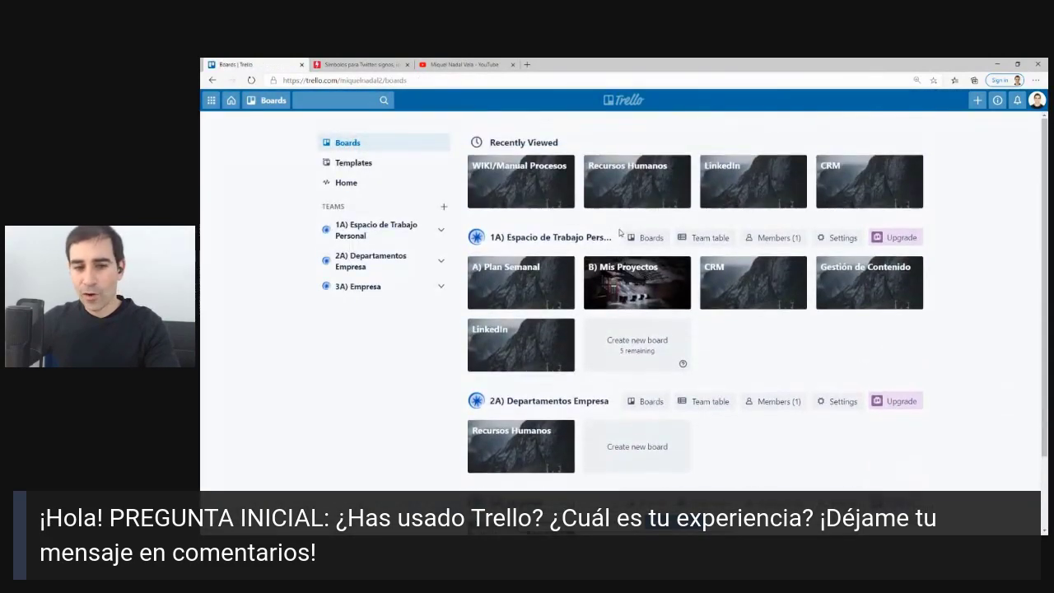
scroll(609, 238, down, 1)
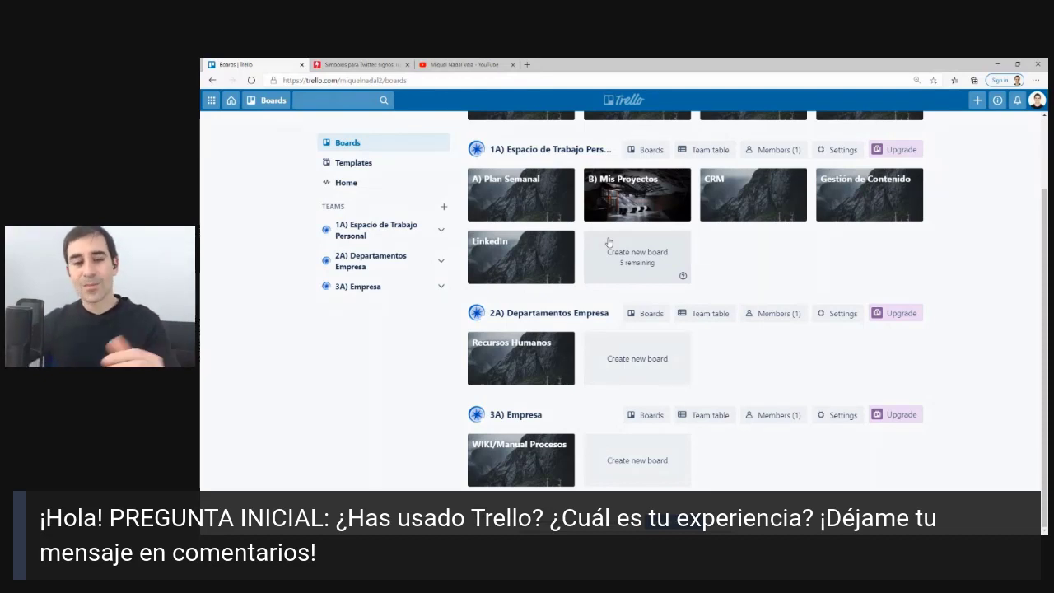
scroll(608, 241, up, 1)
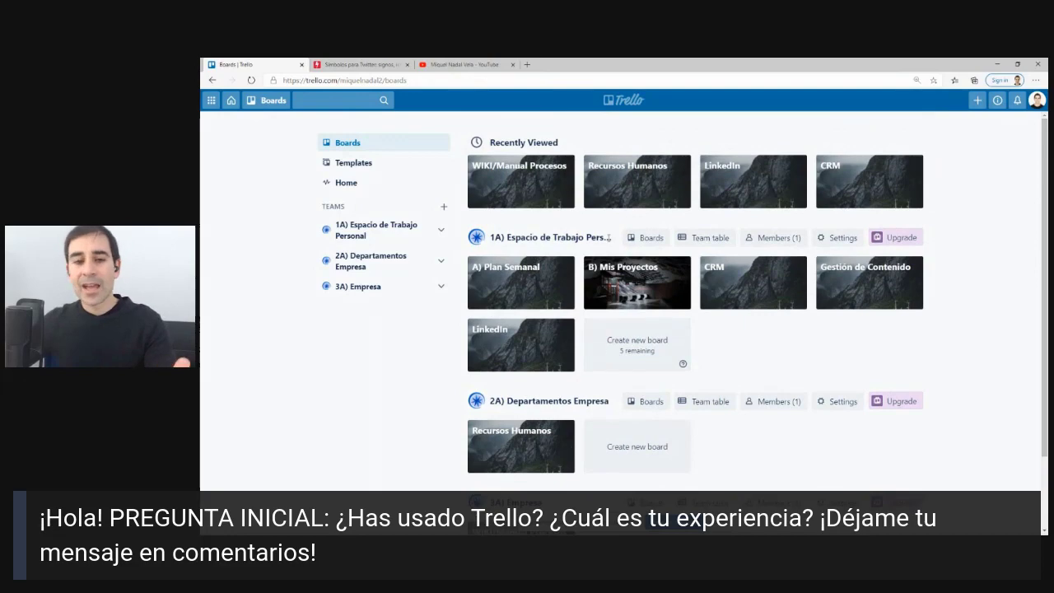
Add a card named 'Hola' to the Lunes list of A) Plan Semanal and open it.
click(529, 279)
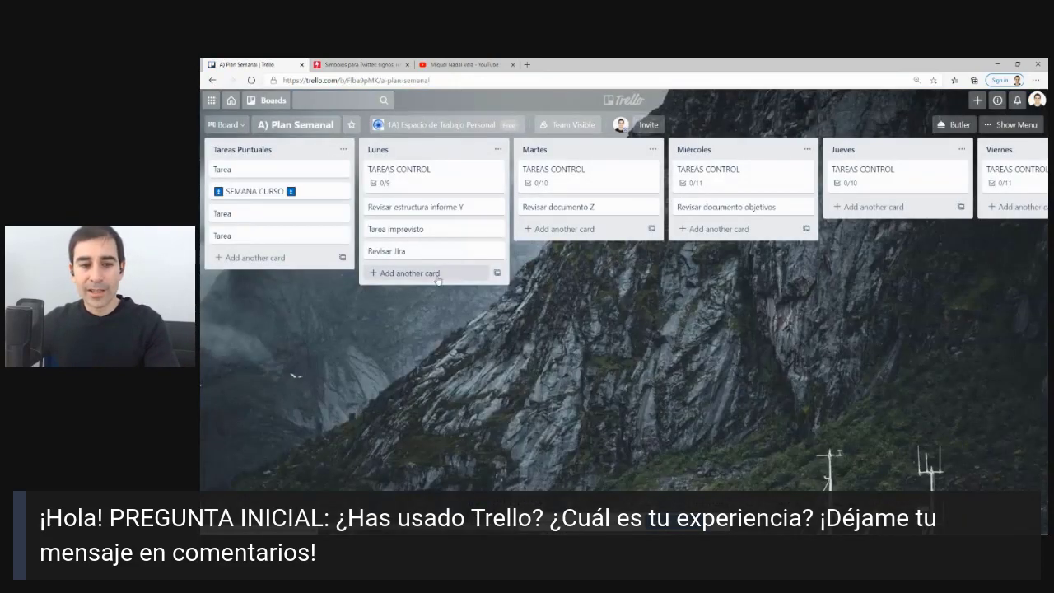
click(477, 274)
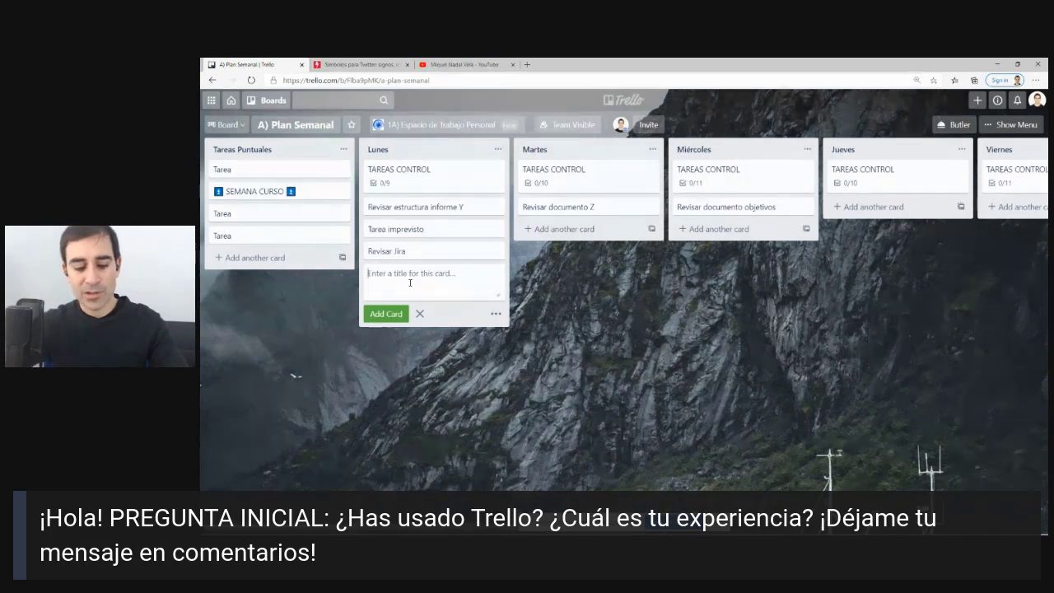
text(Hola)
key(Return)
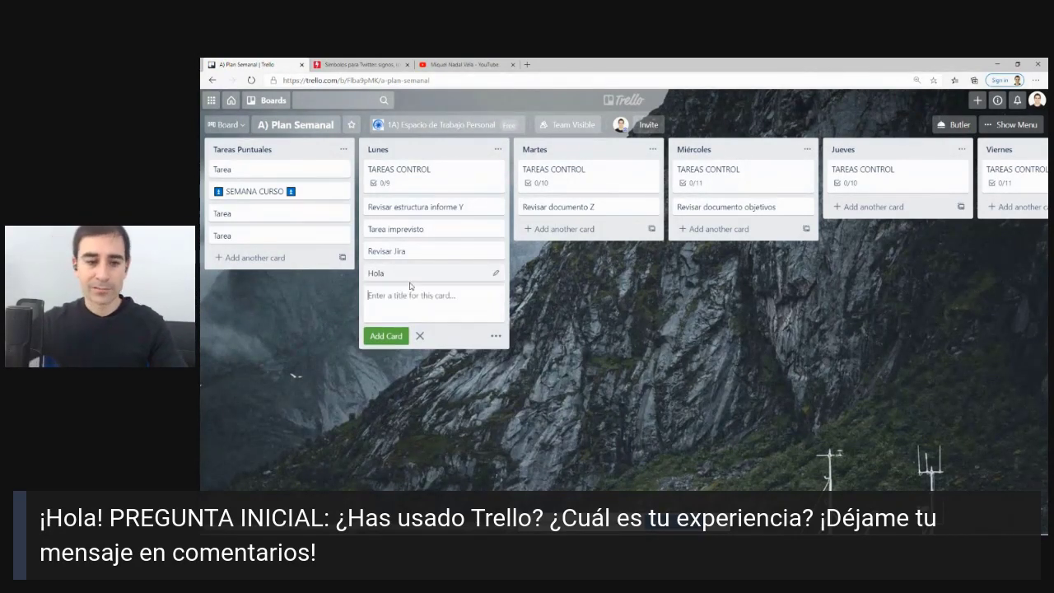
click(418, 274)
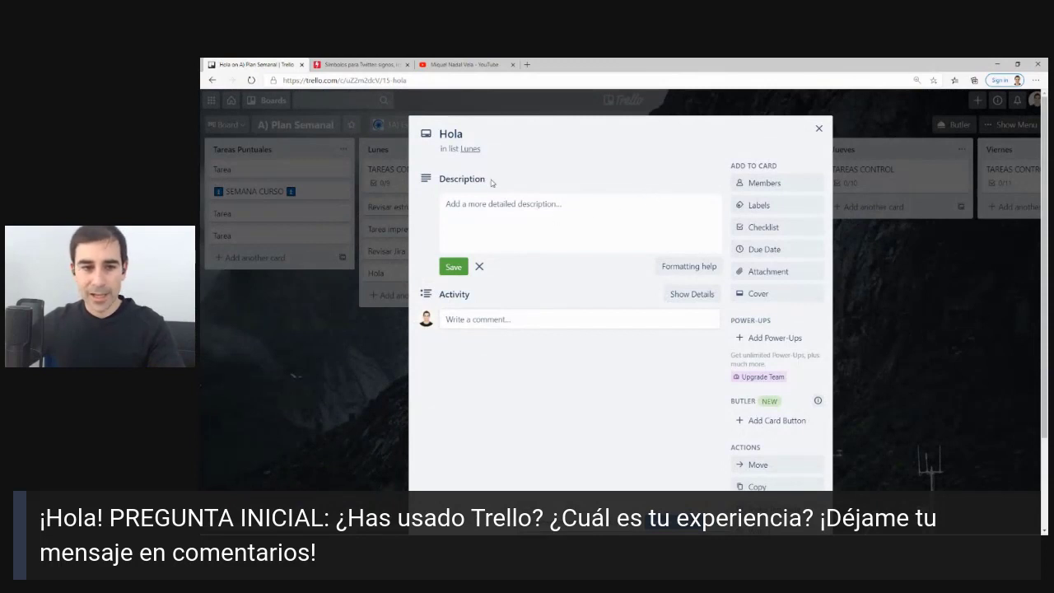
Write the Hola card's description, wrapping the word black in asterisks for bold.
mouse_move(502, 176)
mouse_down()
mouse_move(504, 127)
mouse_move(414, 153)
mouse_move(442, 169)
mouse_up()
key(Escape)
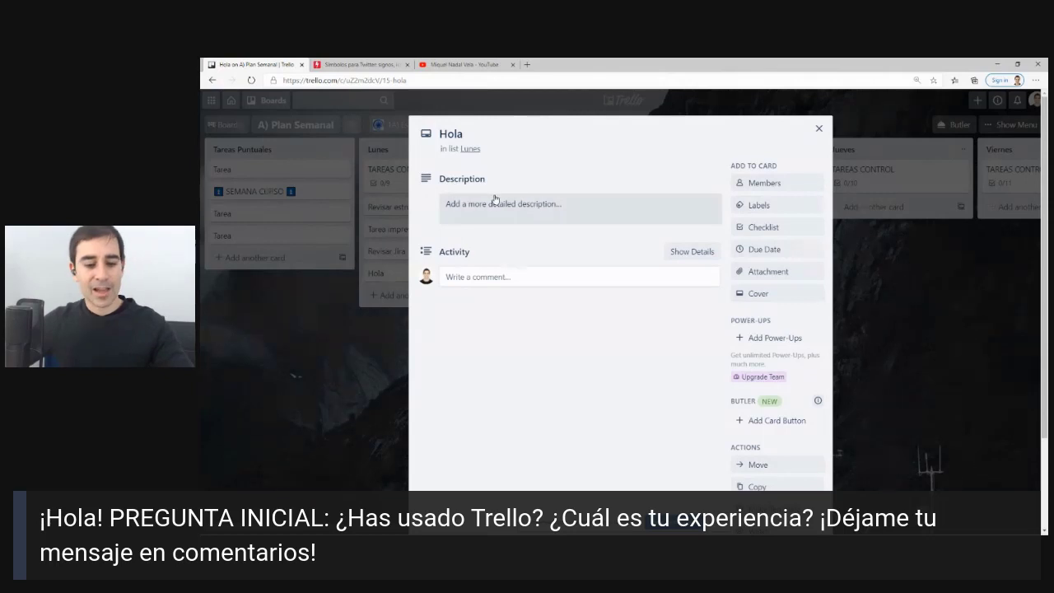
mouse_move(584, 173)
mouse_down()
mouse_move(499, 162)
mouse_move(505, 256)
mouse_up()
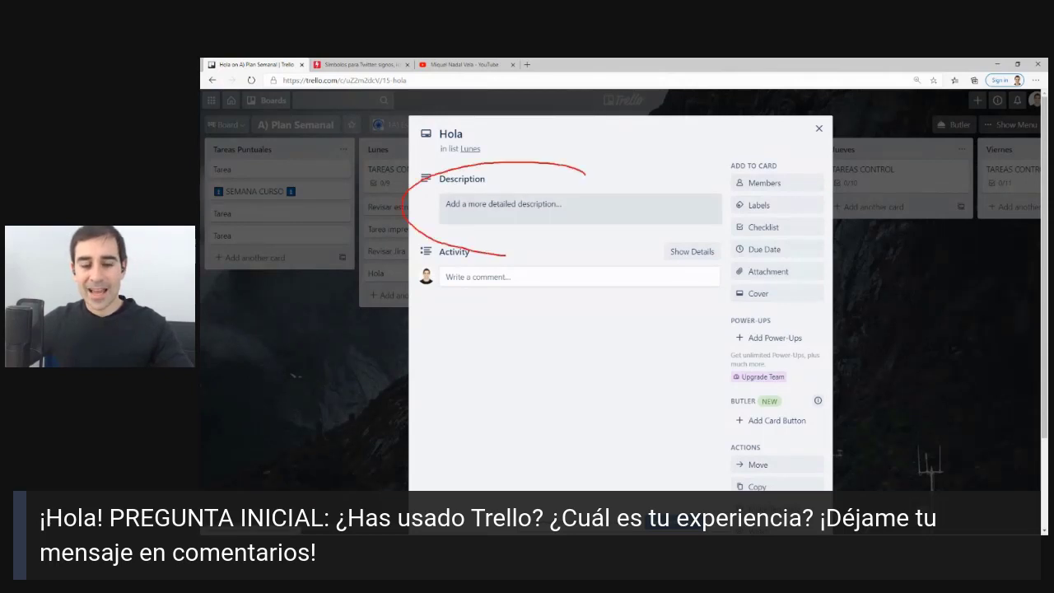
click(491, 207)
text(*)
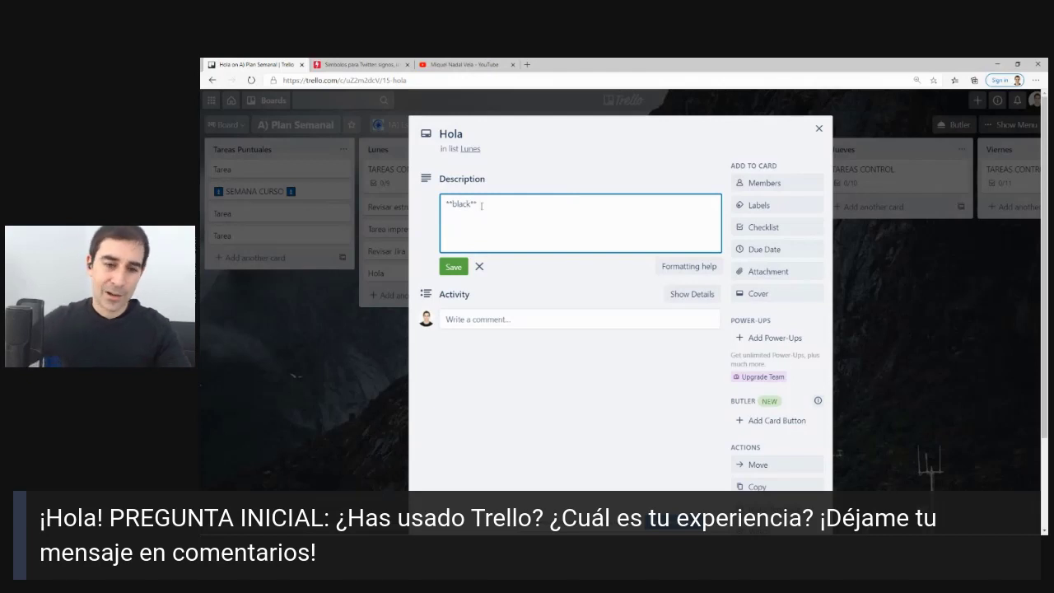
click(453, 267)
Check the Markdown formatting help and save the description with black shown in bold.
triple_click(461, 203)
click(489, 210)
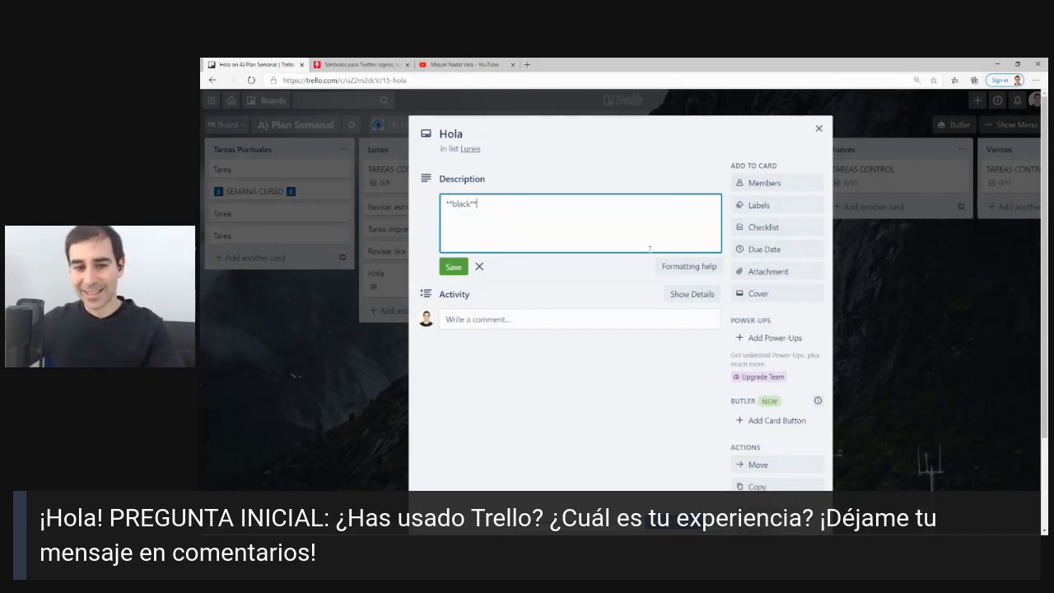
click(689, 266)
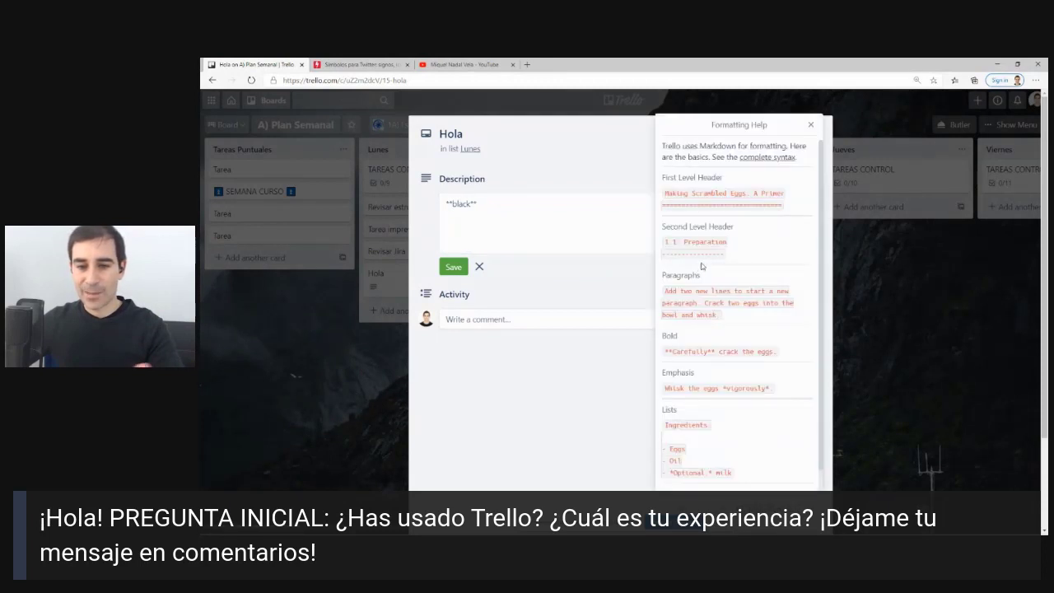
scroll(721, 240, down, 2)
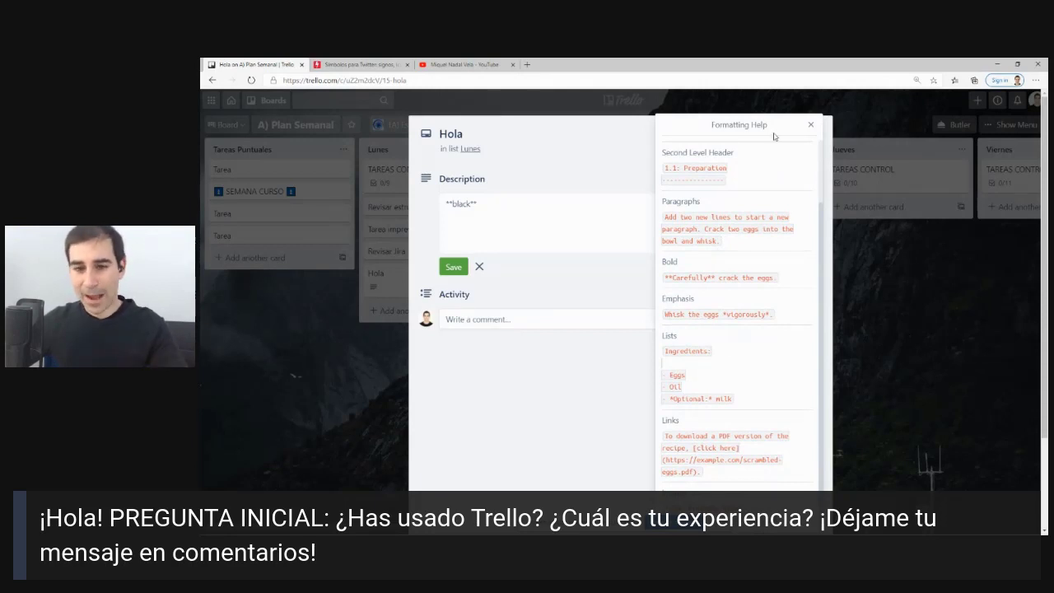
click(811, 127)
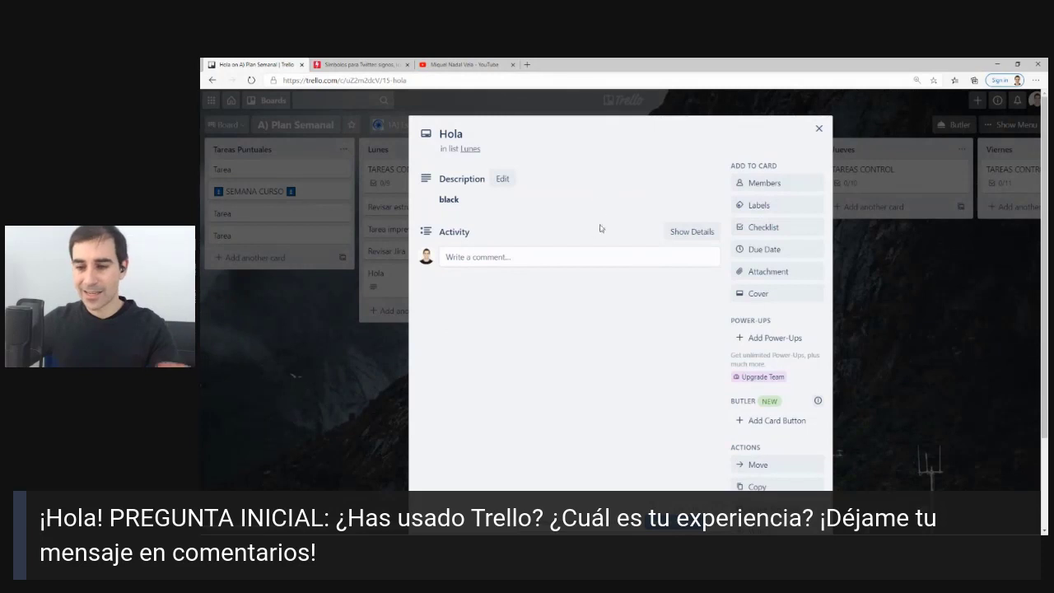
click(505, 260)
click(482, 232)
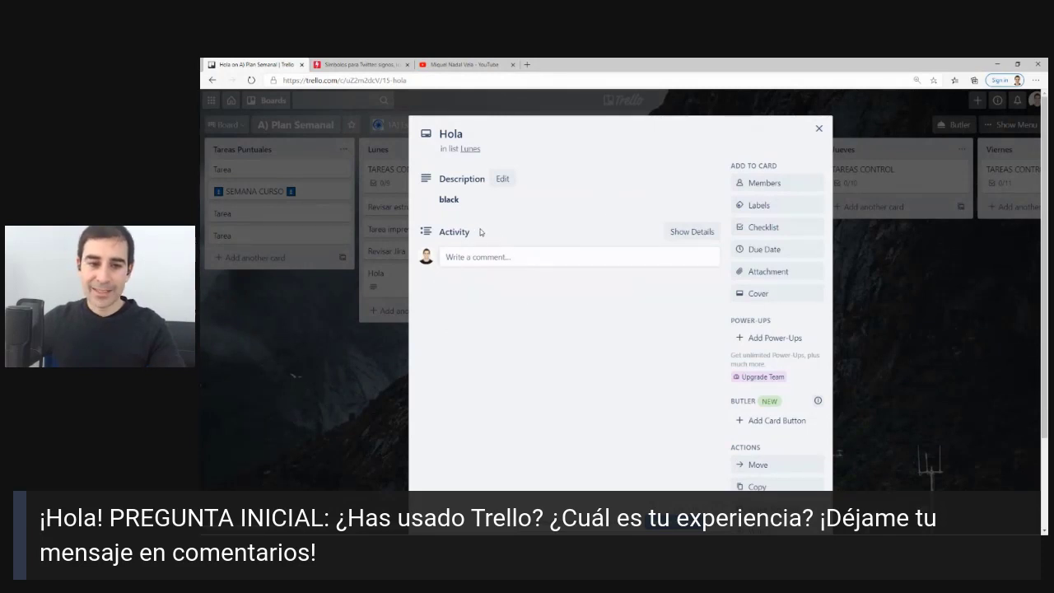
Post two comments on the Hola card: 'Hola' and 'Qué tal'.
click(474, 262)
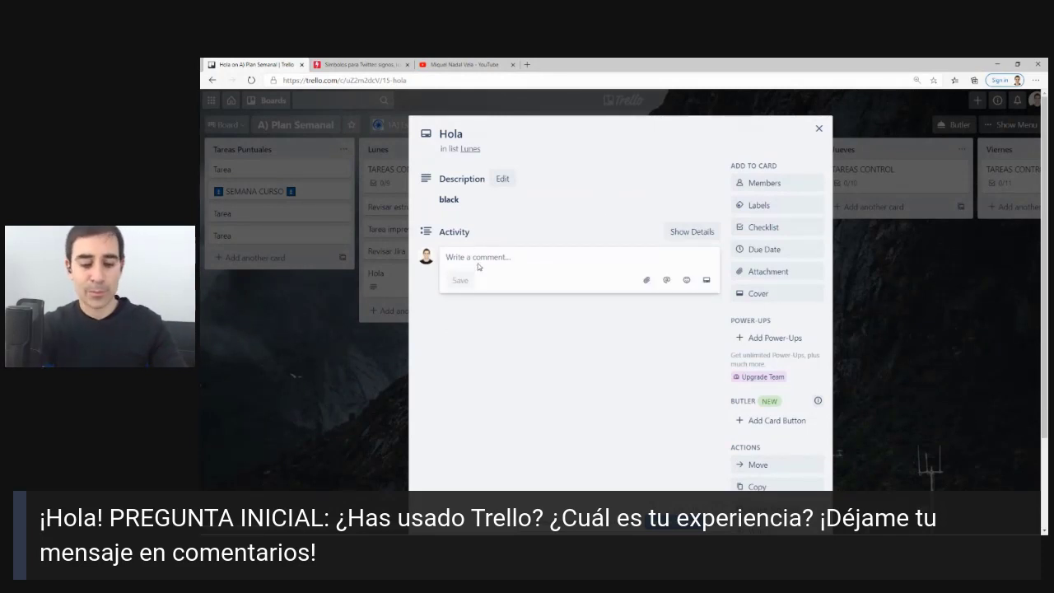
text(Hola)
key(Return)
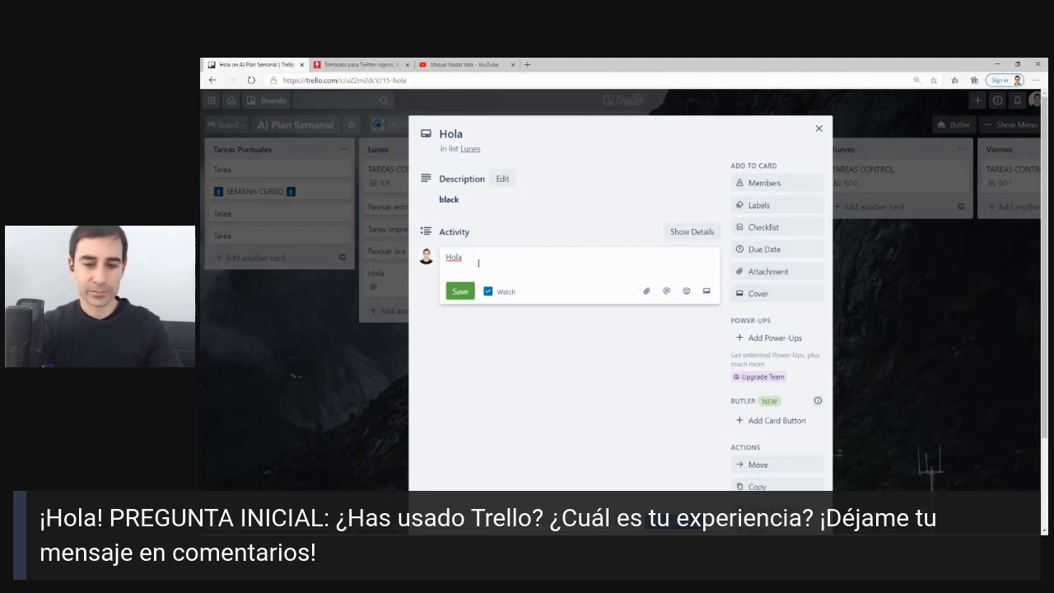
click(468, 290)
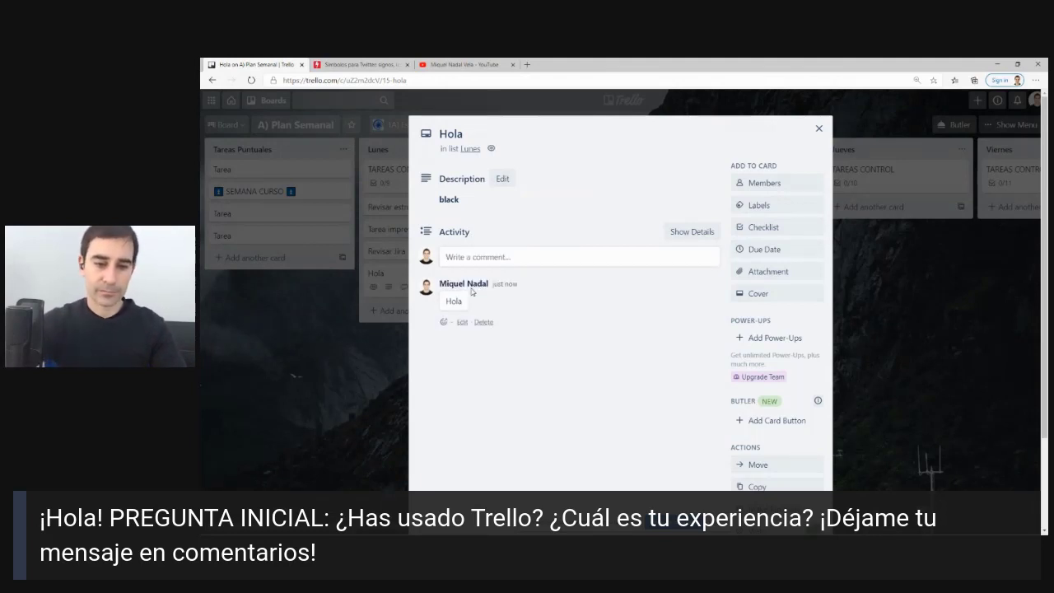
click(505, 262)
text(Qué tal)
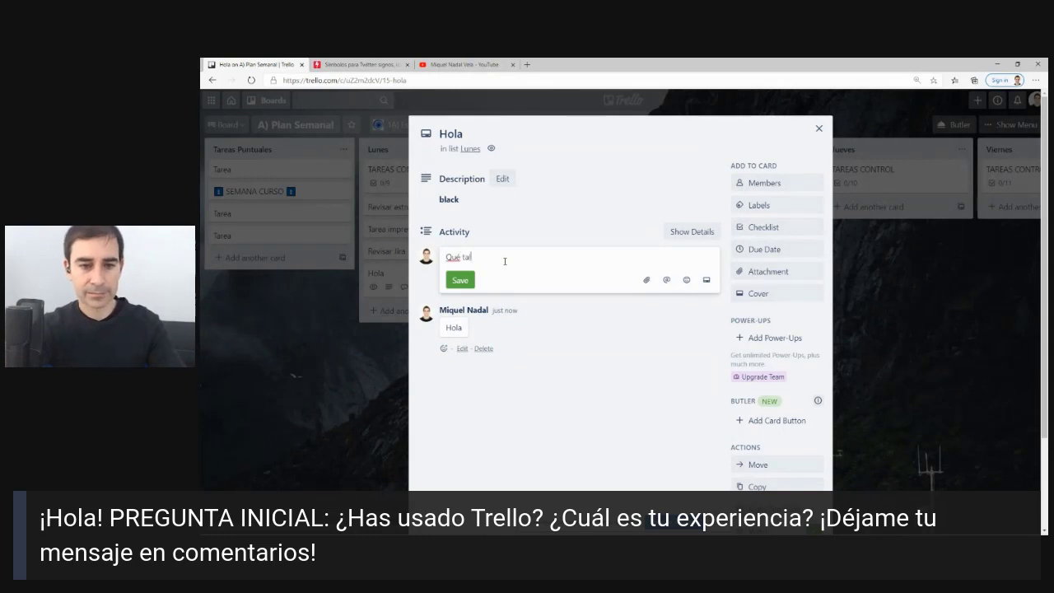
key(Return)
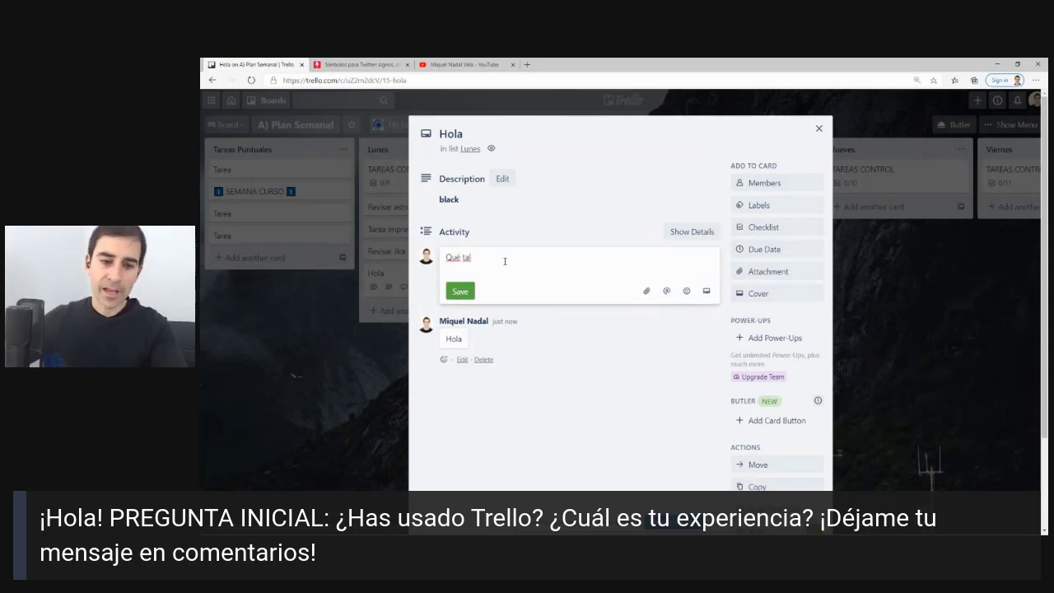
click(454, 293)
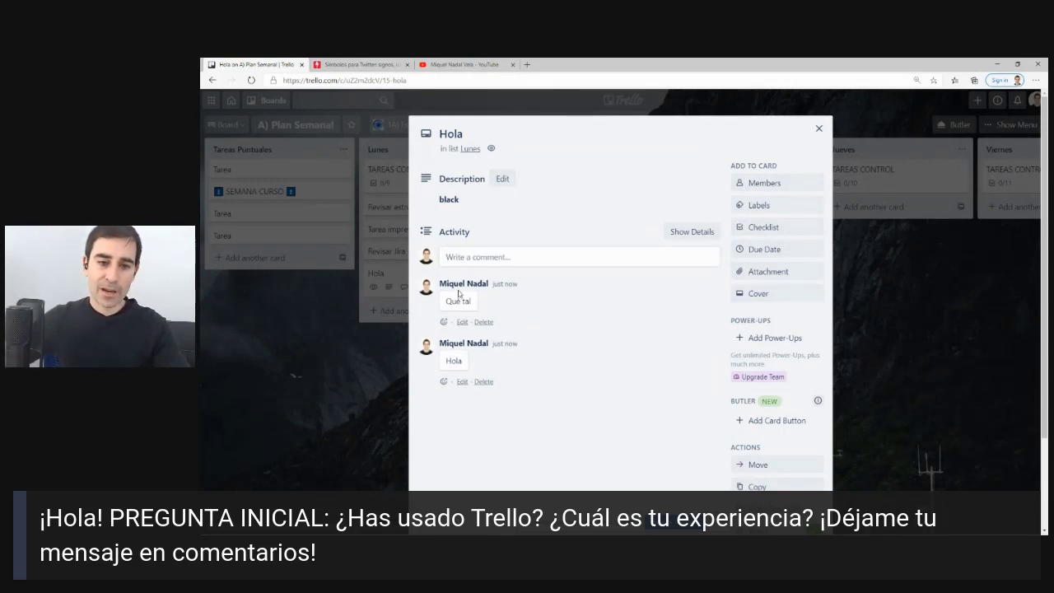
Post the comments 'Actualización tarea' and 'Incidencia'.
click(487, 259)
text(Actuali)
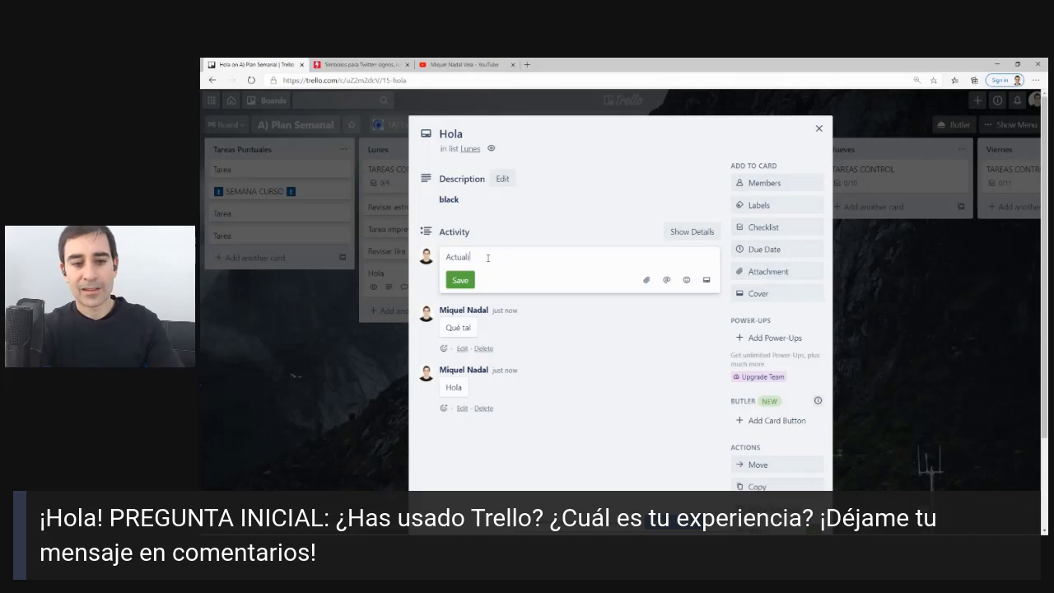
text(zación proye)
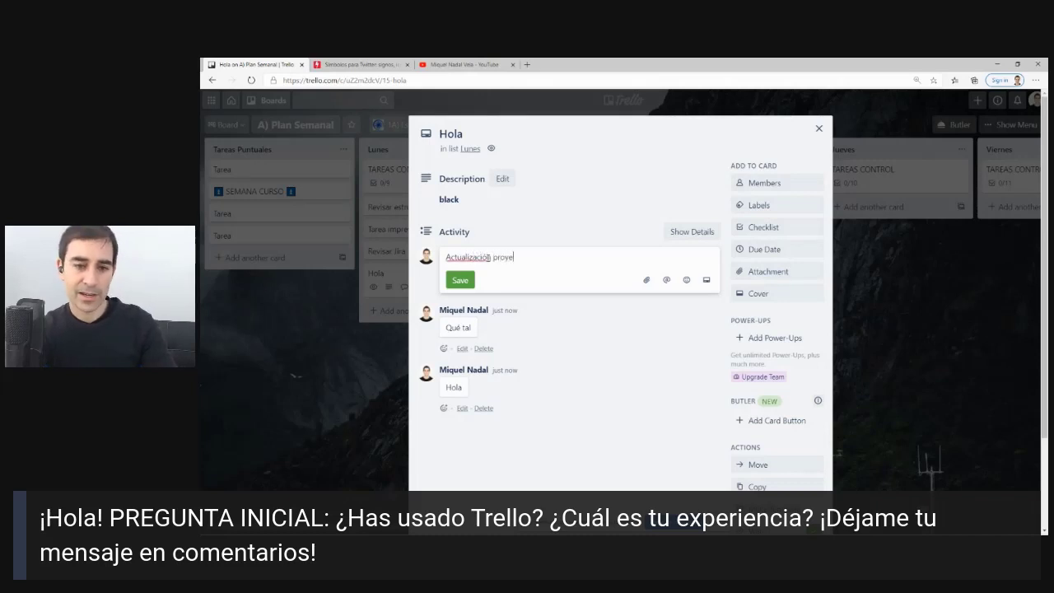
text(cto)
key(BackSpace)
key(BackSpace)
key(BackSpace)
key(BackSpace)
key(BackSpace)
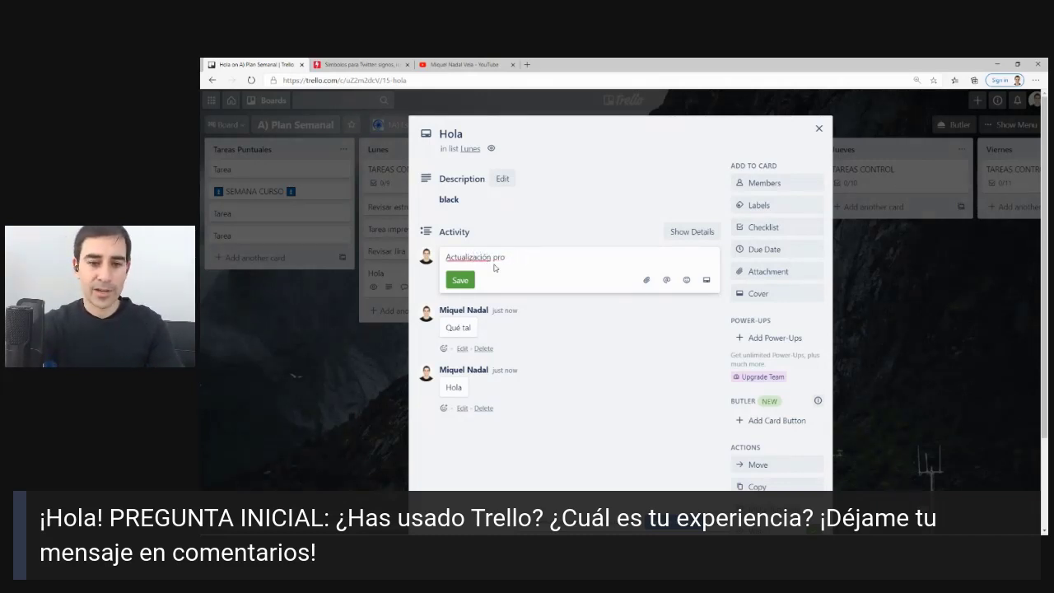
text(tara)
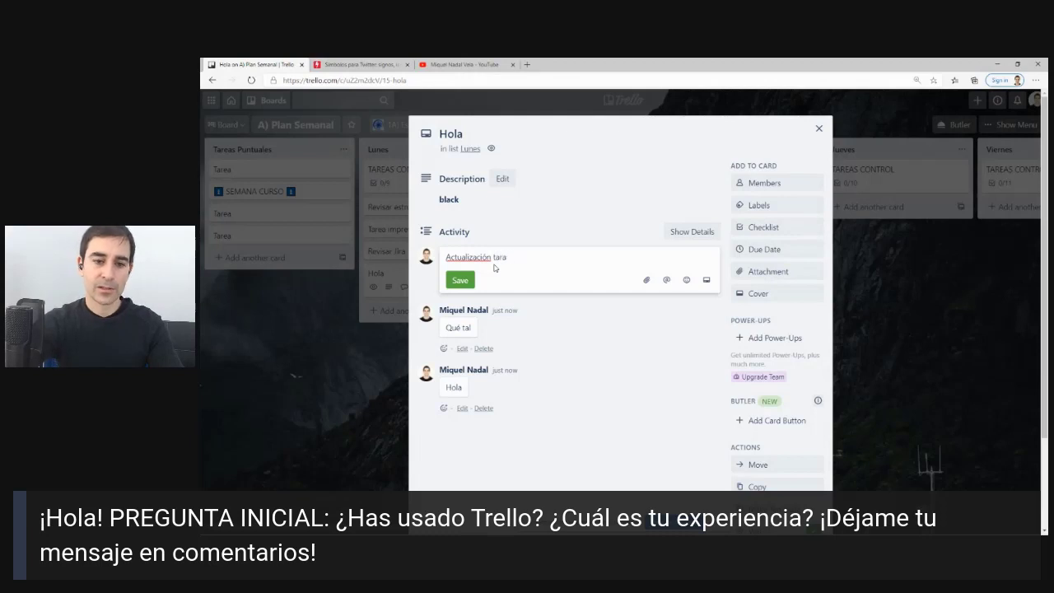
key(BackSpace)
text(ea)
click(459, 280)
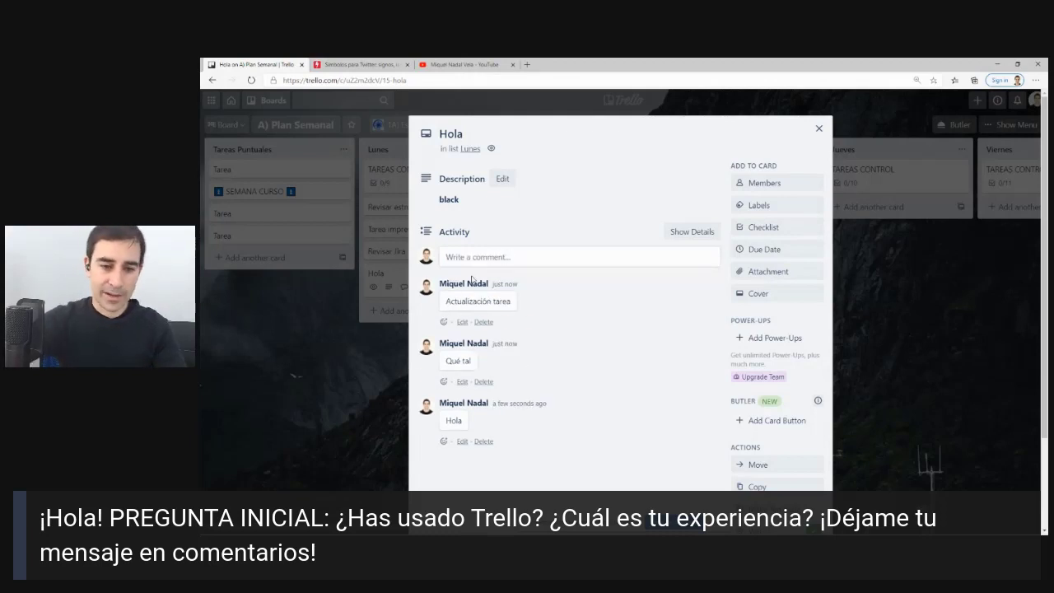
click(486, 263)
text(Incid)
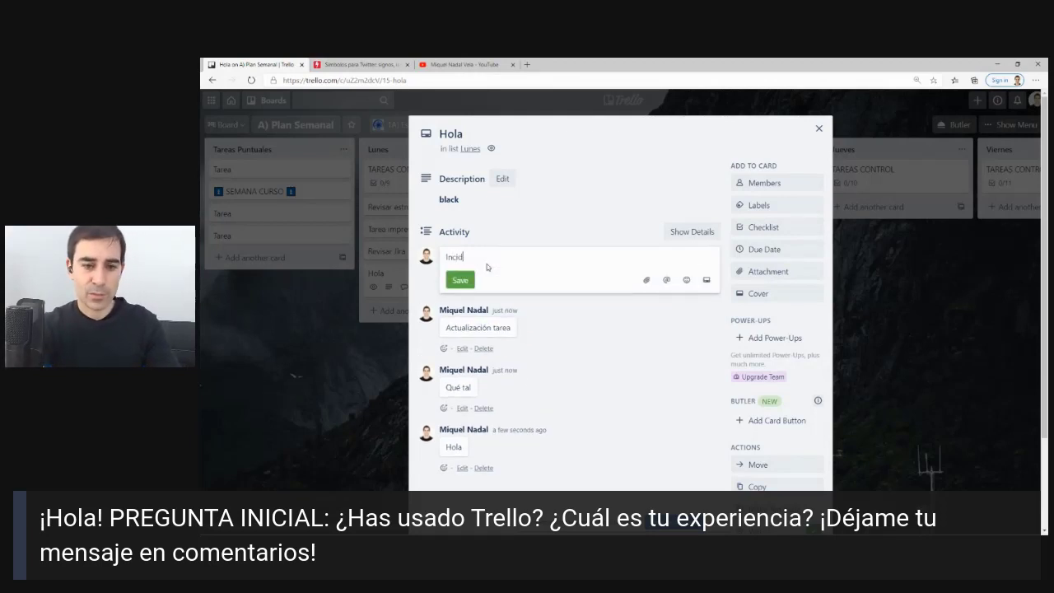
text(encia)
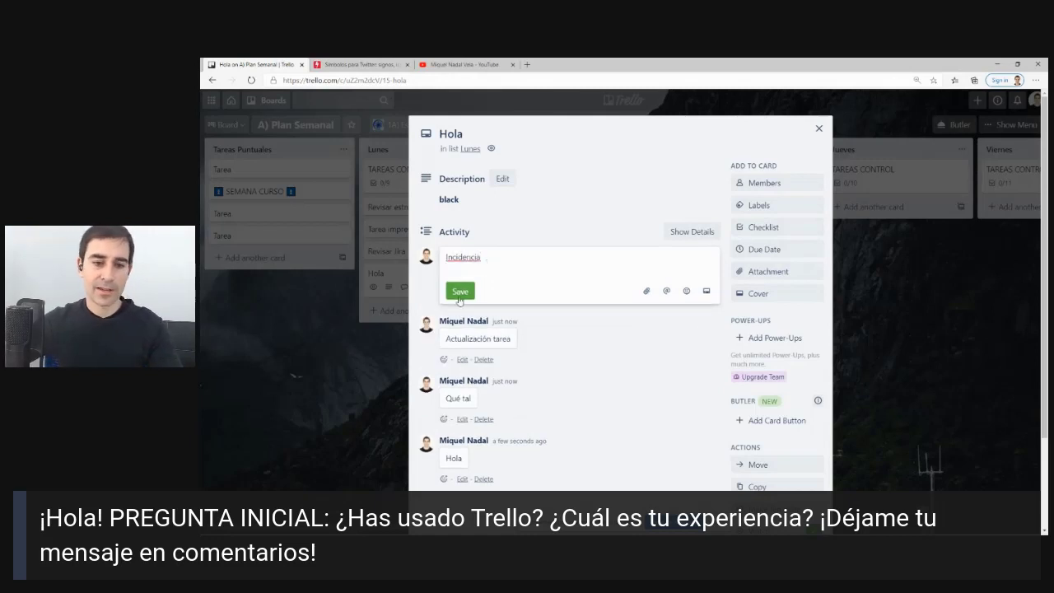
click(459, 279)
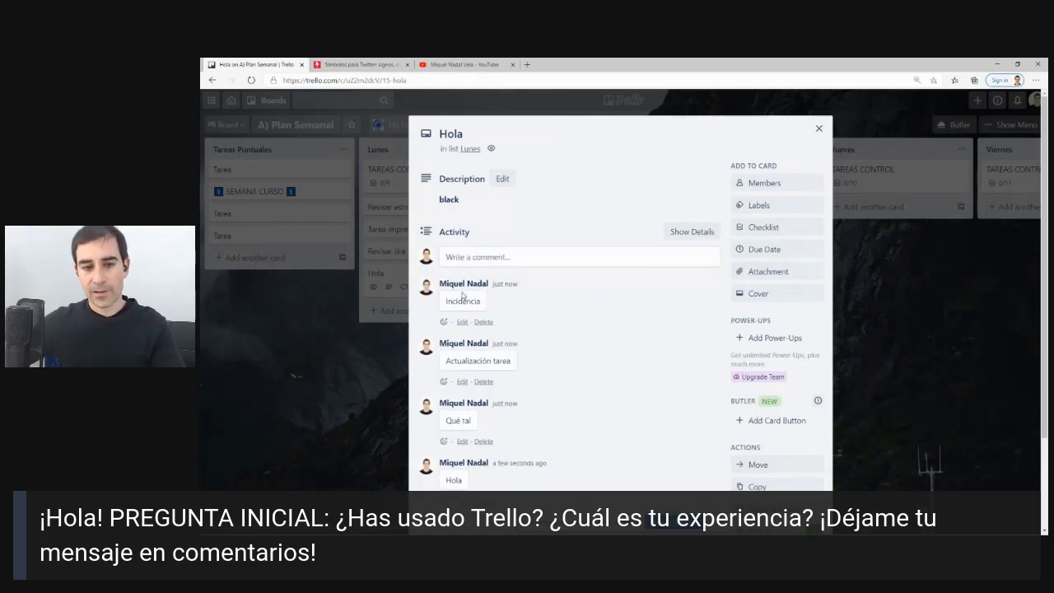
Post a comment containing the :warning: emoji.
click(473, 262)
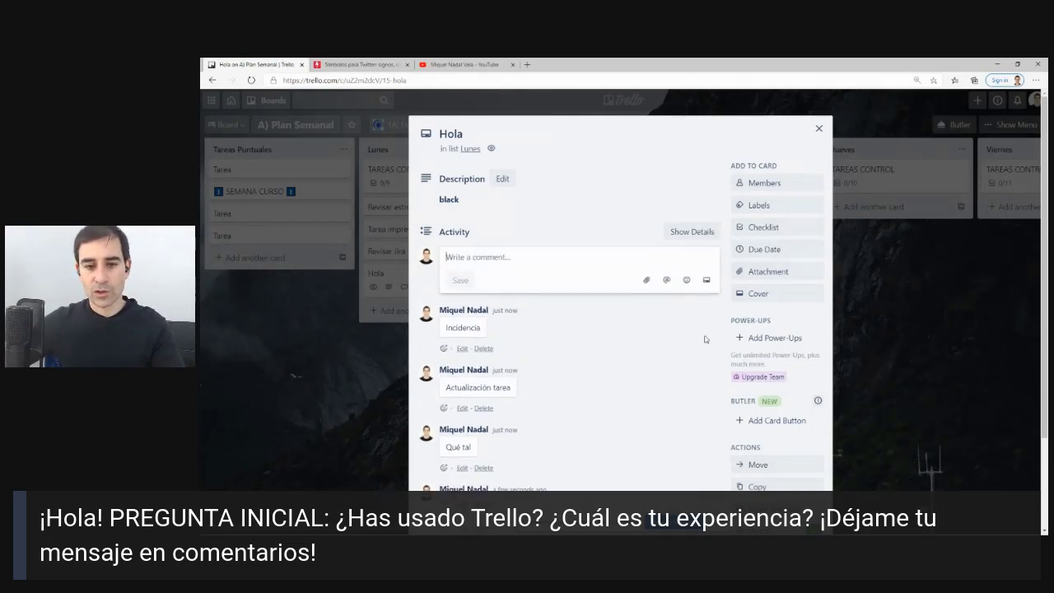
click(667, 280)
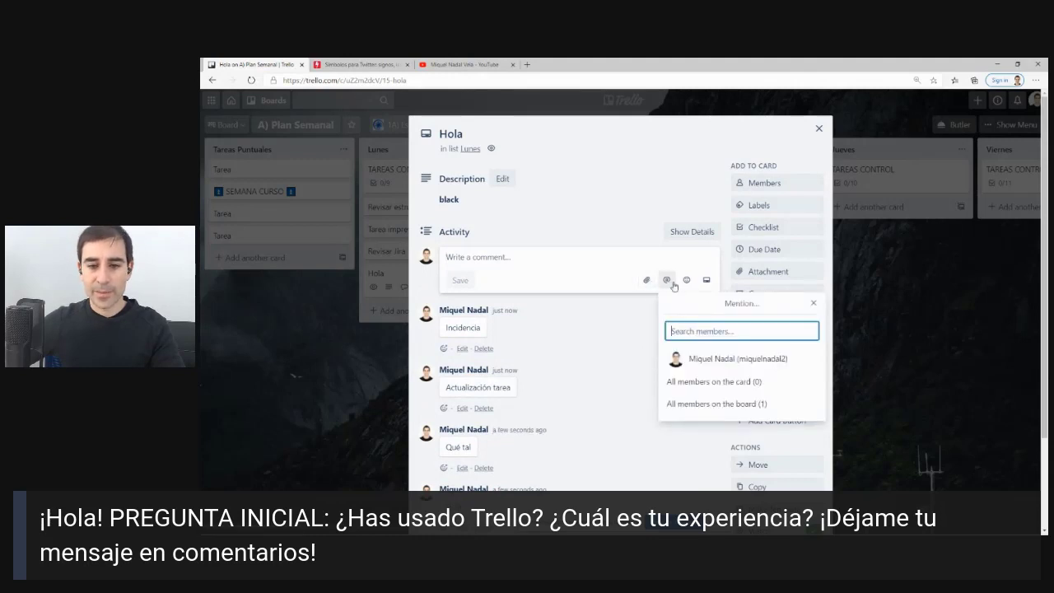
click(687, 280)
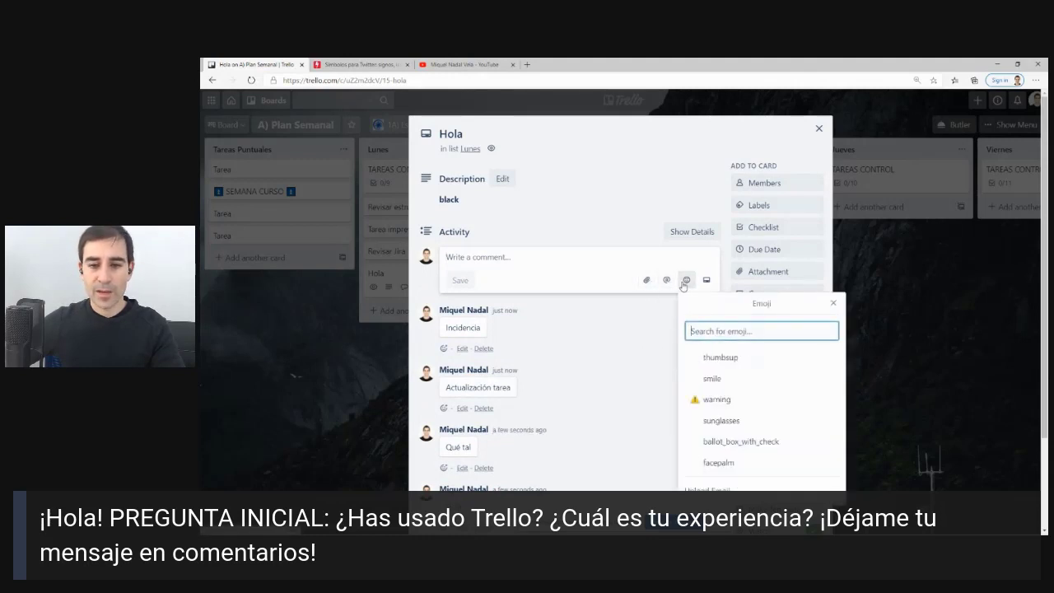
click(724, 395)
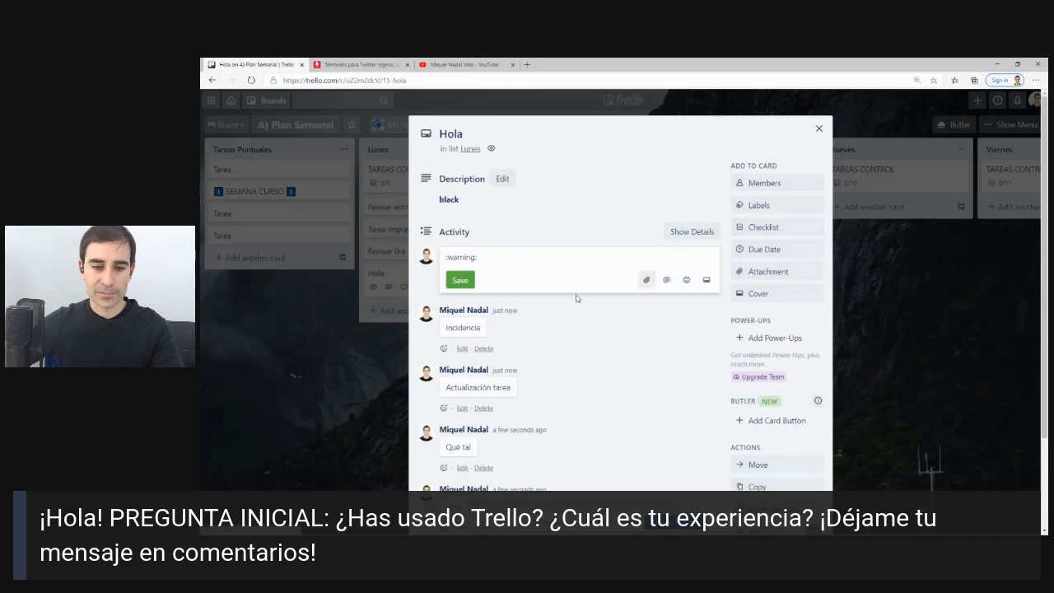
click(459, 280)
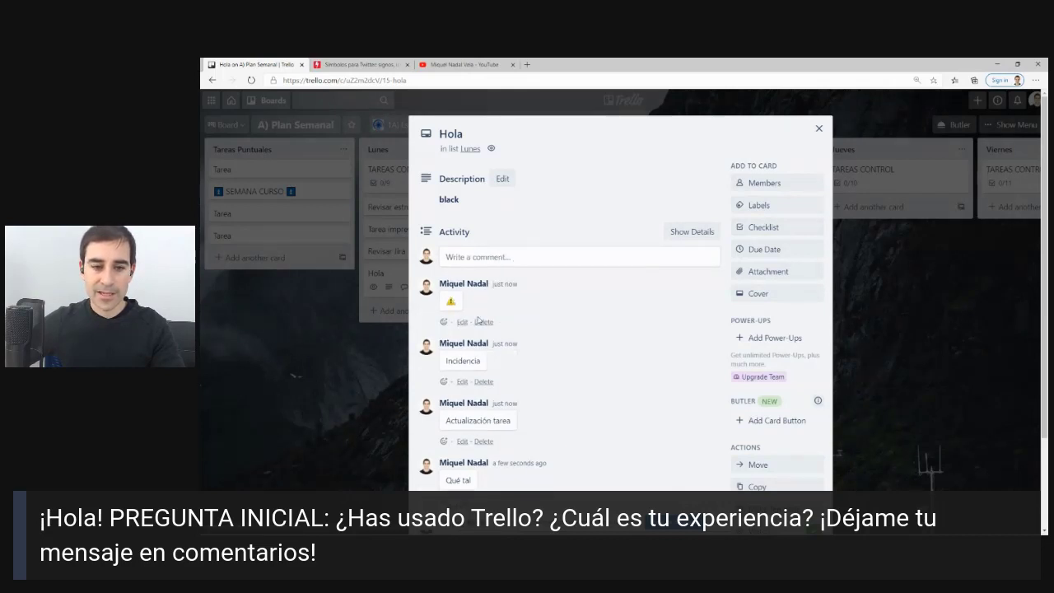
Edit the Incidencia comment to read 'Incidencia: revisar archivo Y' and save it.
click(462, 381)
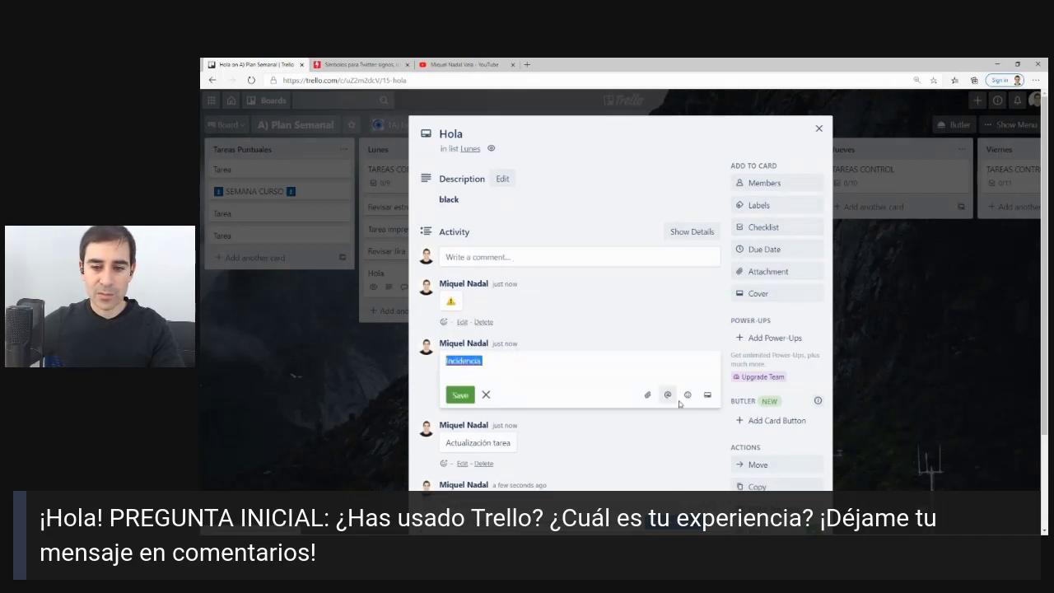
drag(723, 375, 696, 429)
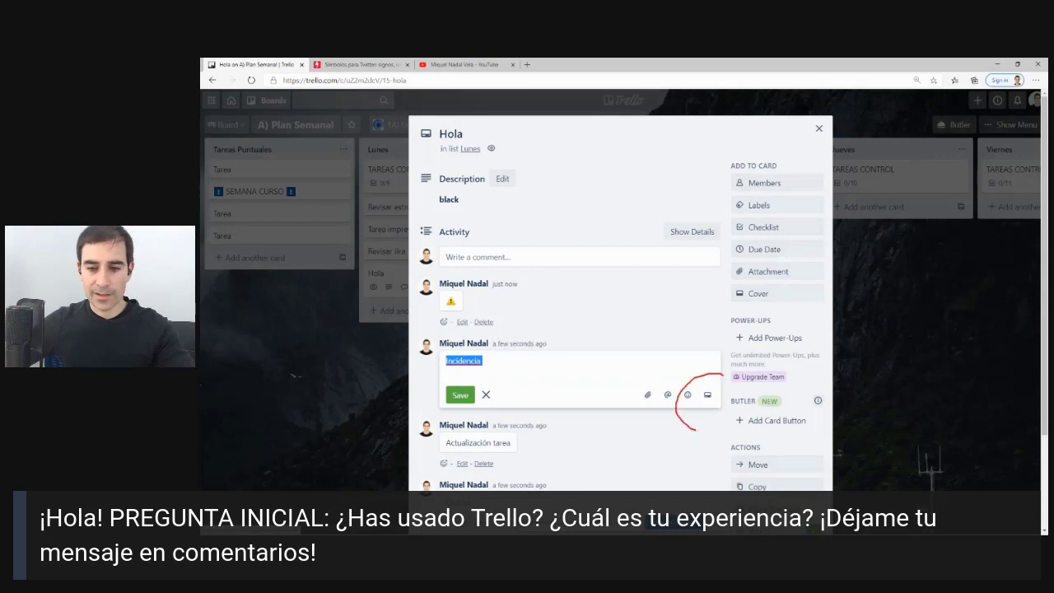
click(460, 394)
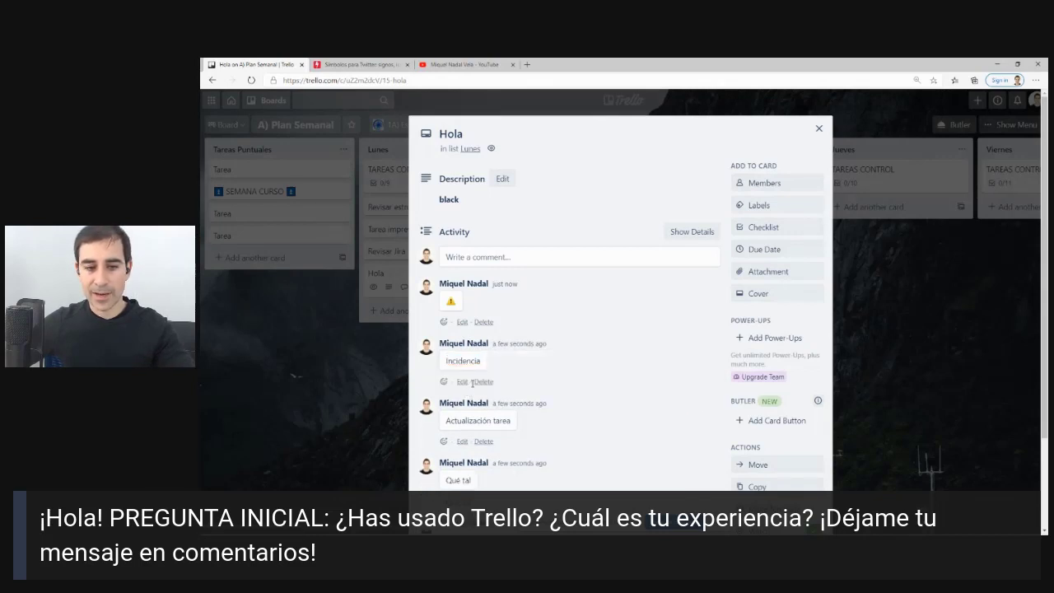
click(461, 381)
click(494, 358)
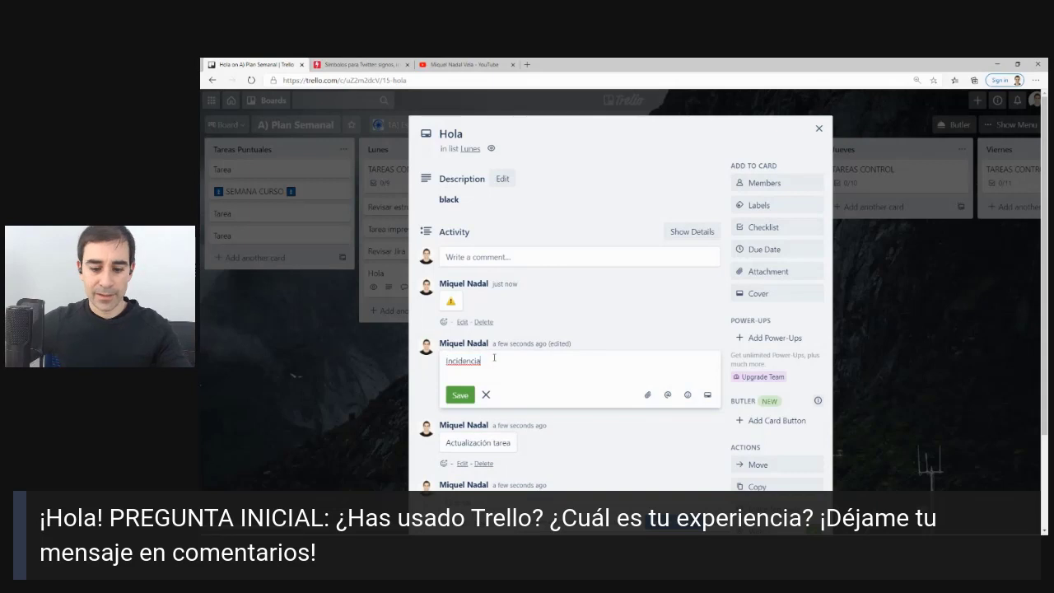
text(revisar archivo Y)
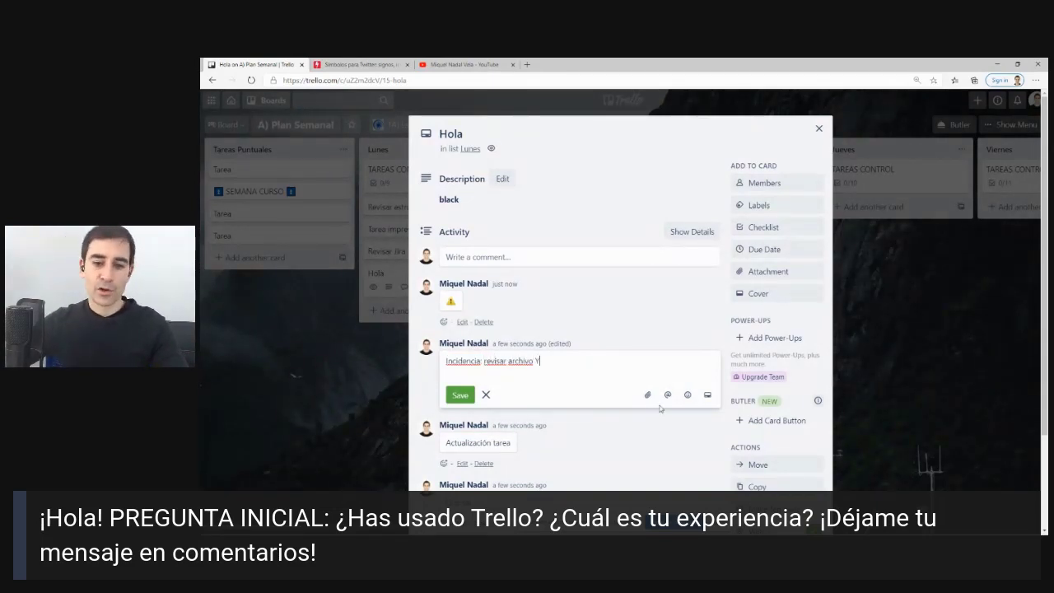
click(706, 395)
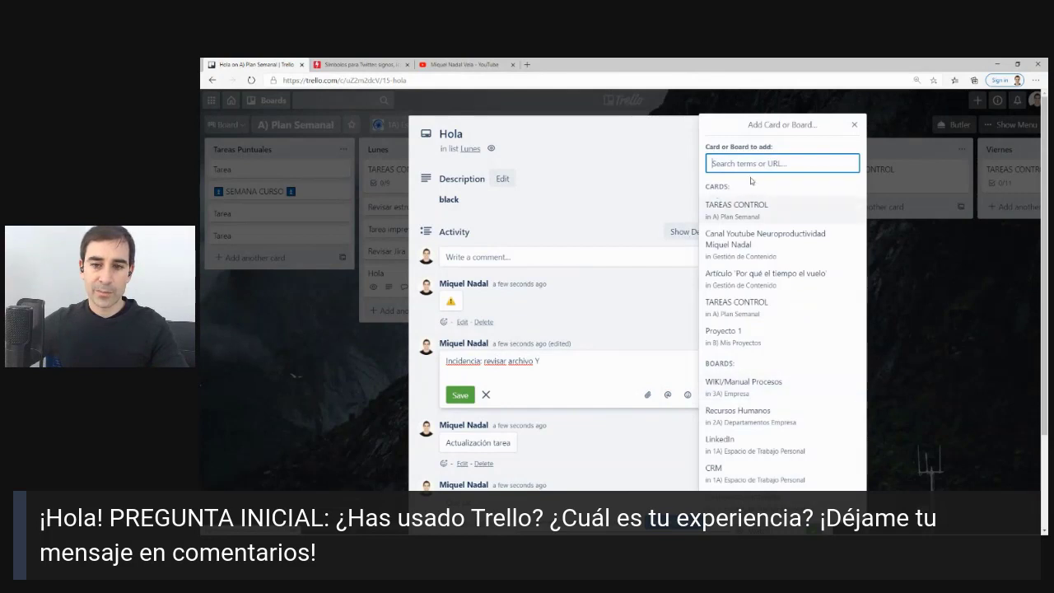
click(460, 395)
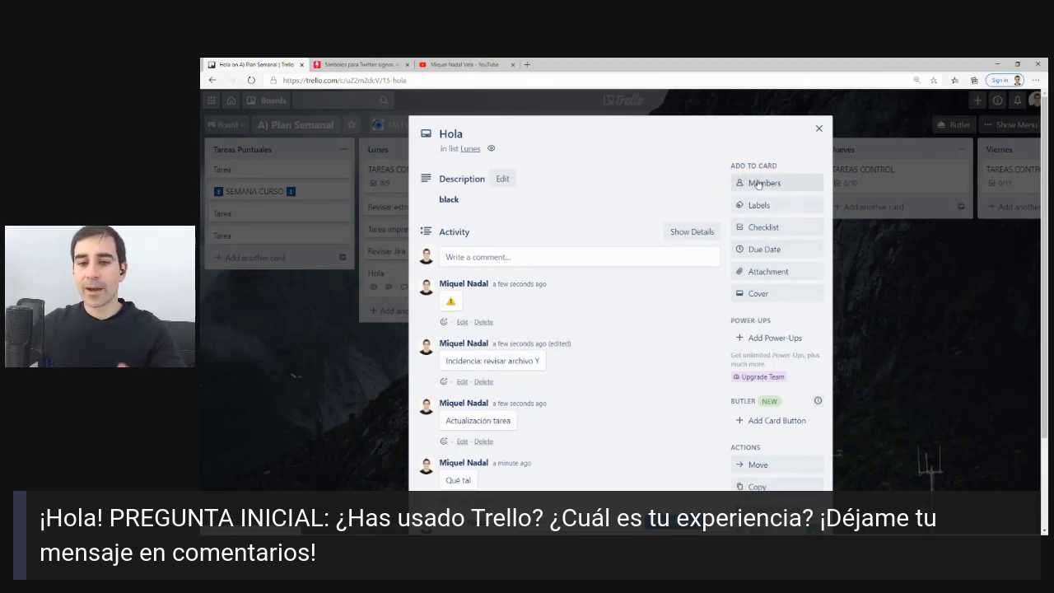
Rename the green label to PROYECTO A and apply it to the Hola card.
click(757, 183)
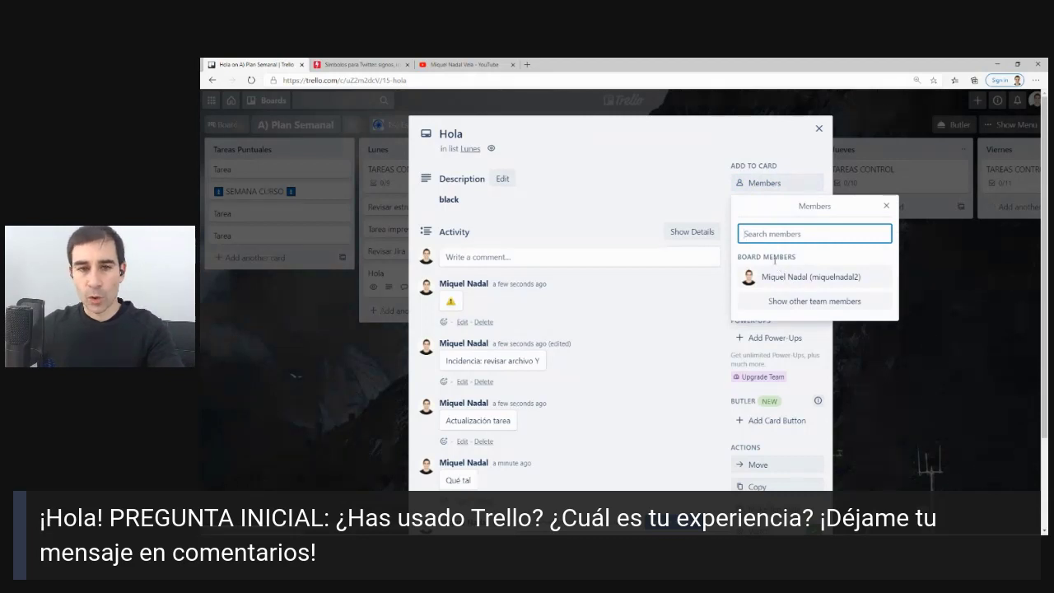
click(774, 184)
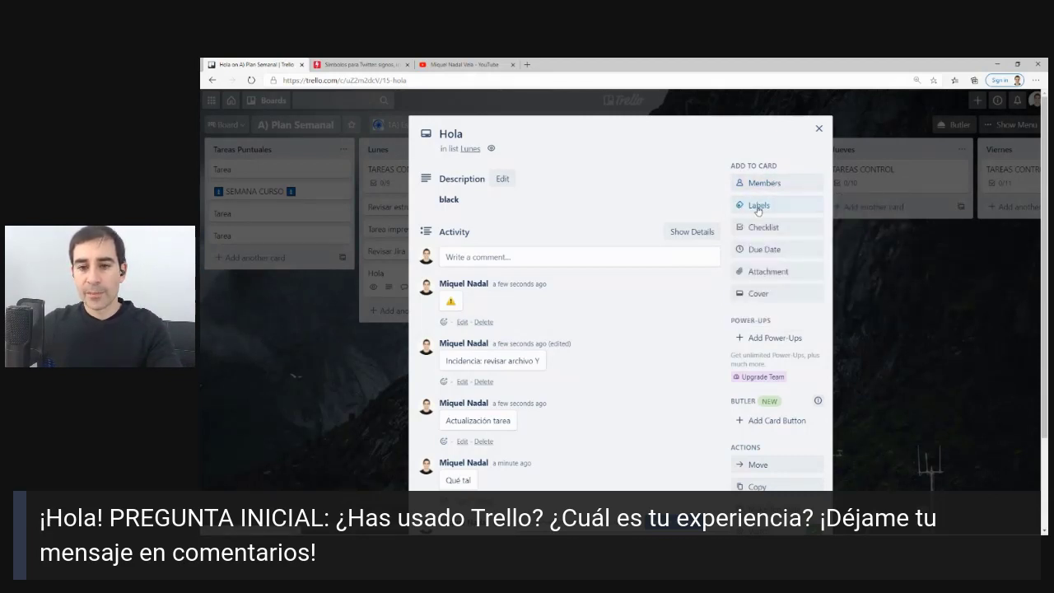
click(757, 205)
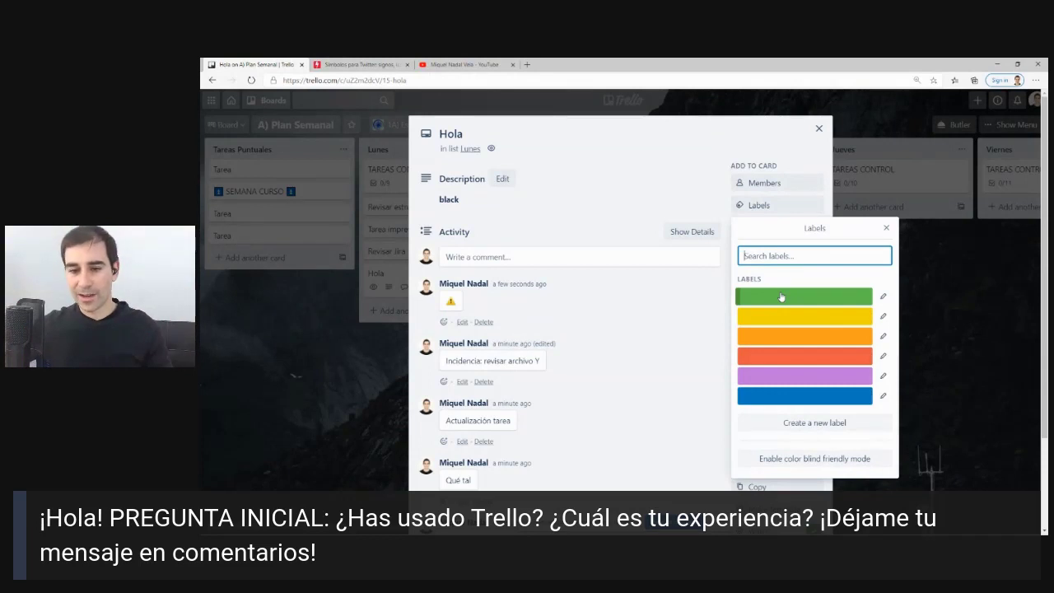
click(882, 297)
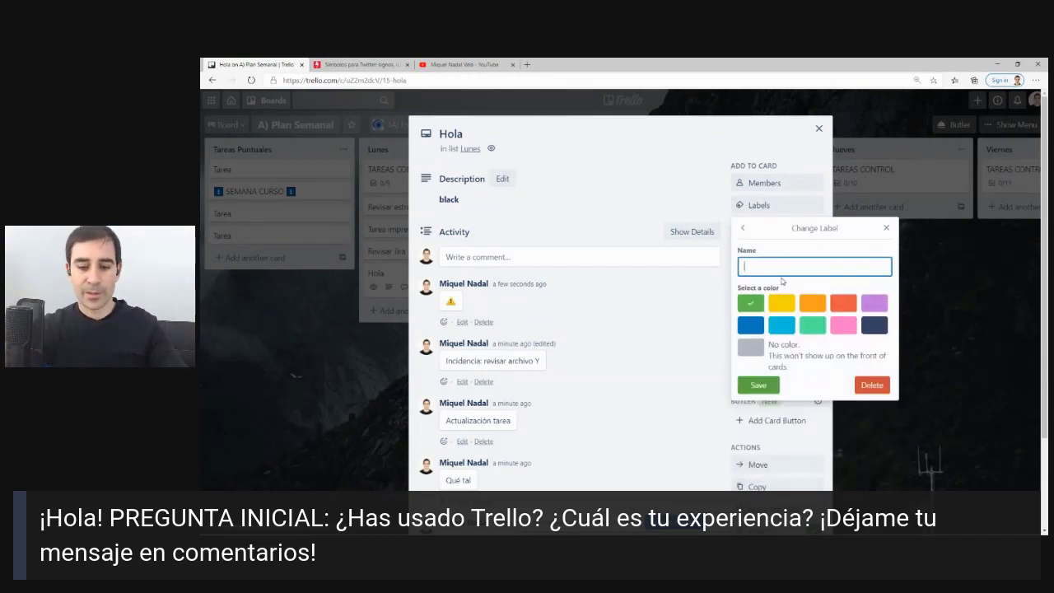
text(PRO)
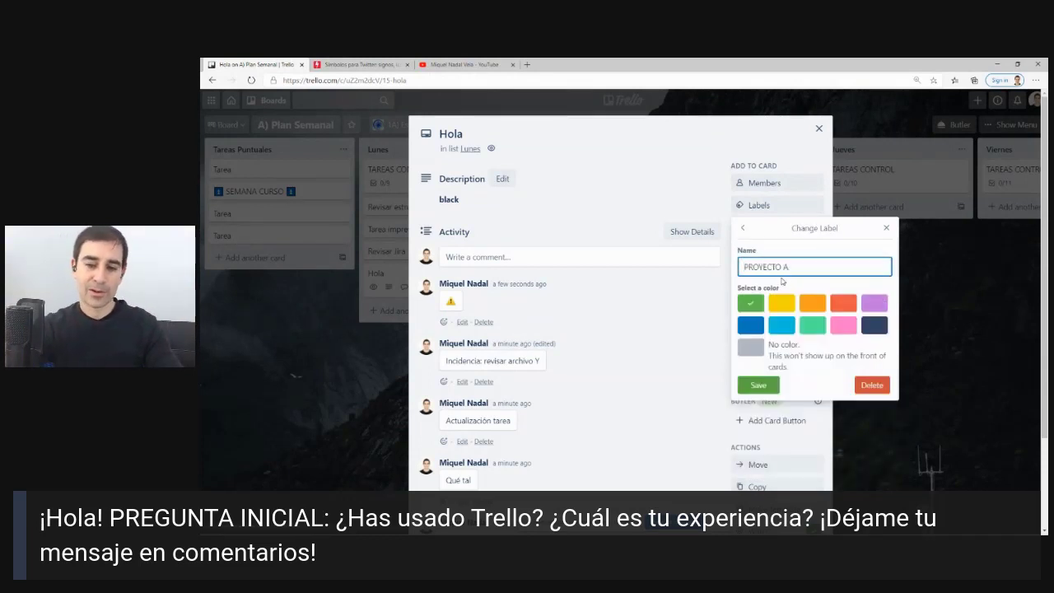
text(YECTO A)
key(Return)
click(779, 295)
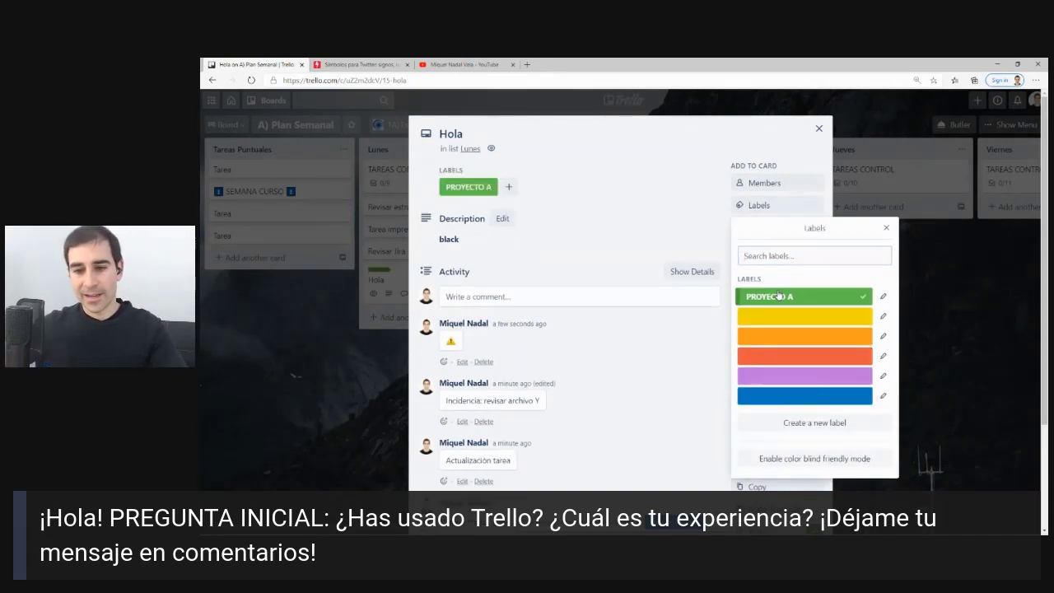
click(579, 230)
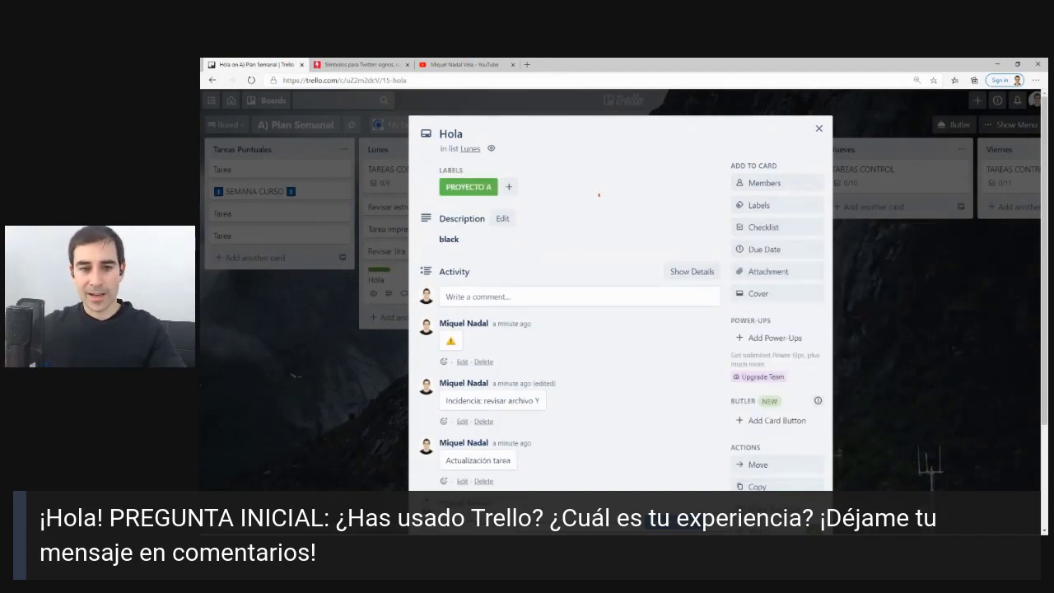
Highlight the PROYECTO A label with red on-screen annotations, then clear them.
mouse_move(599, 195)
mouse_down()
mouse_move(451, 215)
mouse_move(556, 203)
mouse_up()
drag(441, 202, 520, 200)
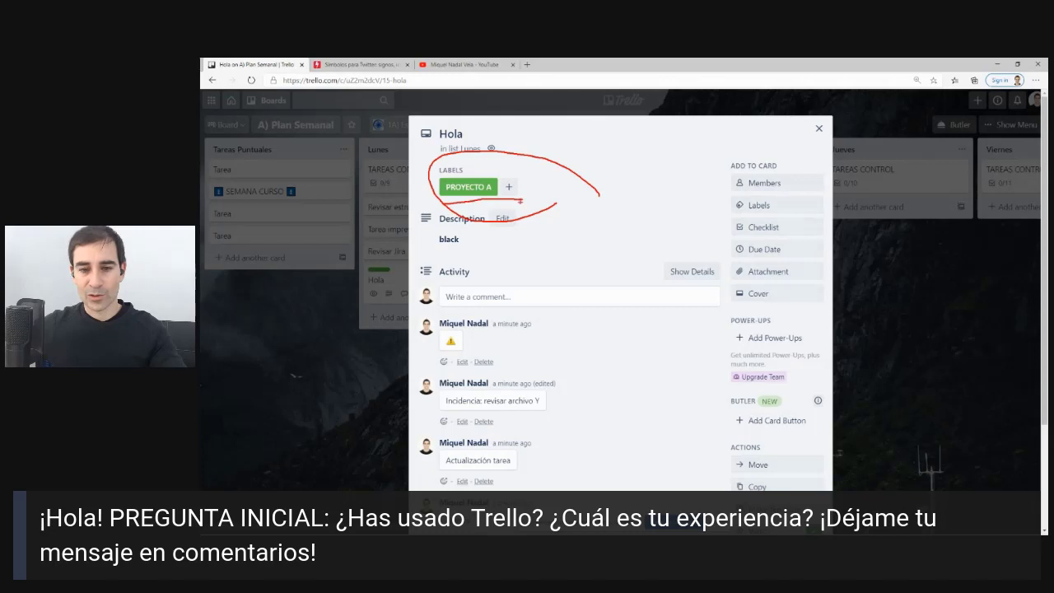
key(Escape)
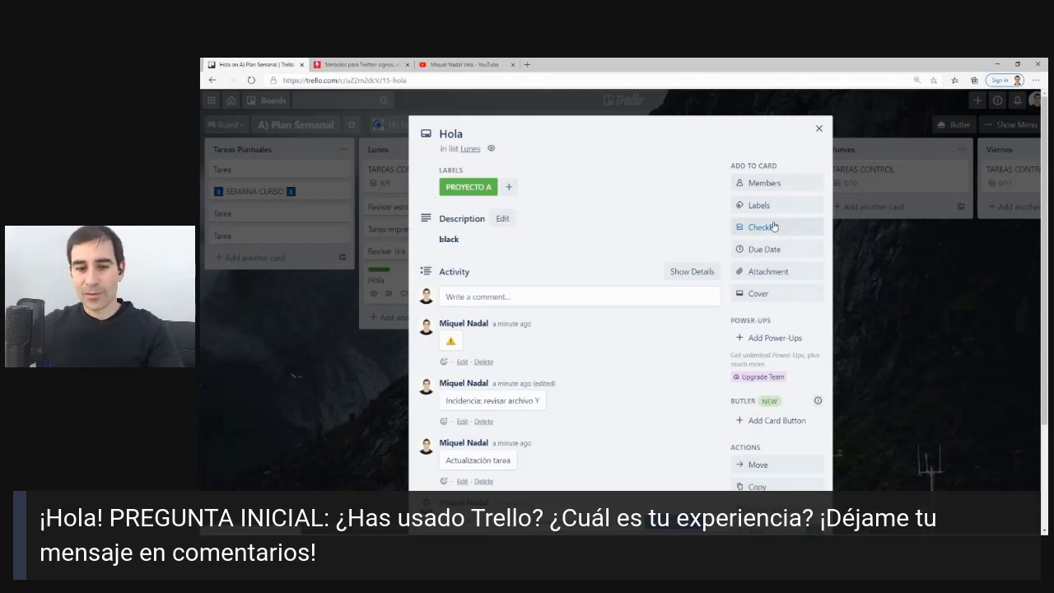
Look at the Checklist and Due Date options, leaving both unchanged.
click(774, 227)
click(902, 244)
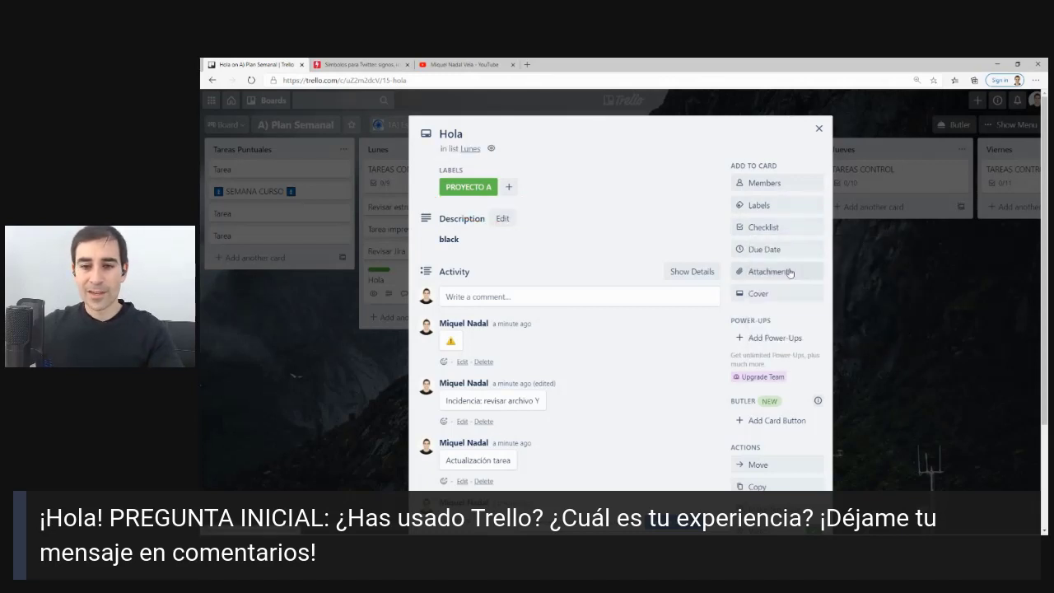
click(766, 249)
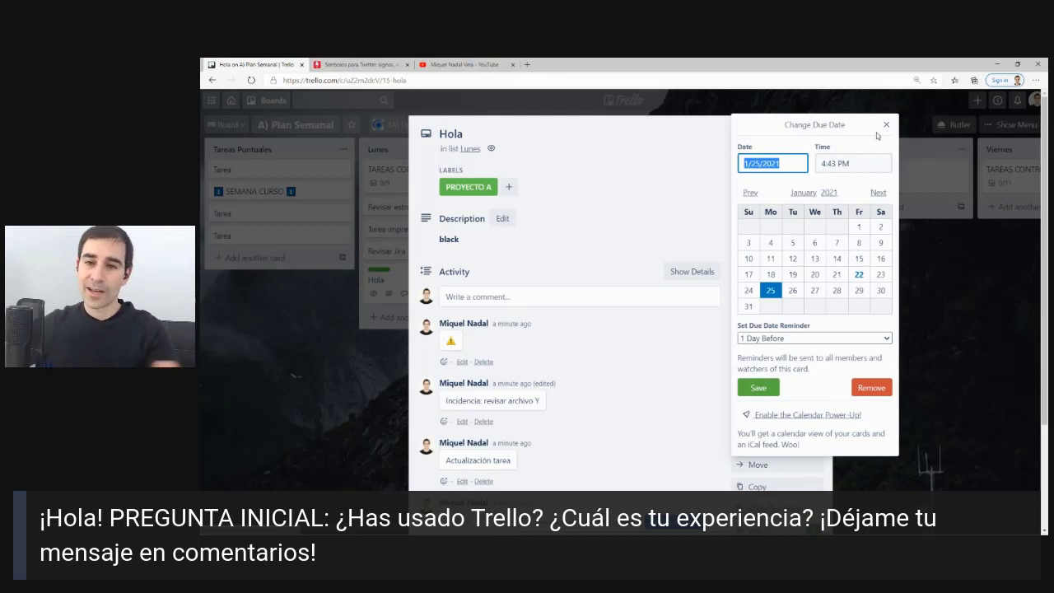
click(885, 125)
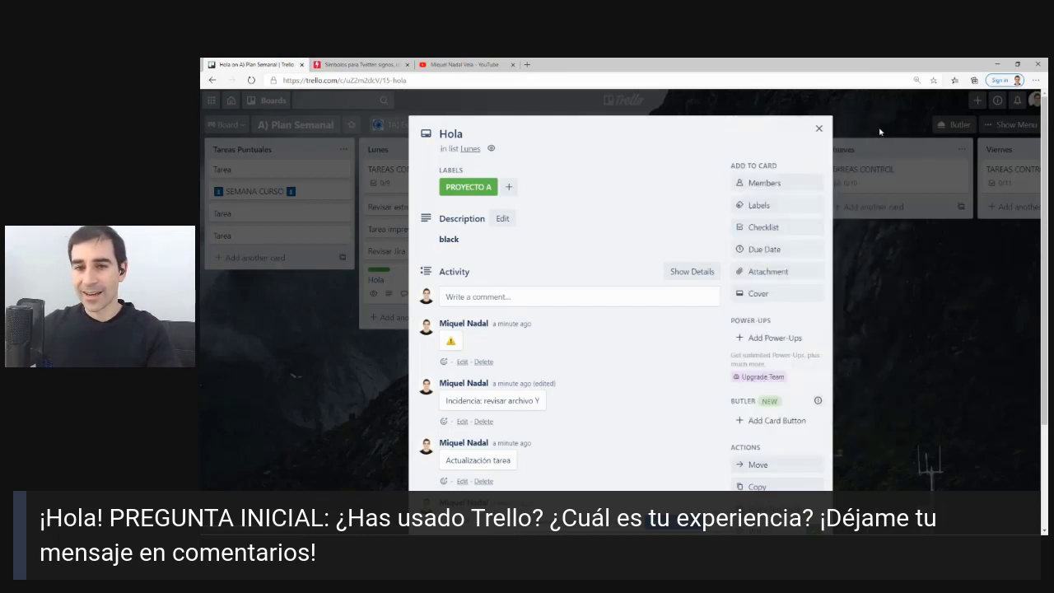
Give the Hola card a green cover and close its details window.
click(758, 295)
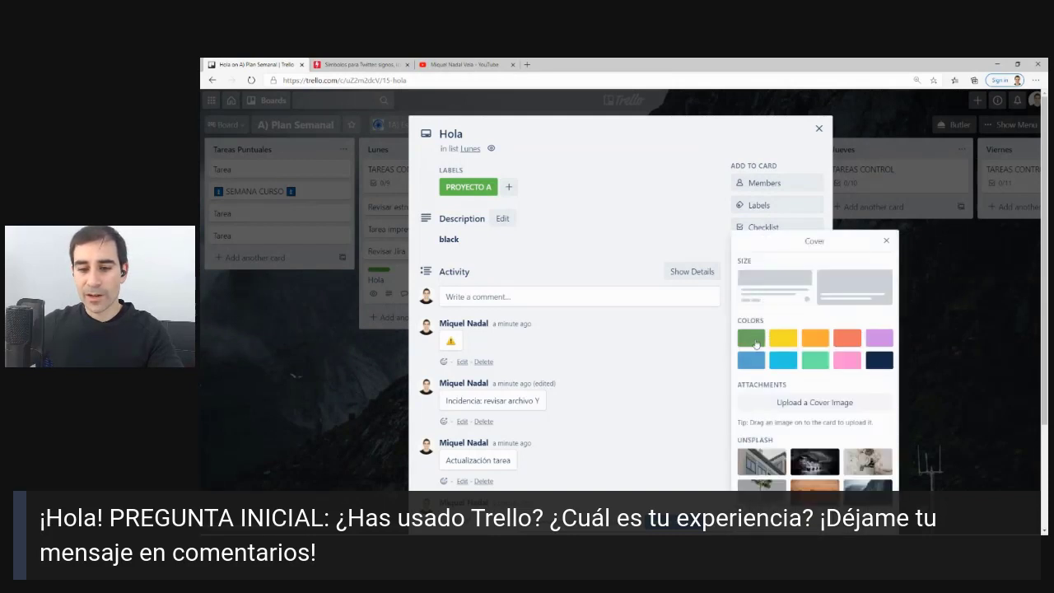
click(751, 338)
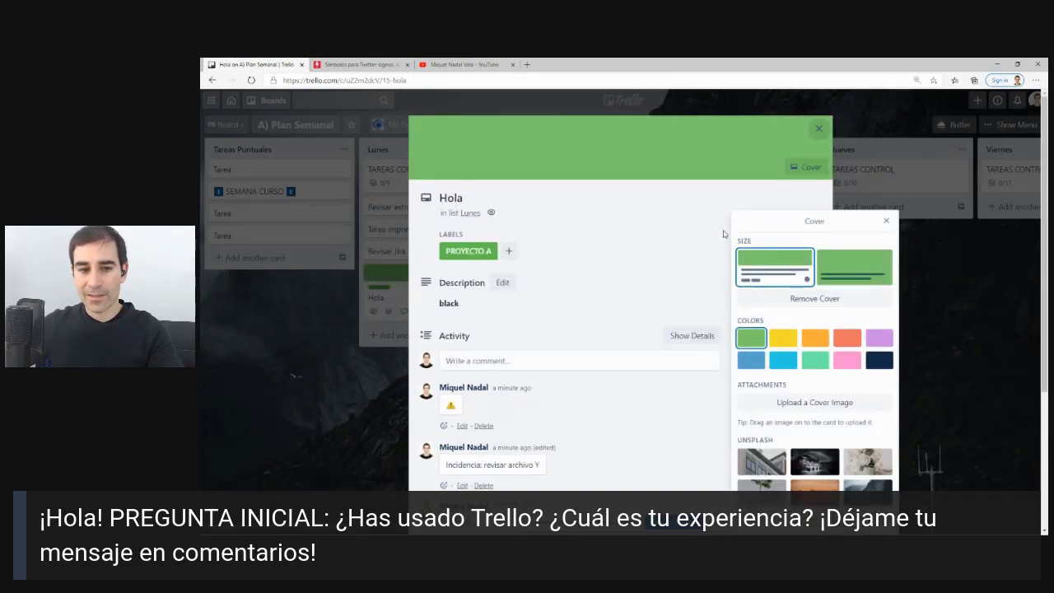
click(819, 129)
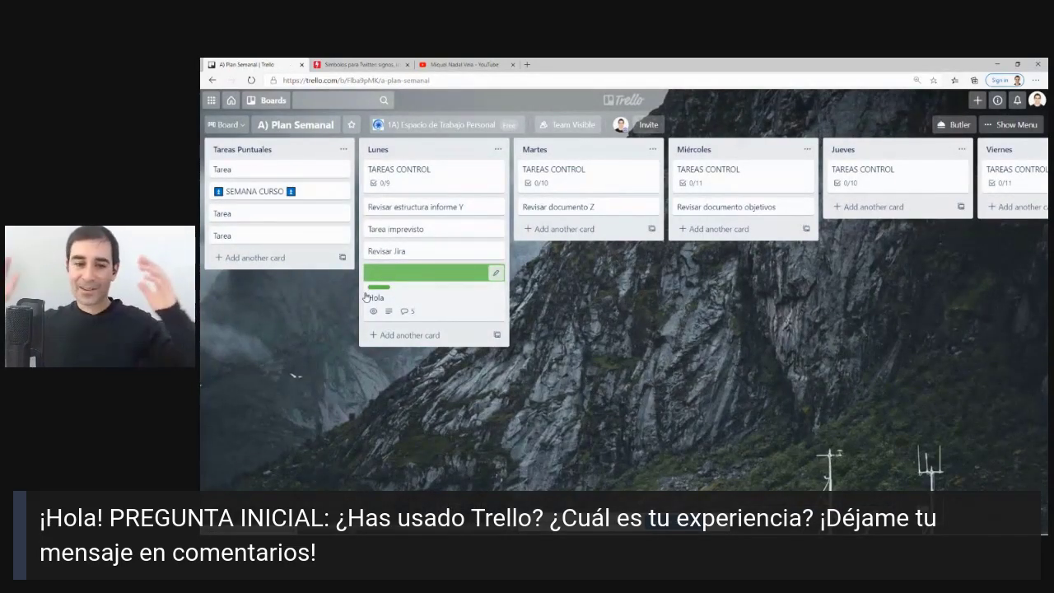
click(447, 285)
scroll(646, 254, down, 3)
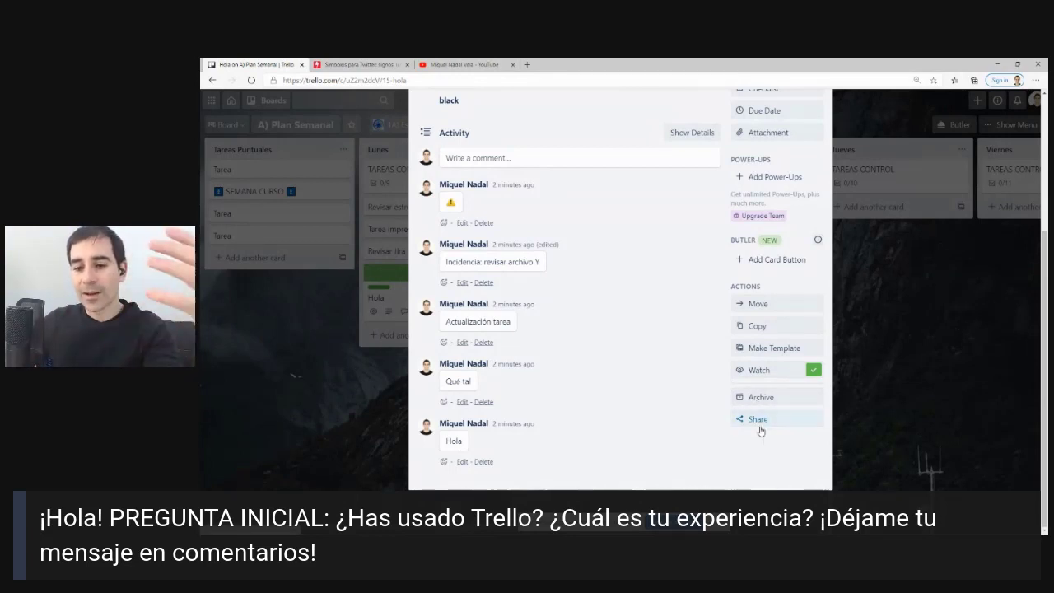
click(757, 419)
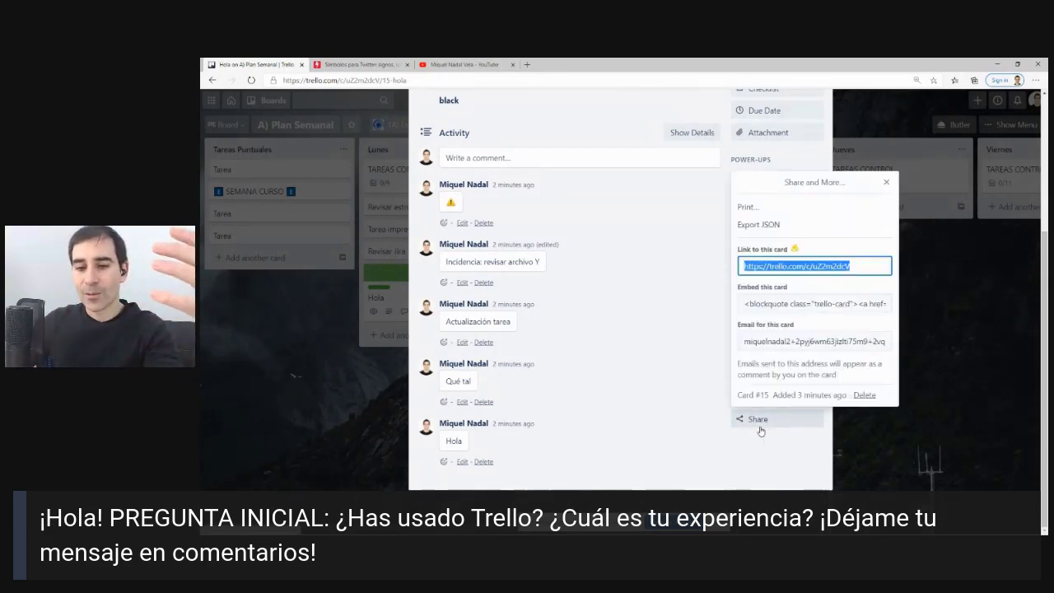
click(780, 345)
click(788, 266)
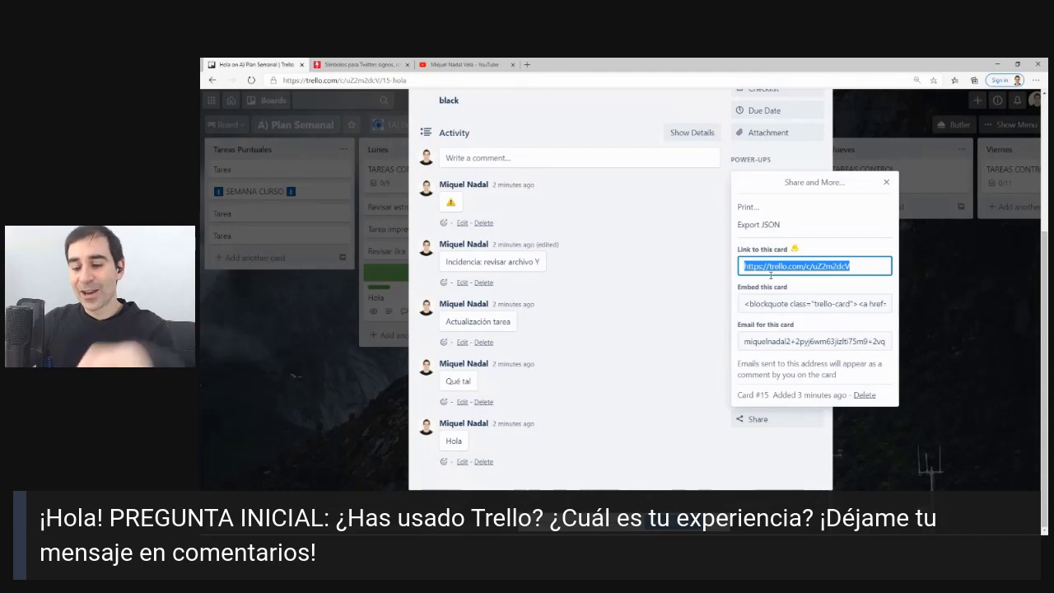
click(883, 181)
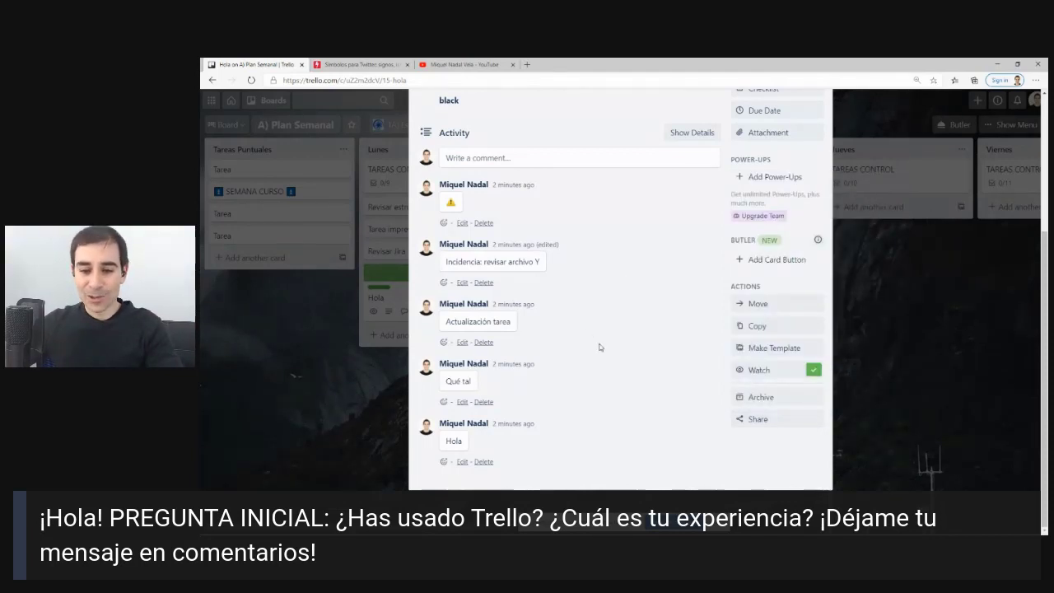
scroll(700, 363, up, 3)
scroll(692, 354, down, 3)
scroll(683, 345, up, 3)
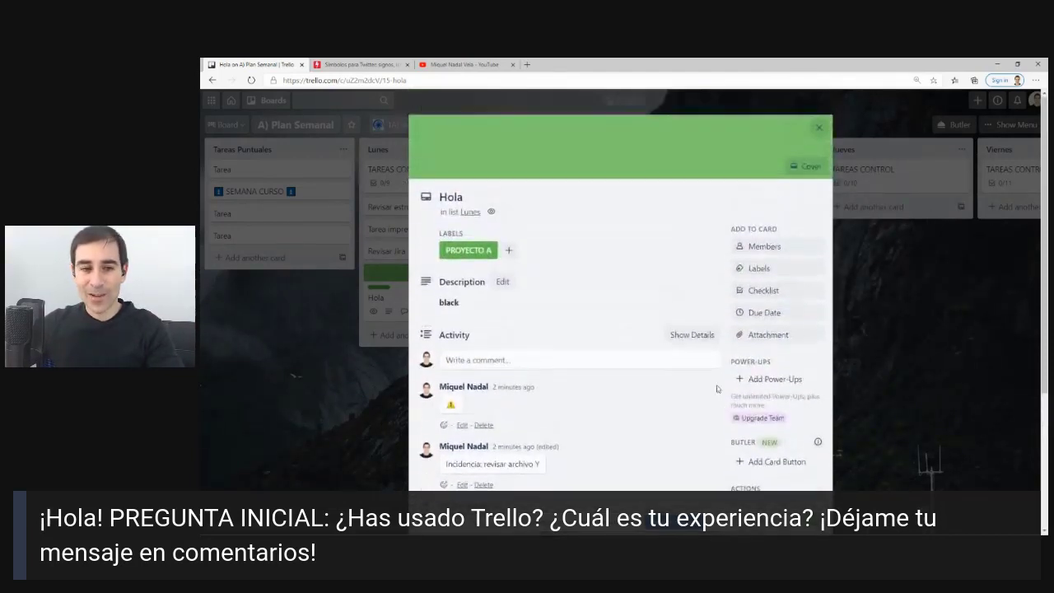
click(818, 129)
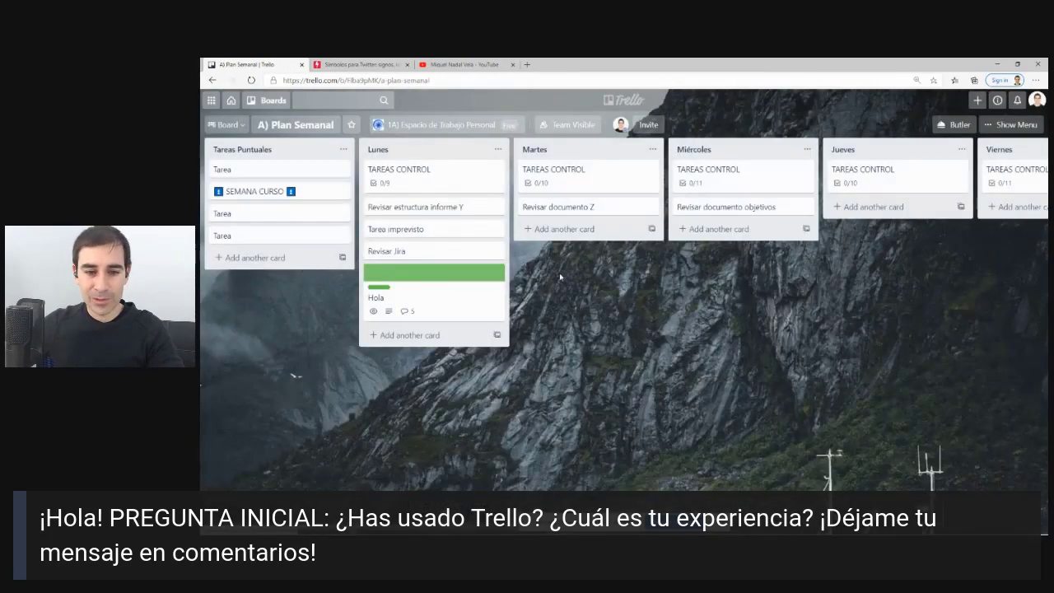
drag(653, 274, 665, 311)
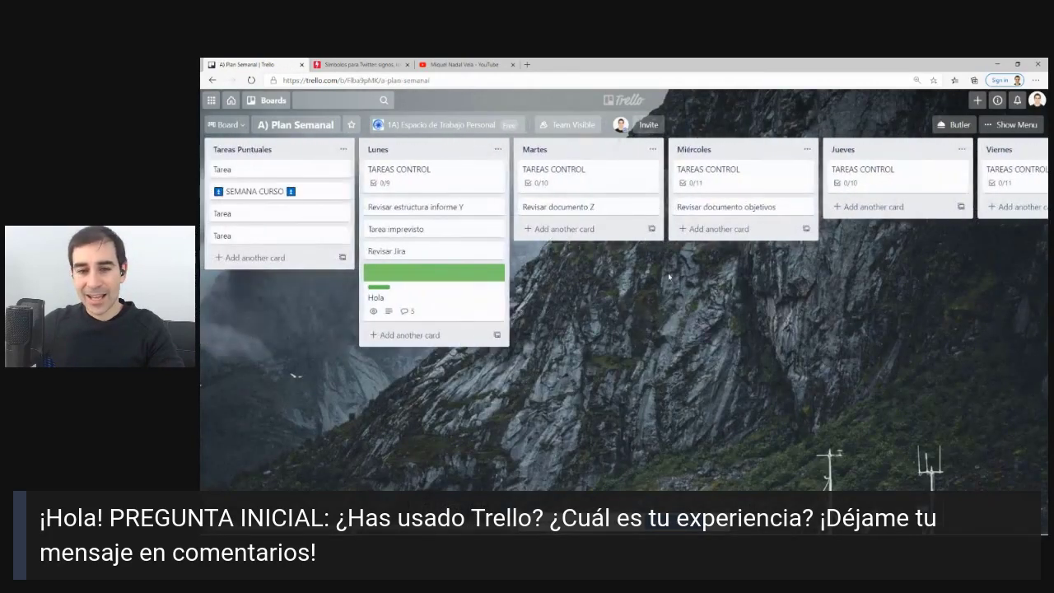
Return to the Boards page via the Trello logo and bring up the Alt+Tab window switcher.
click(613, 101)
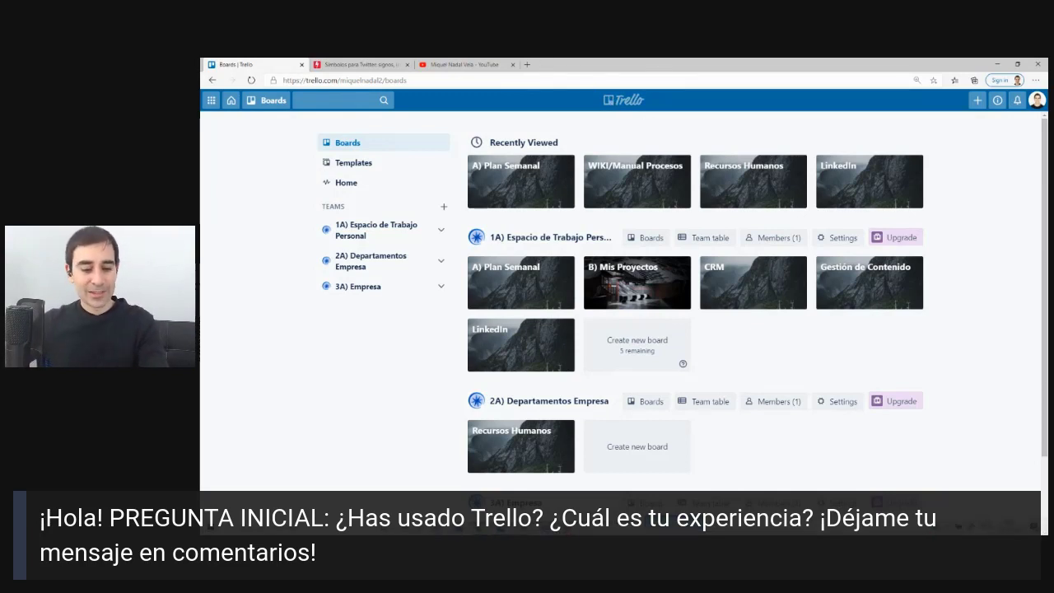
key(alt+Tab)
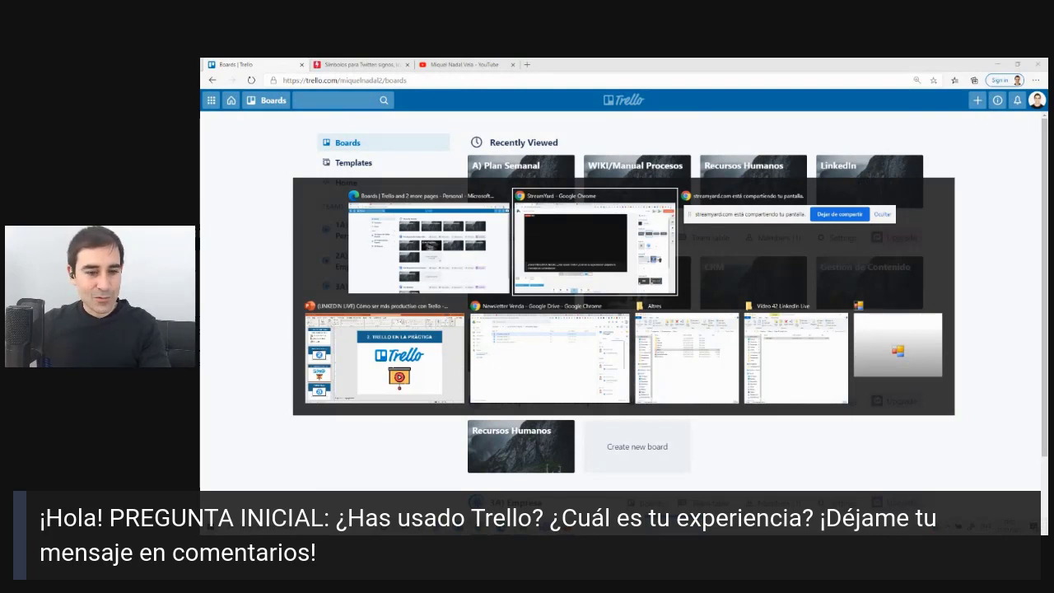
Switch to PowerPoint, start the slide show, and advance to the Planifica la transición point.
key(alt+Tab)
key(alt+Tab)
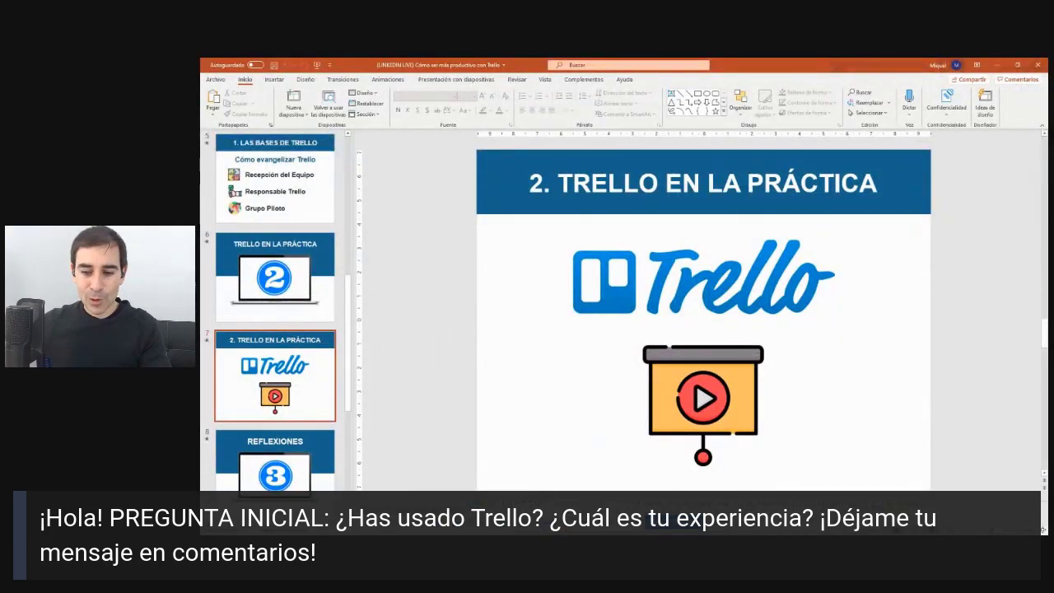
key(shift+F5)
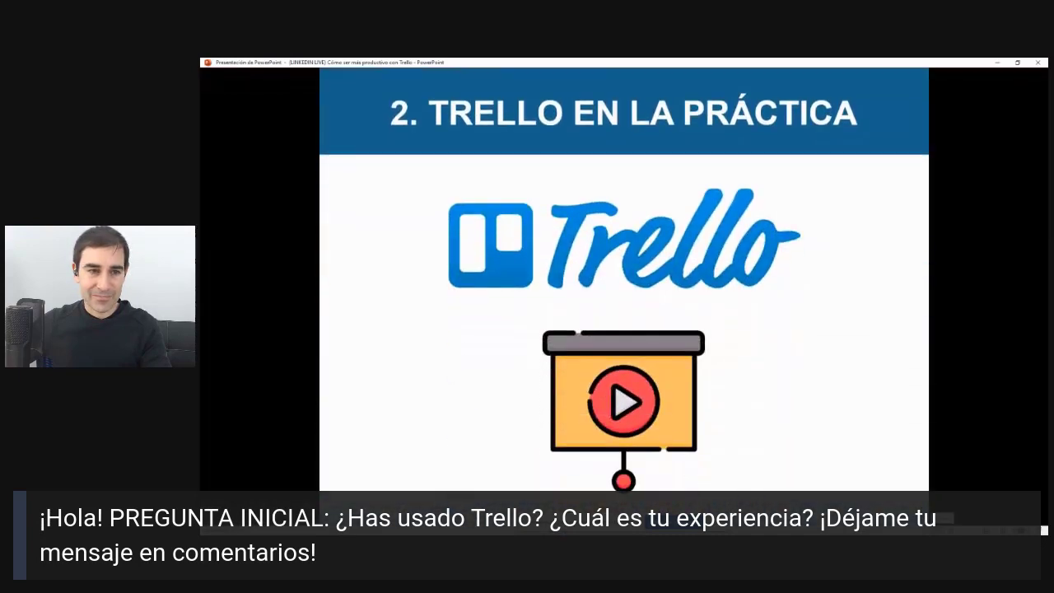
click(743, 345)
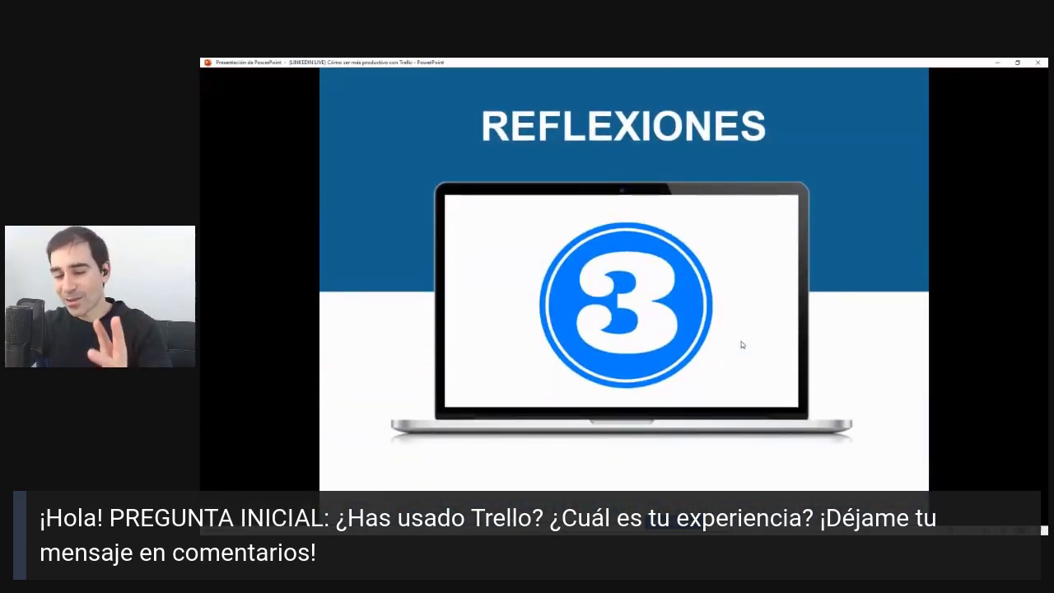
click(741, 344)
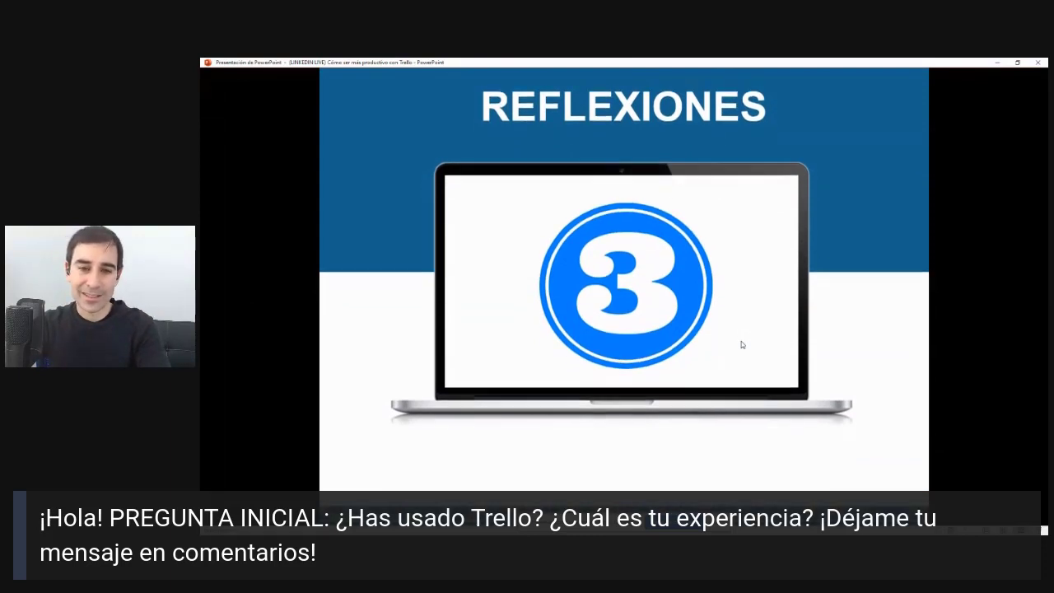
click(741, 345)
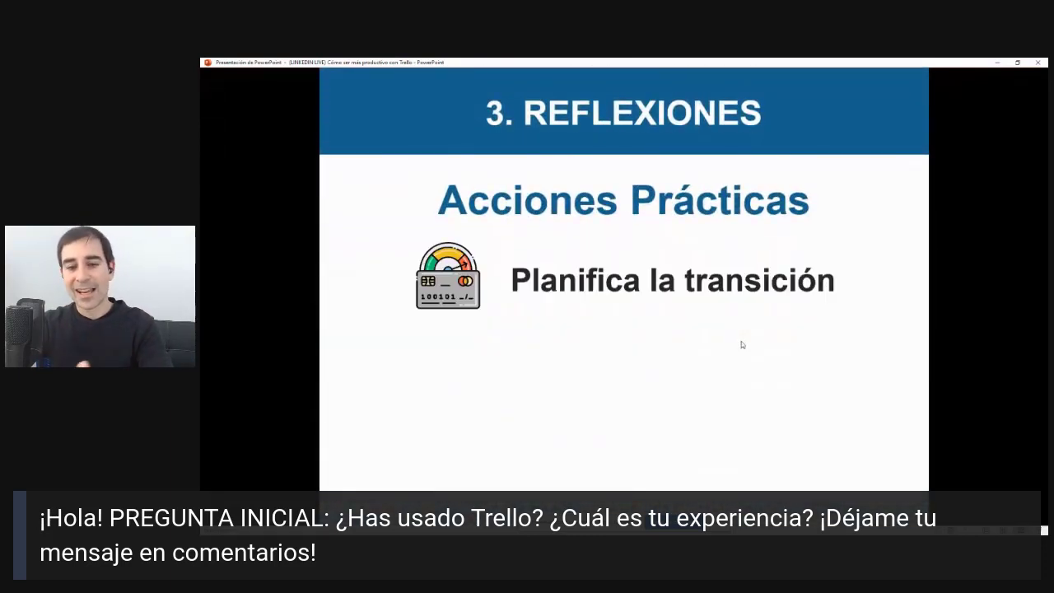